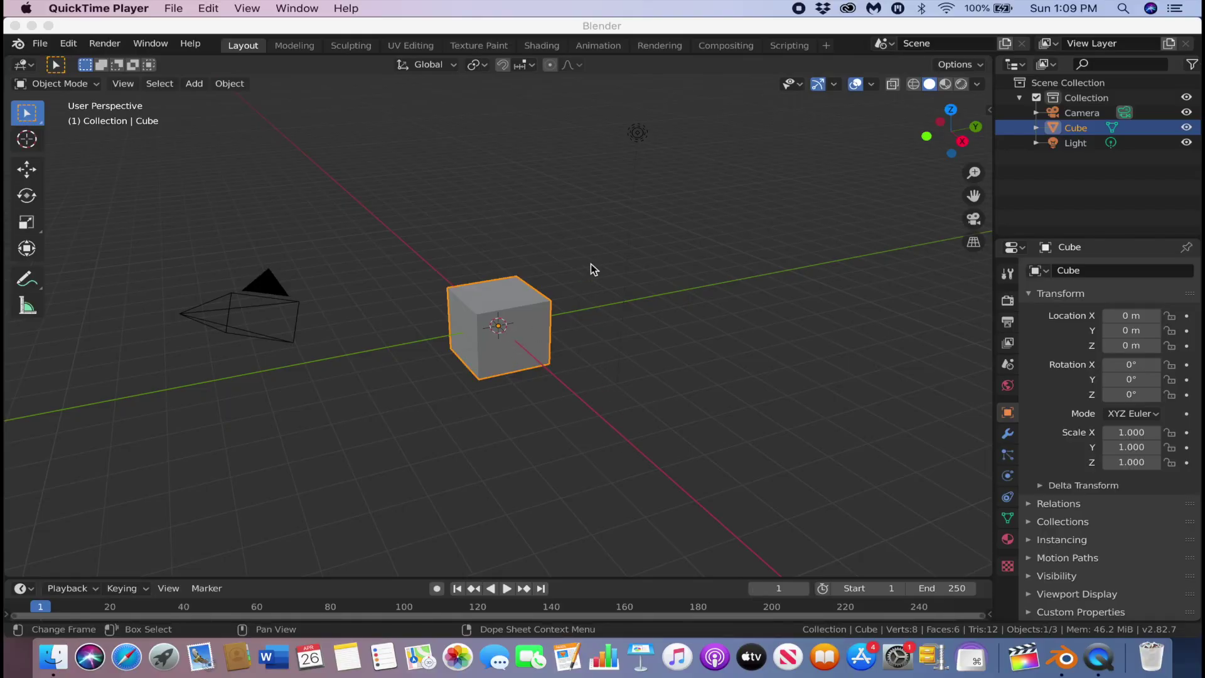
# Step: Delete all the default scene objects: the camera, the cube and the light
pyautogui.click(485, 218)
pyautogui.press('a')
pyautogui.press('x')
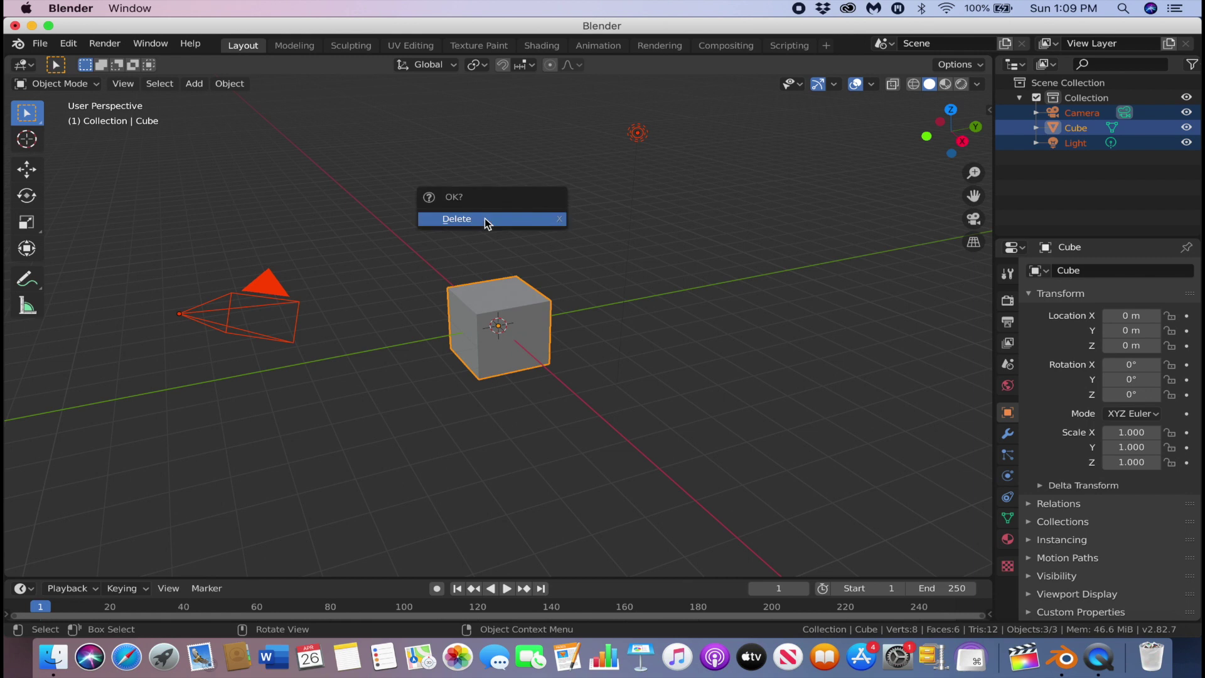
pyautogui.click(485, 218)
# Step: Add a UV sphere at the scene's origin and shade it smooth
pyautogui.hotkey('shift', 'a')
pyautogui.moveTo(527, 288)
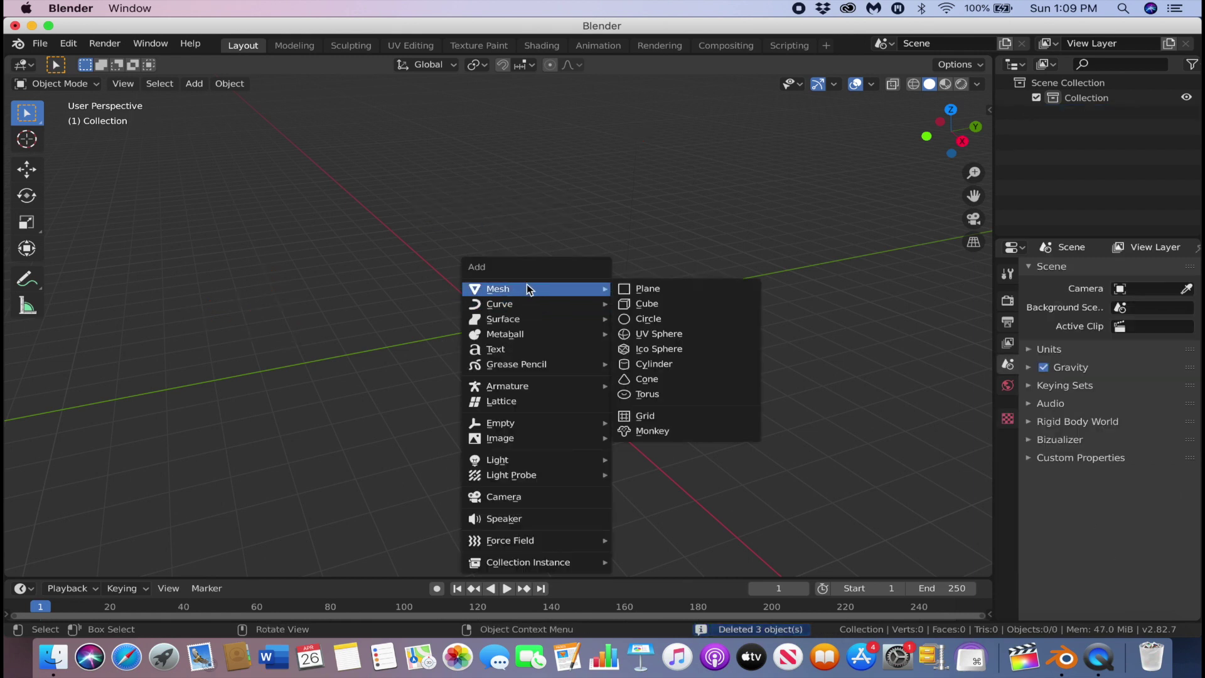
pyautogui.click(657, 350)
pyautogui.rightClick(561, 314)
pyautogui.click(568, 314)
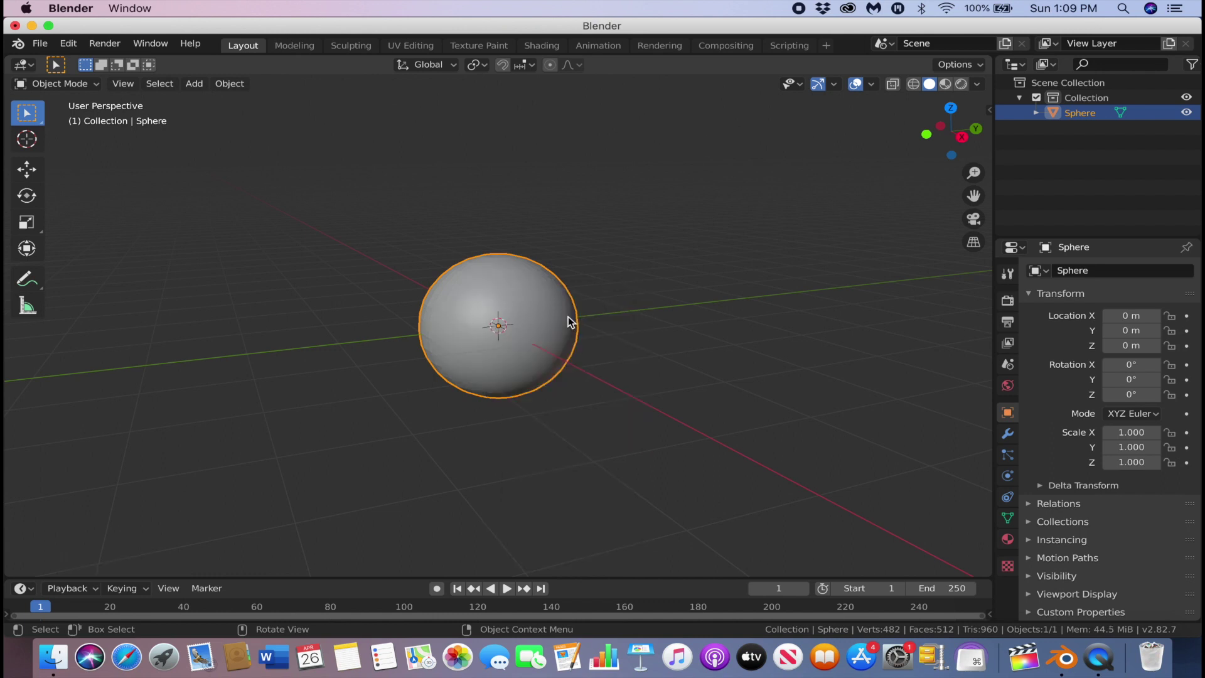
pyautogui.moveTo(545, 375); pyautogui.dragTo(624, 398, button='middle')
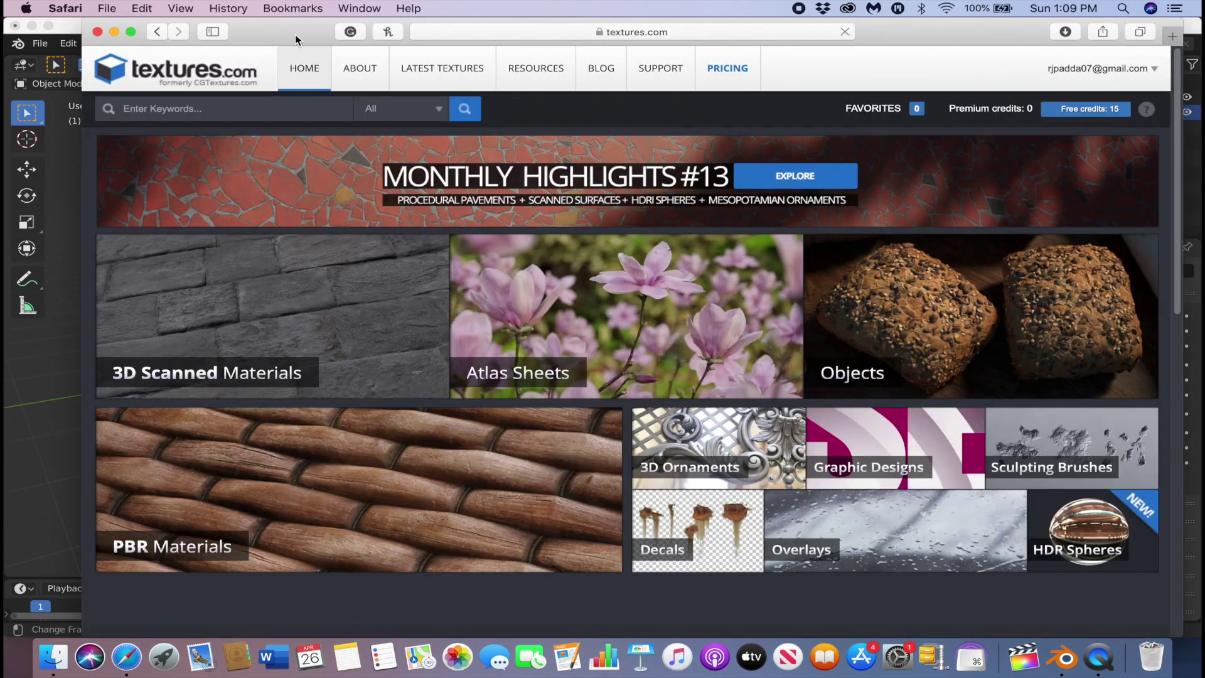
# Step: Switch to textures.com, search for "planet" and view the Molten Red Hot Steel emissive map's 1024x1024 download option
pyautogui.moveTo(294, 37); pyautogui.dragTo(249, 34)
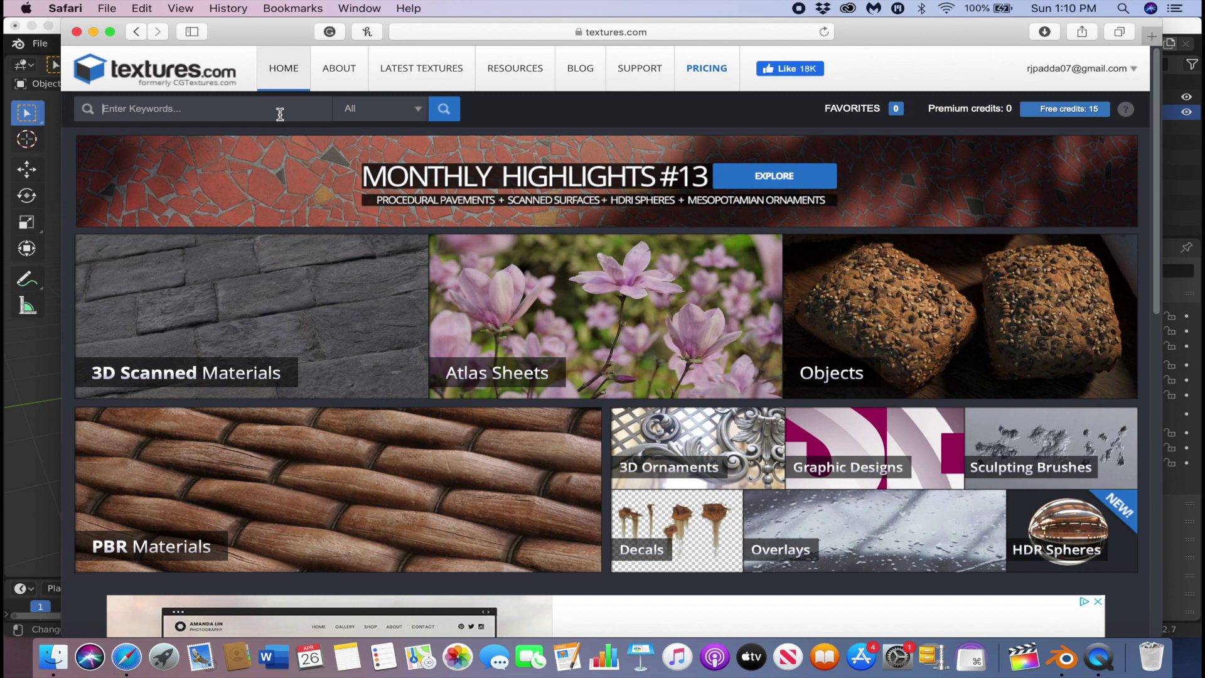
pyautogui.press('Return')
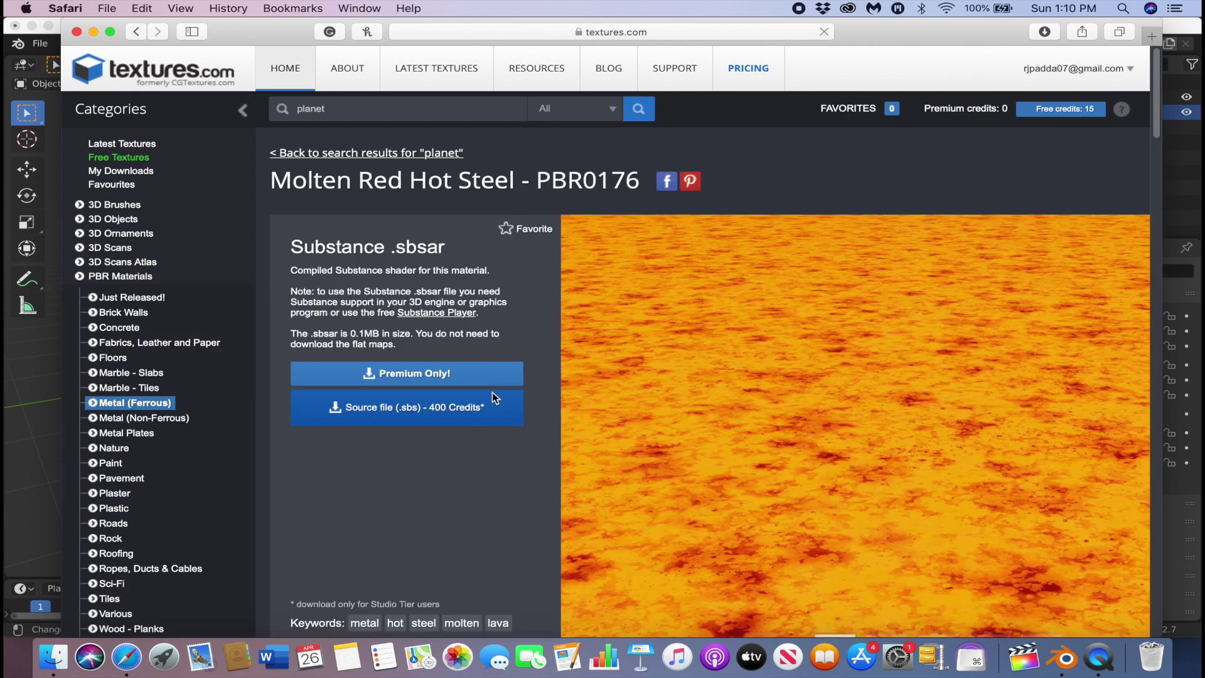
pyautogui.scroll(-20, 515, 470)
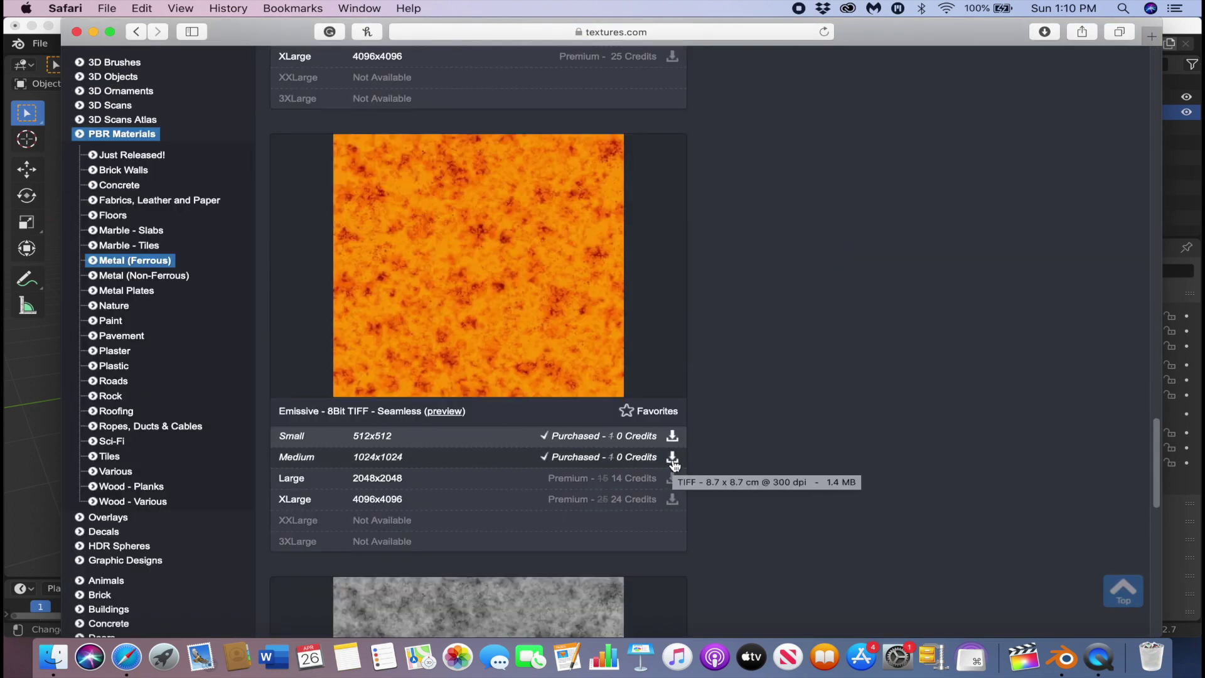
pyautogui.press('super+w')
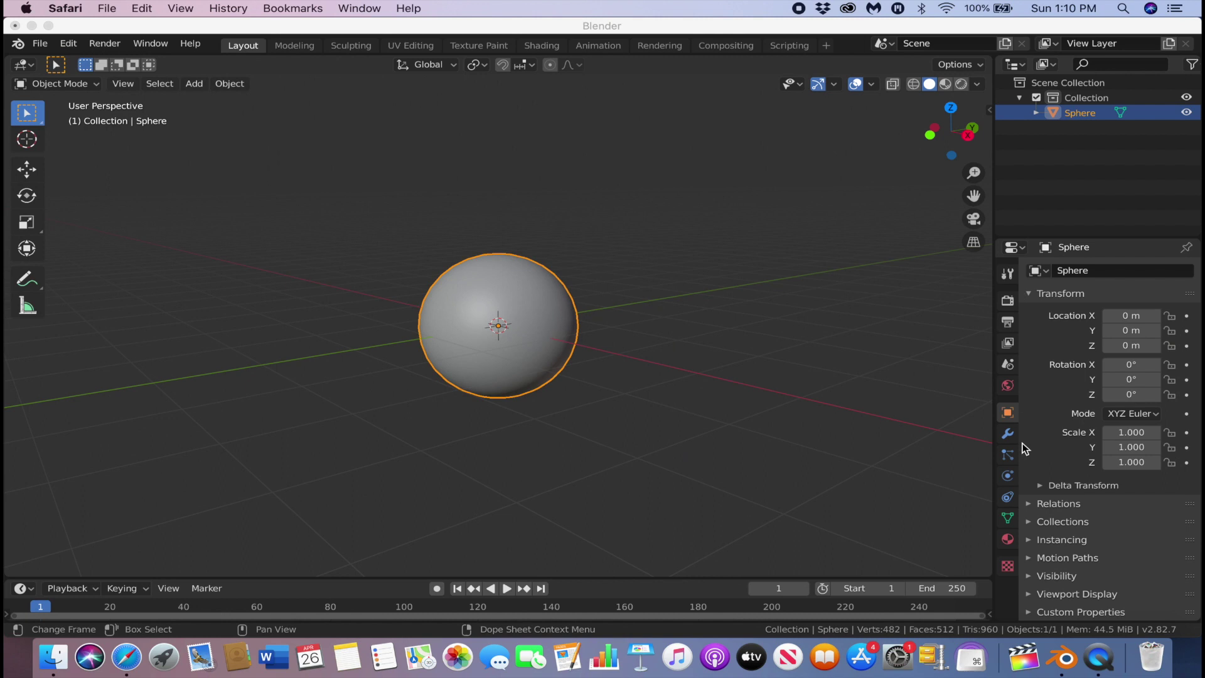
# Step: Create a new material on the sphere and load the molten steel 1K emissive TIFF as its Base Color image texture
pyautogui.click(1007, 540)
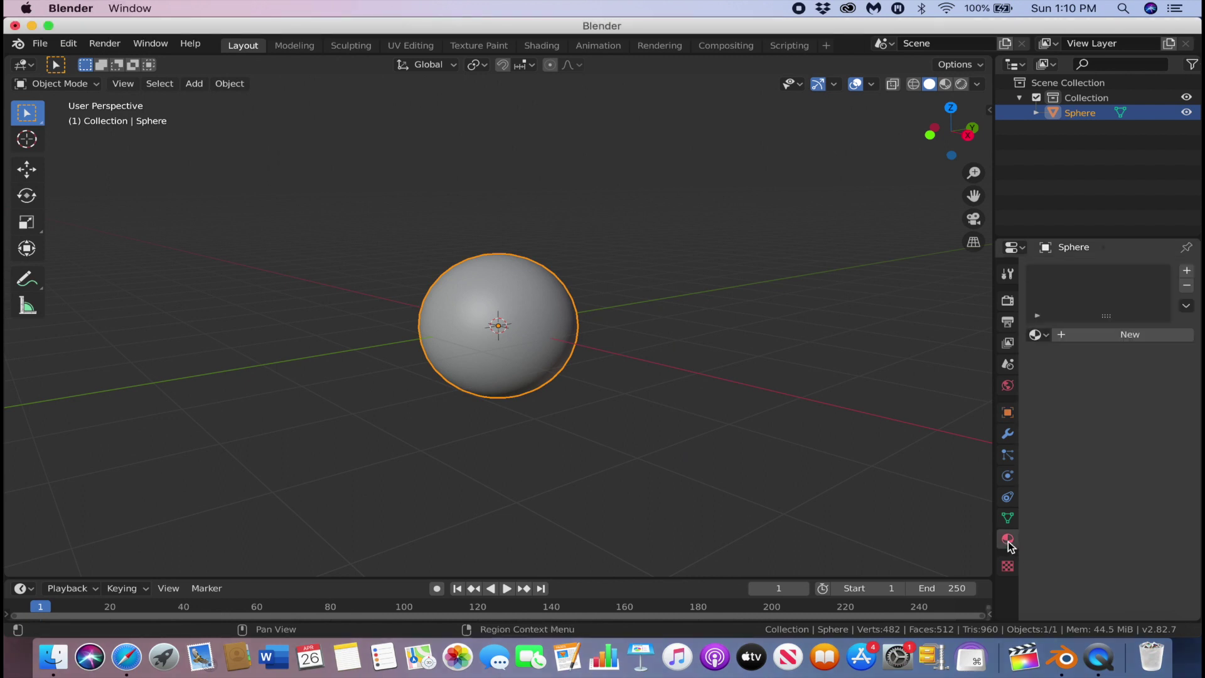
pyautogui.click(1088, 338)
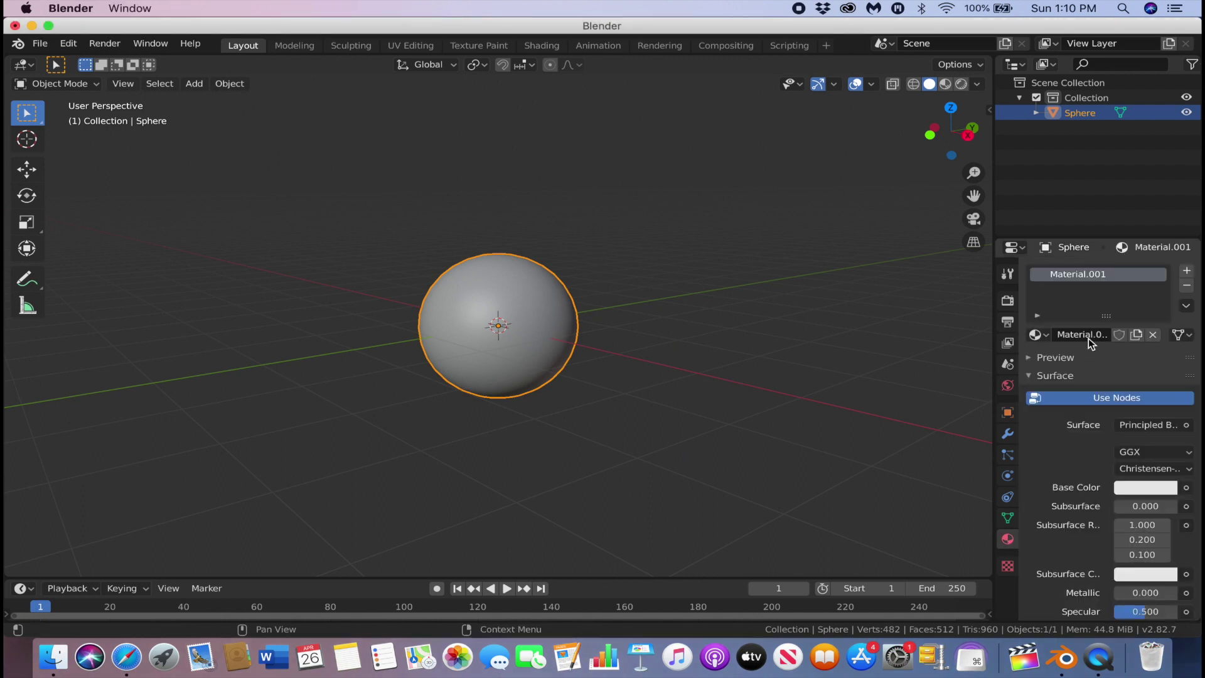
pyautogui.click(1187, 488)
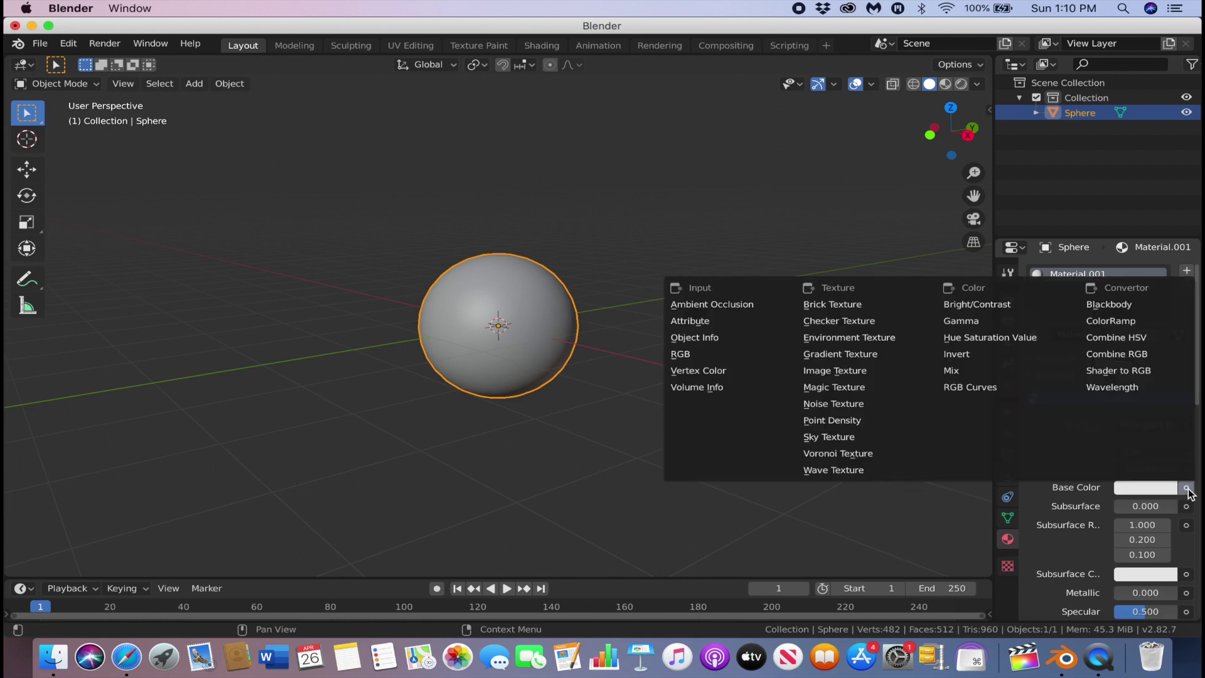
pyautogui.click(853, 372)
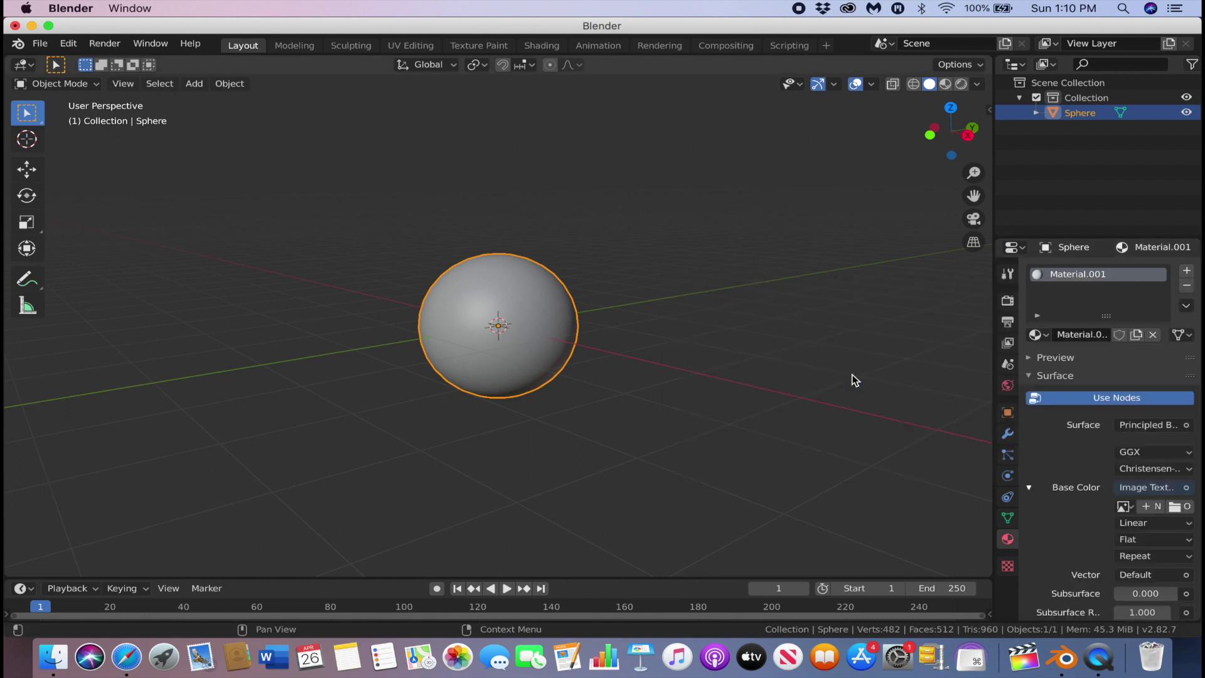
pyautogui.click(1181, 507)
pyautogui.click(1042, 548)
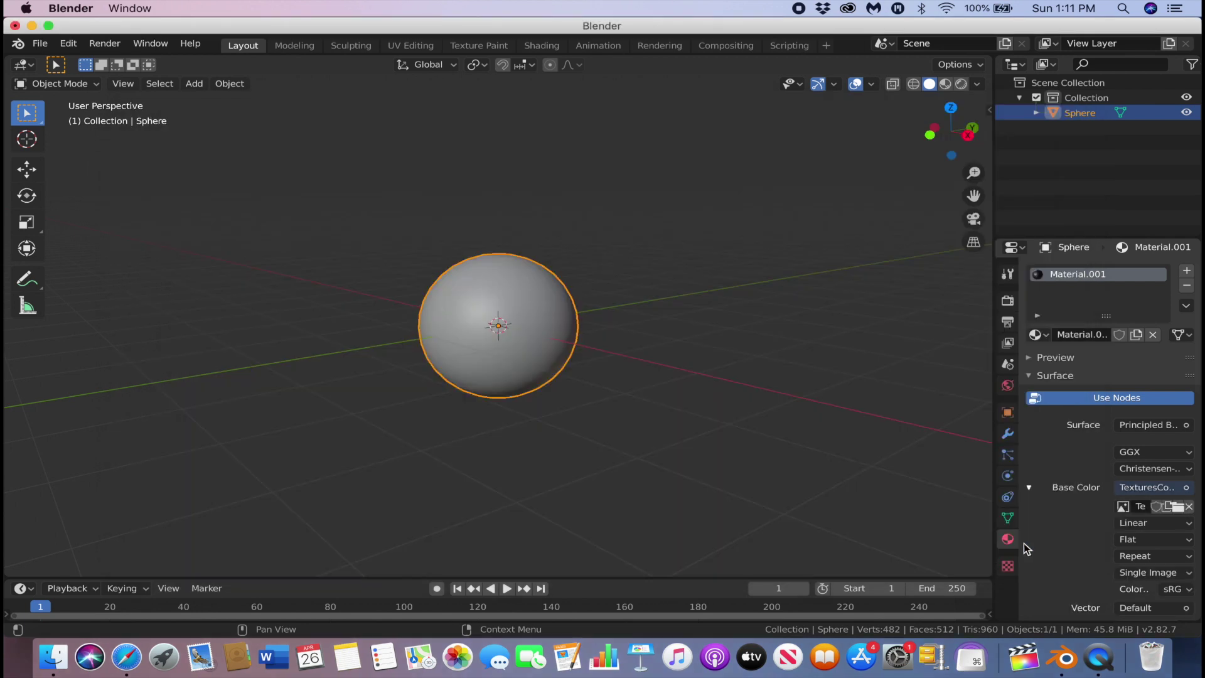
# Step: Show the sphere in Material Preview shading and set up a Shader Editor beside the viewport with its sidebar hidden
pyautogui.click(960, 86)
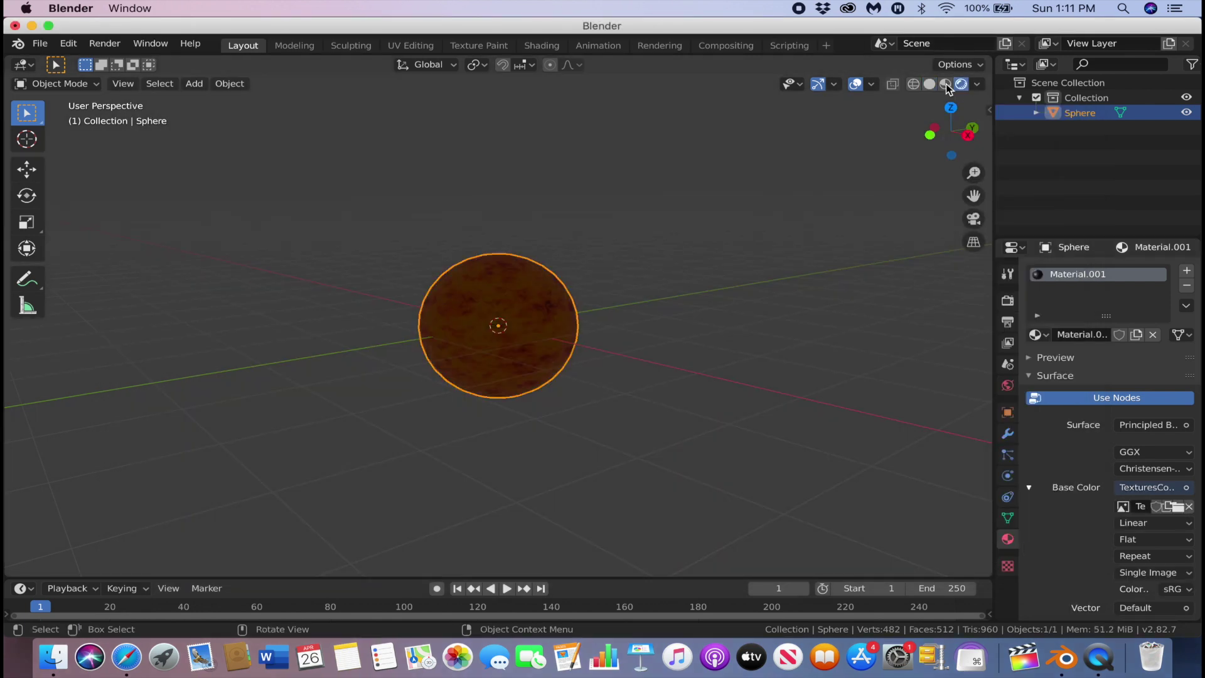
pyautogui.click(946, 85)
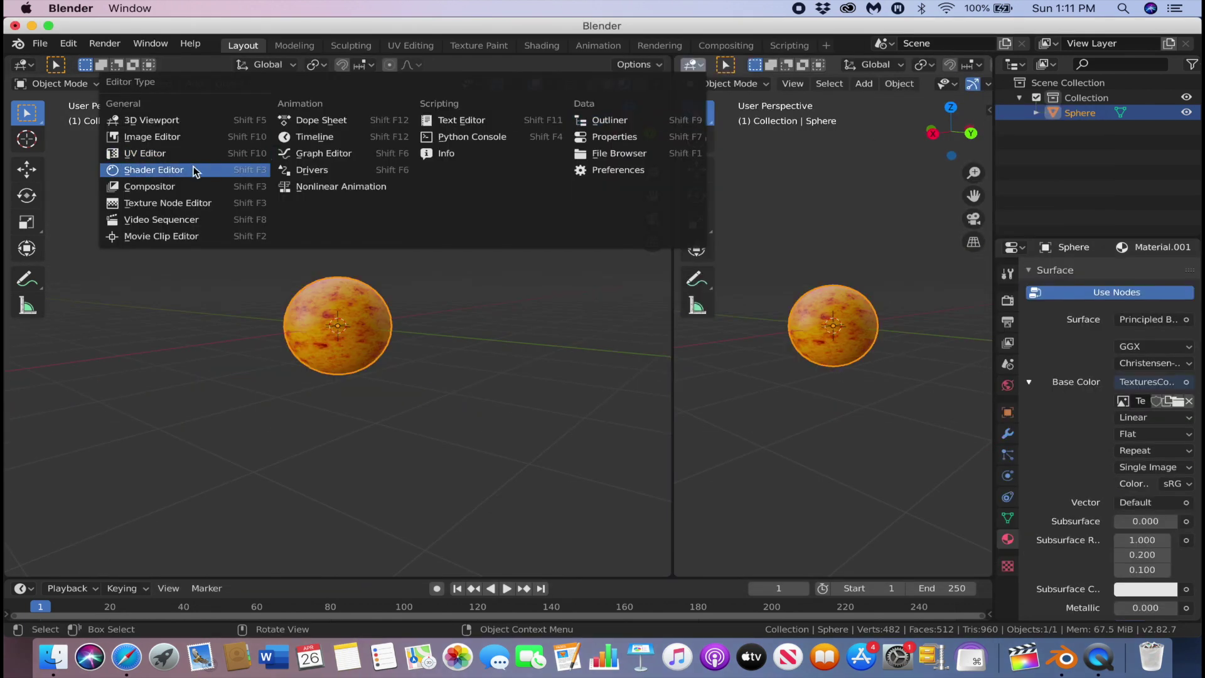
pyautogui.click(192, 169)
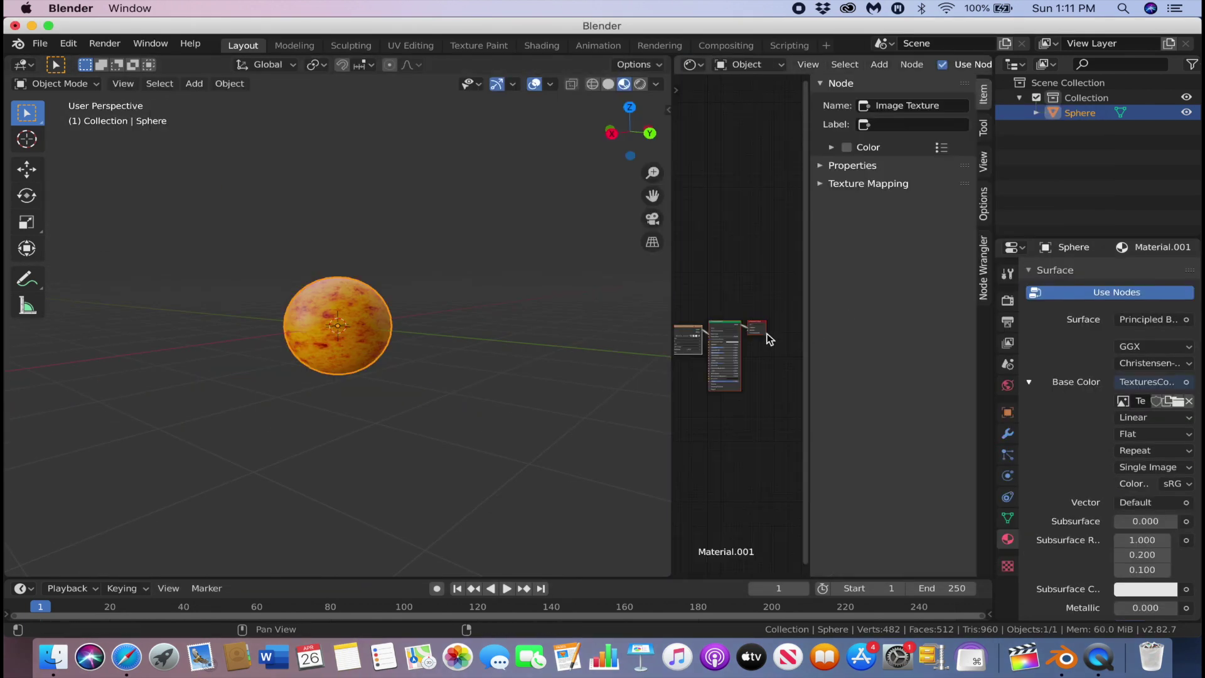
pyautogui.press('n')
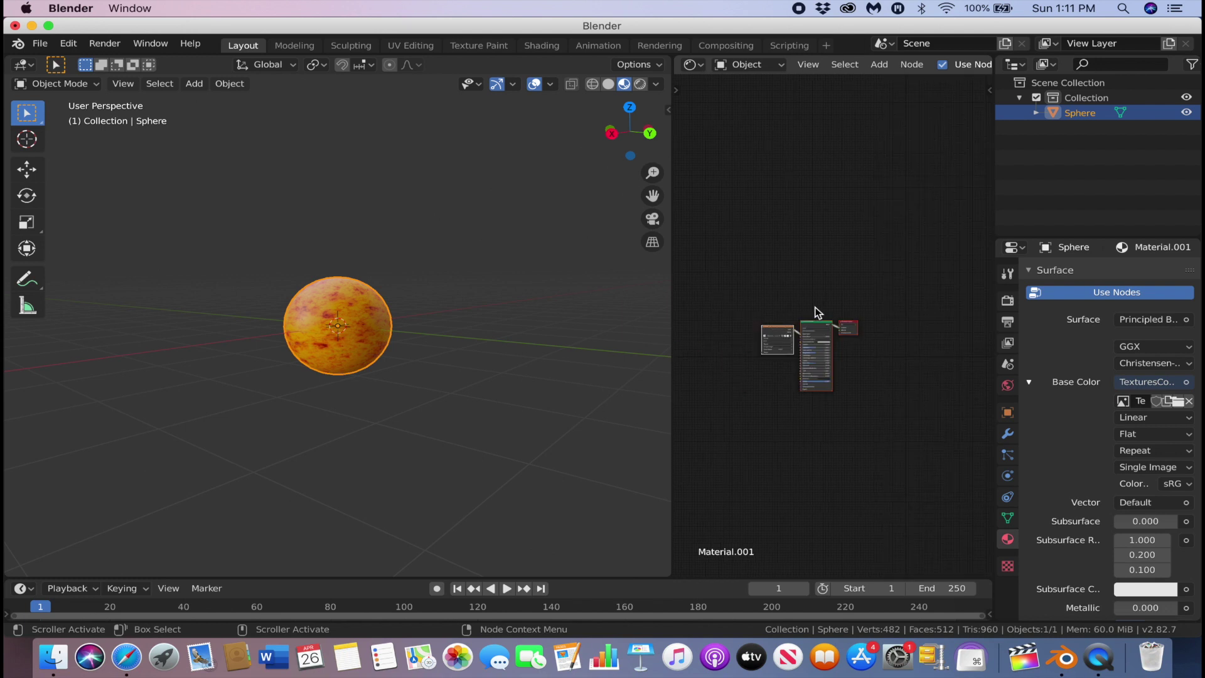
pyautogui.scroll(2, 810, 303)
pyautogui.scroll(10, 806, 297)
# Step: Add a Bump node and link its Normal output to the Normal input of the Principled BSDF
pyautogui.hotkey('shift', 'a')
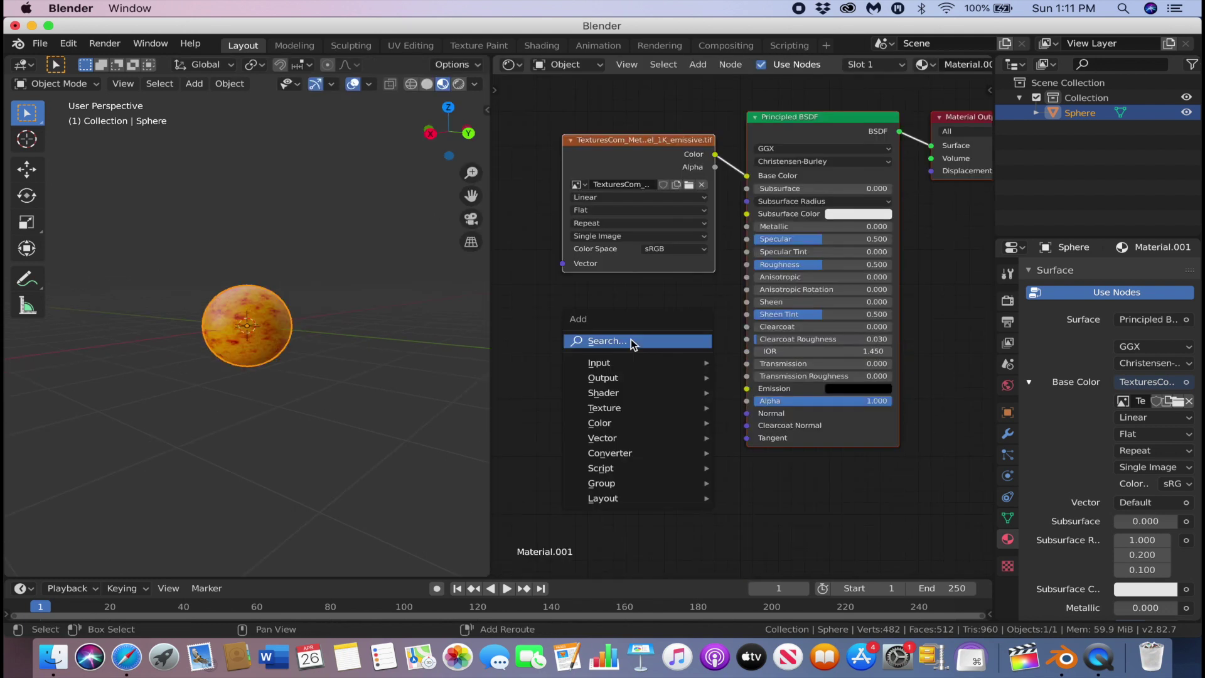
pyautogui.click(631, 340)
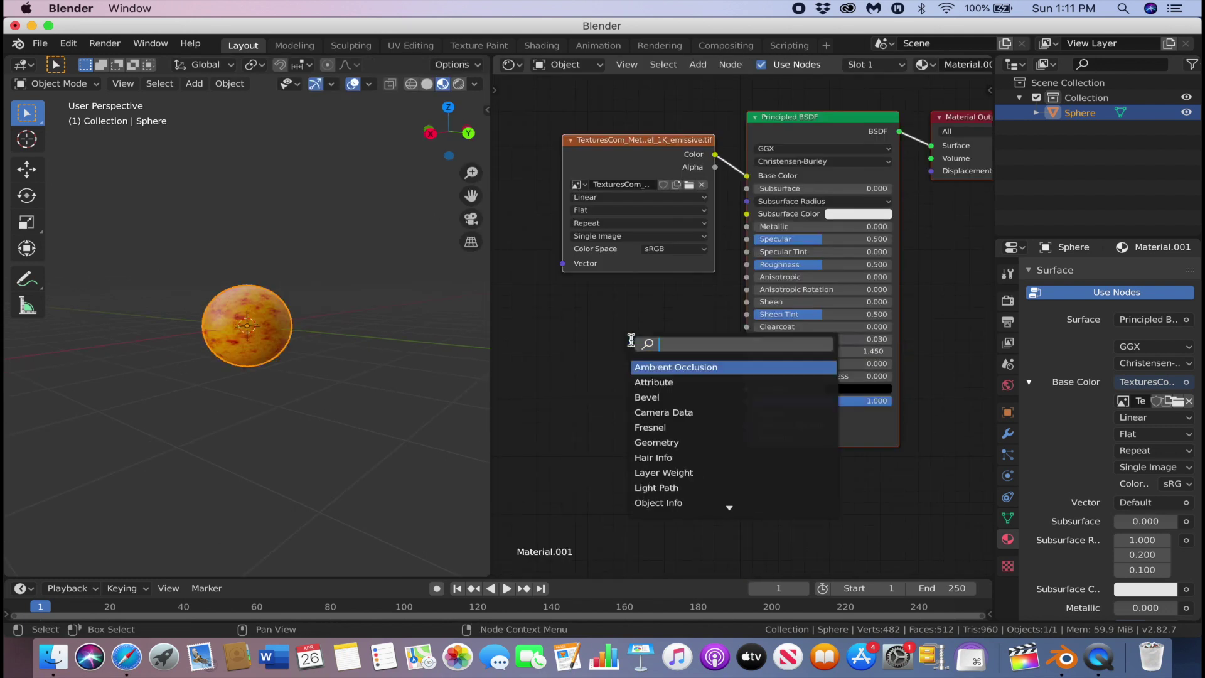
pyautogui.write('bum')
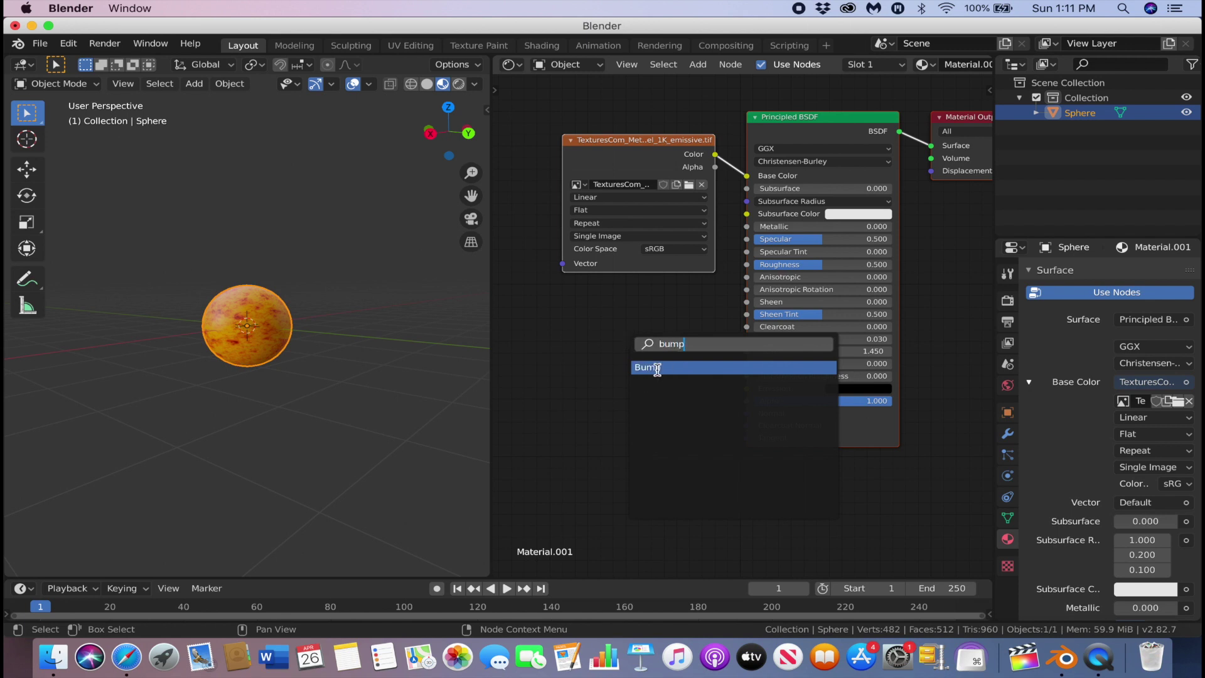
pyautogui.write('p')
pyautogui.click(657, 368)
pyautogui.click(618, 382)
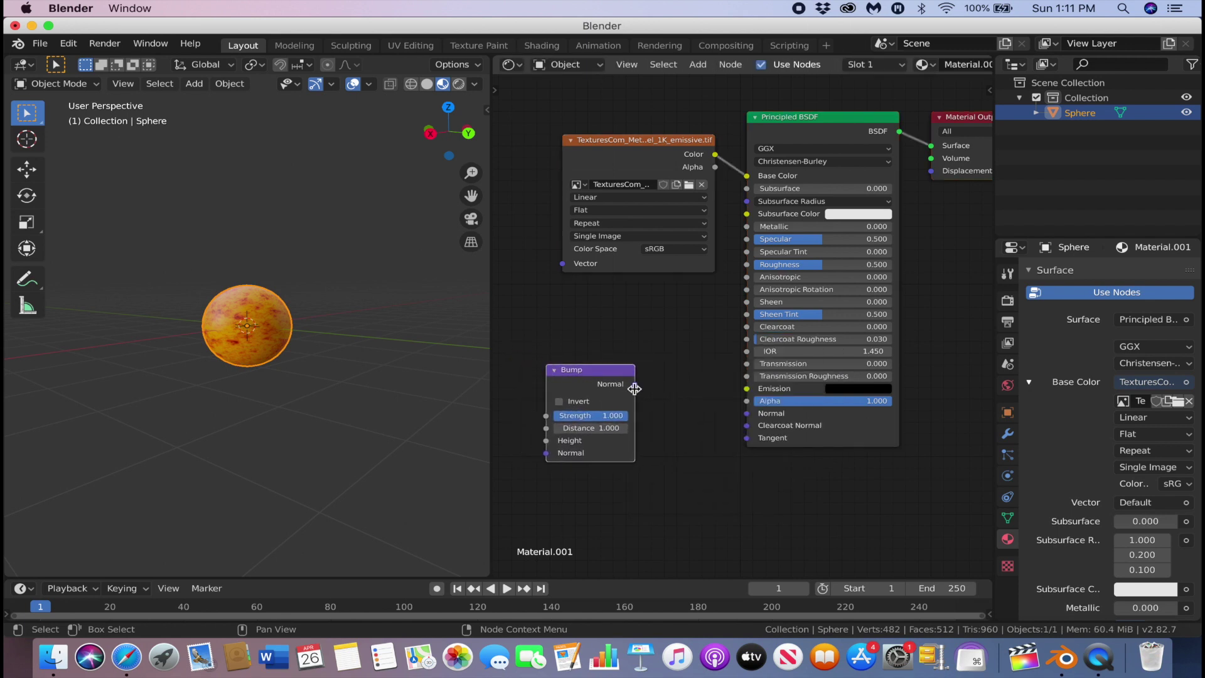
pyautogui.moveTo(636, 386)
pyautogui.mouseDown()
pyautogui.moveTo(700, 421)
pyautogui.moveTo(746, 414)
pyautogui.mouseUp()
# Step: Add a Noise Texture node with Detail 16 and link its Fac output to the Bump node's Height
pyautogui.moveTo(627, 487); pyautogui.dragTo(592, 427, button='middle')
pyautogui.hotkey('shift', 'a')
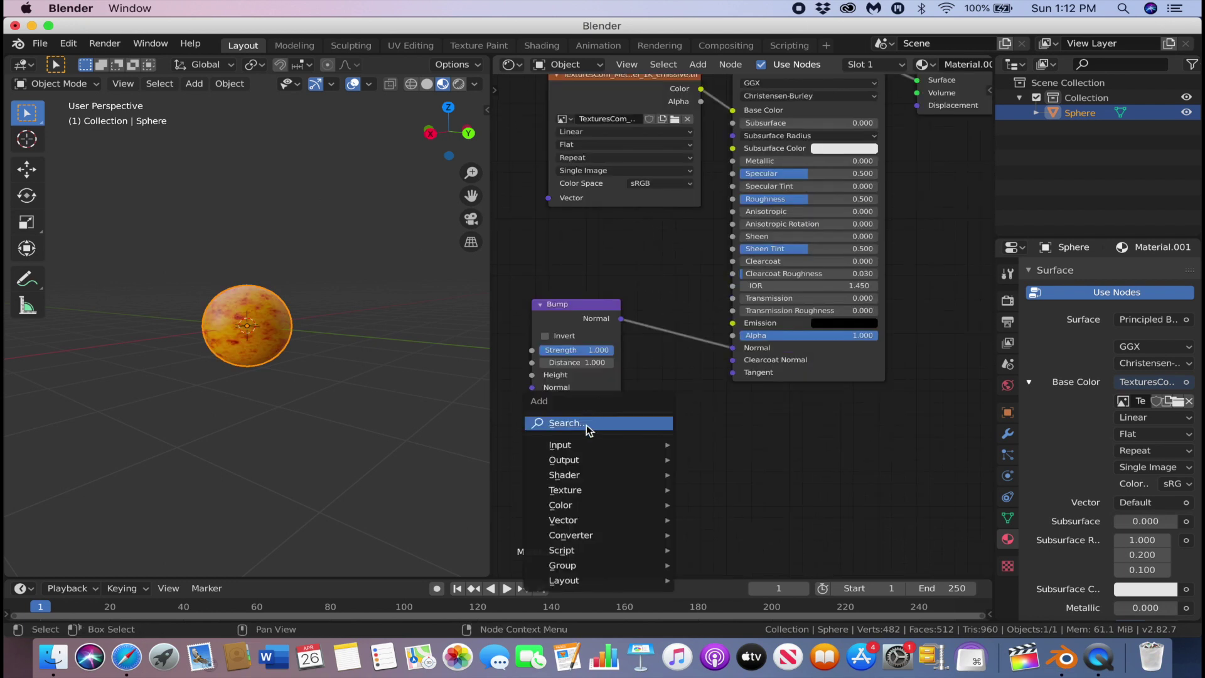
pyautogui.click(587, 424)
pyautogui.write('noi')
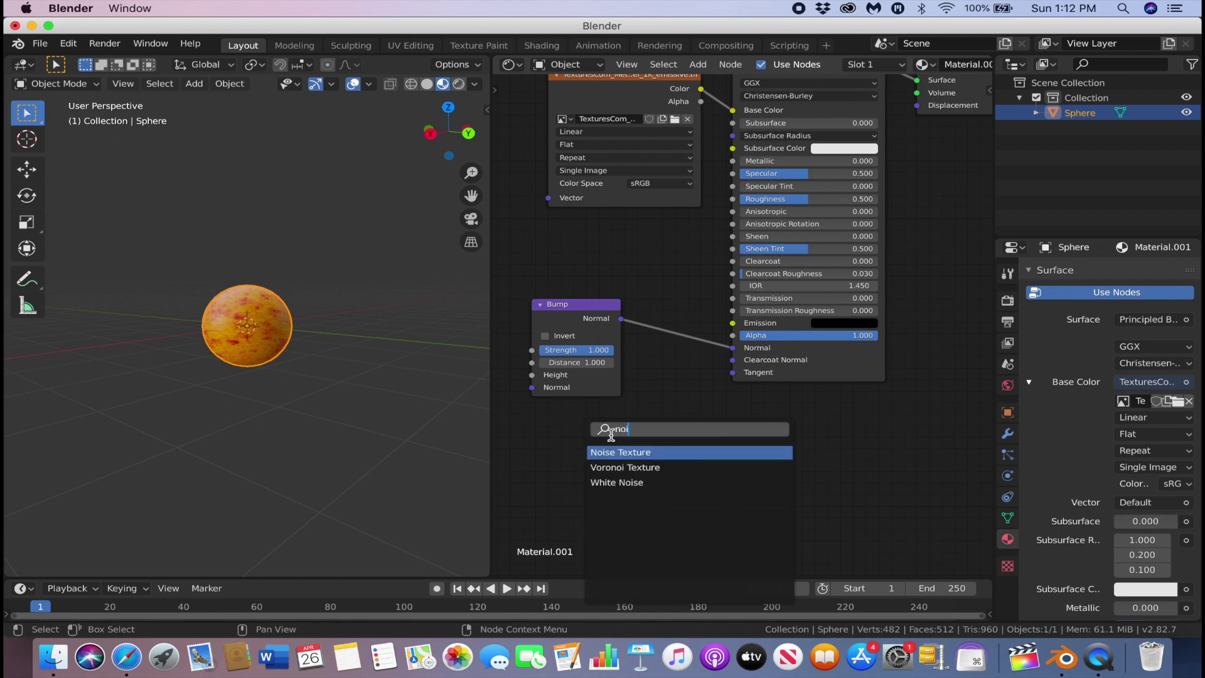
pyautogui.click(621, 451)
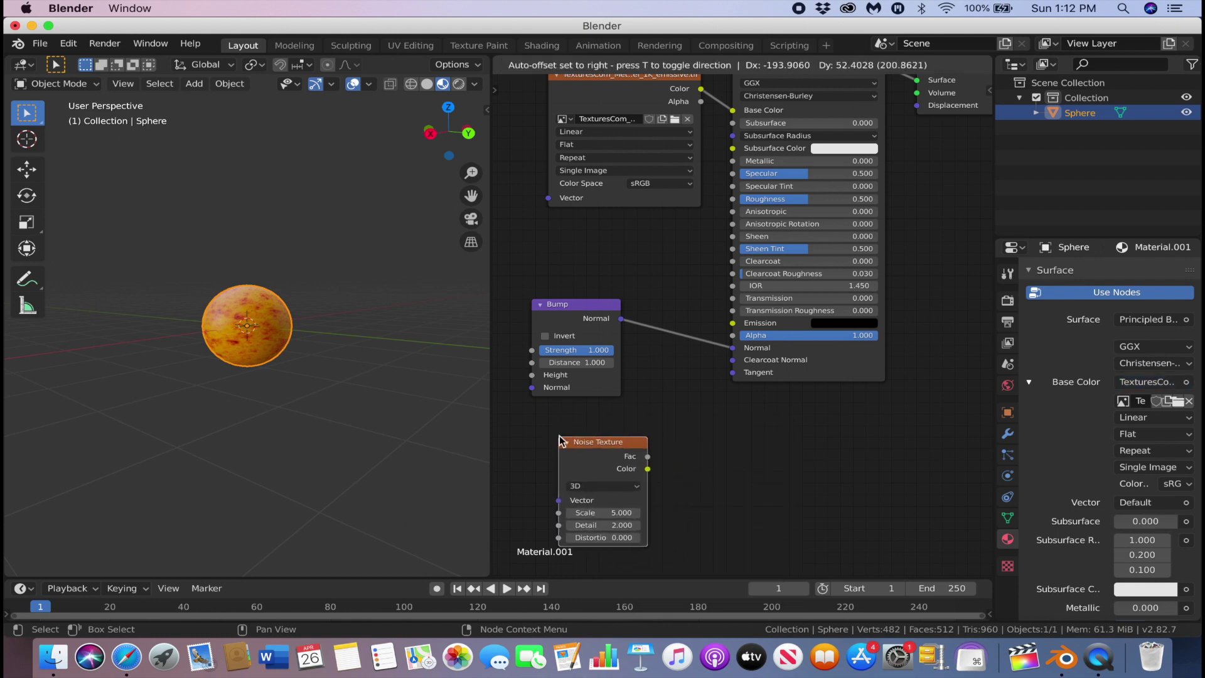
pyautogui.click(560, 439)
pyautogui.moveTo(725, 482); pyautogui.dragTo(945, 449, button='middle')
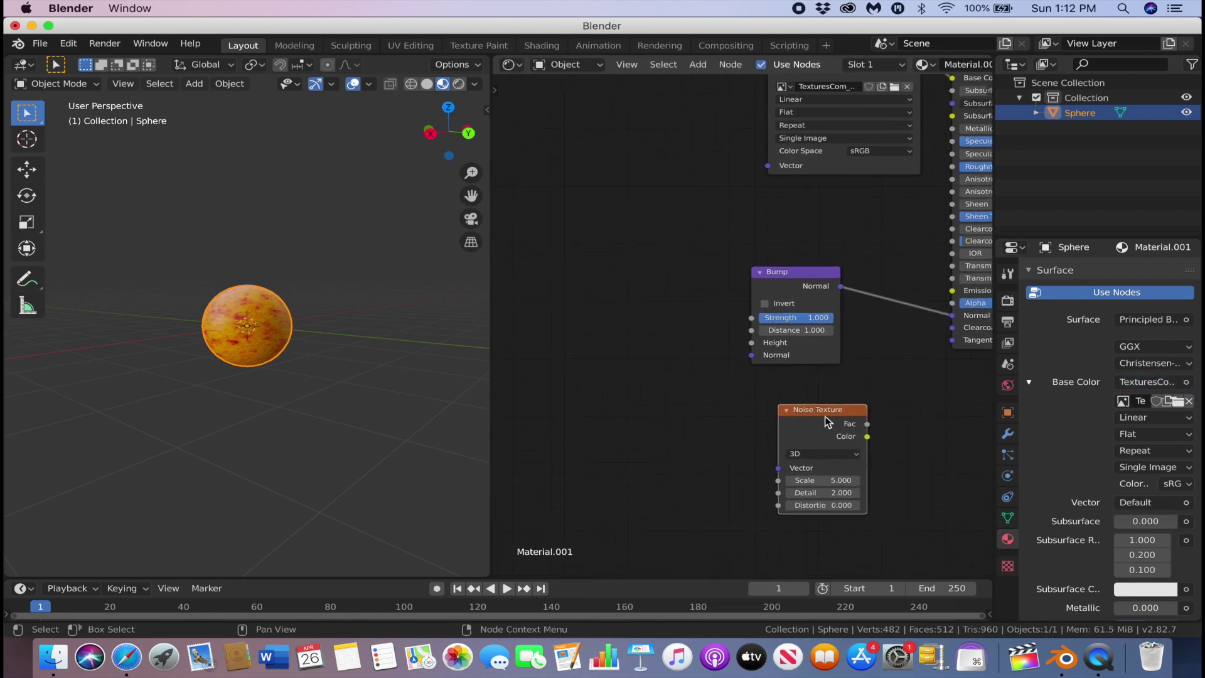
pyautogui.moveTo(825, 417); pyautogui.dragTo(751, 342)
pyautogui.scroll(2, 657, 382)
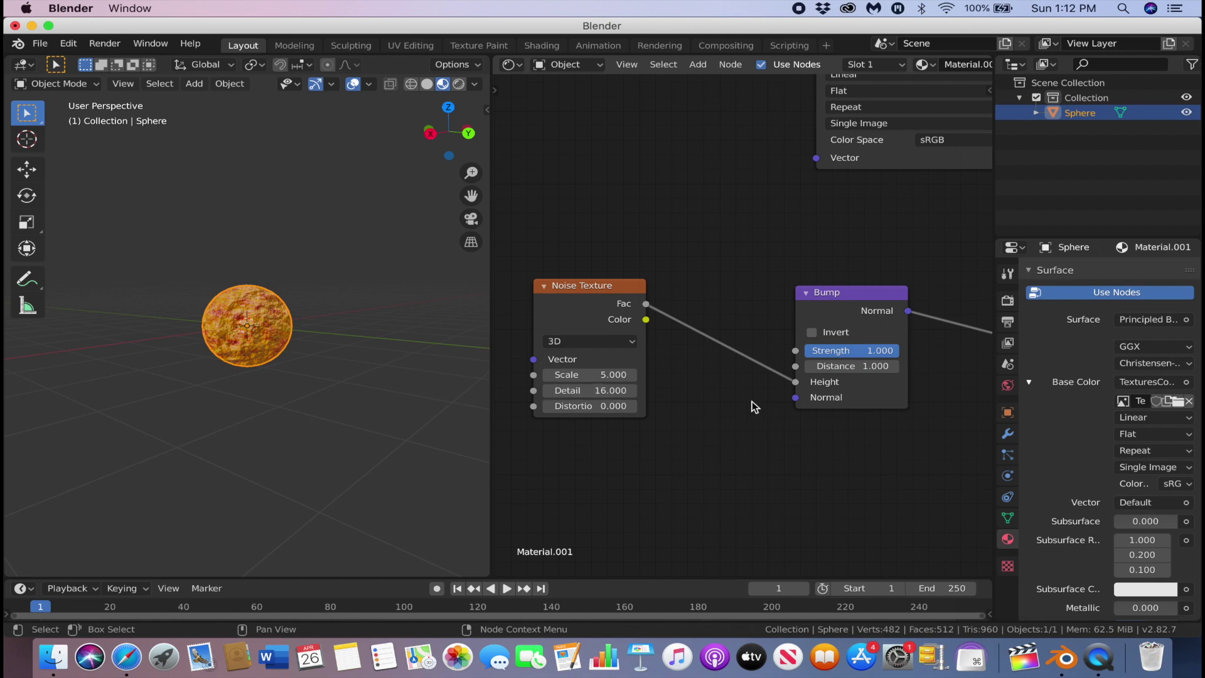
# Step: Tune the surface with noise Scale 1.280, Bump Strength 0.567 and Principled BSDF Roughness 0.414
pyautogui.moveTo(603, 370); pyautogui.dragTo(568, 374)
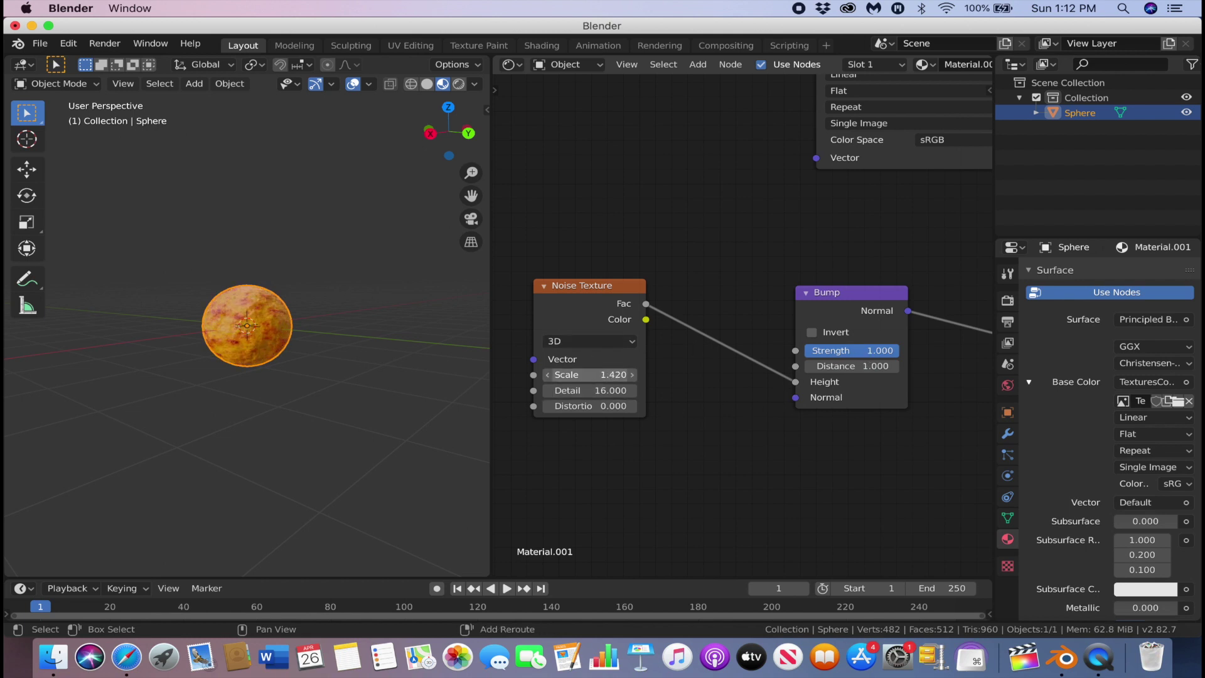
pyautogui.scroll(6, 145, 363)
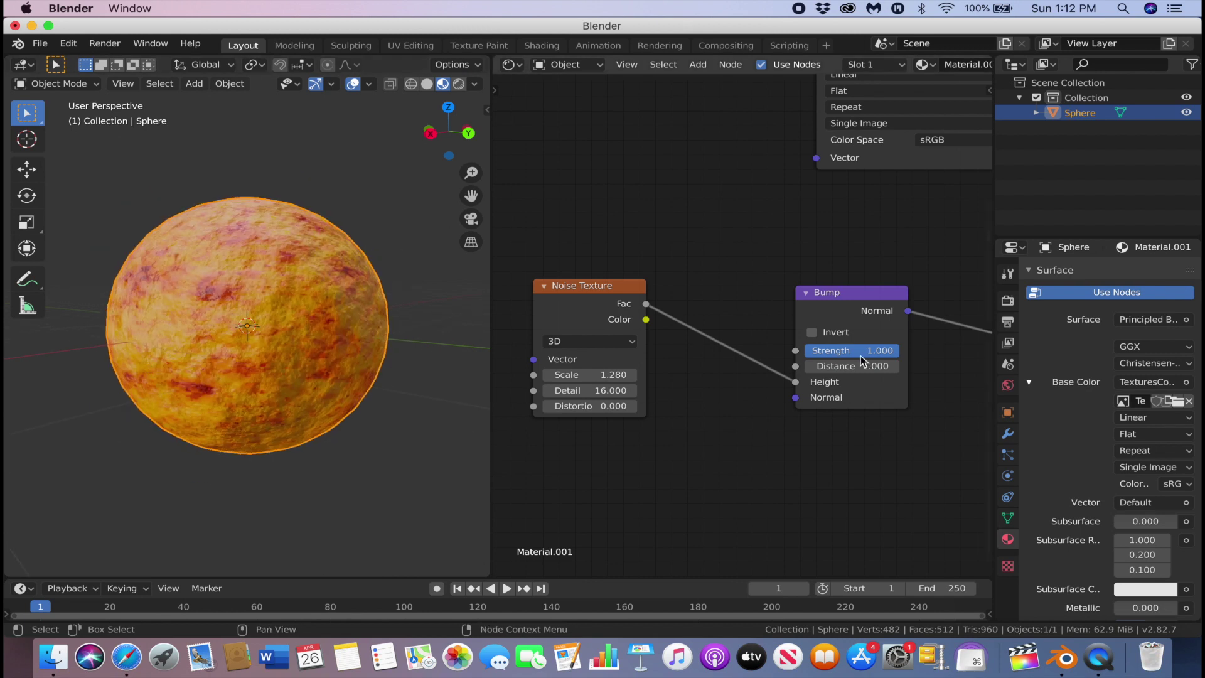
pyautogui.moveTo(852, 350); pyautogui.dragTo(841, 350)
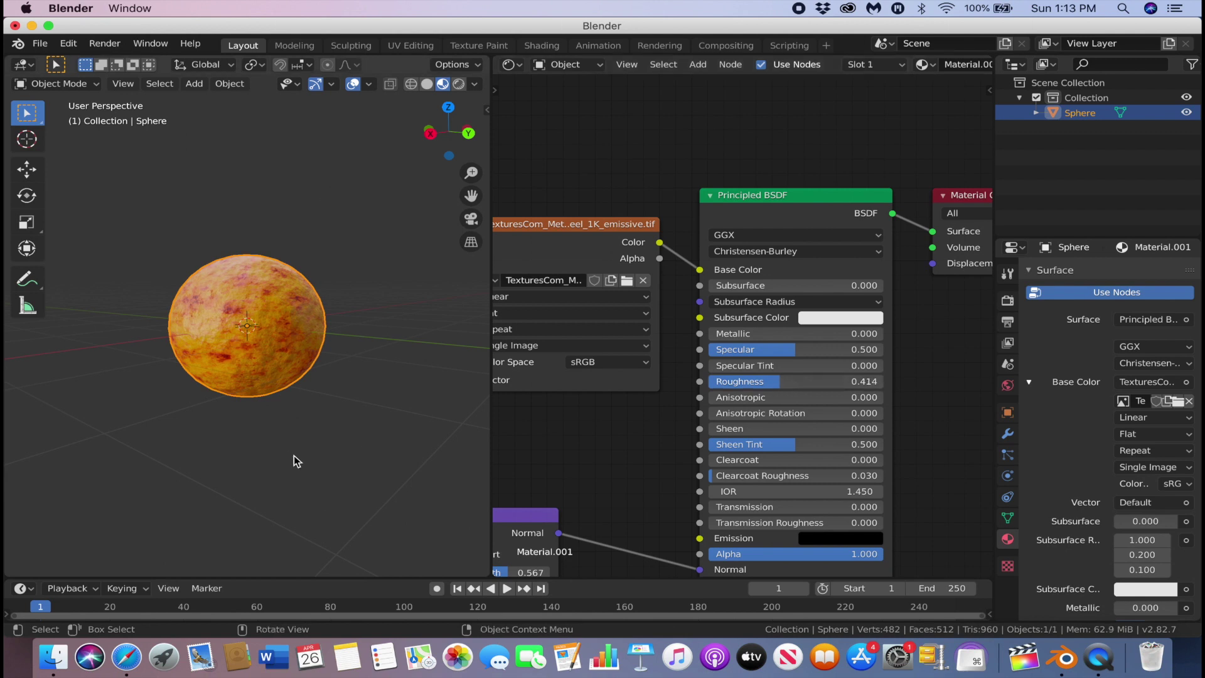
pyautogui.scroll(-3, 296, 458)
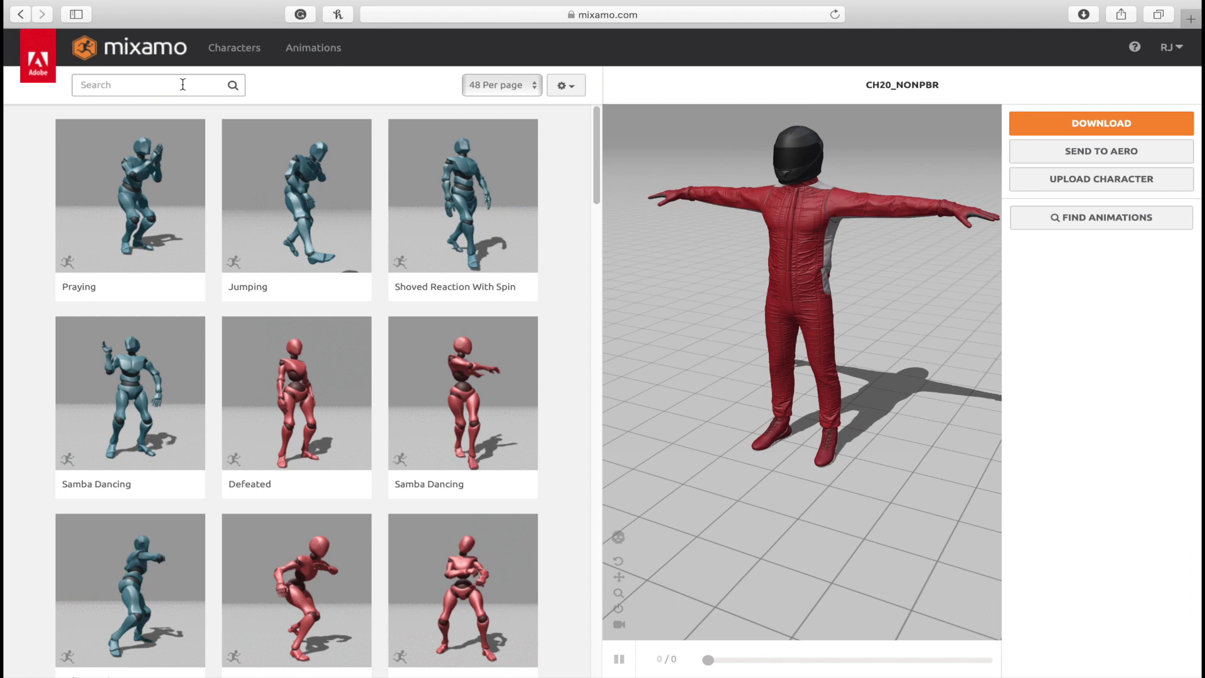
# Step: Switch to Mixamo, browse its character library and choose the Racer character
pyautogui.click(182, 84)
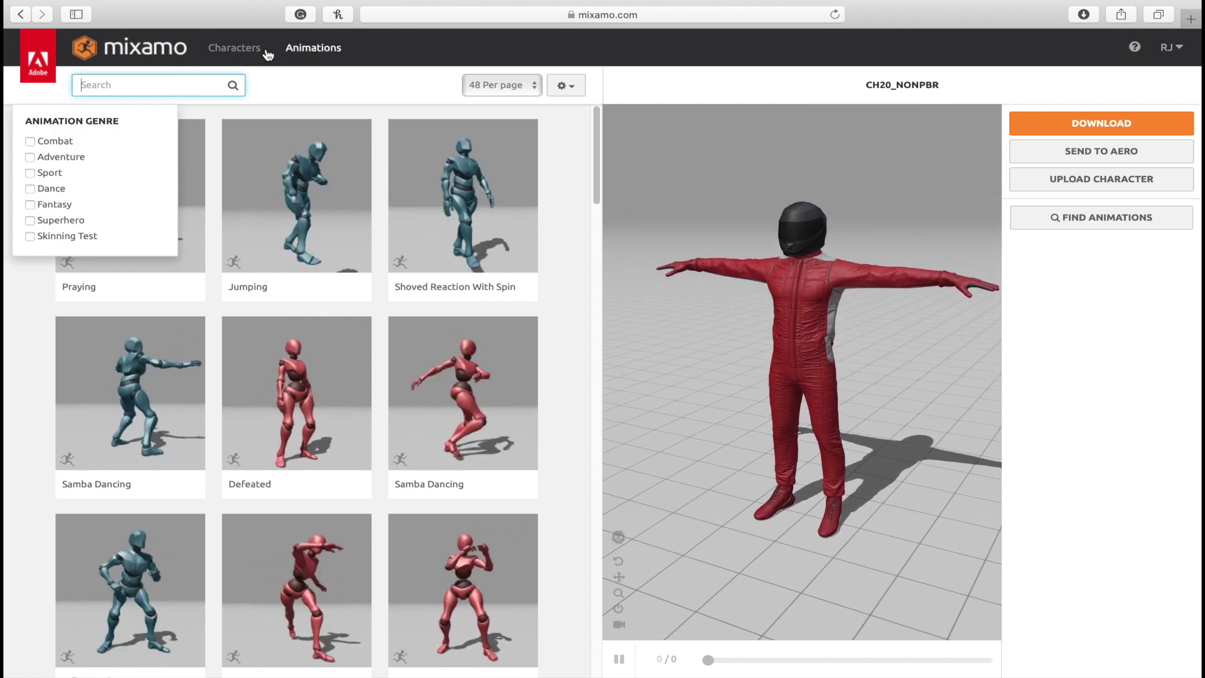
pyautogui.click(237, 49)
pyautogui.scroll(-20, 410, 378)
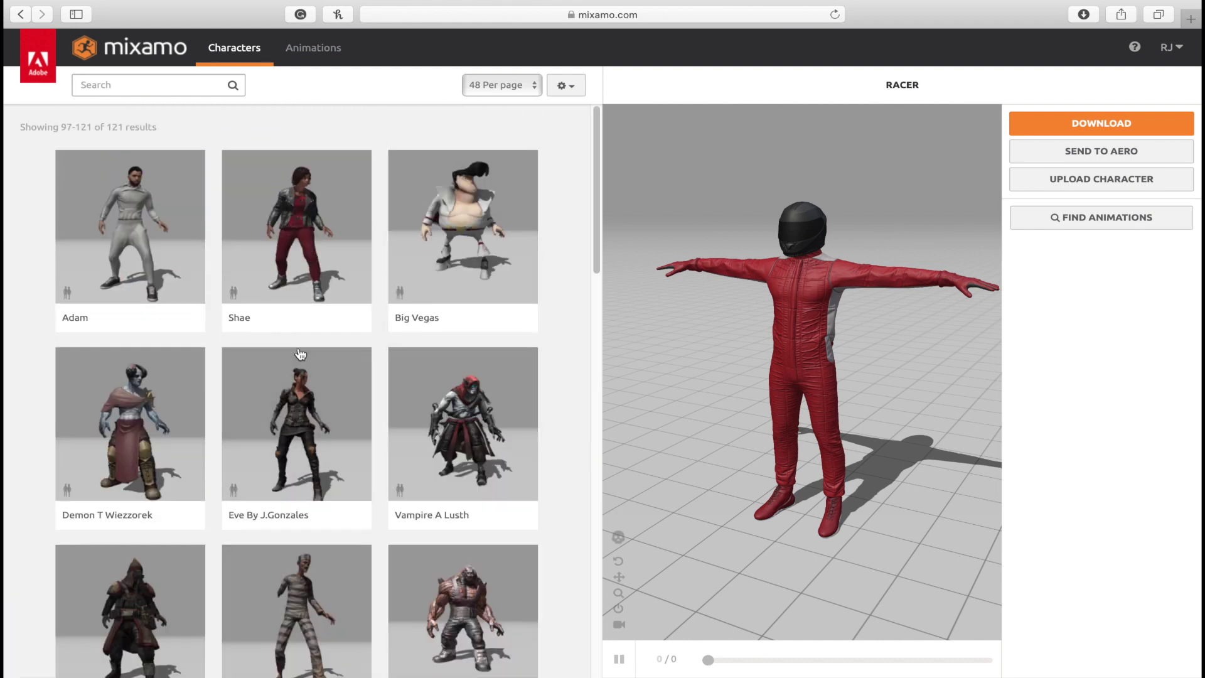
# Step: Search the Mixamo animation library for "sitting" animations for the Racer character
pyautogui.click(299, 57)
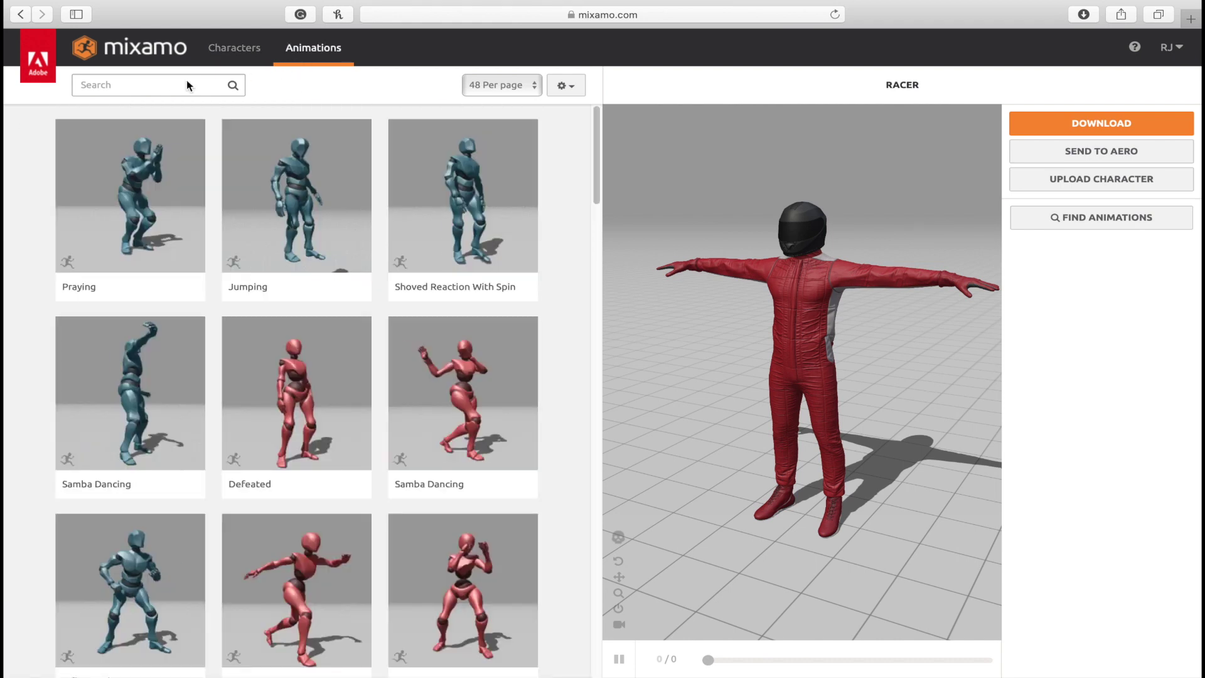
pyautogui.click(170, 82)
pyautogui.write('sitting')
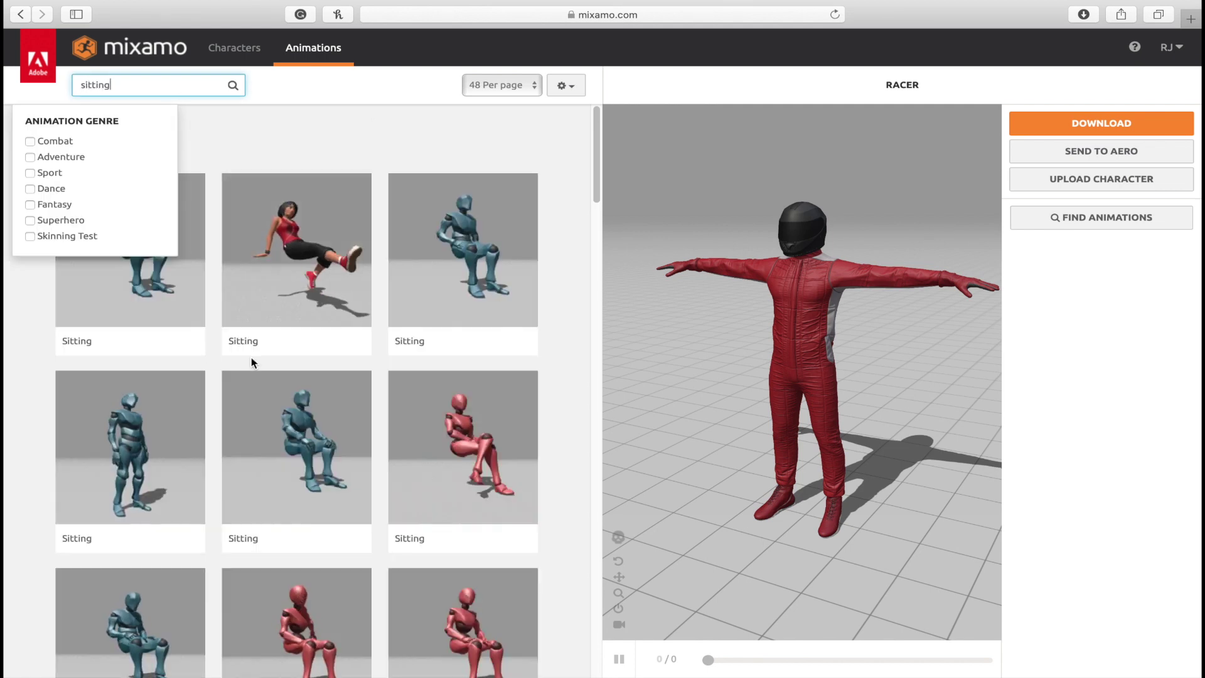
pyautogui.click(284, 154)
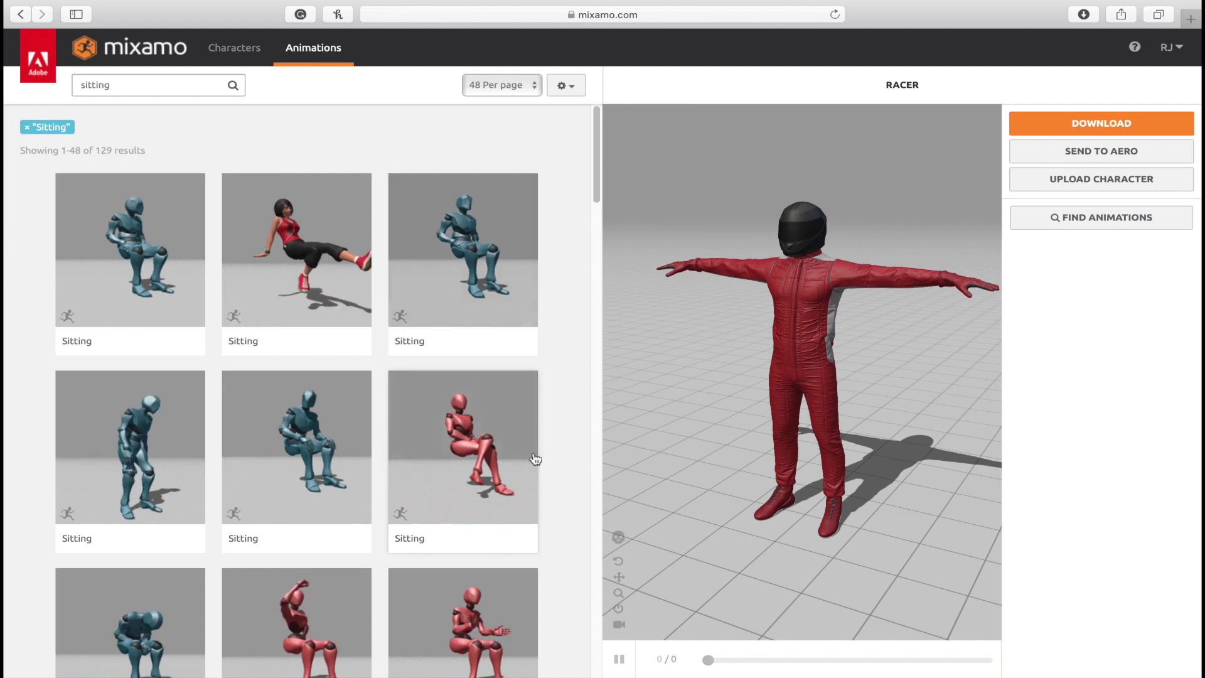
# Step: Apply the Cheering While Sitting animation to the Racer and set its download options to FBX format at 24 frames per second
pyautogui.scroll(-1, 570, 447)
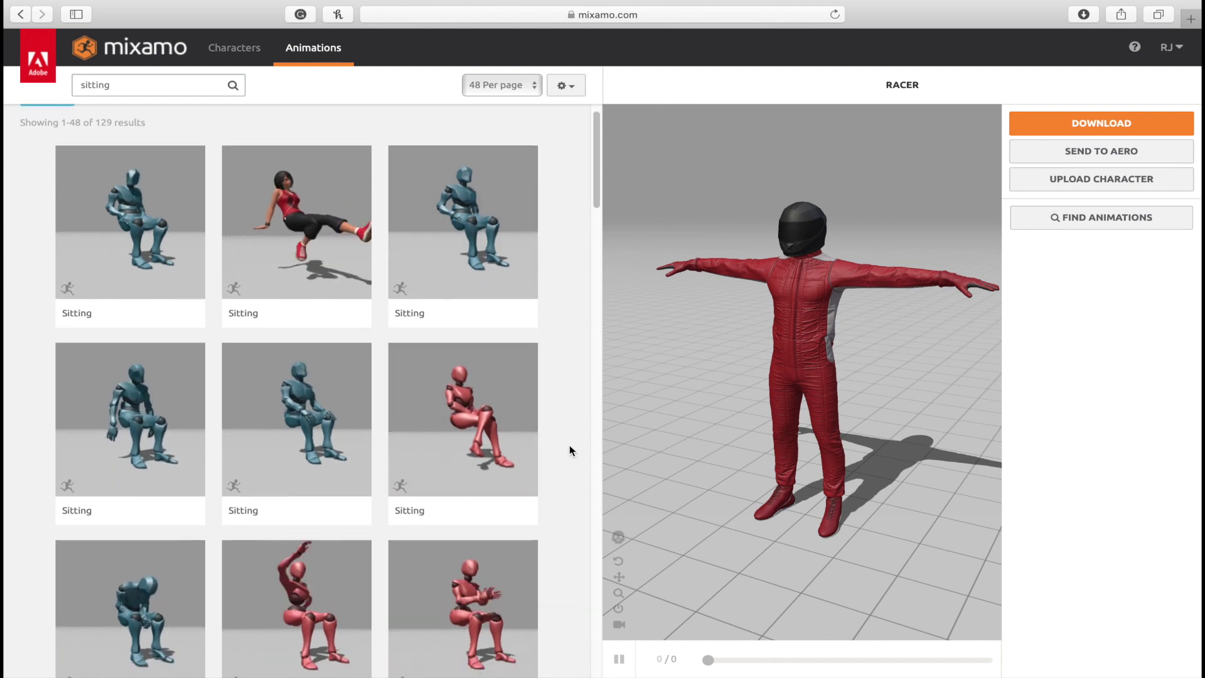
pyautogui.scroll(-1, 570, 447)
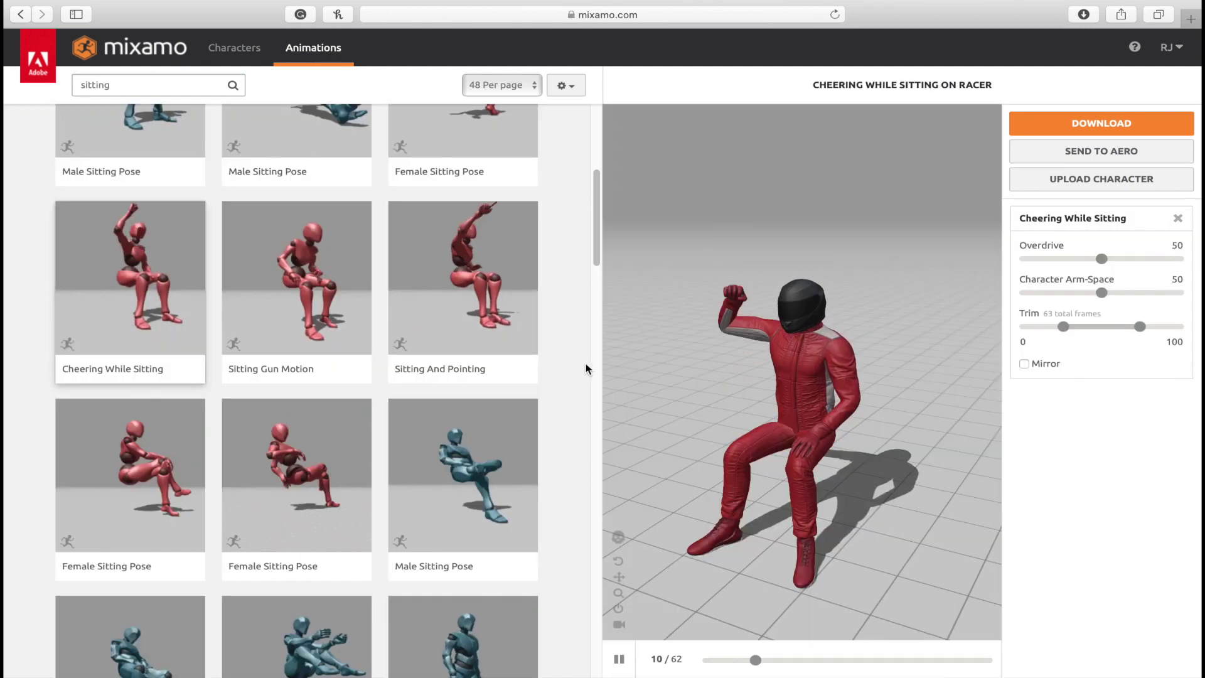
pyautogui.click(1102, 124)
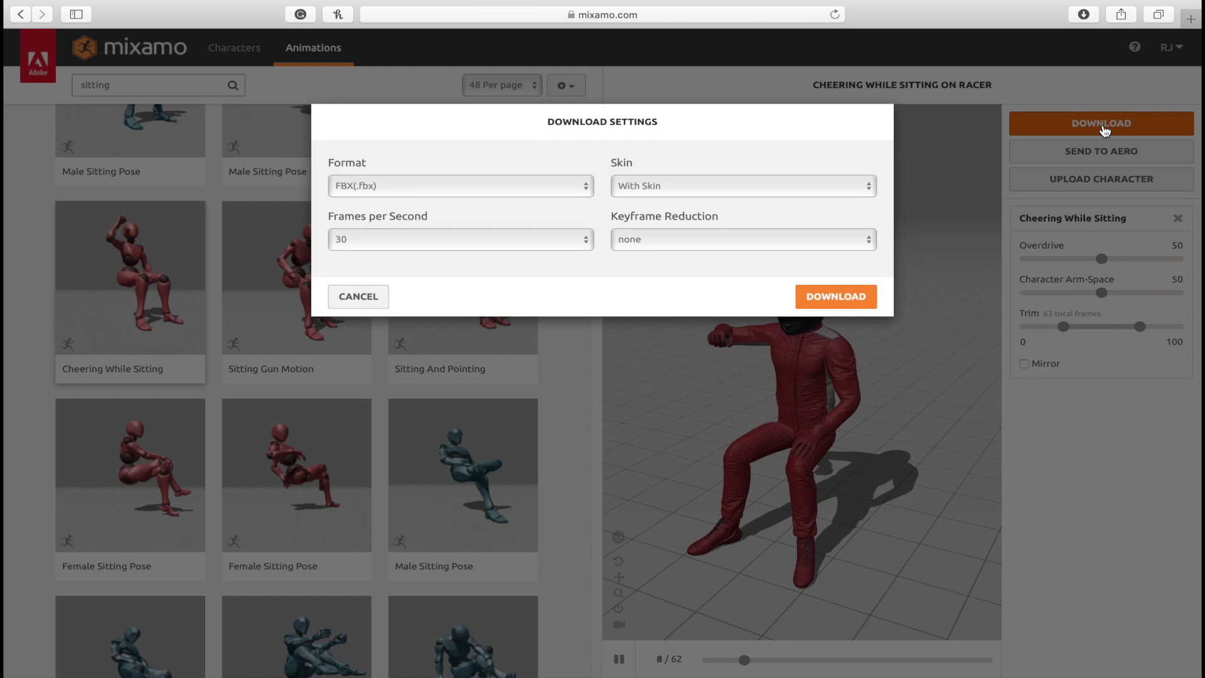
pyautogui.click(452, 238)
pyautogui.click(449, 217)
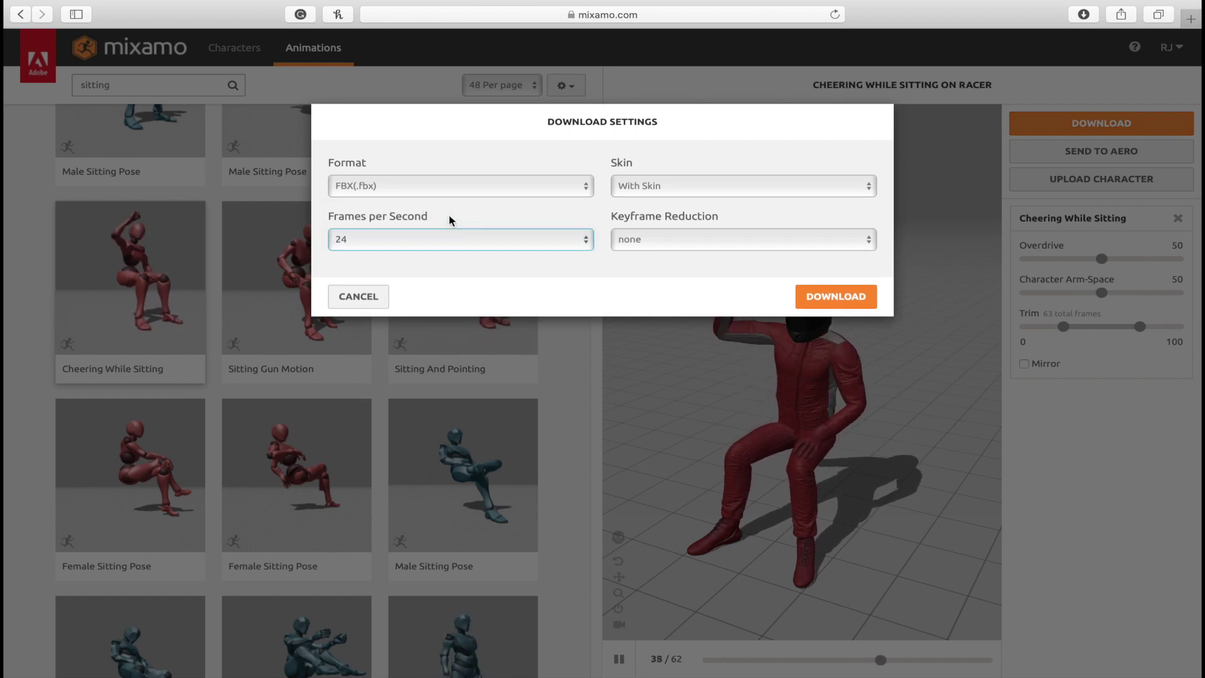
pyautogui.click(449, 185)
pyautogui.click(447, 187)
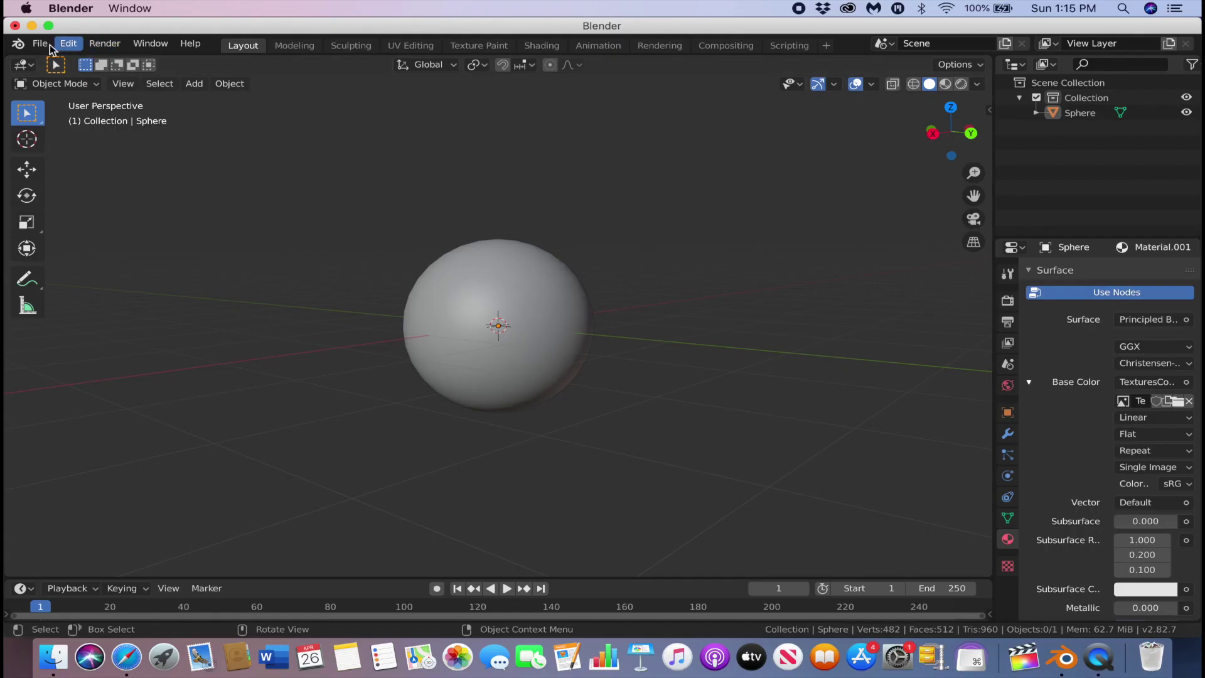
# Step: Switch to Blender and import Cheering While Sitting.fbx from the Travis Scott Fortnite Effect folder
pyautogui.click(39, 44)
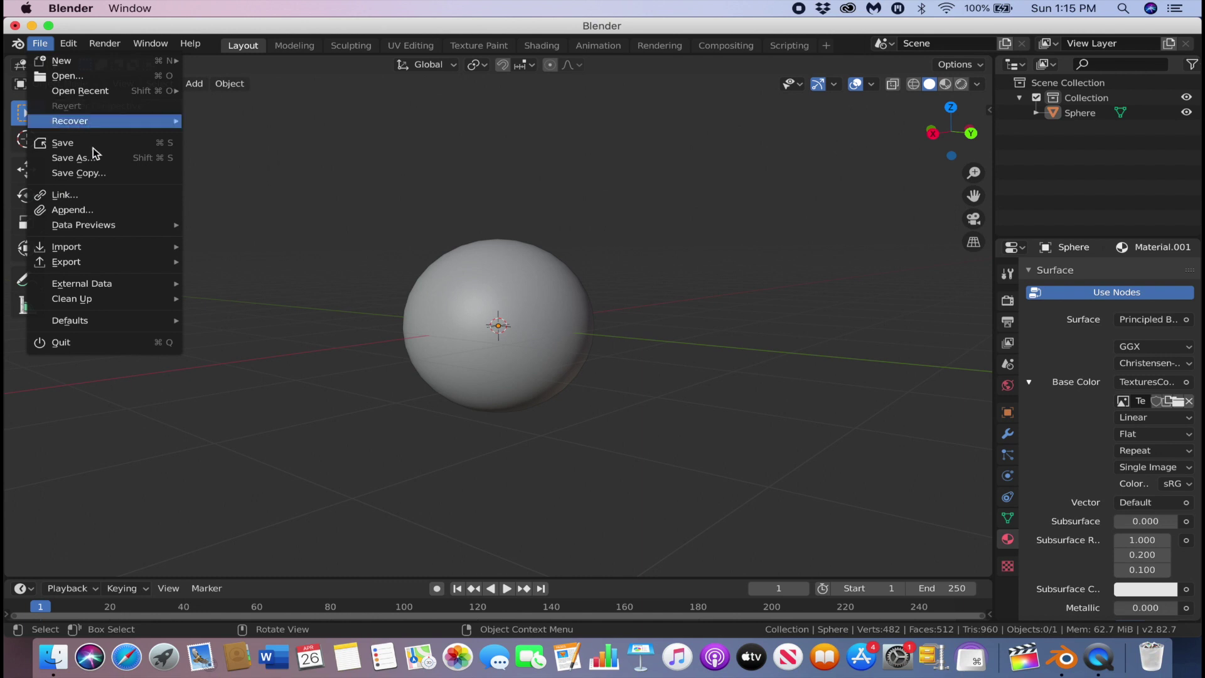
pyautogui.moveTo(94, 247)
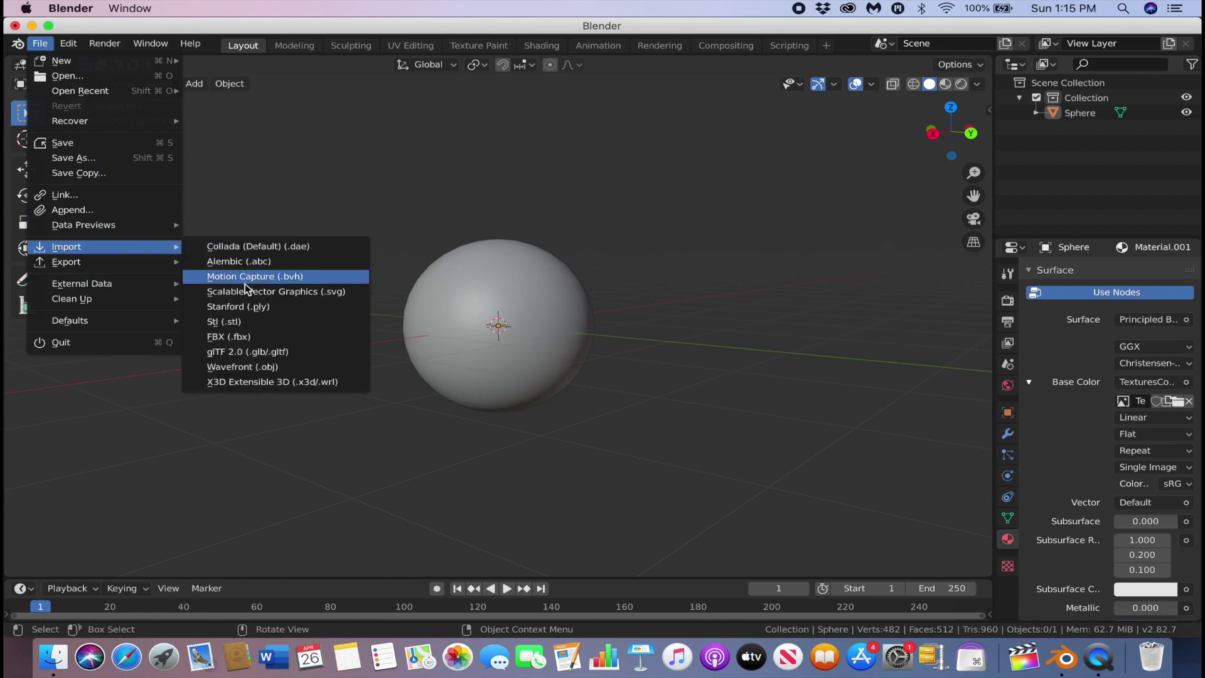
pyautogui.click(237, 336)
pyautogui.click(216, 447)
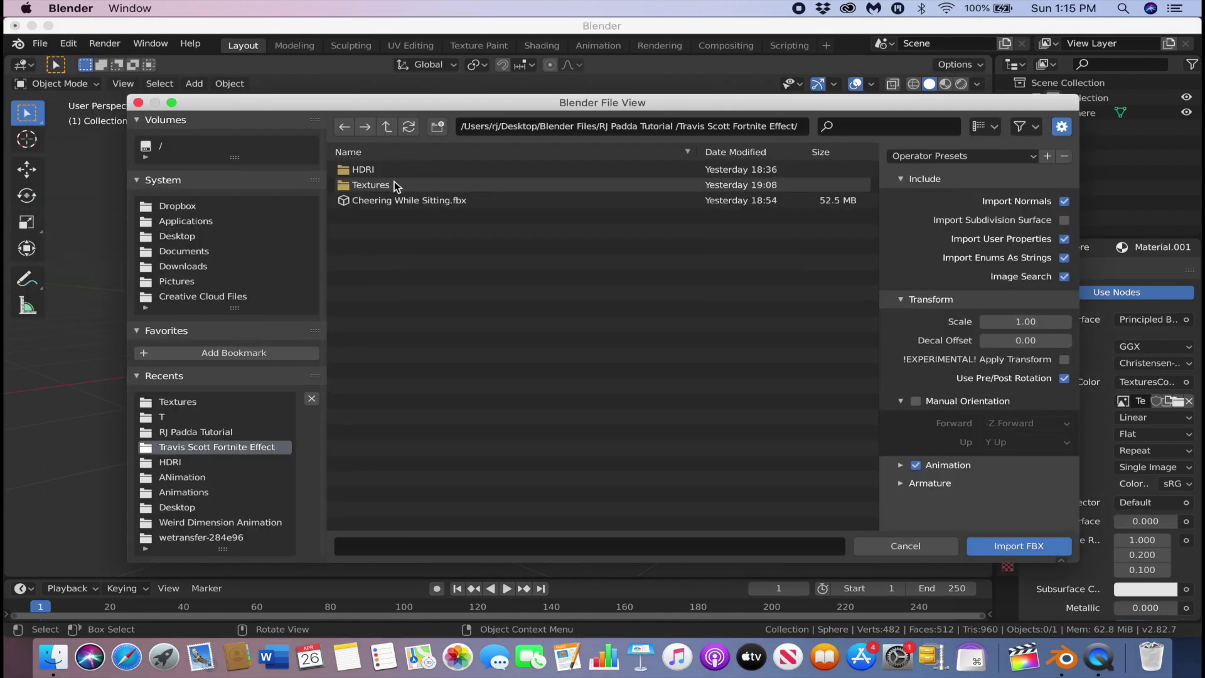
pyautogui.click(397, 200)
pyautogui.click(1020, 543)
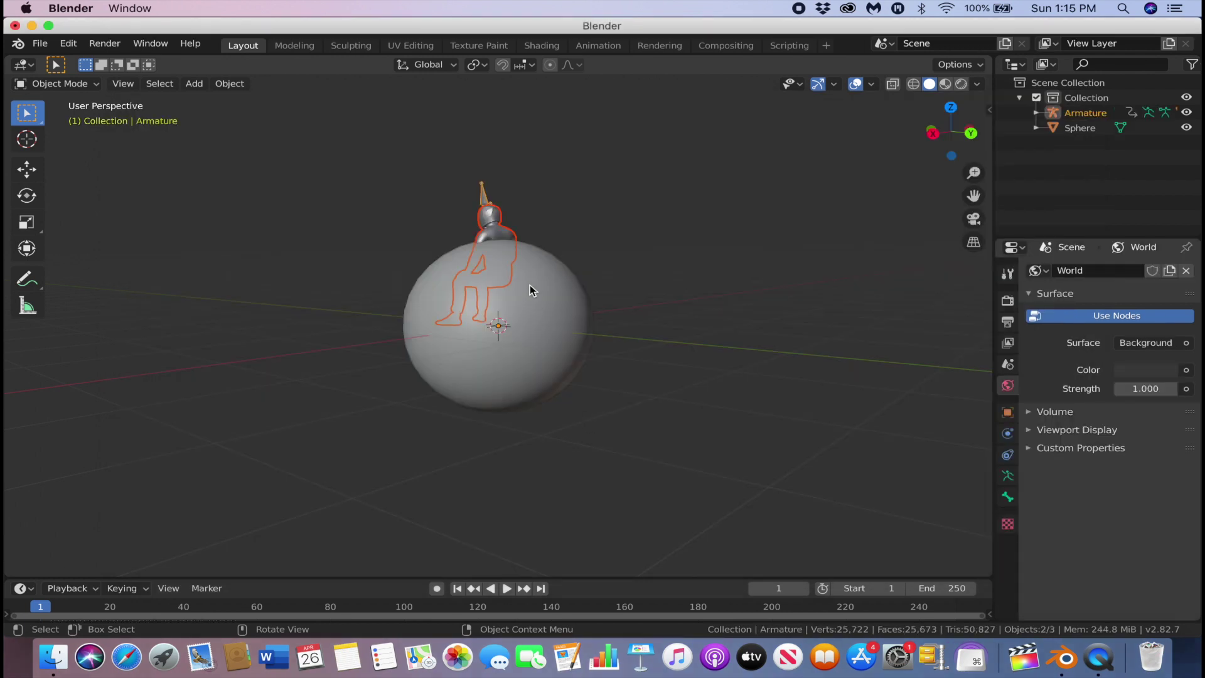
# Step: Rotate the imported armature about global Z to about 103° and place it at about X 0.503, Y 0.22 and Z 0.52 m
pyautogui.press('r')
pyautogui.press('z')
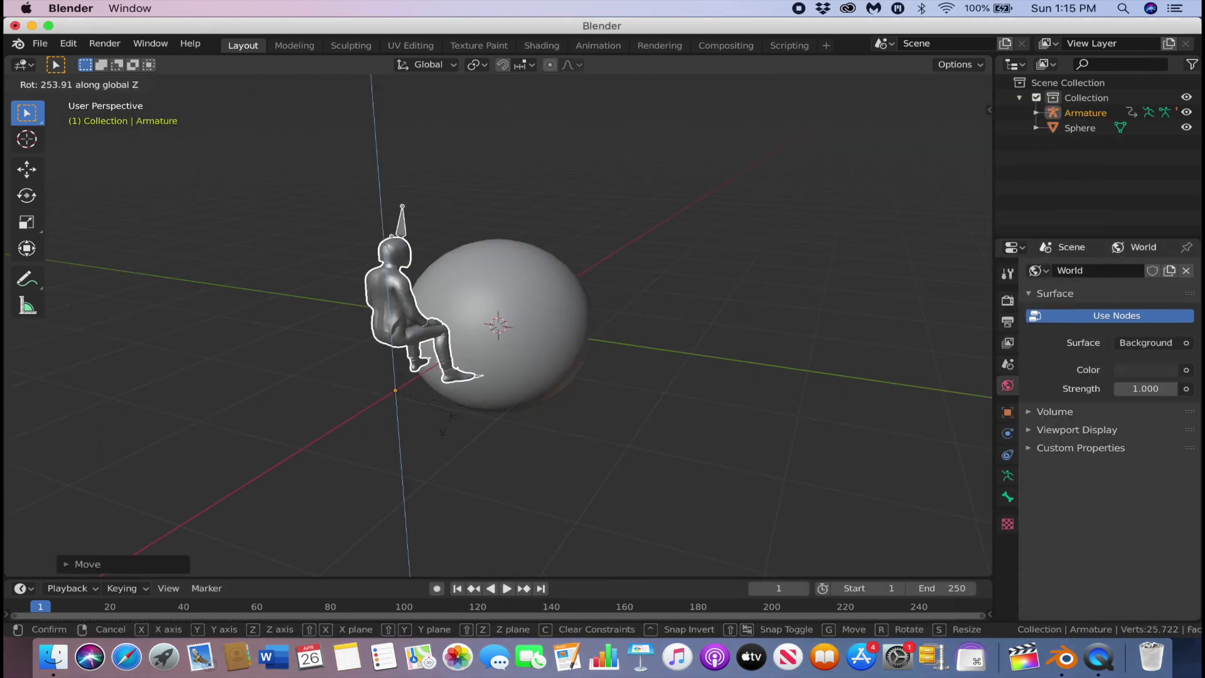
pyautogui.press('Return')
pyautogui.click(1007, 412)
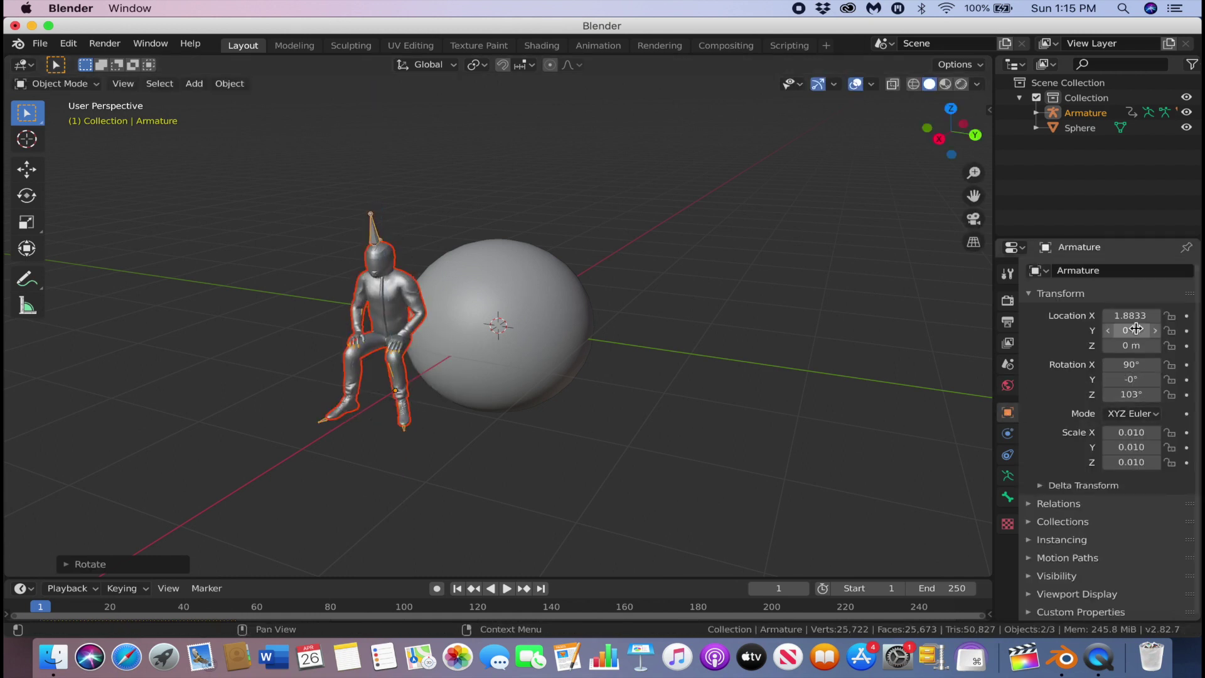
pyautogui.moveTo(1134, 330); pyautogui.dragTo(1180, 329)
pyautogui.moveTo(1131, 316); pyautogui.dragTo(1165, 345)
pyautogui.moveTo(821, 342)
pyautogui.mouseDown(button='middle')
pyautogui.moveTo(815, 315)
pyautogui.moveTo(807, 328)
pyautogui.mouseUp(button='middle')
# Step: Scale the seated character up slightly and fine-tune its Z and Y location so it sits on the sphere
pyautogui.press('s')
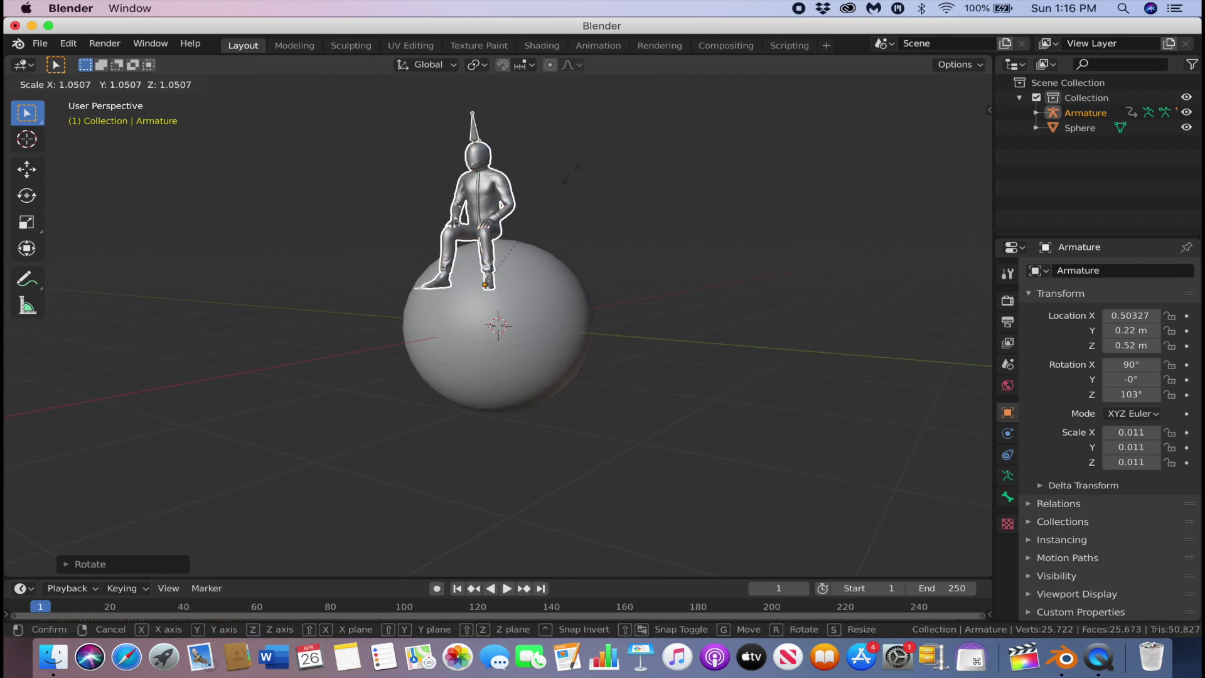
pyautogui.click(627, 178)
pyautogui.moveTo(1132, 346); pyautogui.dragTo(1111, 345)
pyautogui.moveTo(628, 279); pyautogui.dragTo(408, 273, button='middle')
pyautogui.scroll(3, 502, 282)
pyautogui.moveTo(1132, 330); pyautogui.dragTo(1142, 330)
pyautogui.moveTo(628, 264); pyautogui.dragTo(584, 213, button='middle')
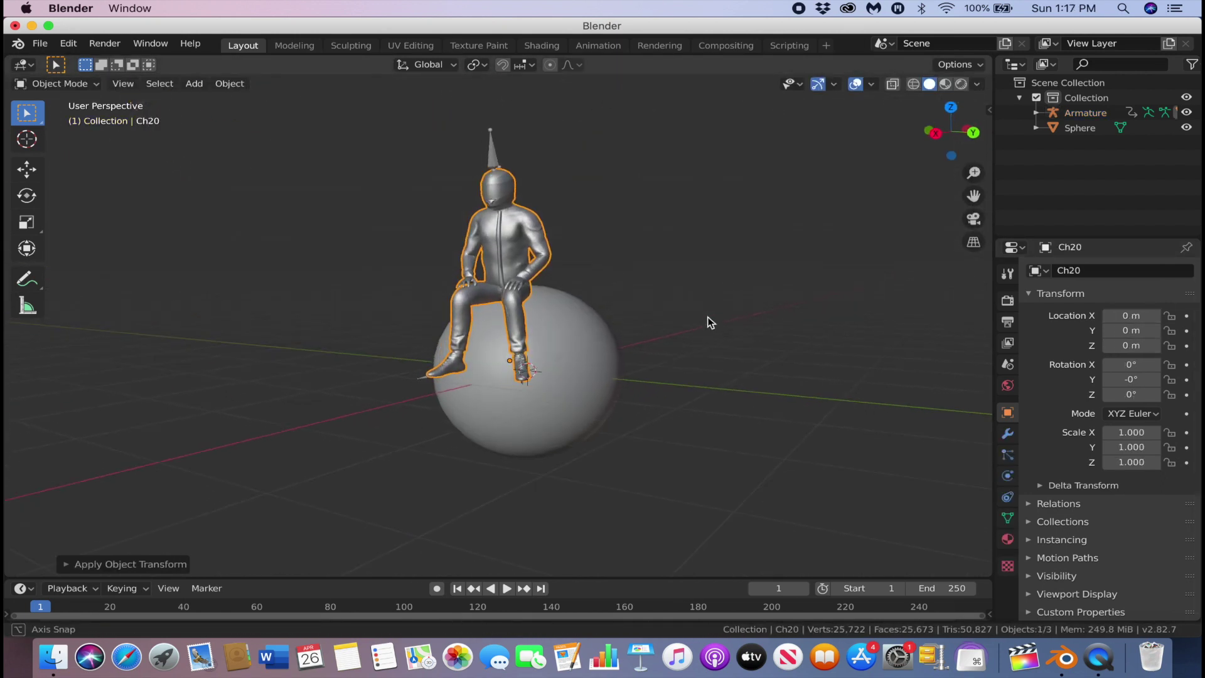
# Step: Rename the sphere object as Planet
pyautogui.moveTo(710, 322); pyautogui.dragTo(687, 308, button='middle')
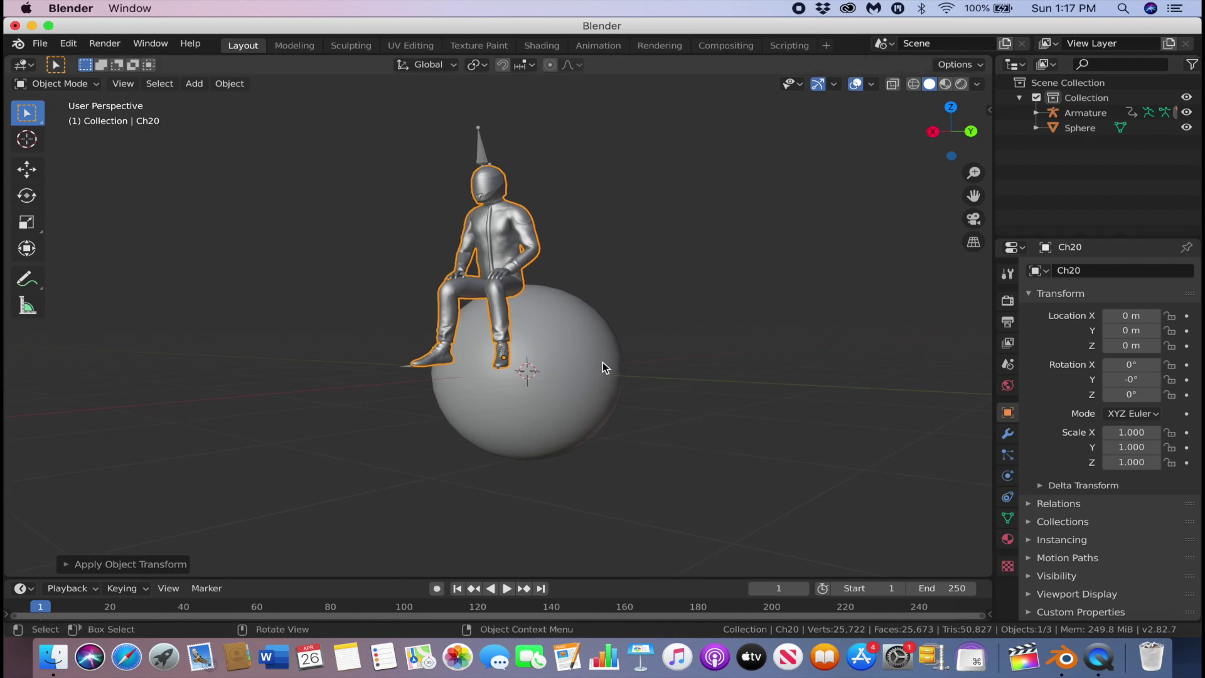
pyautogui.click(607, 368)
pyautogui.doubleClick(1071, 127)
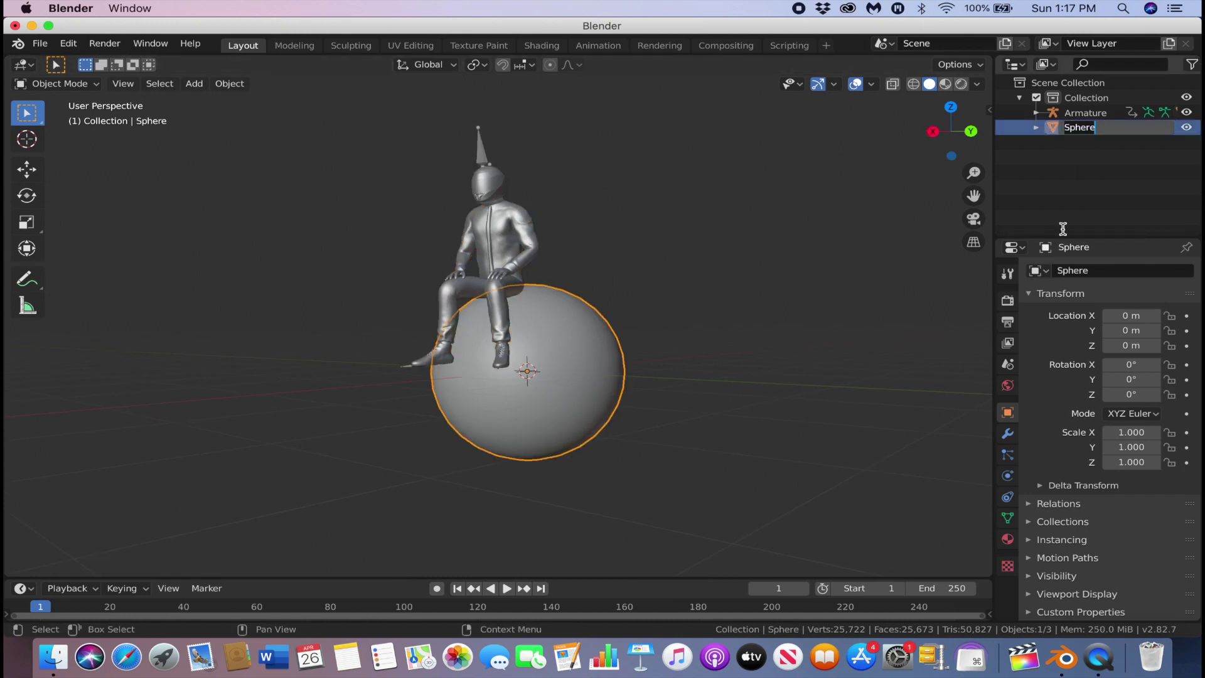
pyautogui.write('Planet')
pyautogui.press('Return')
# Step: Add a plane through the planet, tilt it about 15.5° around Y and scale it up to about 2.911
pyautogui.moveTo(597, 264); pyautogui.dragTo(543, 250, button='middle')
pyautogui.hotkey('shift', 'a')
pyautogui.moveTo(592, 343)
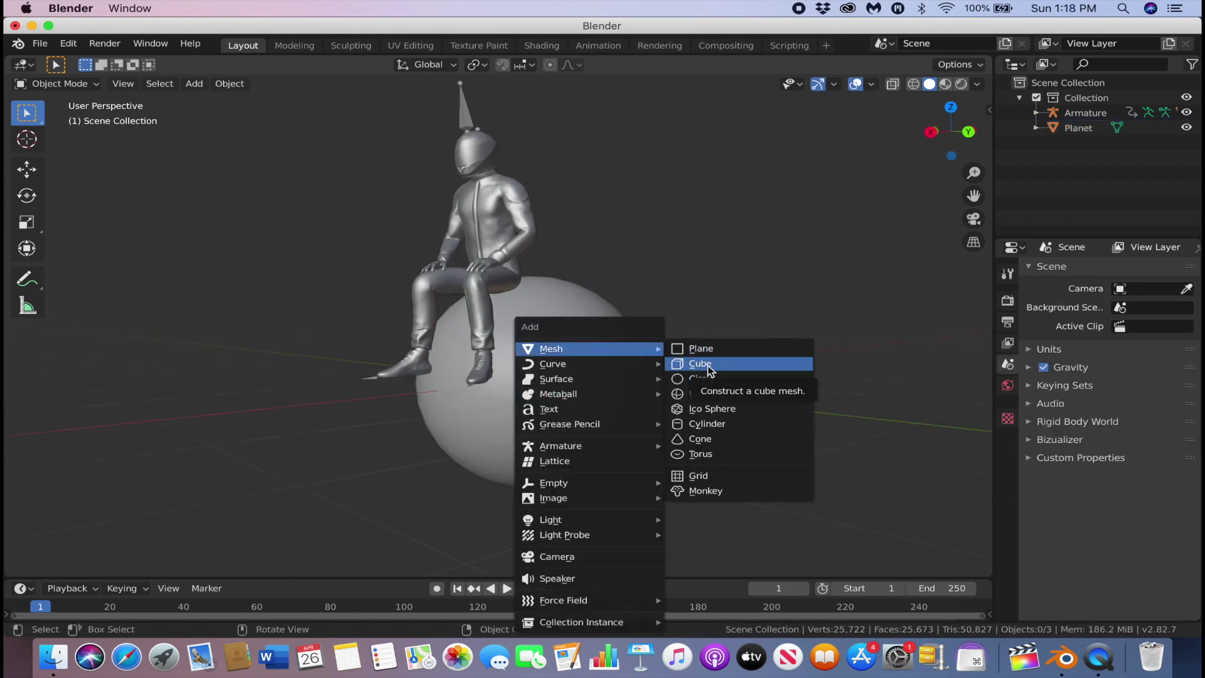
pyautogui.click(707, 349)
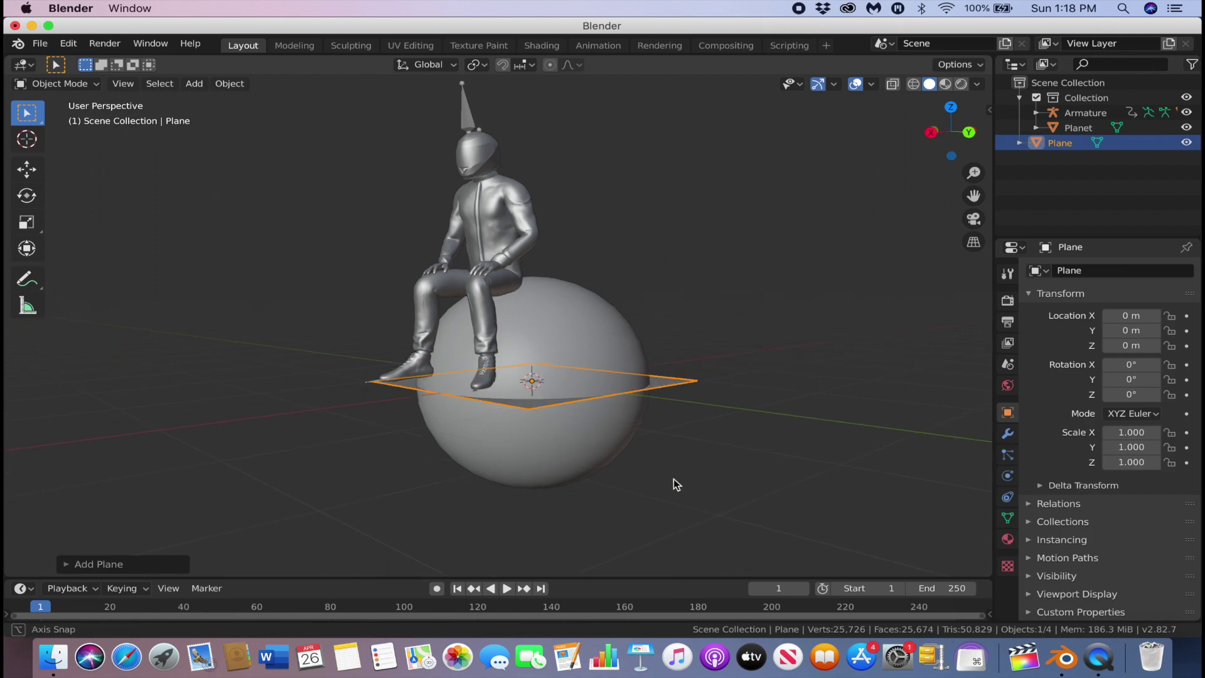
pyautogui.press('r')
pyautogui.press('y')
pyautogui.click(743, 358)
pyautogui.press('s')
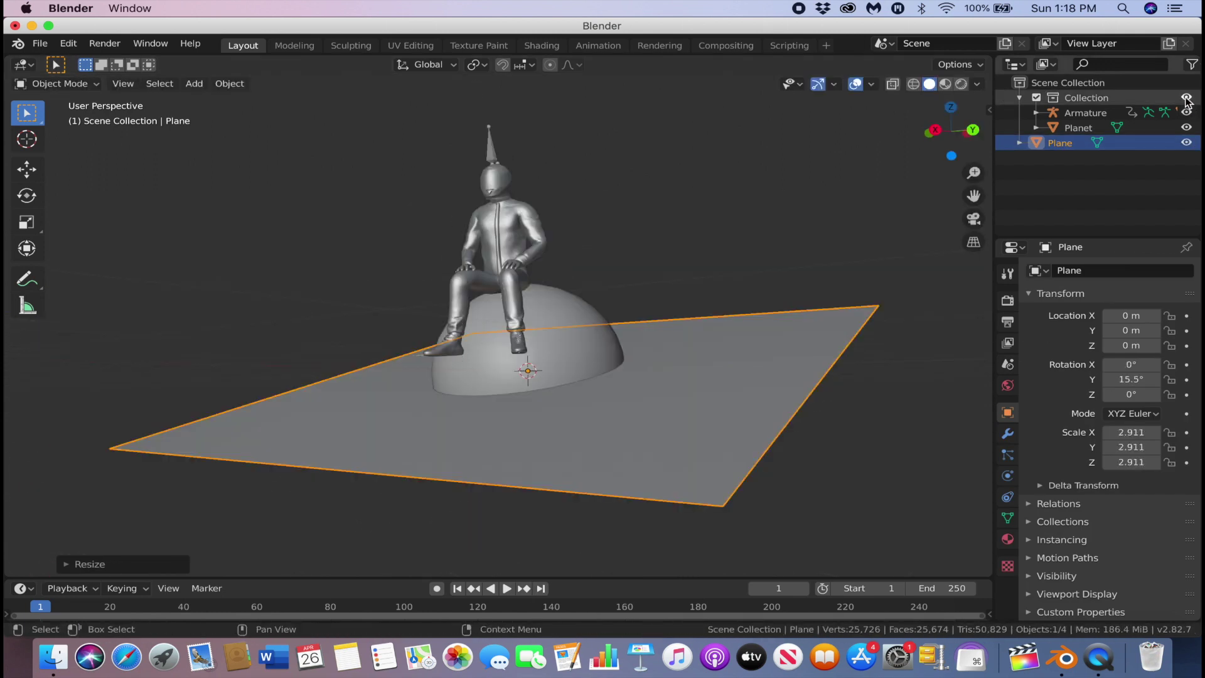
# Step: Hide the collection containing the character and planet, and hide the tilted plane
pyautogui.click(1187, 98)
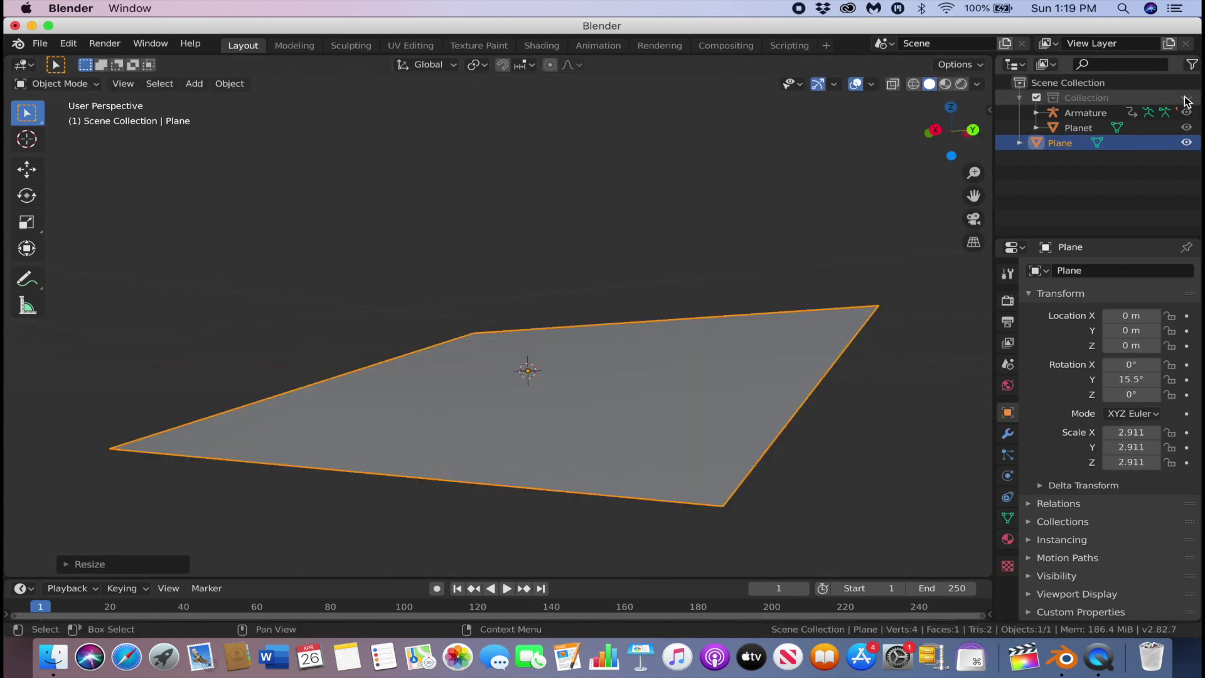
pyautogui.click(1188, 143)
pyautogui.click(1188, 127)
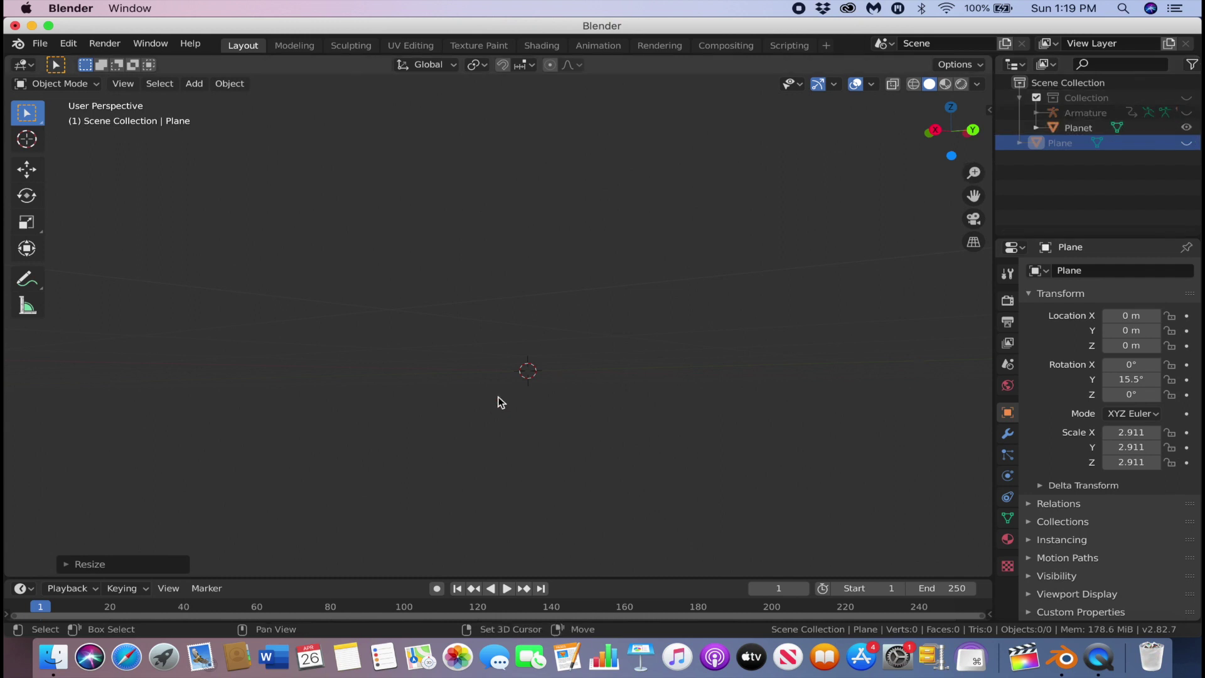
# Step: Add a cube mesh at the origin of the emptied scene
pyautogui.moveTo(497, 398); pyautogui.dragTo(541, 418, button='middle')
pyautogui.hotkey('shift', 'a')
pyautogui.moveTo(597, 349)
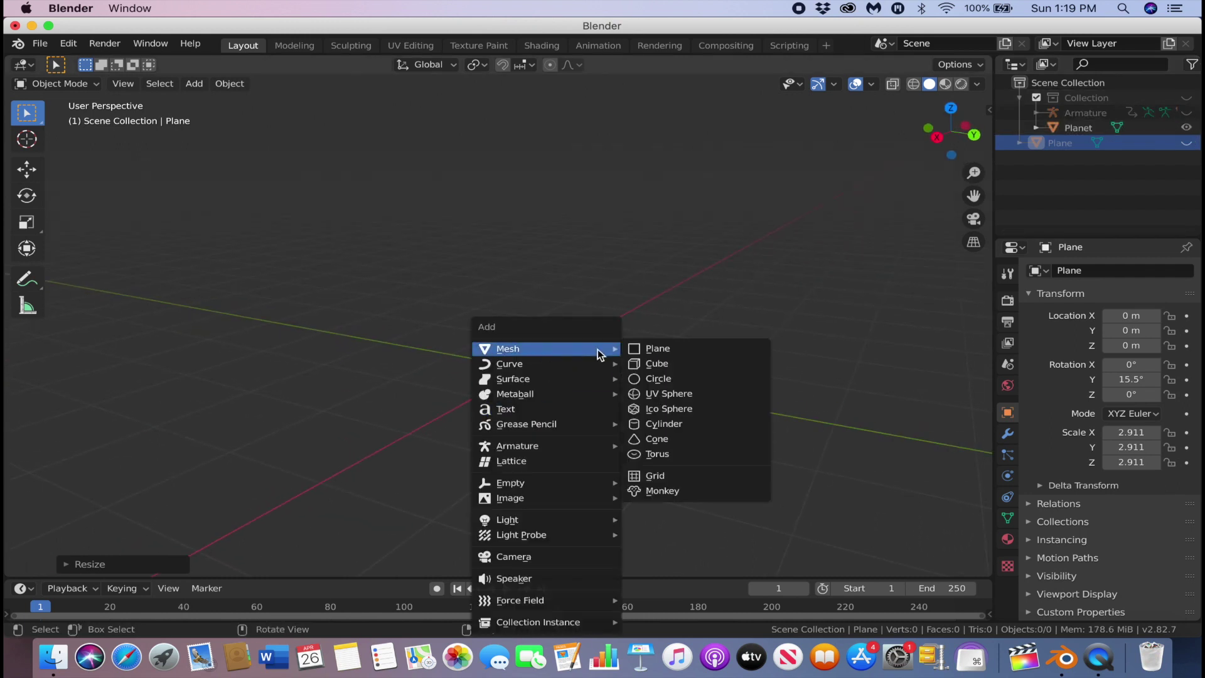
pyautogui.click(680, 364)
pyautogui.moveTo(651, 385)
pyautogui.mouseDown(button='middle')
pyautogui.moveTo(646, 363)
pyautogui.moveTo(630, 374)
pyautogui.mouseUp(button='middle')
pyautogui.scroll(-2, 630, 374)
# Step: Add a Subdivision Surface modifier to the cube with Viewport and Render subdivisions of 4
pyautogui.click(1008, 433)
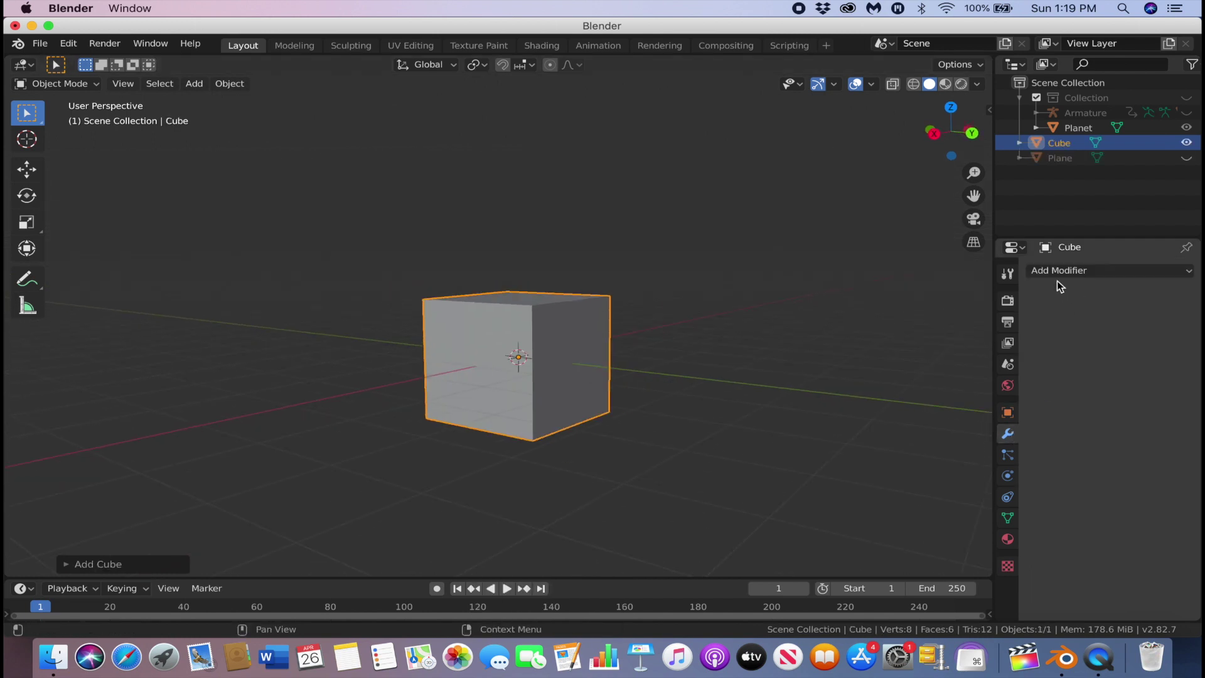
pyautogui.click(1055, 271)
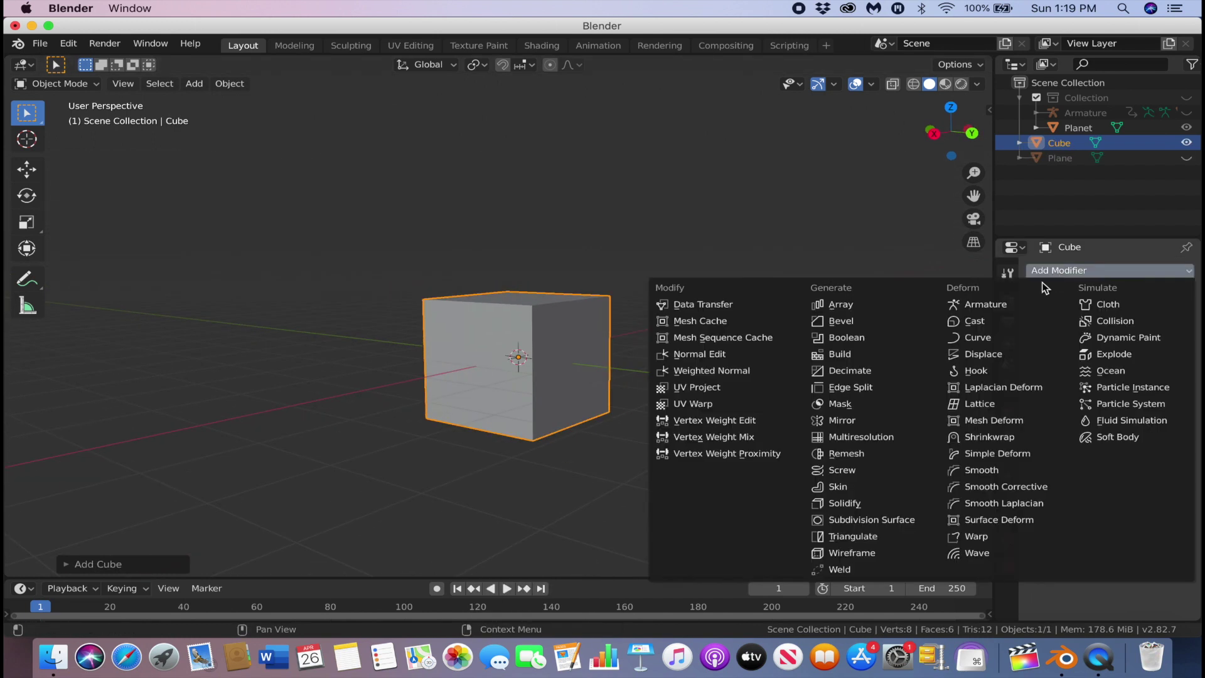
pyautogui.click(898, 523)
pyautogui.scroll(3, 589, 402)
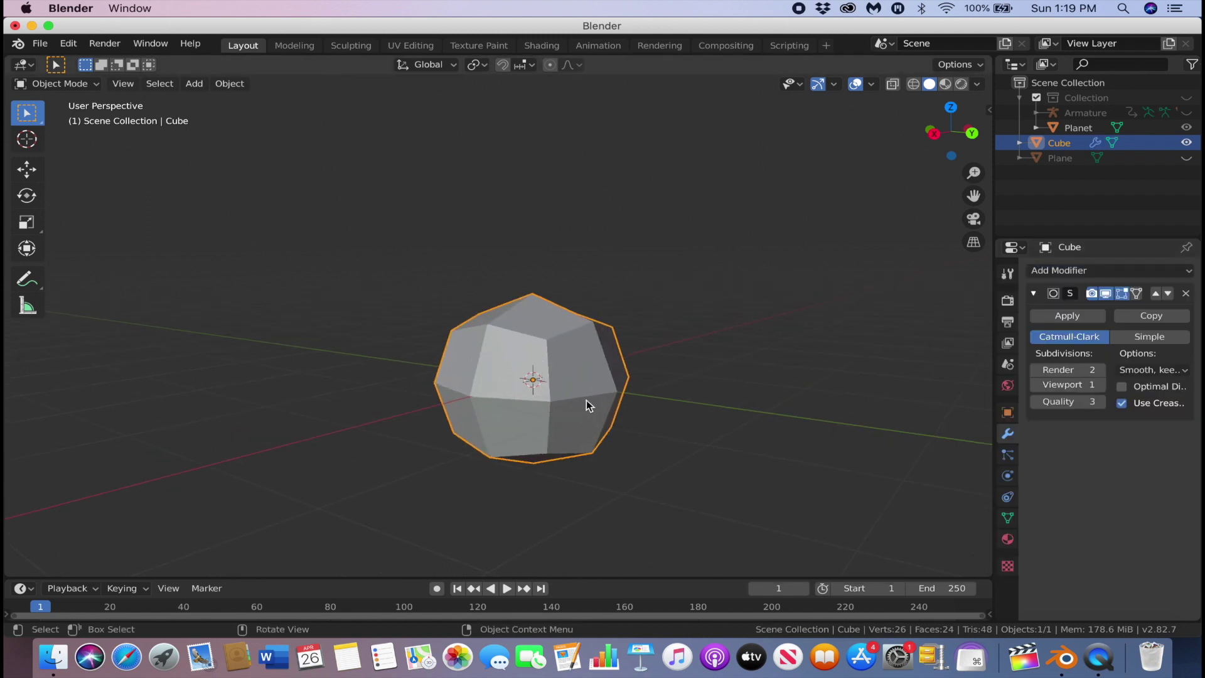
pyautogui.click(1101, 388)
pyautogui.click(1101, 388)
pyautogui.click(1102, 388)
pyautogui.click(1101, 371)
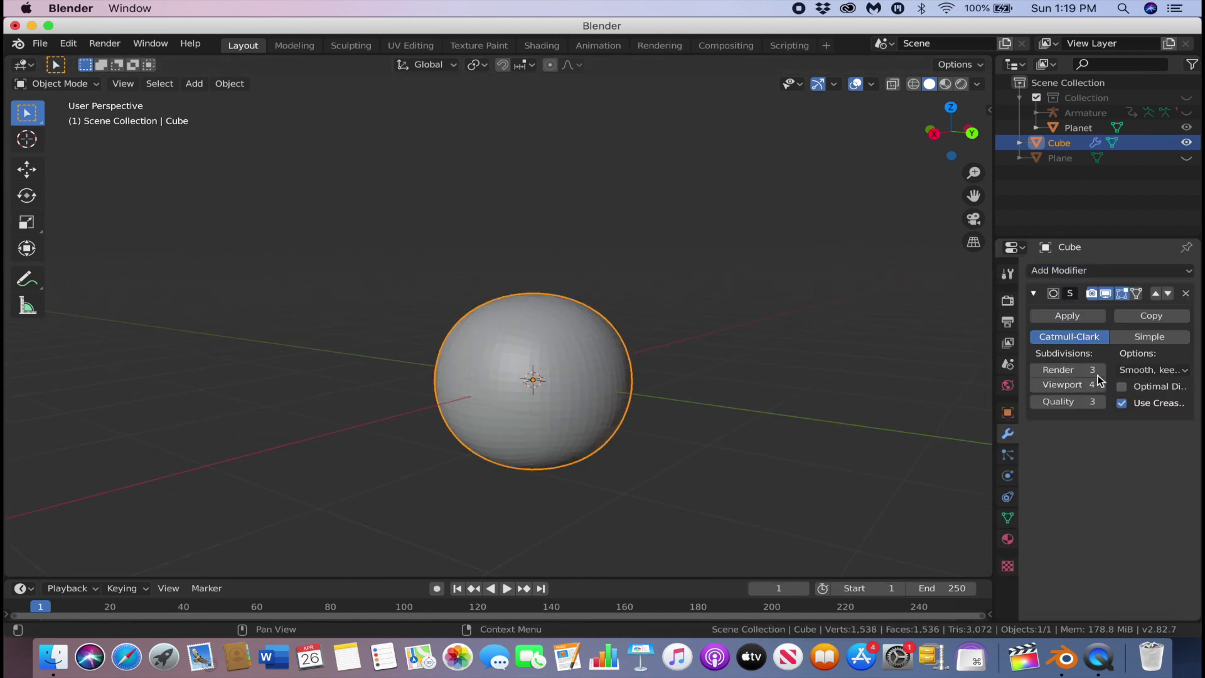
pyautogui.click(1100, 371)
pyautogui.click(1100, 371)
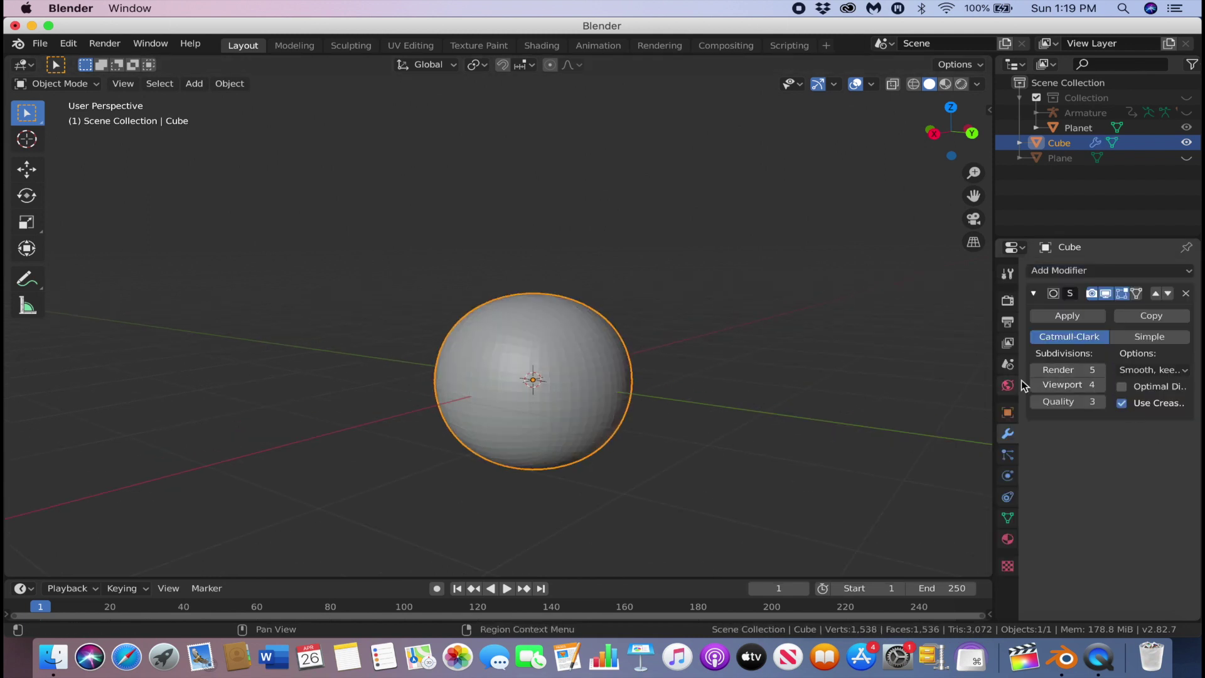
# Step: Add a Displace modifier to the cube with a new texture and Global texture coordinates
pyautogui.click(1154, 274)
pyautogui.click(983, 356)
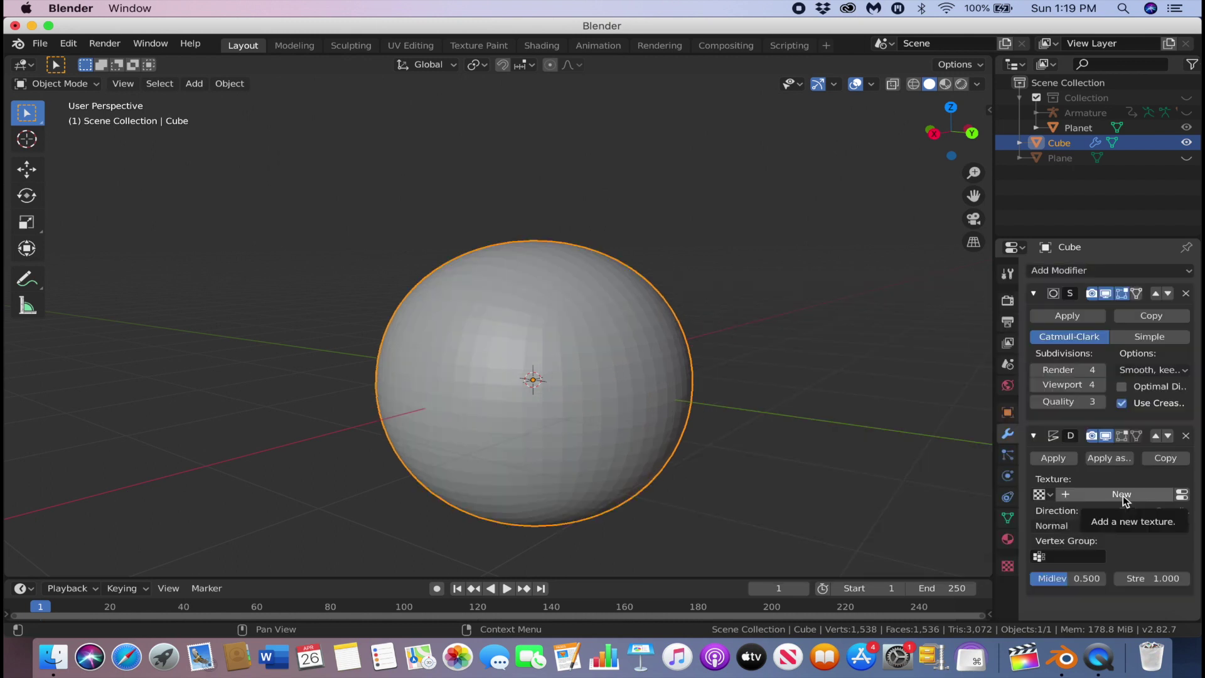
pyautogui.click(1123, 495)
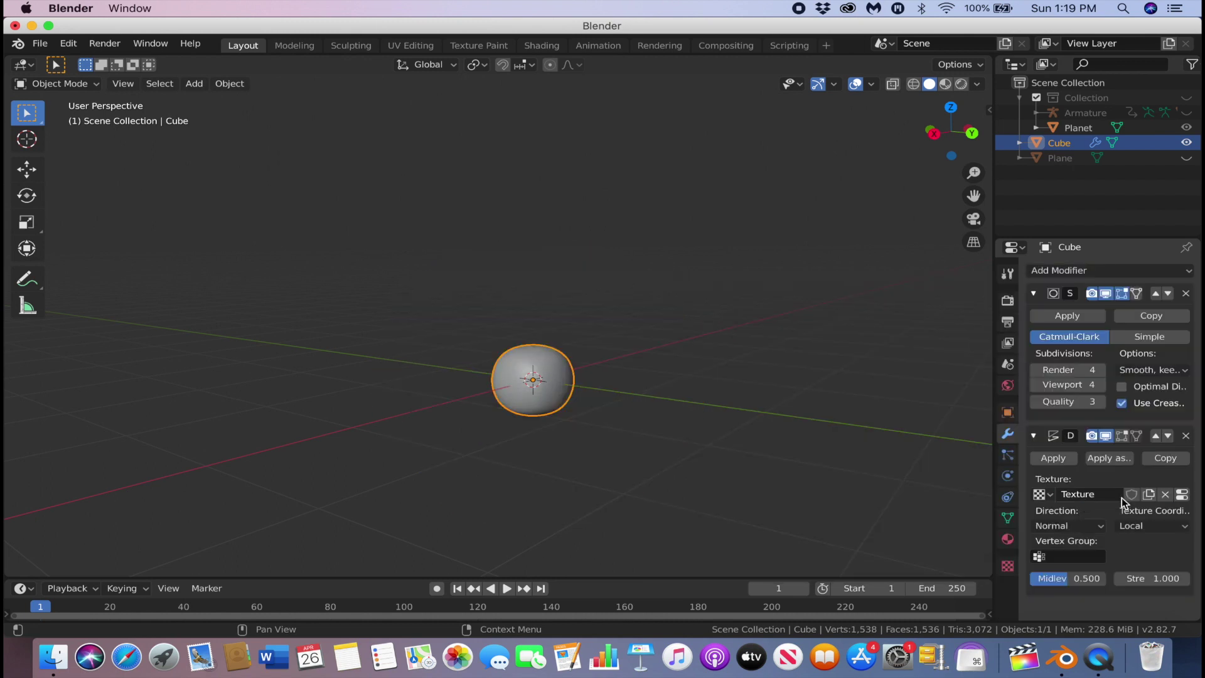
pyautogui.scroll(3, 716, 430)
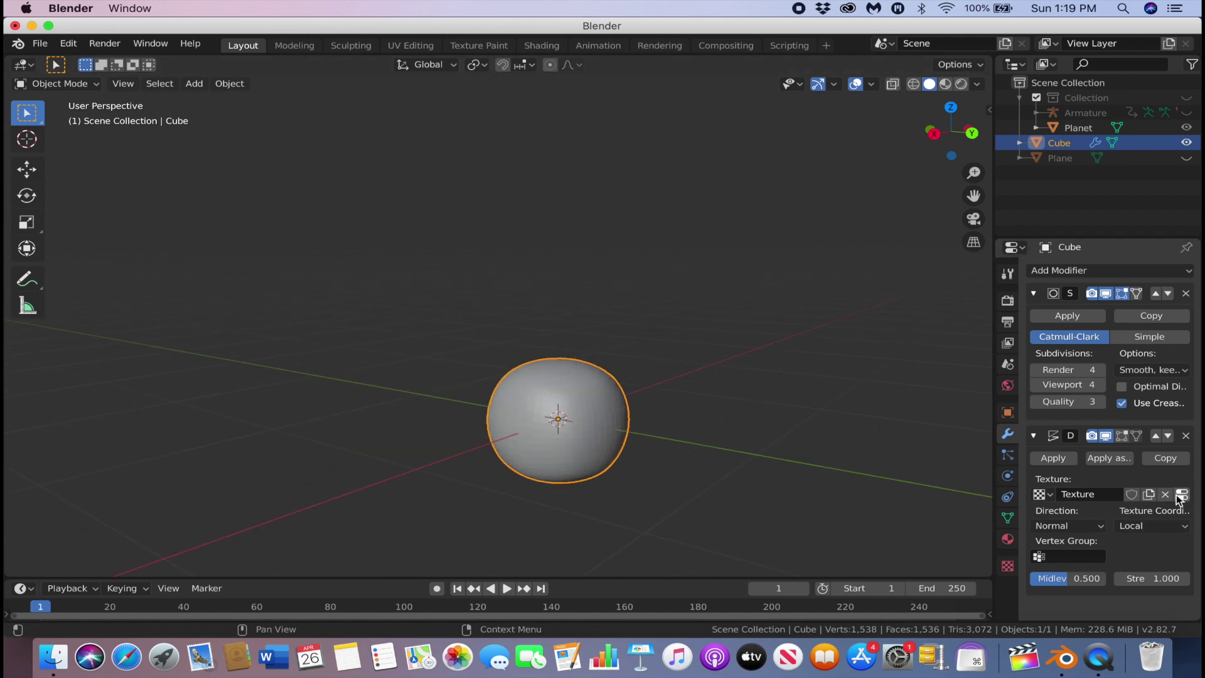
pyautogui.click(1146, 527)
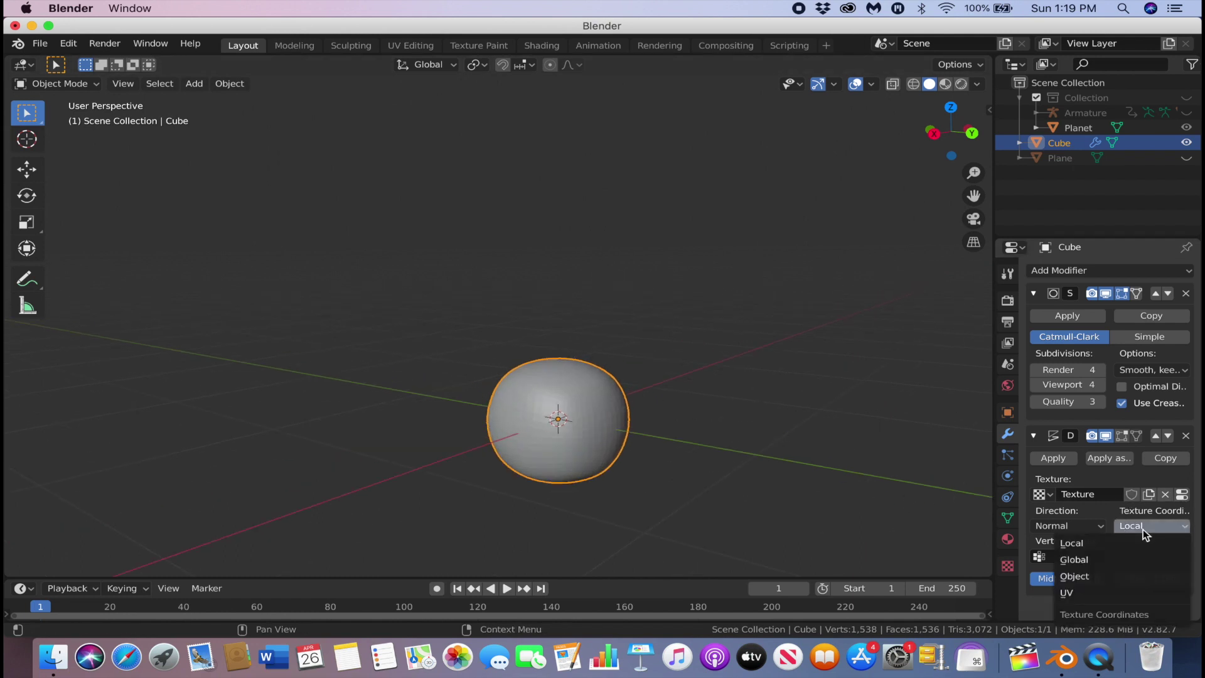
pyautogui.click(1109, 561)
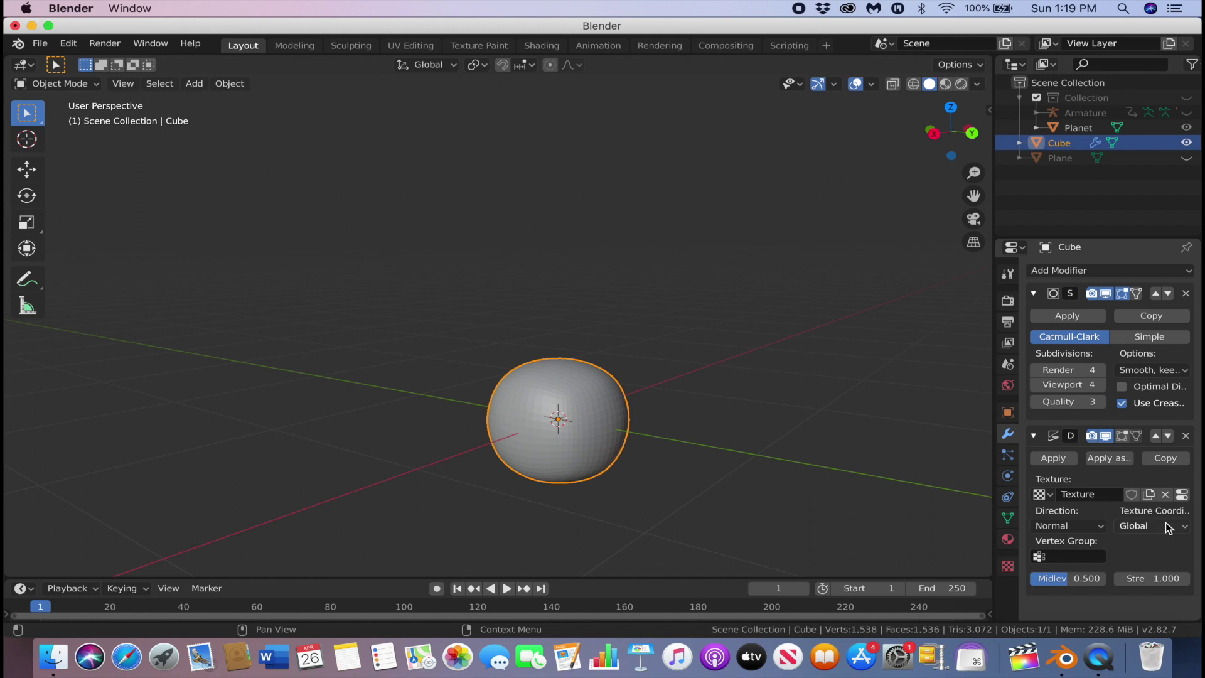
# Step: Change the displacement texture's type to Voronoi
pyautogui.click(1182, 494)
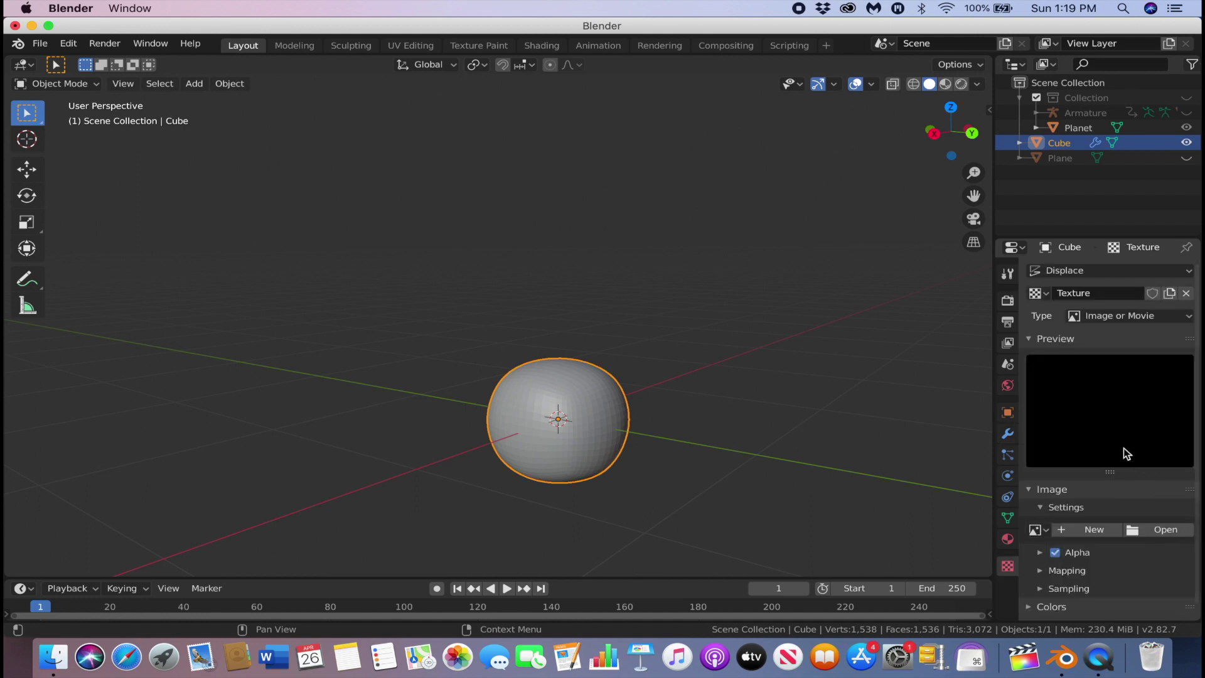
pyautogui.click(1106, 312)
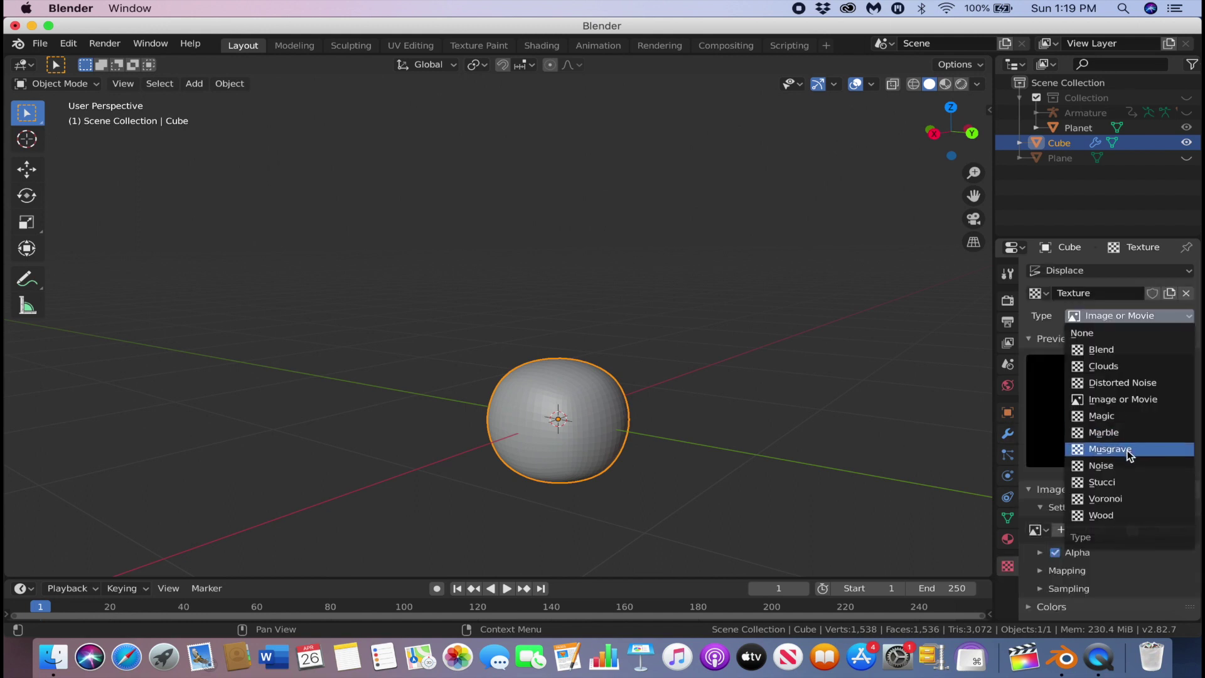
pyautogui.click(1124, 498)
pyautogui.scroll(-4, 776, 402)
pyautogui.scroll(2, 779, 411)
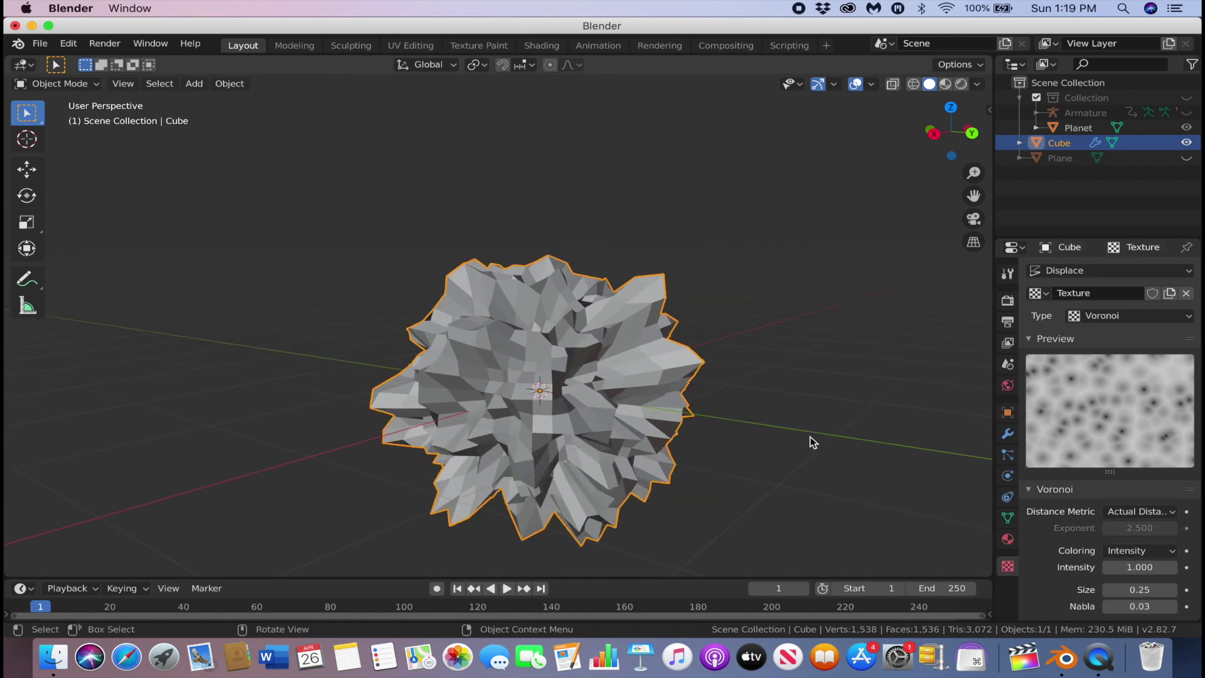
pyautogui.keyDown('shift'); pyautogui.moveTo(813, 443); pyautogui.dragTo(769, 390, button='middle'); pyautogui.keyUp('shift')
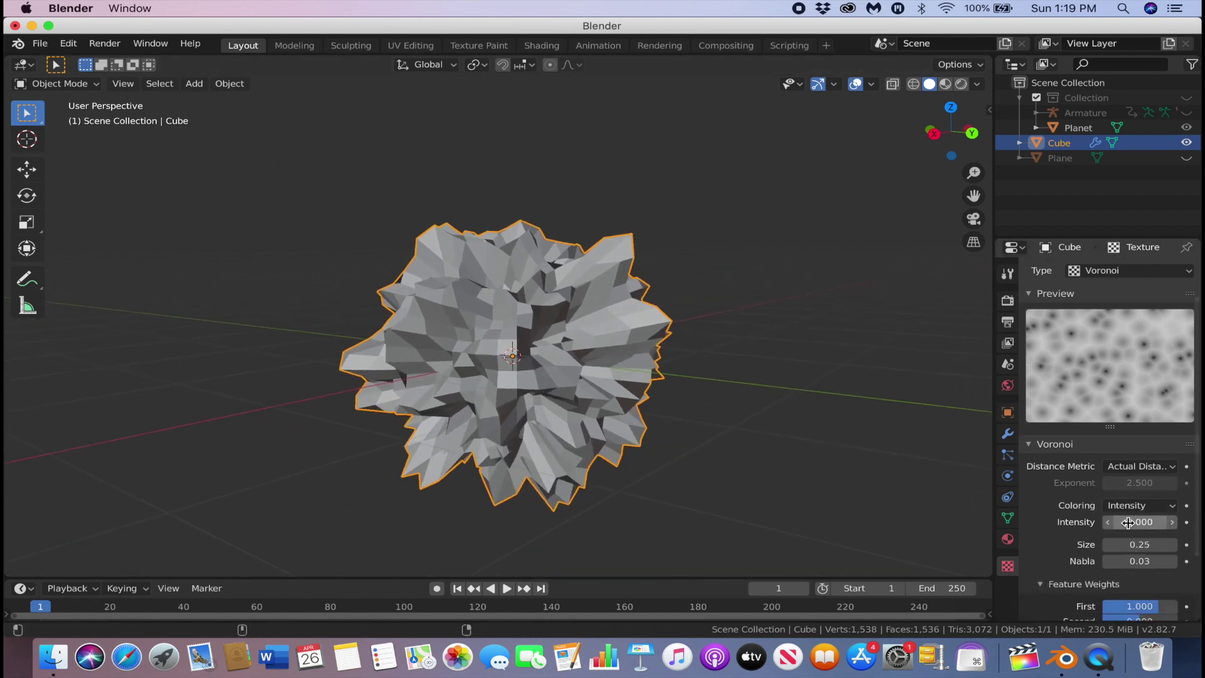
# Step: Set the Voronoi texture's Intensity to 0.600 and Size to 0.29, and shade the cube smooth
pyautogui.moveTo(1139, 522)
pyautogui.mouseDown()
pyautogui.moveTo(1200, 522)
pyautogui.moveTo(1161, 522)
pyautogui.mouseUp()
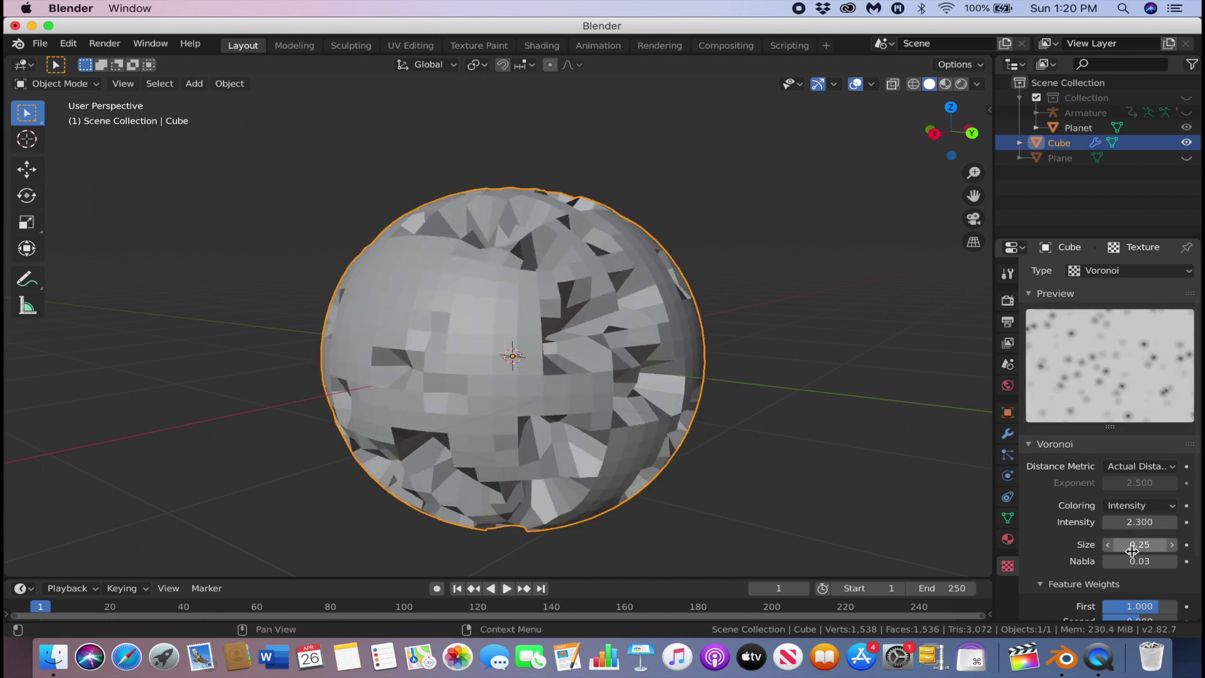
pyautogui.scroll(-3, 1158, 548)
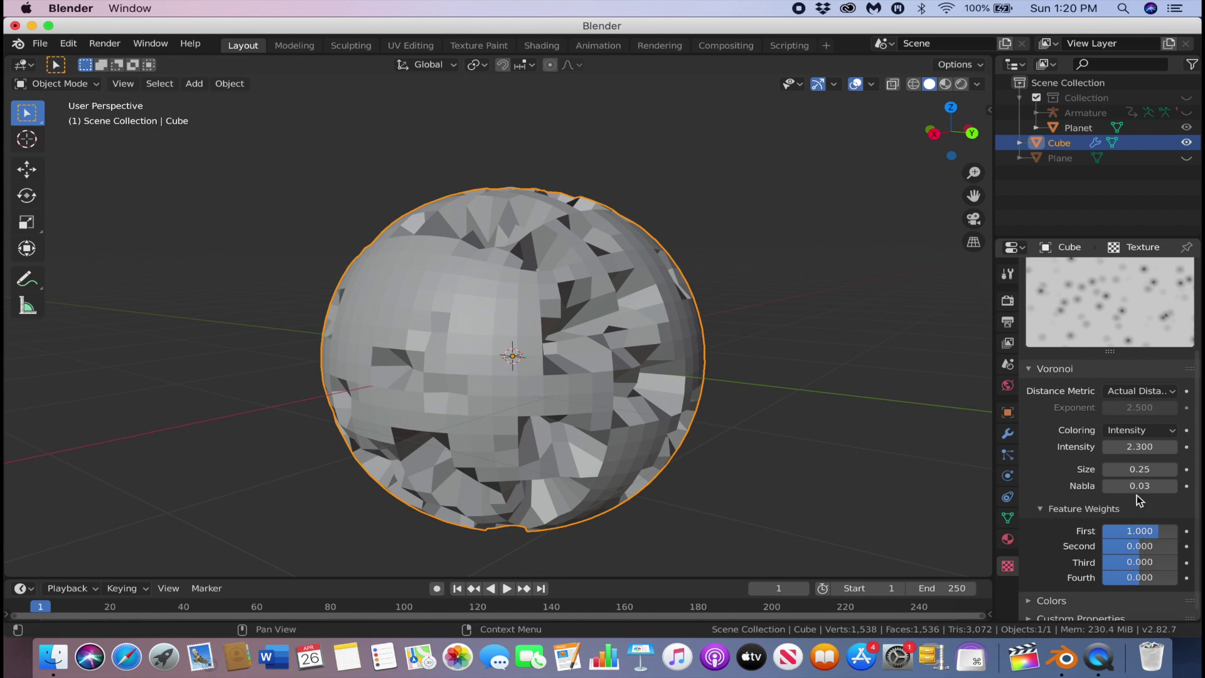
pyautogui.moveTo(759, 363); pyautogui.dragTo(733, 333, button='middle')
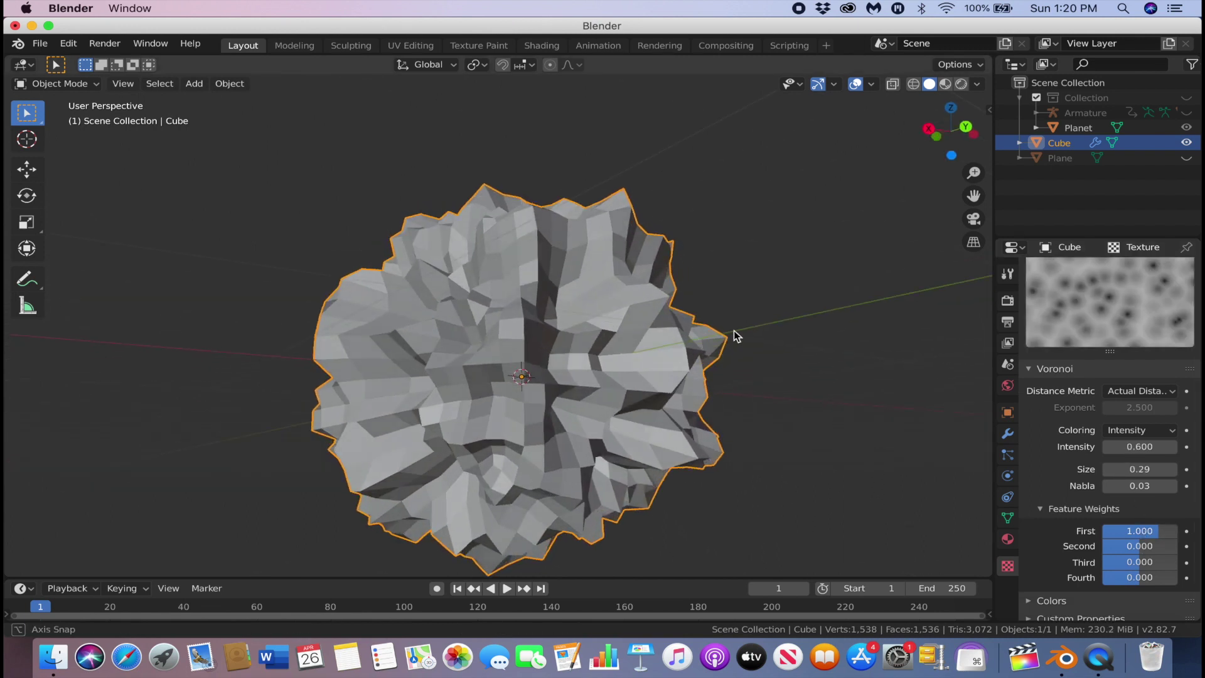
pyautogui.rightClick(655, 352)
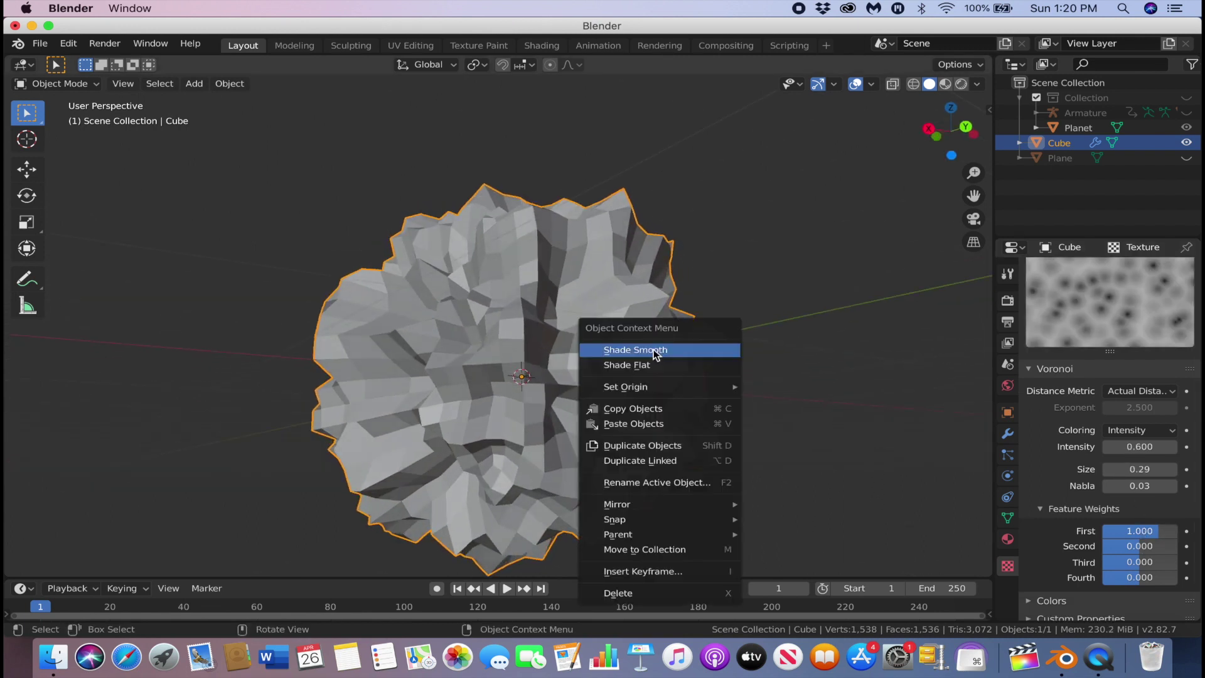
pyautogui.click(662, 353)
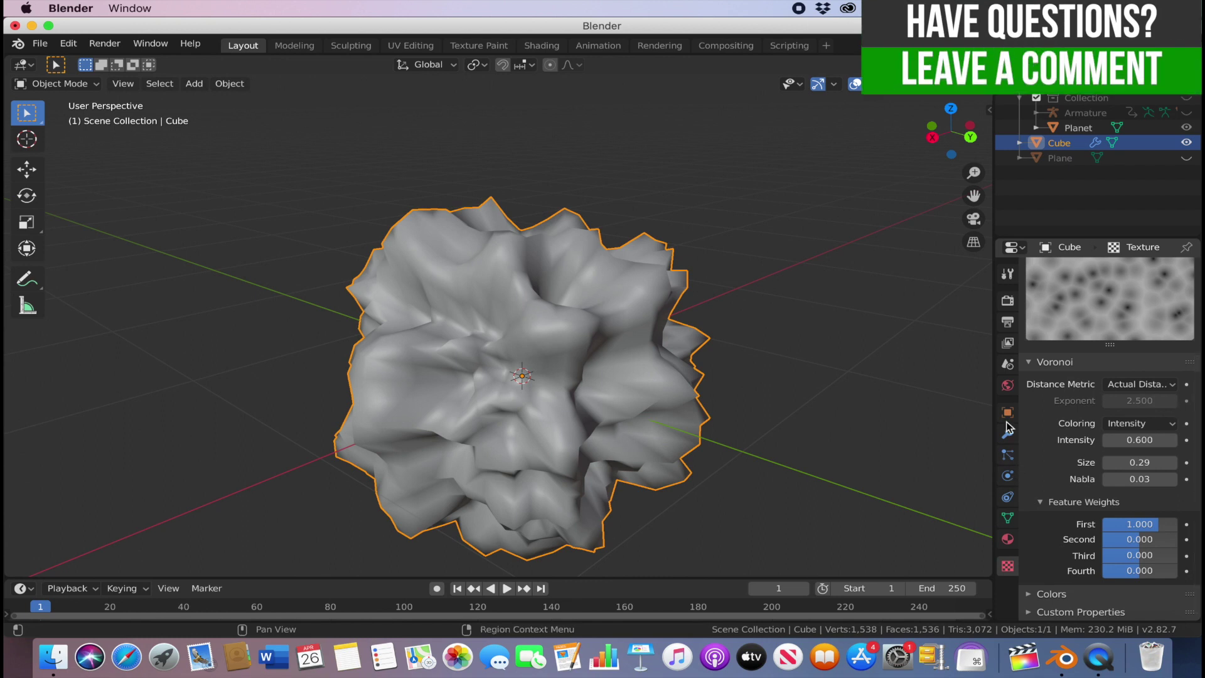
# Step: Place the Displace modifier above Subdivision Surface in the stack and set its Midlevel to 0.525 and Strength to 4.580
pyautogui.click(1008, 434)
pyautogui.click(1157, 435)
pyautogui.moveTo(1153, 436); pyautogui.dragTo(1183, 436)
pyautogui.moveTo(1078, 436); pyautogui.dragTo(1079, 436)
pyautogui.moveTo(1152, 436); pyautogui.dragTo(1143, 463)
pyautogui.click(1182, 352)
pyautogui.moveTo(515, 390); pyautogui.dragTo(477, 377, button='middle')
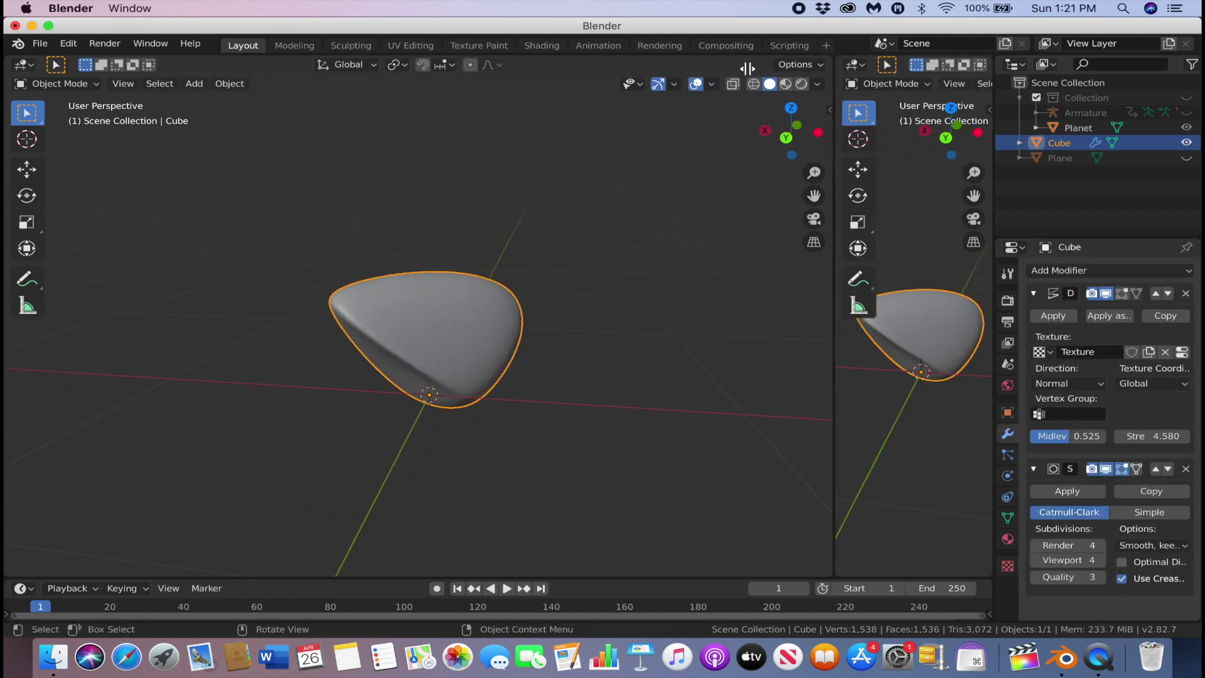
# Step: Split the 3D view into two equal halves and turn the second one into a Shader Editor without its sidebar
pyautogui.moveTo(834, 100); pyautogui.dragTo(541, 101)
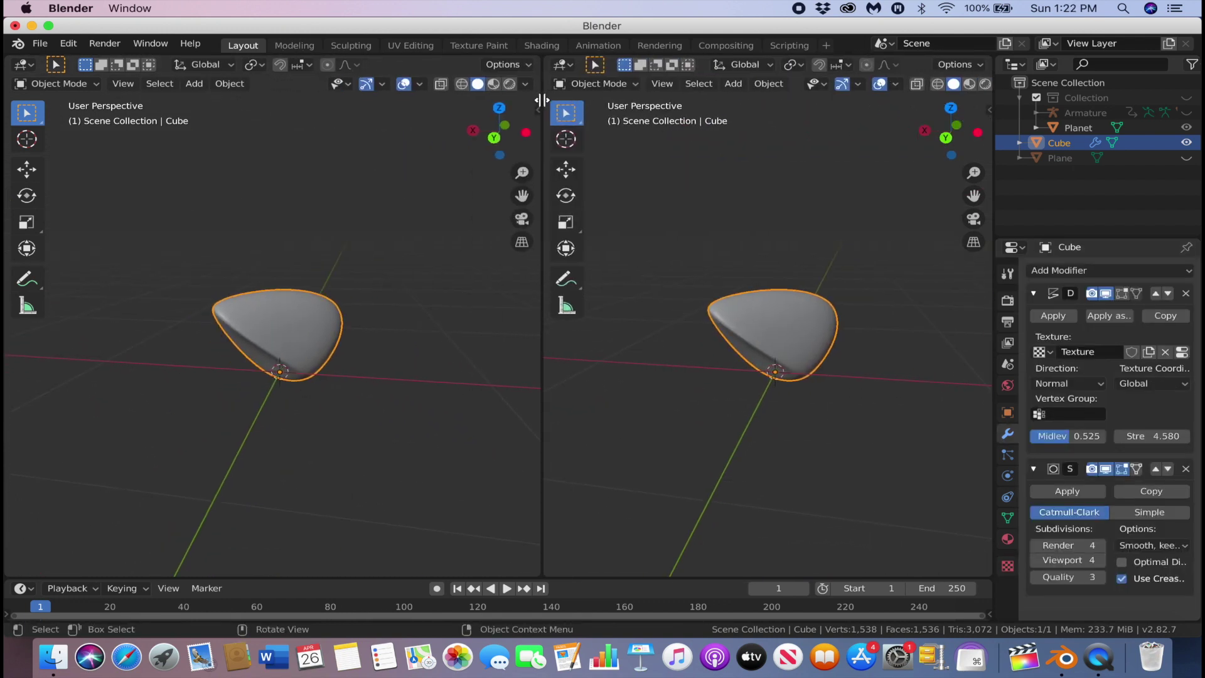
pyautogui.click(568, 71)
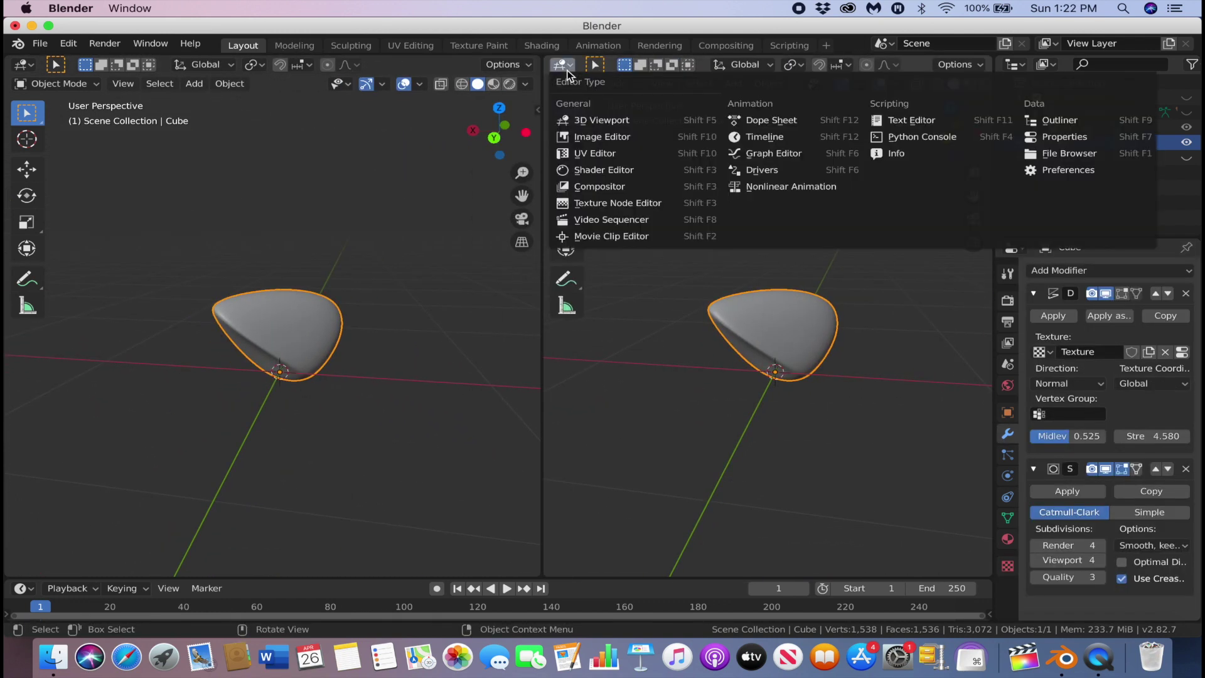
pyautogui.click(619, 174)
pyautogui.press('n')
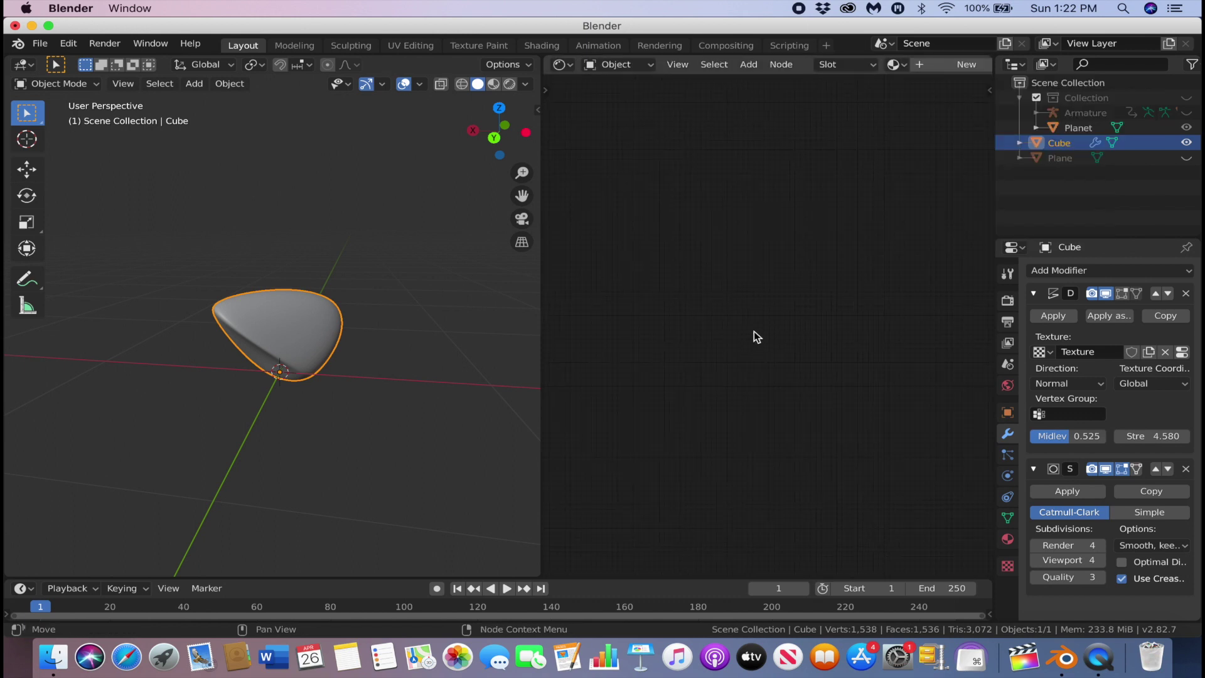
# Step: Create a new material for the cube and darken the Principled BSDF's Base Color to dark grey
pyautogui.click(940, 69)
pyautogui.scroll(5, 762, 444)
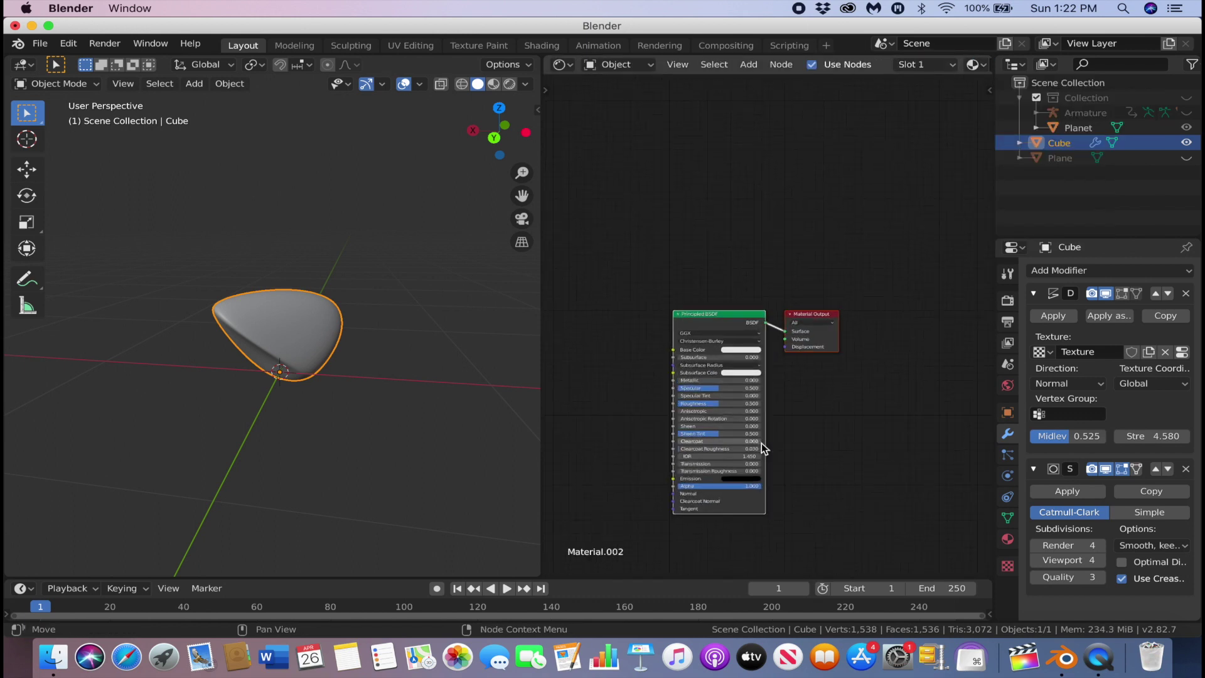
pyautogui.moveTo(807, 473); pyautogui.dragTo(968, 325, button='middle')
pyautogui.click(856, 230)
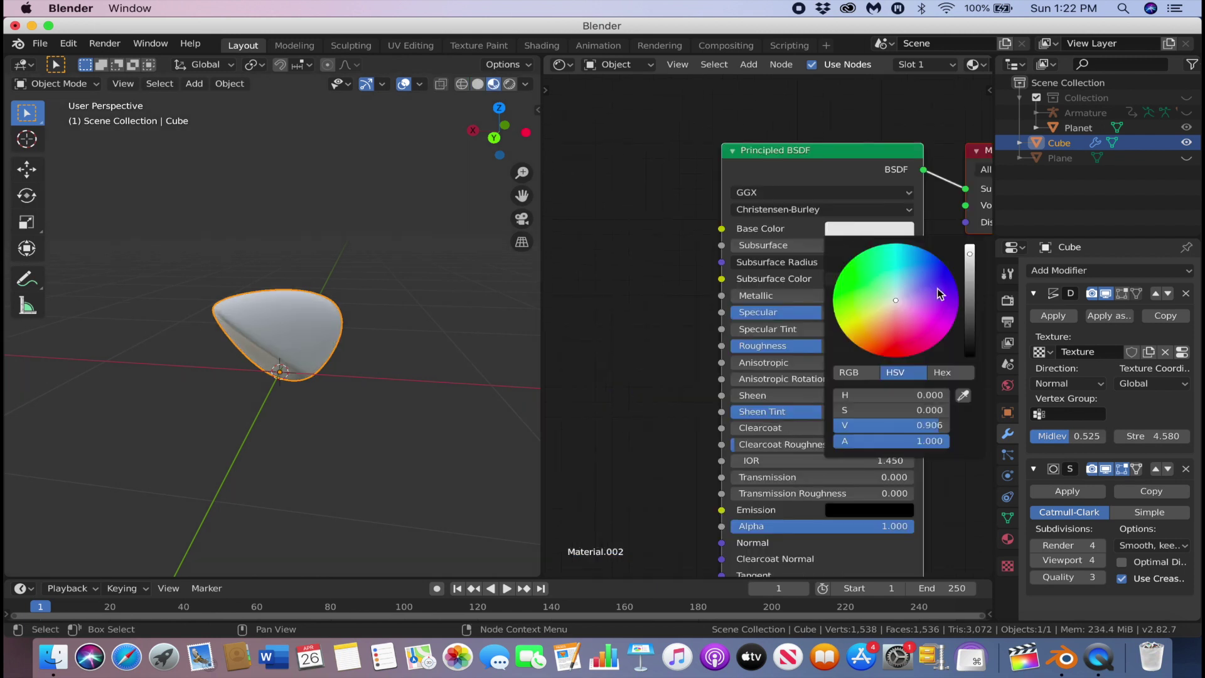
pyautogui.moveTo(972, 302); pyautogui.dragTo(971, 327)
# Step: Add a Bump node and connect its Normal output to the Principled BSDF's Normal input
pyautogui.moveTo(592, 460); pyautogui.dragTo(683, 358, button='middle')
pyautogui.hotkey('shift', 'a')
pyautogui.click(683, 359)
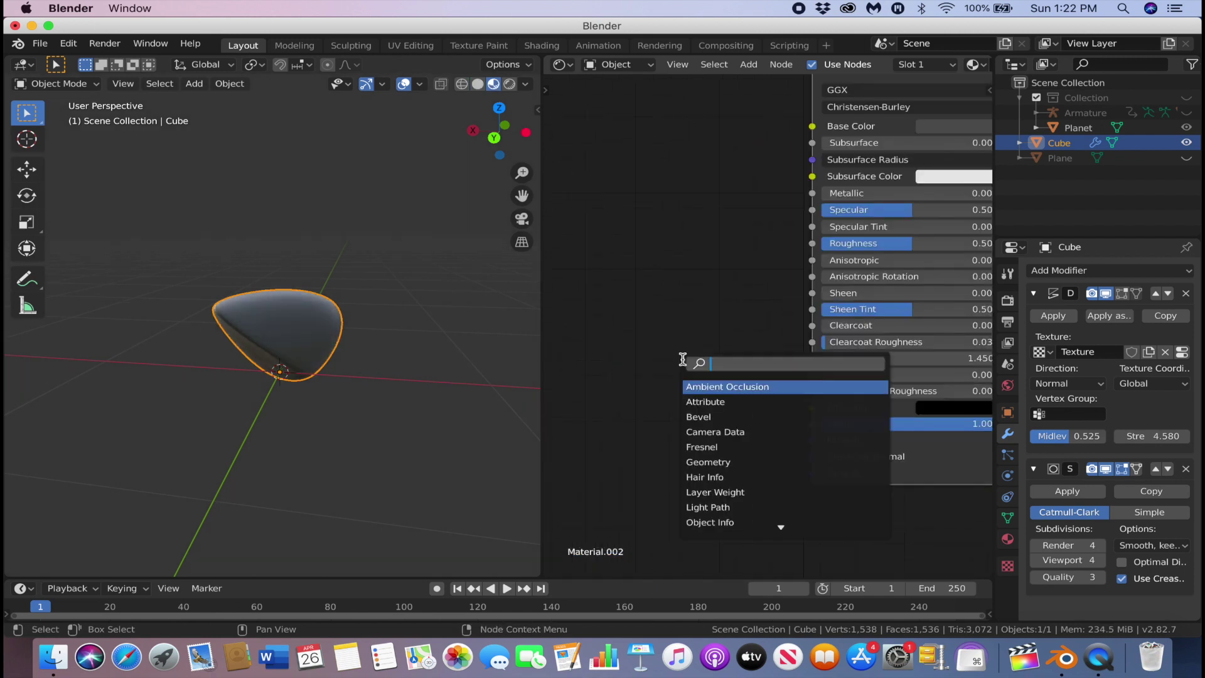
pyautogui.write('bum')
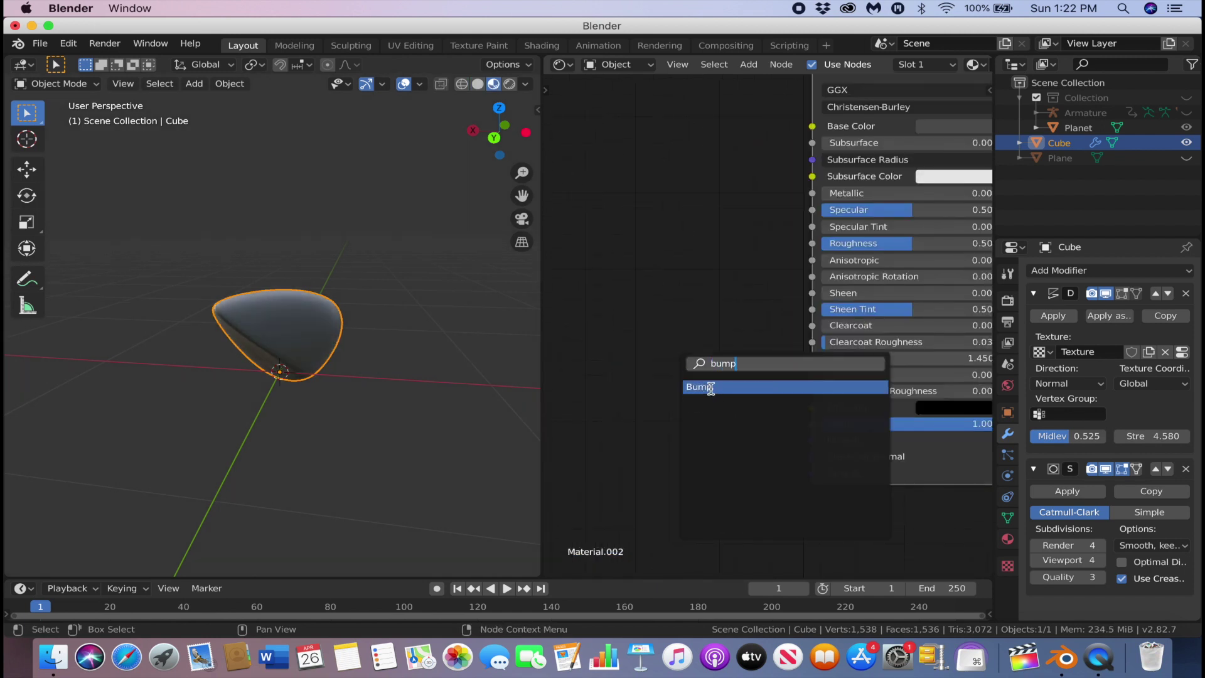
pyautogui.write('p')
pyautogui.click(711, 388)
pyautogui.click(642, 355)
pyautogui.moveTo(757, 380); pyautogui.dragTo(811, 441)
# Step: Add a Noise Texture node and connect its Fac output to the Bump node's Height input
pyautogui.moveTo(781, 465); pyautogui.dragTo(957, 442, button='middle')
pyautogui.hotkey('shift', 'a')
pyautogui.click(696, 391)
pyautogui.write('noi')
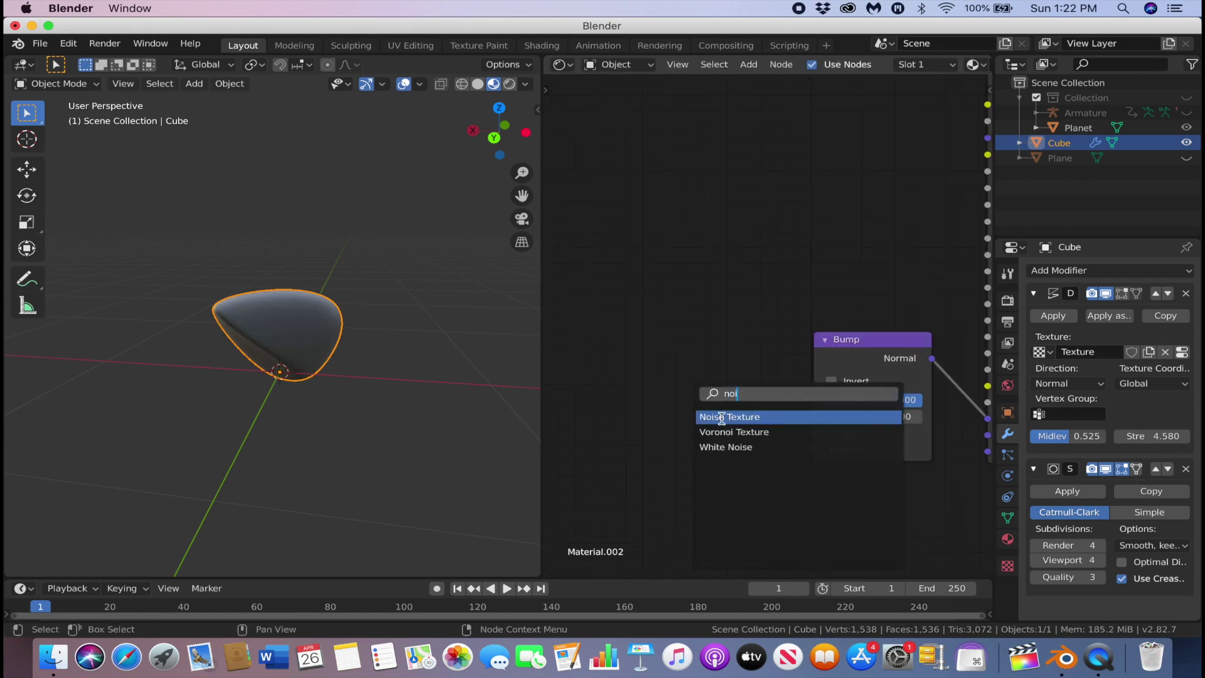
pyautogui.click(722, 417)
pyautogui.click(688, 387)
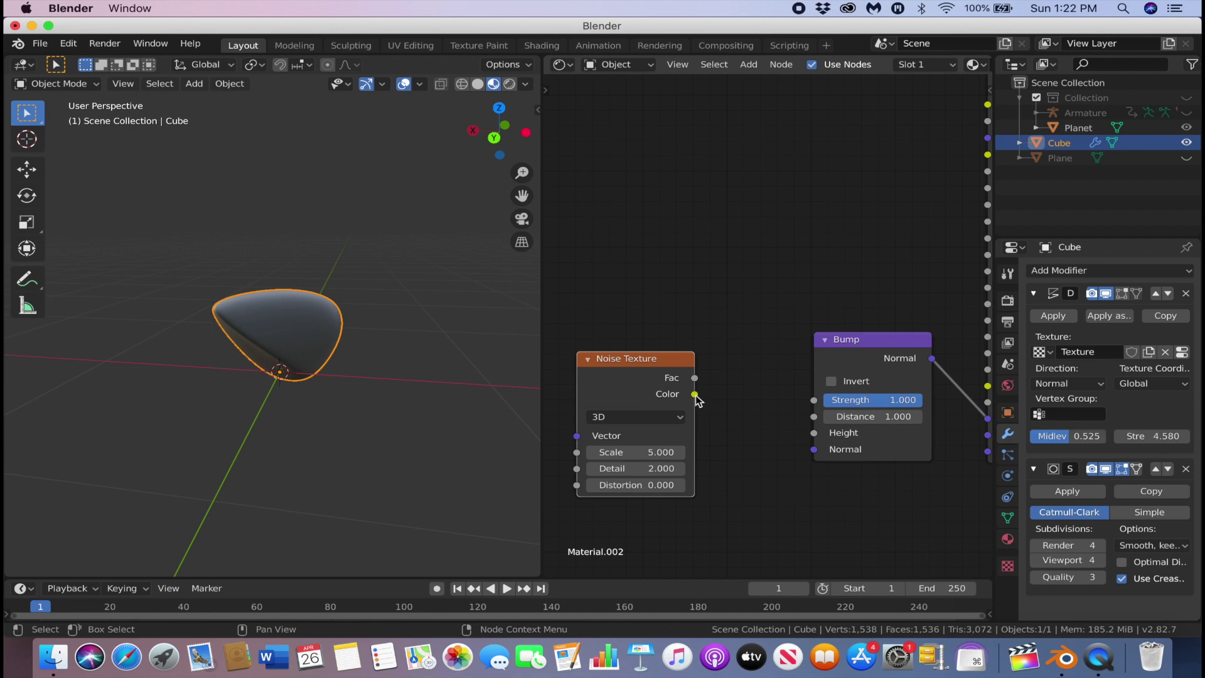
pyautogui.moveTo(696, 379); pyautogui.dragTo(795, 433)
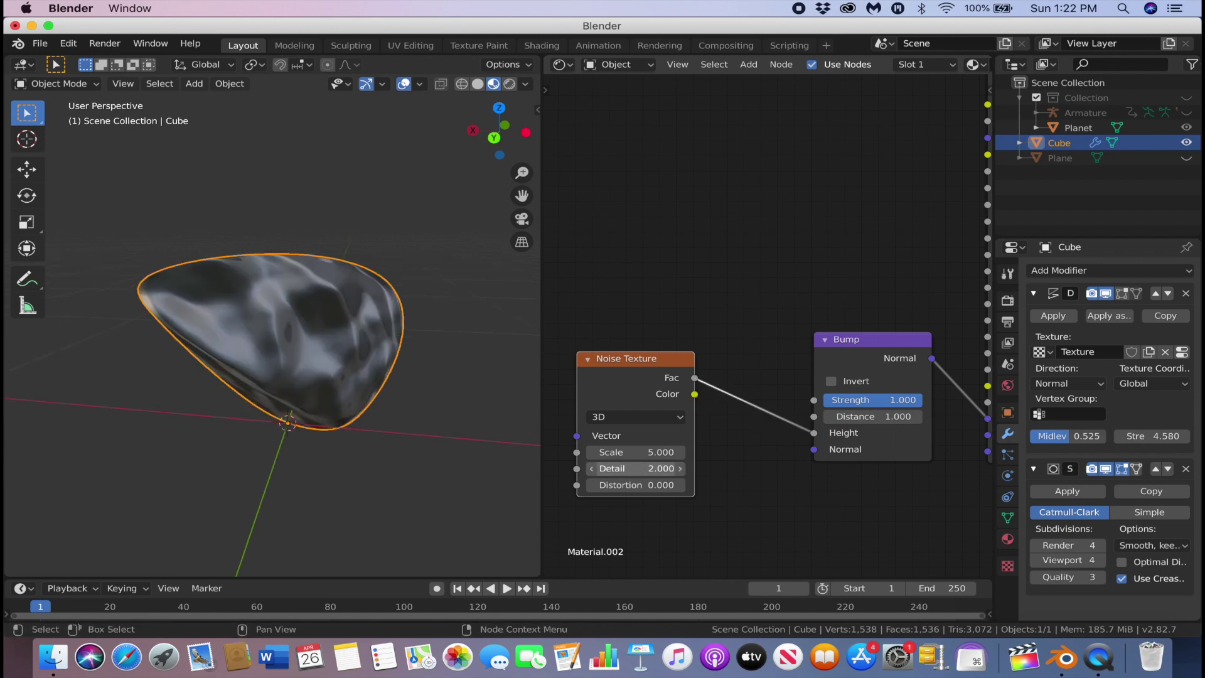
# Step: Set the Noise Texture's Detail to 16, and lower its Scale and the Bump node's Strength
pyautogui.moveTo(636, 469); pyautogui.dragTo(681, 469)
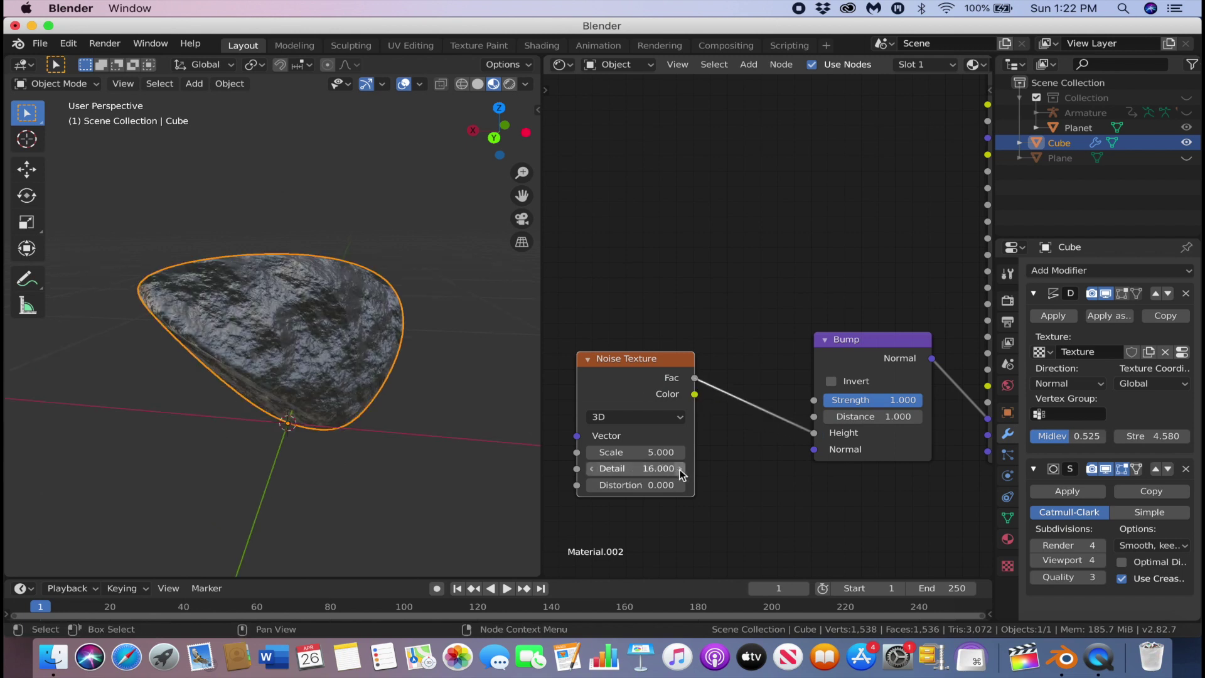
pyautogui.moveTo(621, 453); pyautogui.dragTo(558, 453)
pyautogui.moveTo(904, 400); pyautogui.dragTo(879, 400)
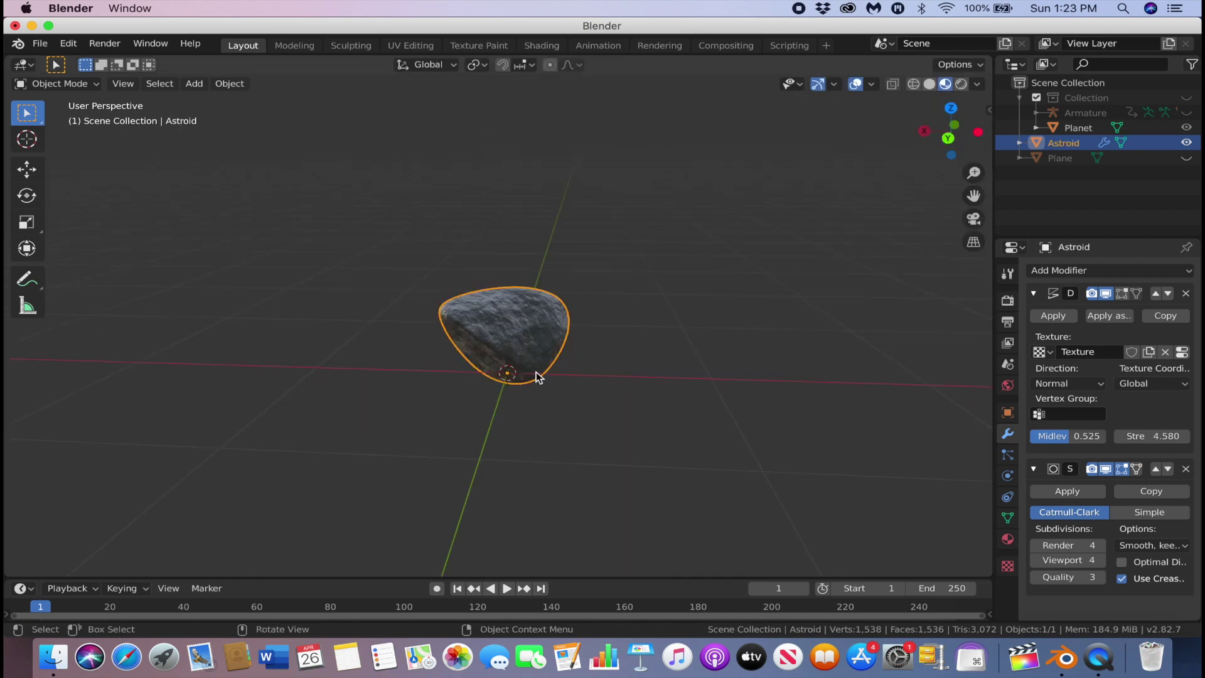
# Step: Duplicate the Astroid rock and position the copy above and beside the original
pyautogui.hotkey('shift', 'd')
pyautogui.hotkey('shift', 'd')
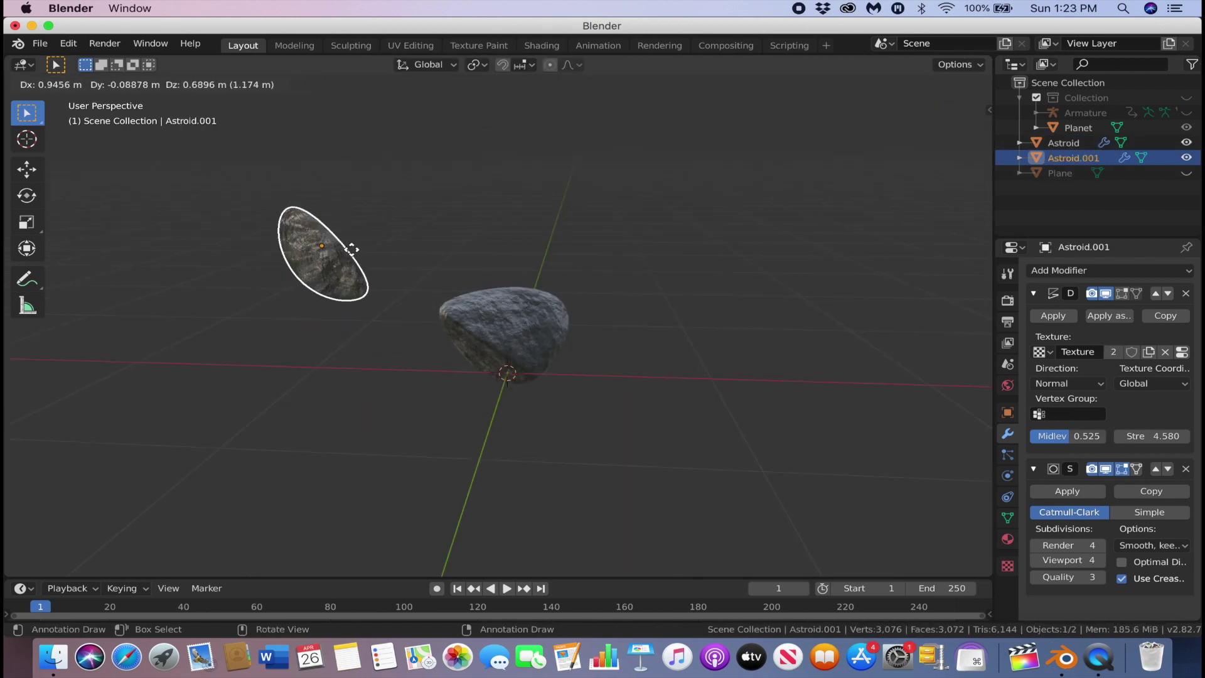
pyautogui.click(352, 246)
pyautogui.moveTo(390, 269); pyautogui.dragTo(375, 289, button='middle')
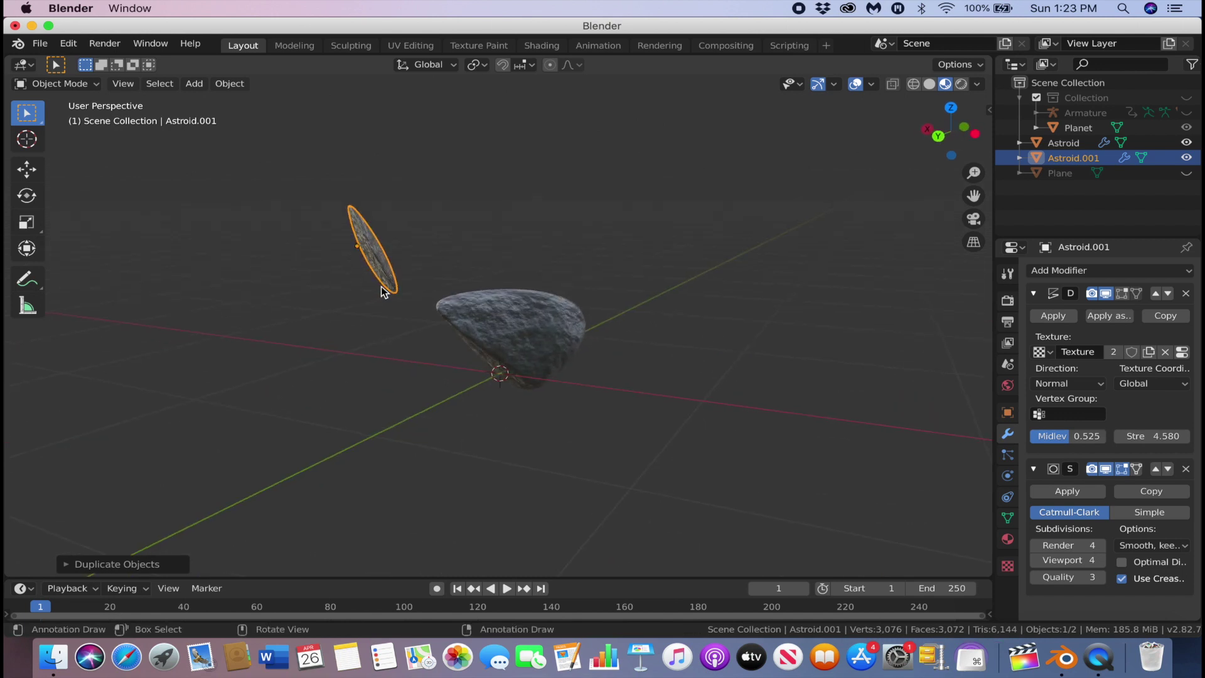
pyautogui.press('g')
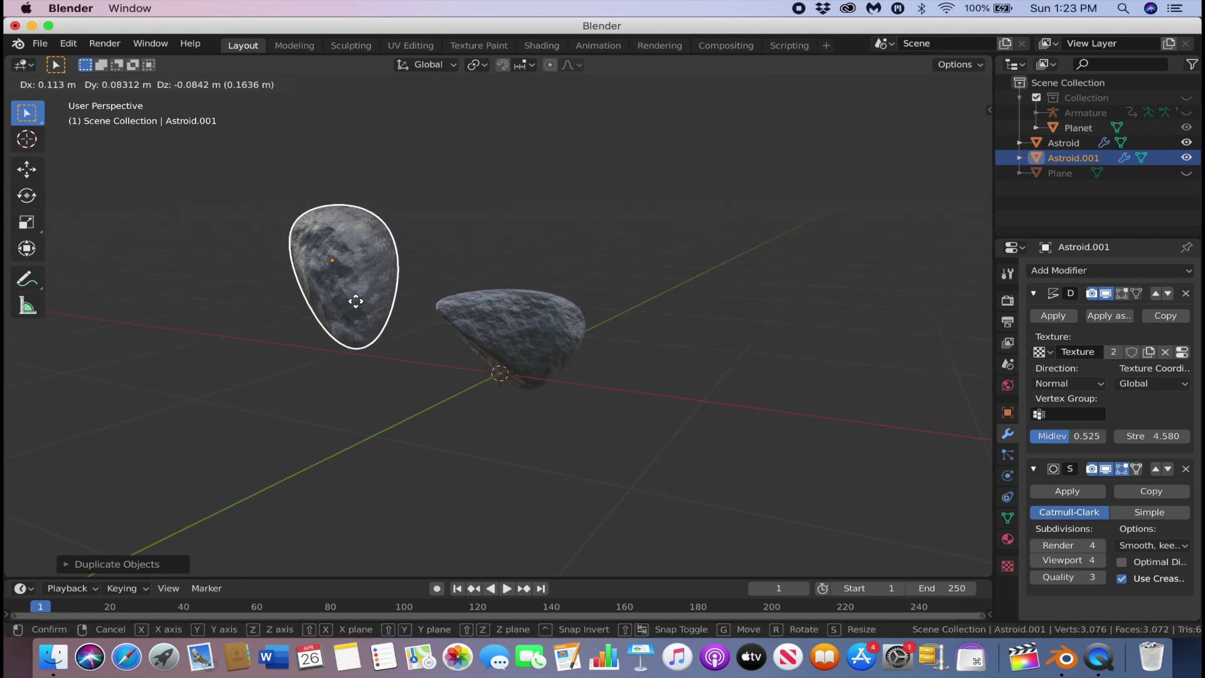
pyautogui.click(370, 310)
# Step: Duplicate the copied rock, place the new one on the opposite side of the original, and rescale it
pyautogui.moveTo(396, 330); pyautogui.dragTo(503, 339, button='middle')
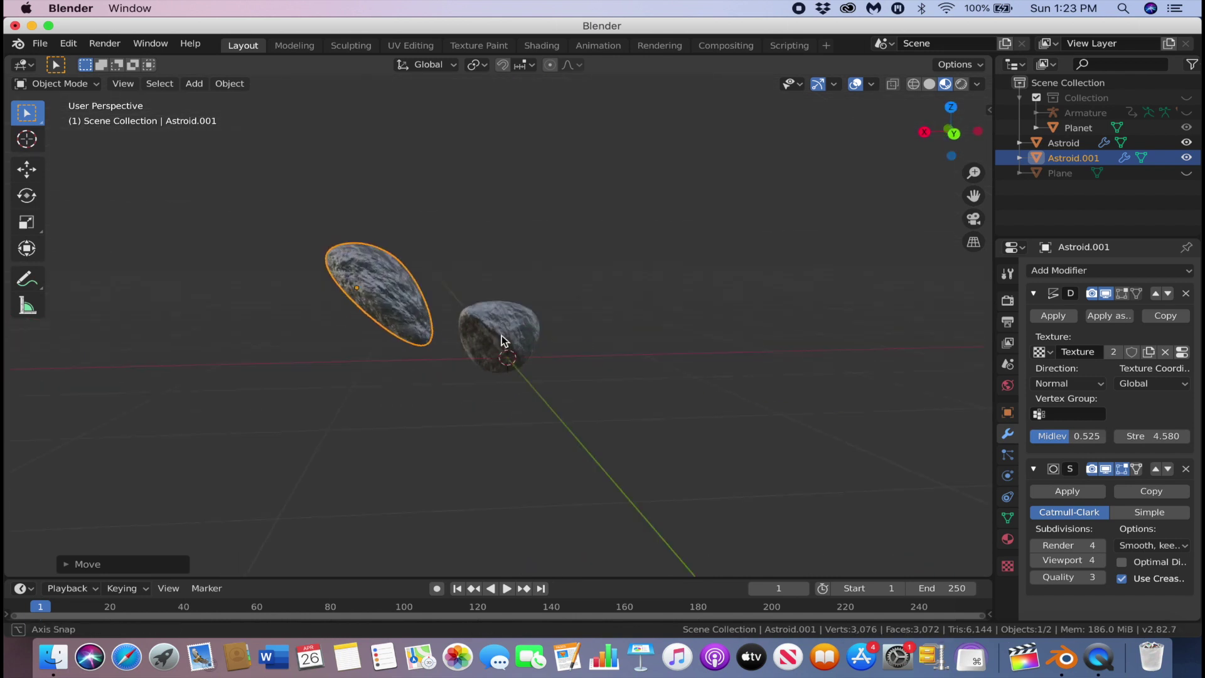
pyautogui.hotkey('shift', 'd')
pyautogui.click(778, 295)
pyautogui.press('s')
pyautogui.click(722, 282)
# Step: Create a third rock copy below the others and change its size
pyautogui.moveTo(722, 283); pyautogui.dragTo(600, 349, button='middle')
pyautogui.hotkey('shift', 'd')
pyautogui.click(474, 544)
pyautogui.moveTo(474, 540); pyautogui.dragTo(544, 450, button='middle')
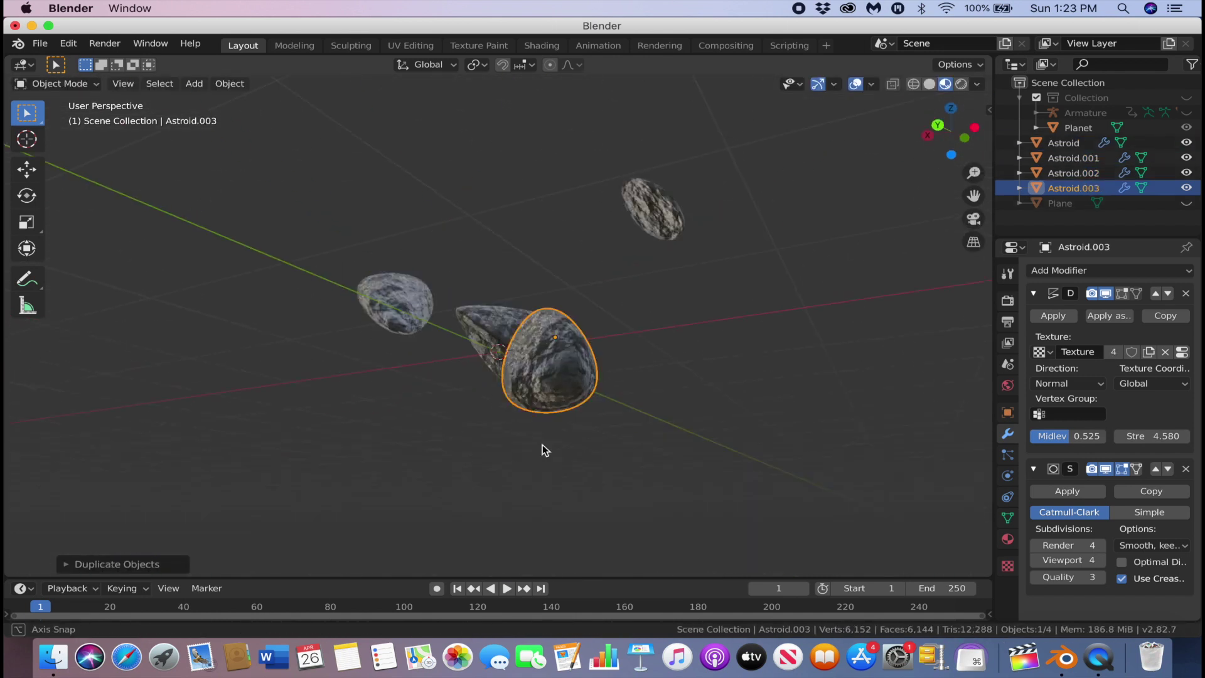
pyautogui.press('s')
pyautogui.click(538, 455)
# Step: Duplicate the rock twice more, placing one copy beside the group and one above it
pyautogui.hotkey('shift', 'd')
pyautogui.click(342, 411)
pyautogui.hotkey('shift', 'd')
pyautogui.click(556, 153)
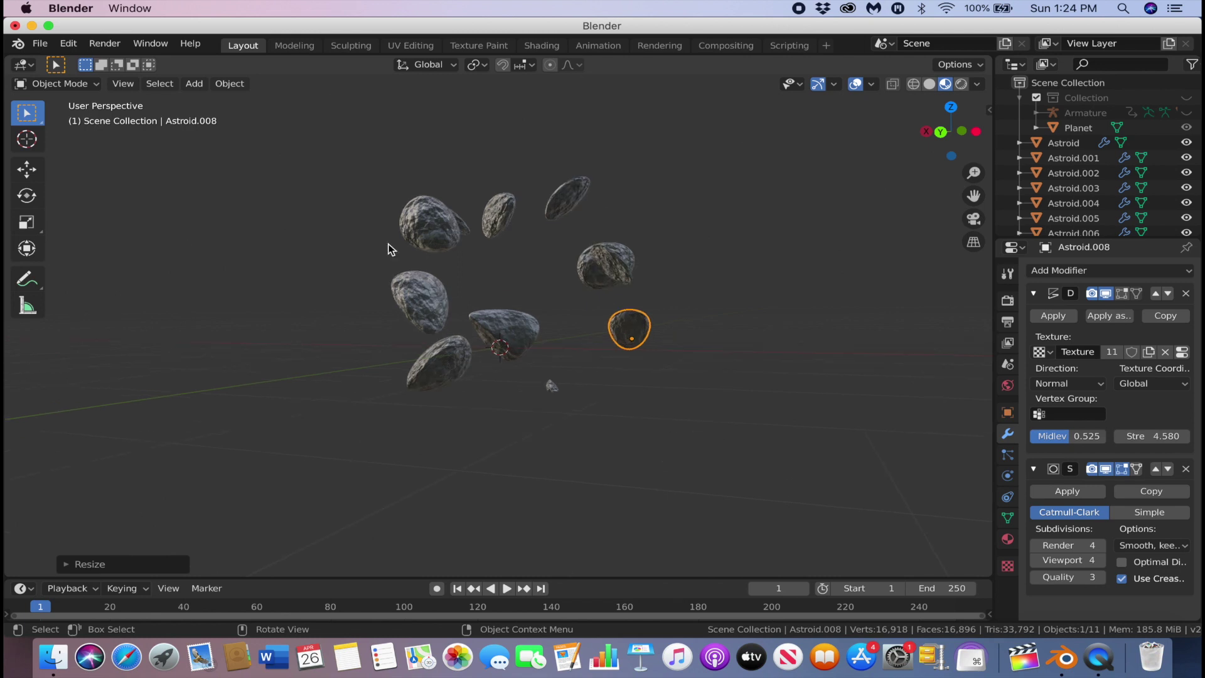
# Step: Move all the asteroid rocks into a new collection named Astroid Collection
pyautogui.moveTo(339, 145); pyautogui.dragTo(720, 448)
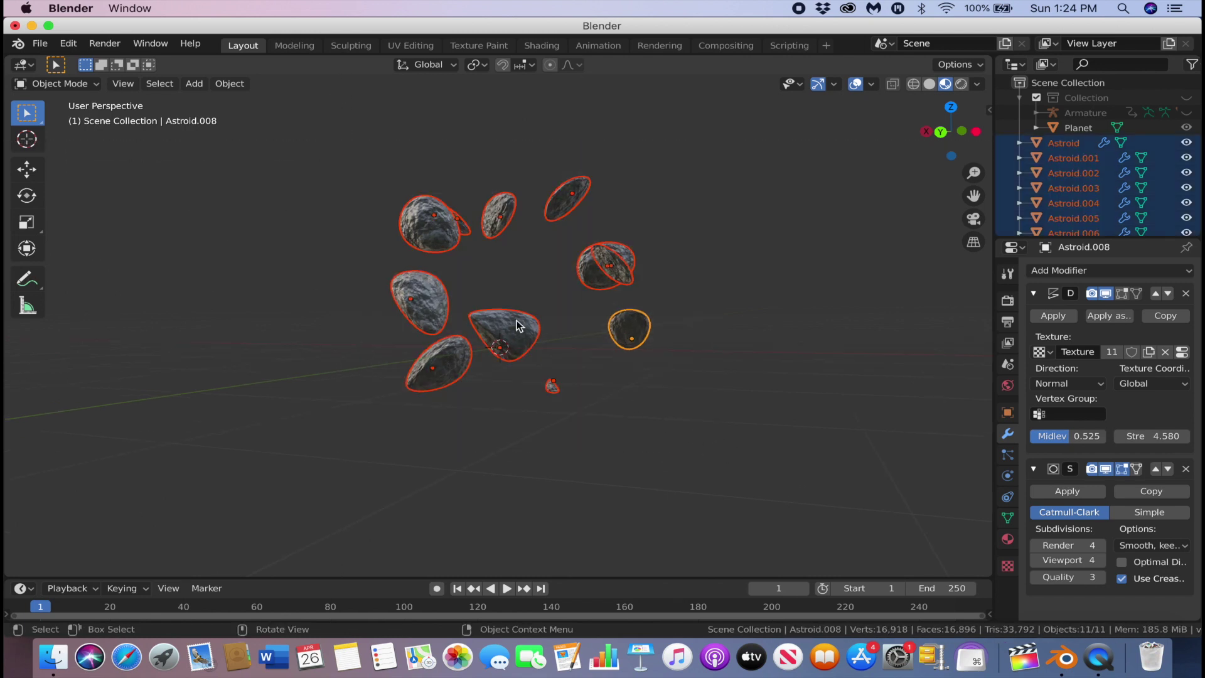
pyautogui.press('m')
pyautogui.click(506, 365)
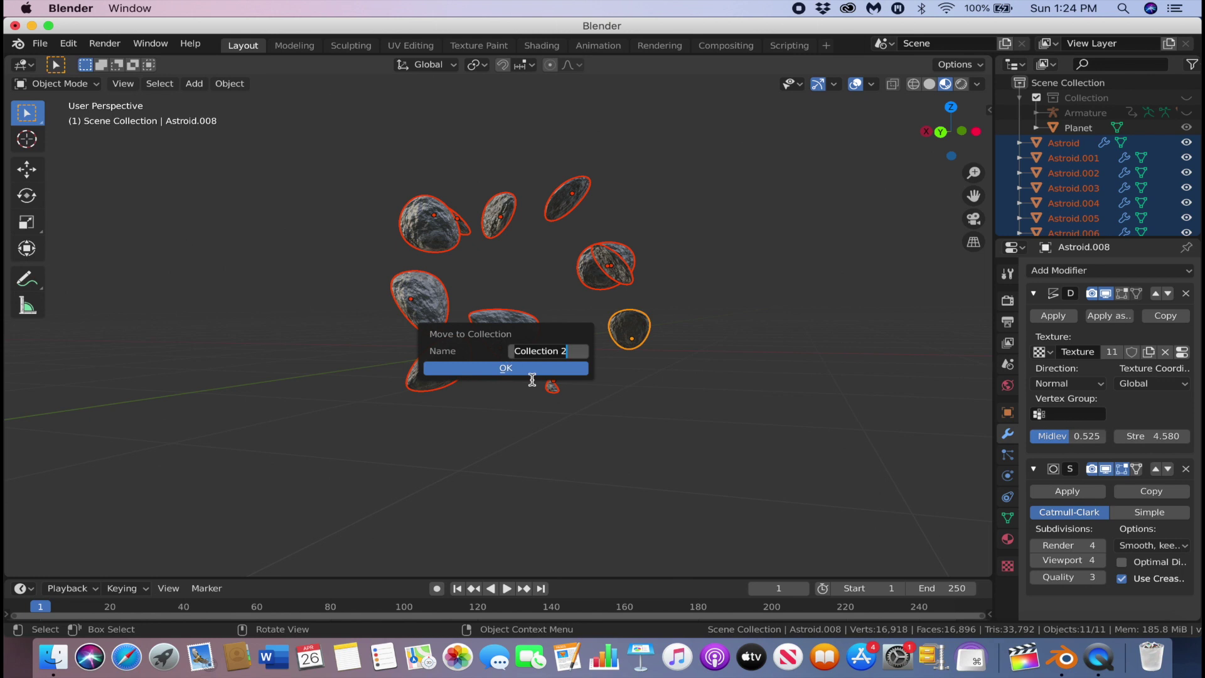
pyautogui.write('Astroid Collection')
pyautogui.press('Return')
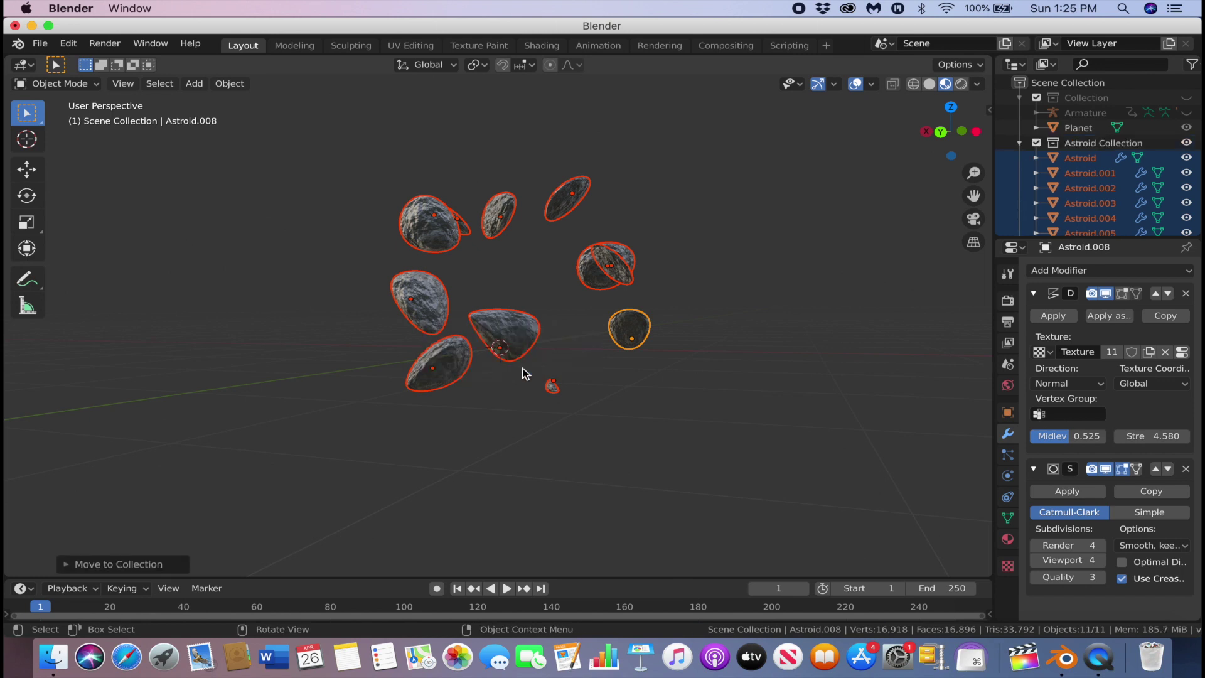
# Step: Move all the asteroid rocks along the Y axis, far away from the origin
pyautogui.moveTo(487, 389); pyautogui.dragTo(545, 420, button='middle')
pyautogui.press('g')
pyautogui.press('y')
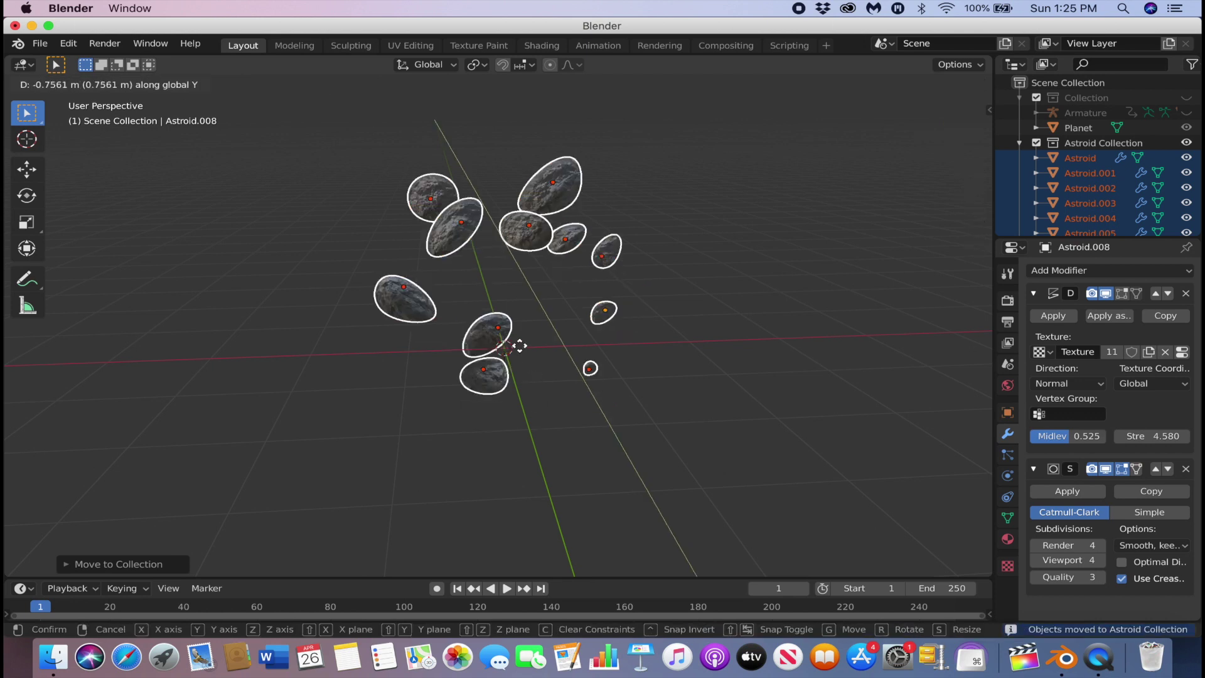
pyautogui.click(474, 193)
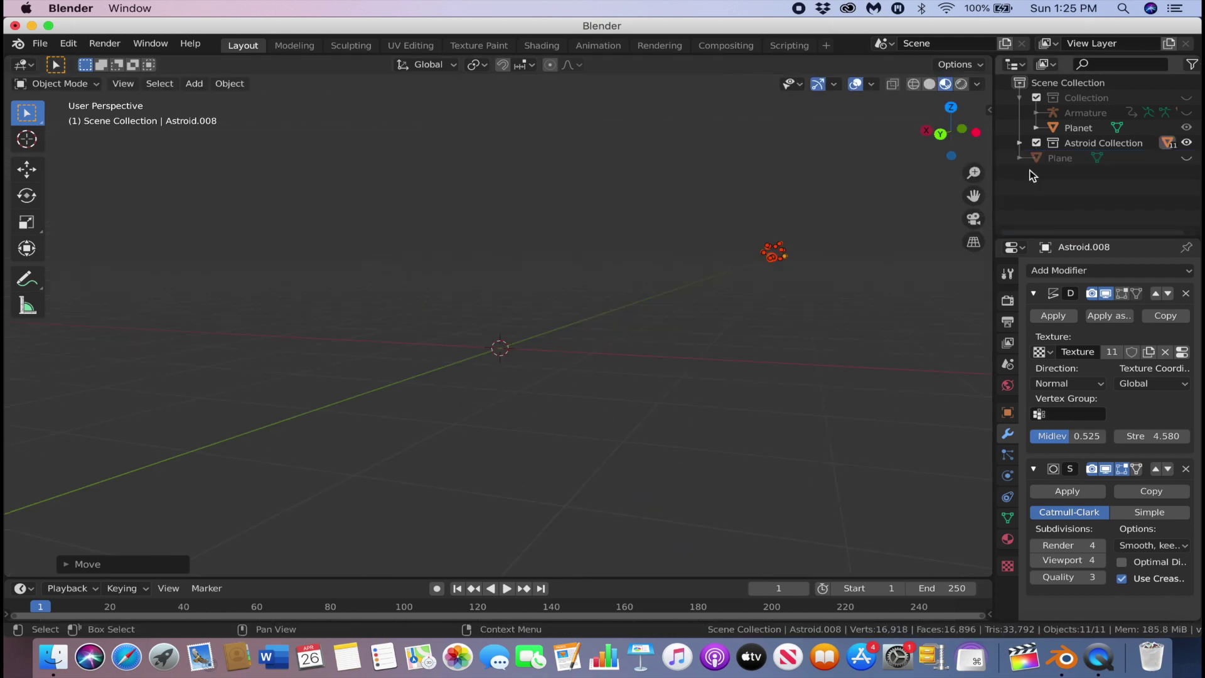
# Step: Move the Plane object into Collection and unhide that collection together with the plane
pyautogui.click(1061, 159)
pyautogui.moveTo(1064, 159); pyautogui.dragTo(1067, 99)
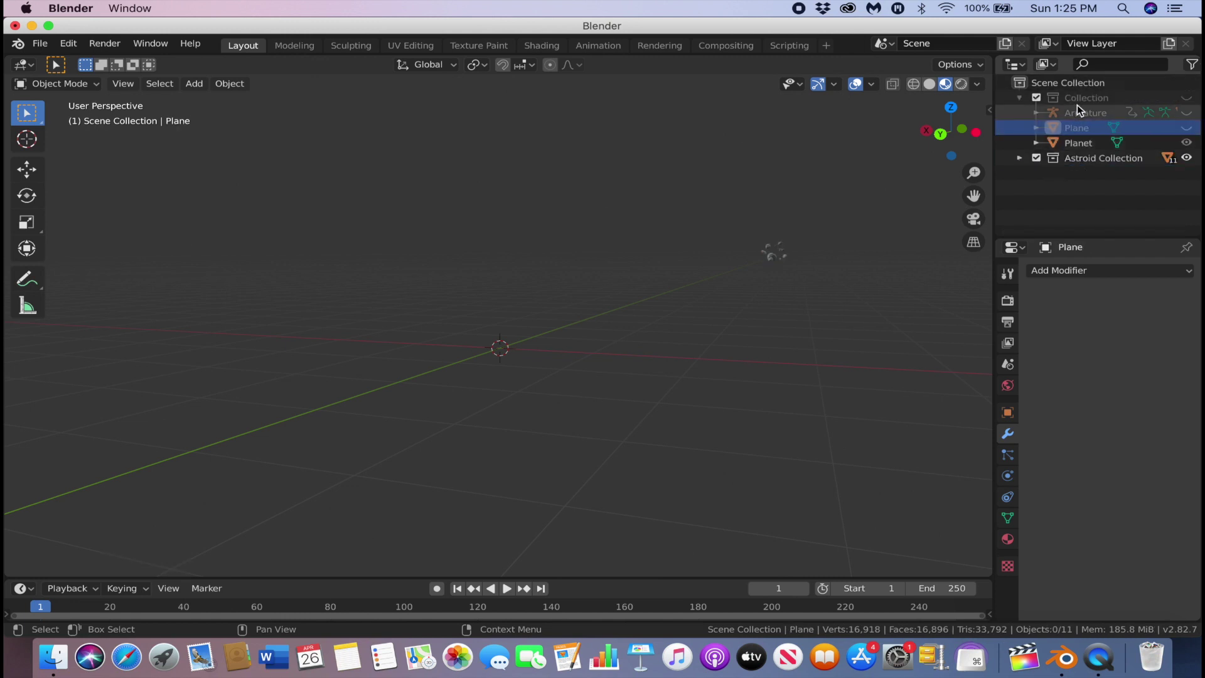
pyautogui.click(1188, 98)
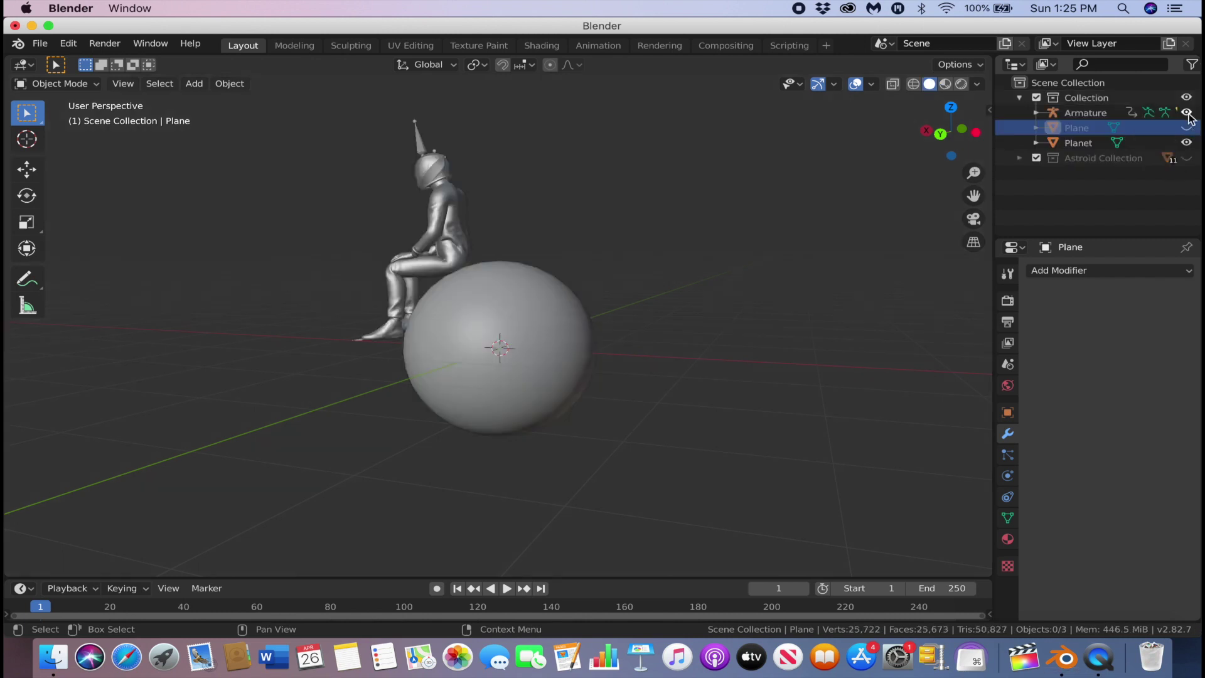
pyautogui.click(1187, 128)
# Step: Add a particle system to the plane and set its type to Hair
pyautogui.moveTo(744, 261)
pyautogui.mouseDown(button='middle')
pyautogui.moveTo(879, 251)
pyautogui.moveTo(740, 305)
pyautogui.mouseUp(button='middle')
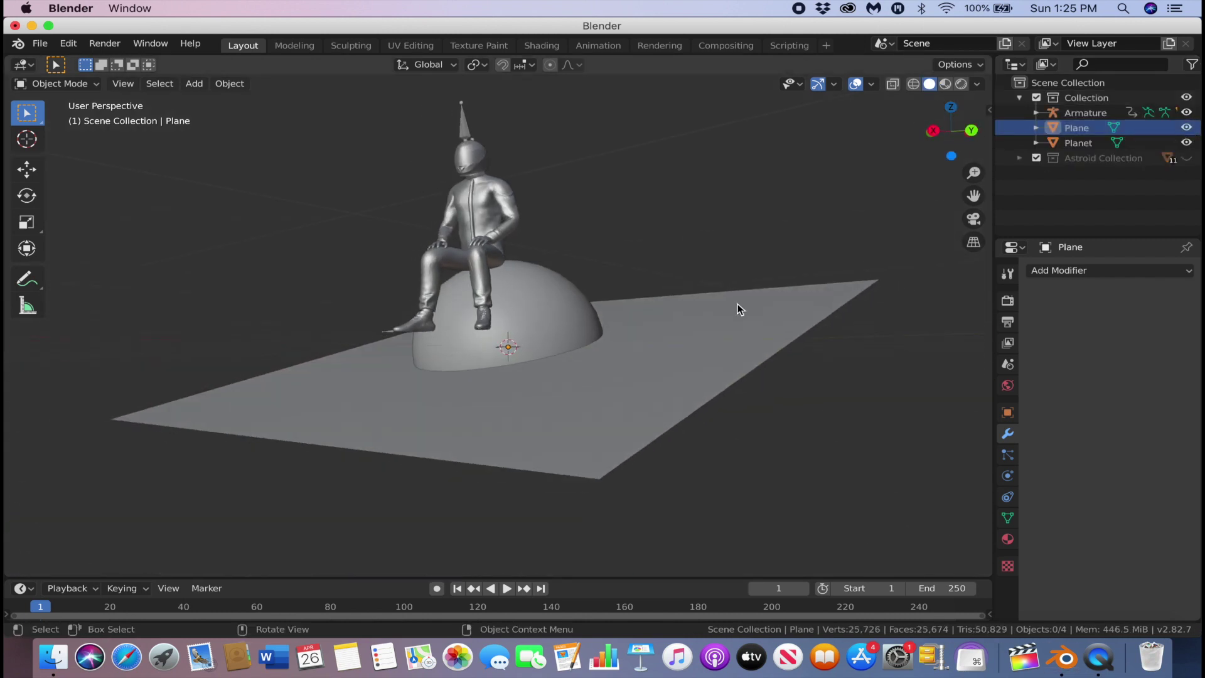
pyautogui.click(741, 306)
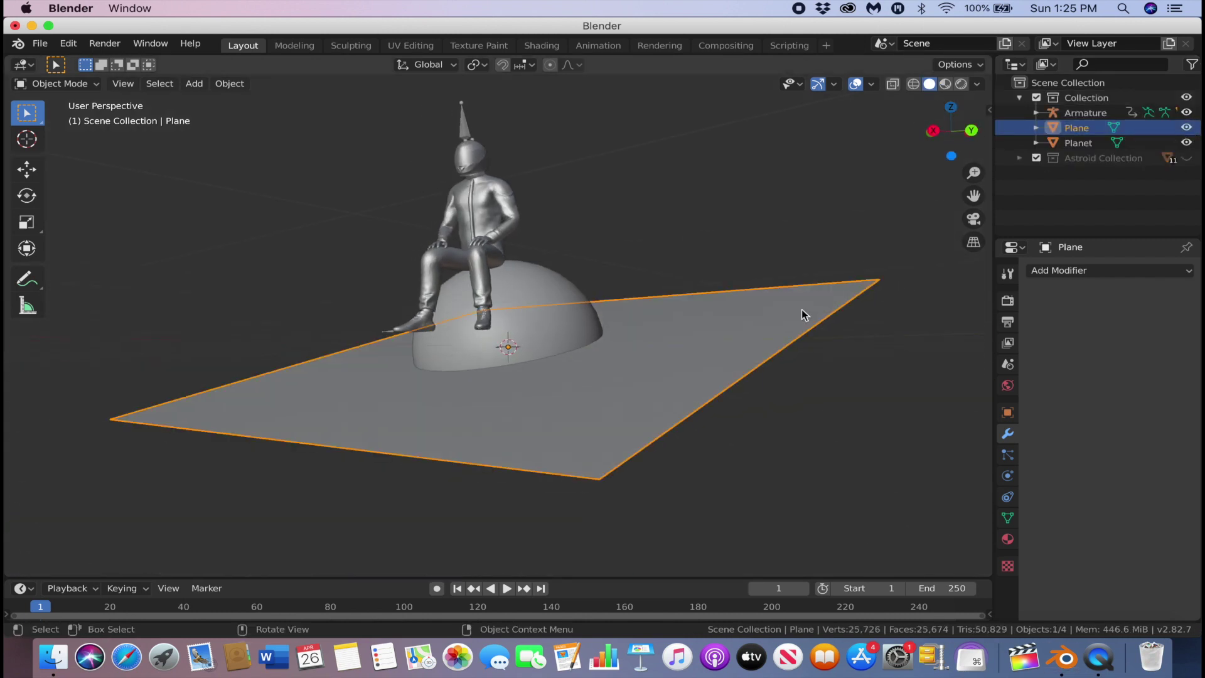
pyautogui.click(1008, 457)
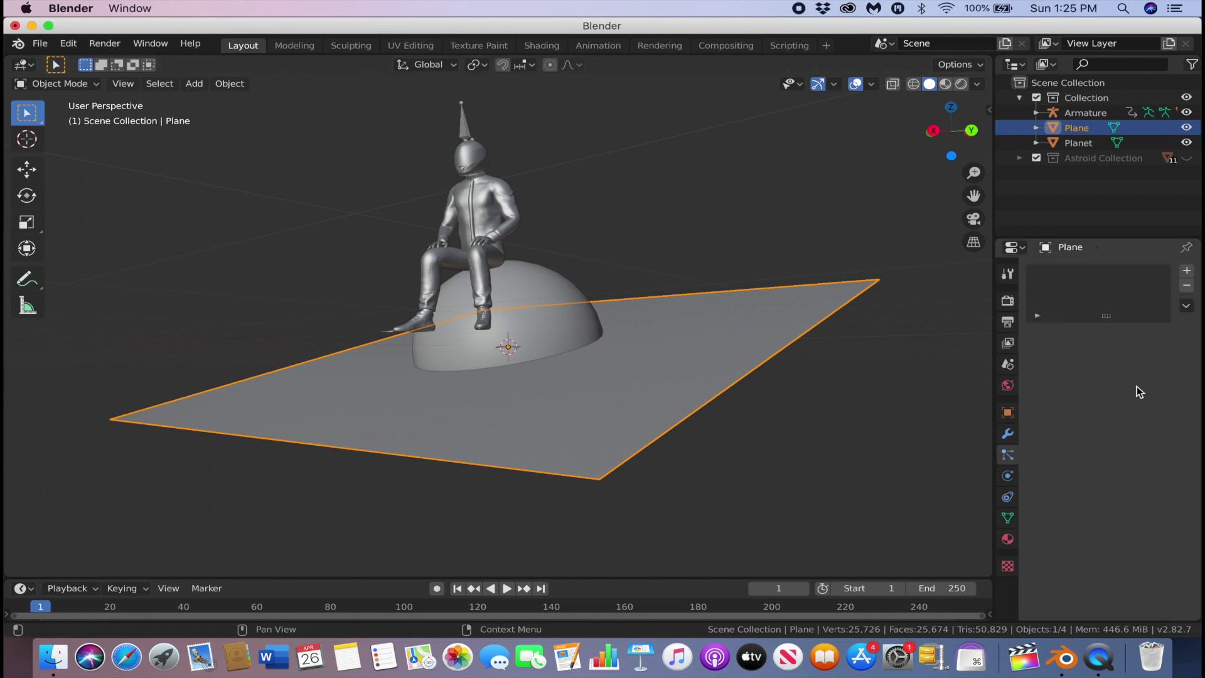
pyautogui.click(1187, 275)
pyautogui.scroll(-2, 1143, 458)
pyautogui.click(1142, 323)
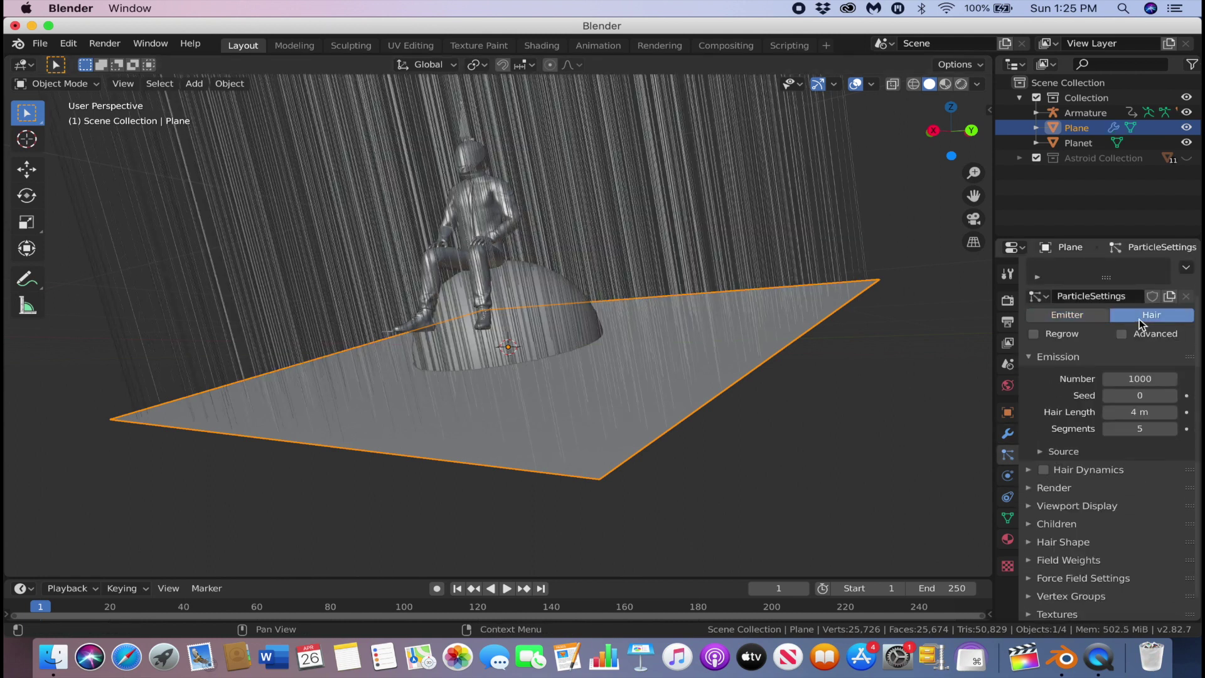
# Step: Render the plane's hair particles as a collection, with Astroid Collection as the instance collection
pyautogui.scroll(-1, 1110, 489)
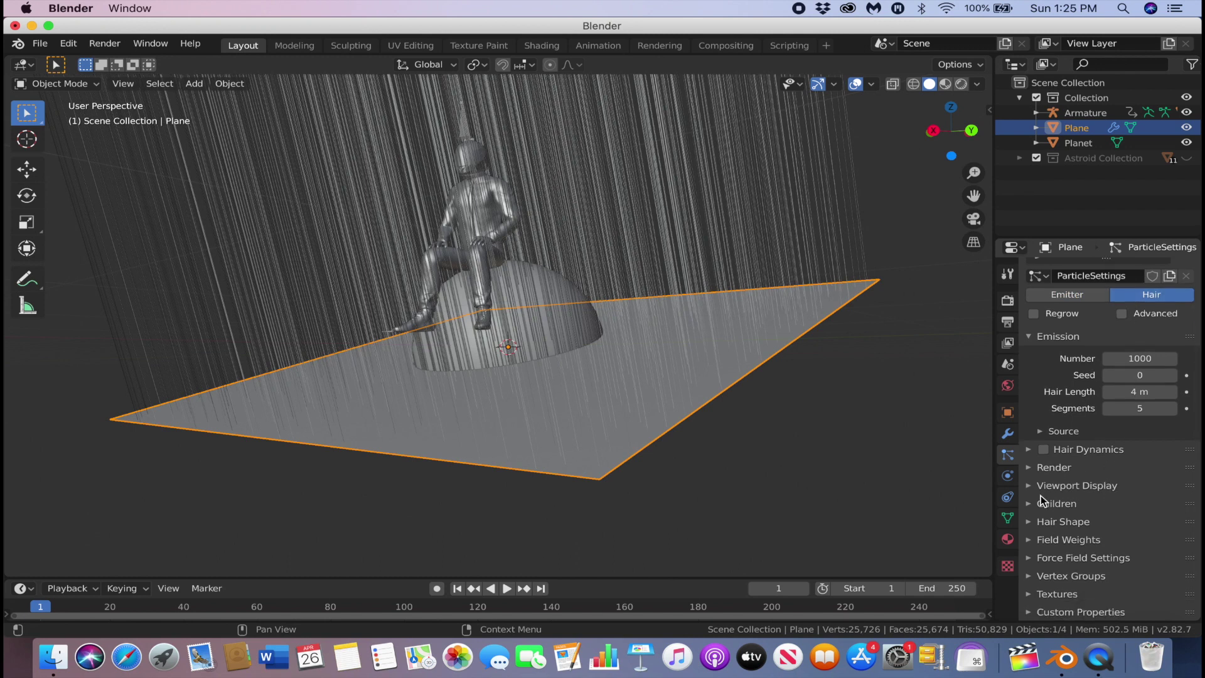
pyautogui.click(1029, 467)
pyautogui.scroll(-3, 1029, 472)
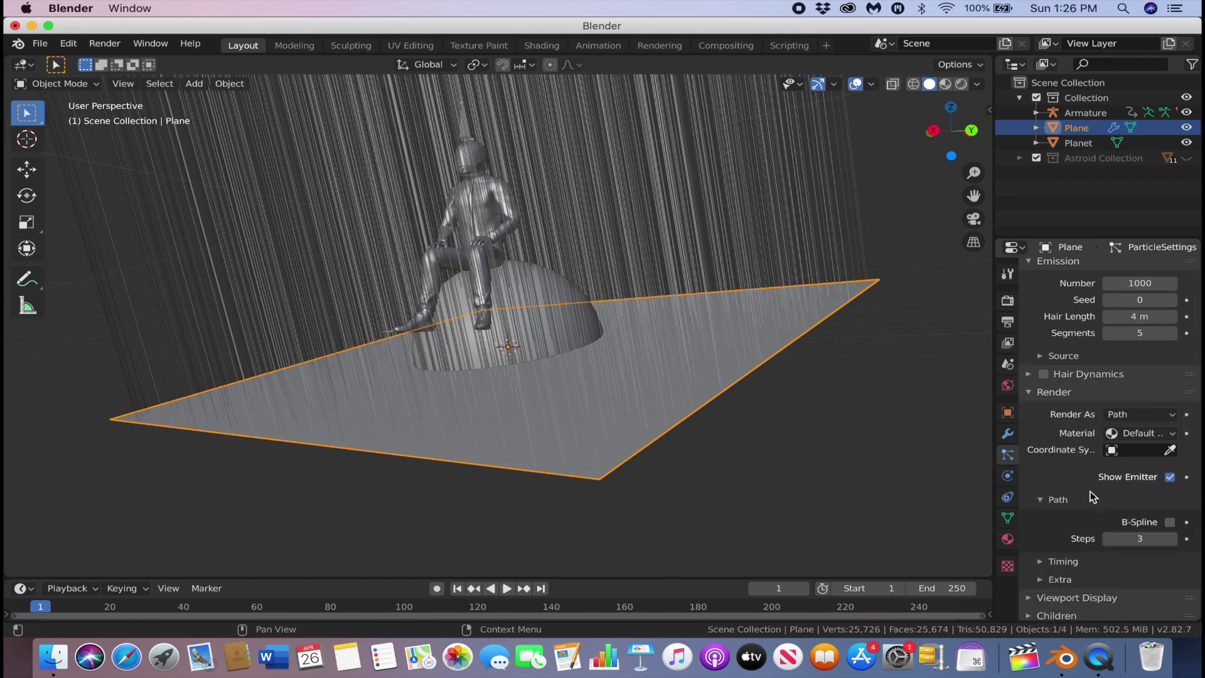
pyautogui.click(1123, 414)
pyautogui.click(1113, 481)
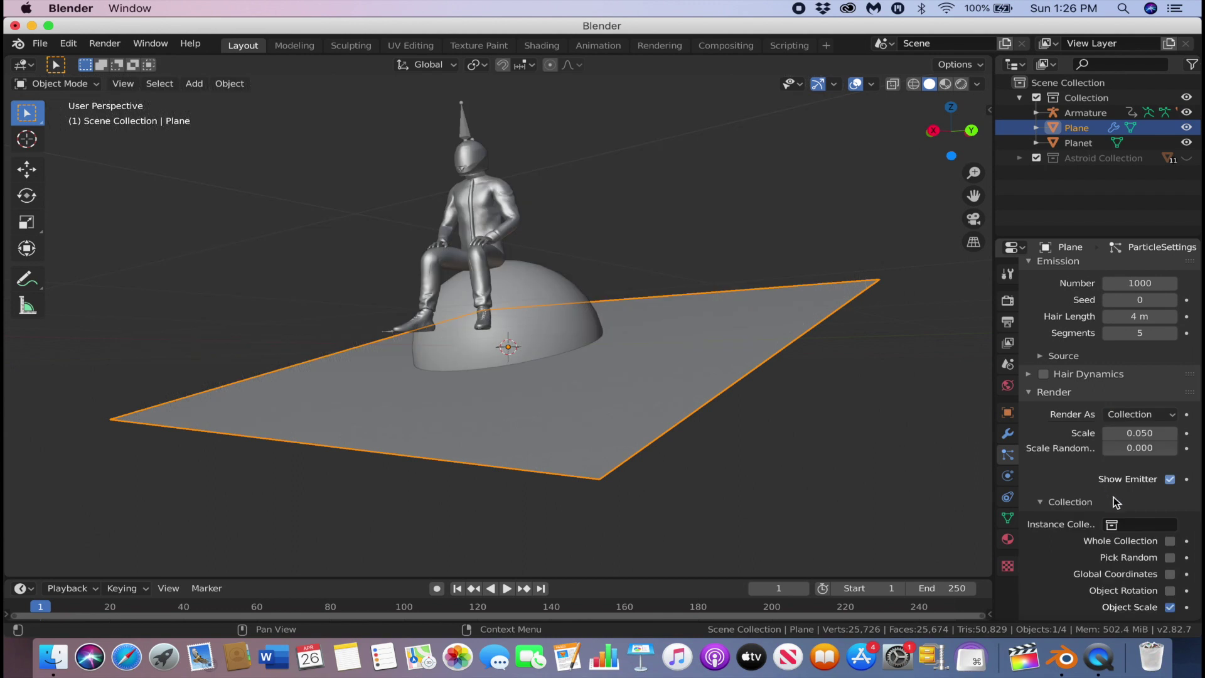
pyautogui.click(1132, 525)
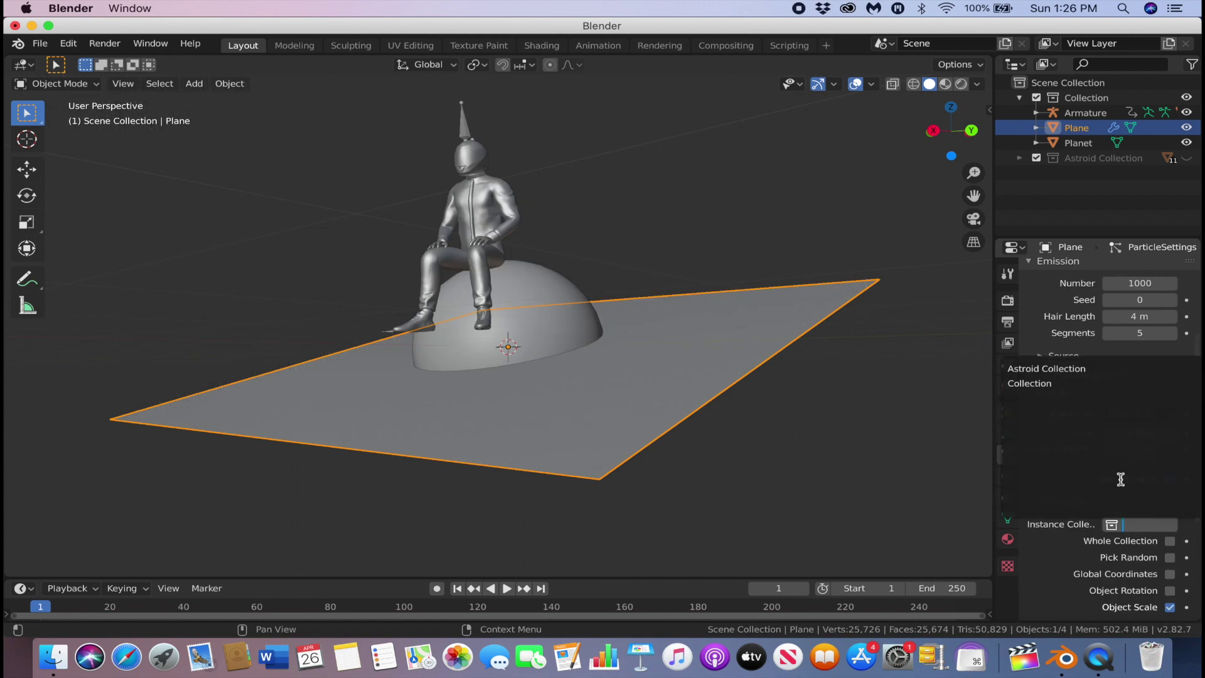
pyautogui.click(1054, 370)
pyautogui.moveTo(812, 423)
pyautogui.mouseDown(button='middle')
pyautogui.moveTo(838, 445)
pyautogui.moveTo(843, 431)
pyautogui.moveTo(812, 409)
pyautogui.mouseUp(button='middle')
# Step: Set the scale randomness of the plane's particles to 1
pyautogui.click(1135, 448)
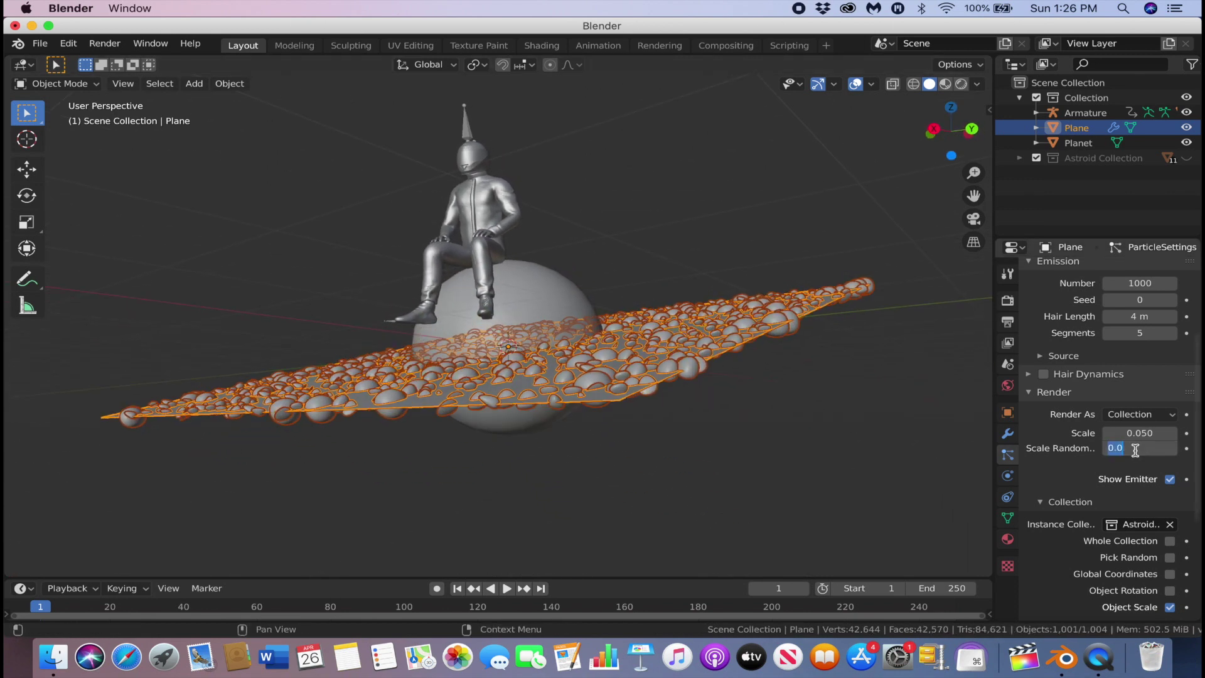
pyautogui.write('1')
pyautogui.press('Return')
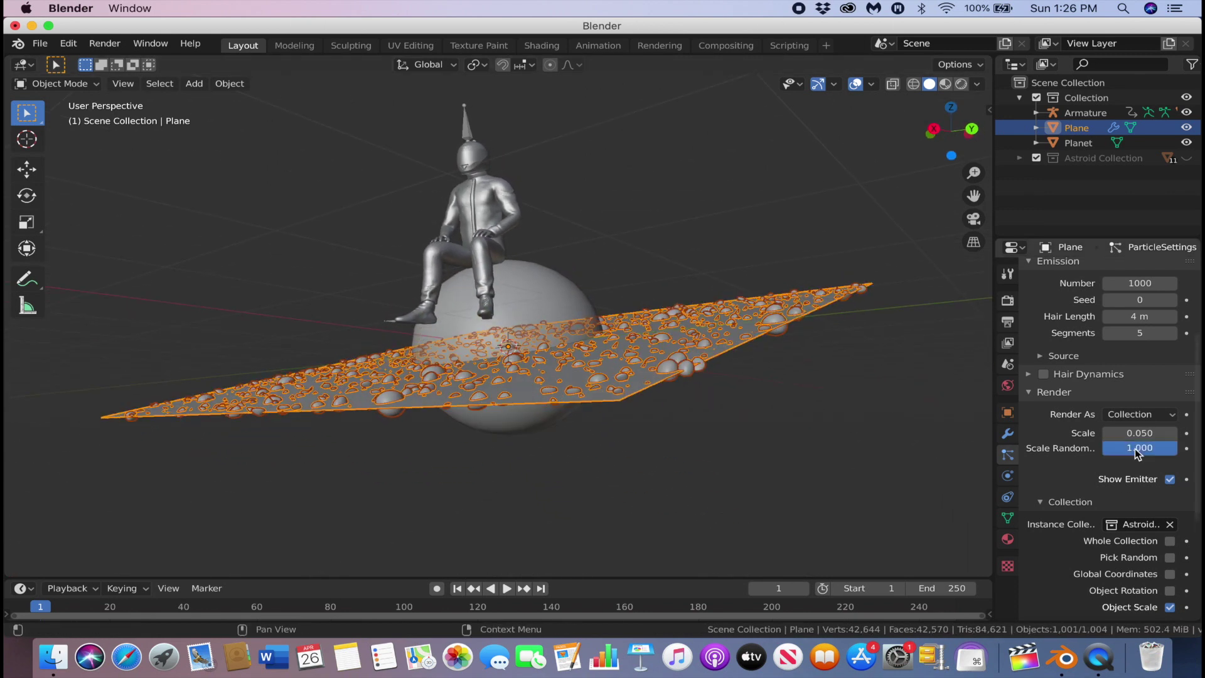
# Step: Scale the plane up by a factor of 10
pyautogui.moveTo(874, 430); pyautogui.dragTo(858, 439, button='middle')
pyautogui.scroll(-3, 850, 439)
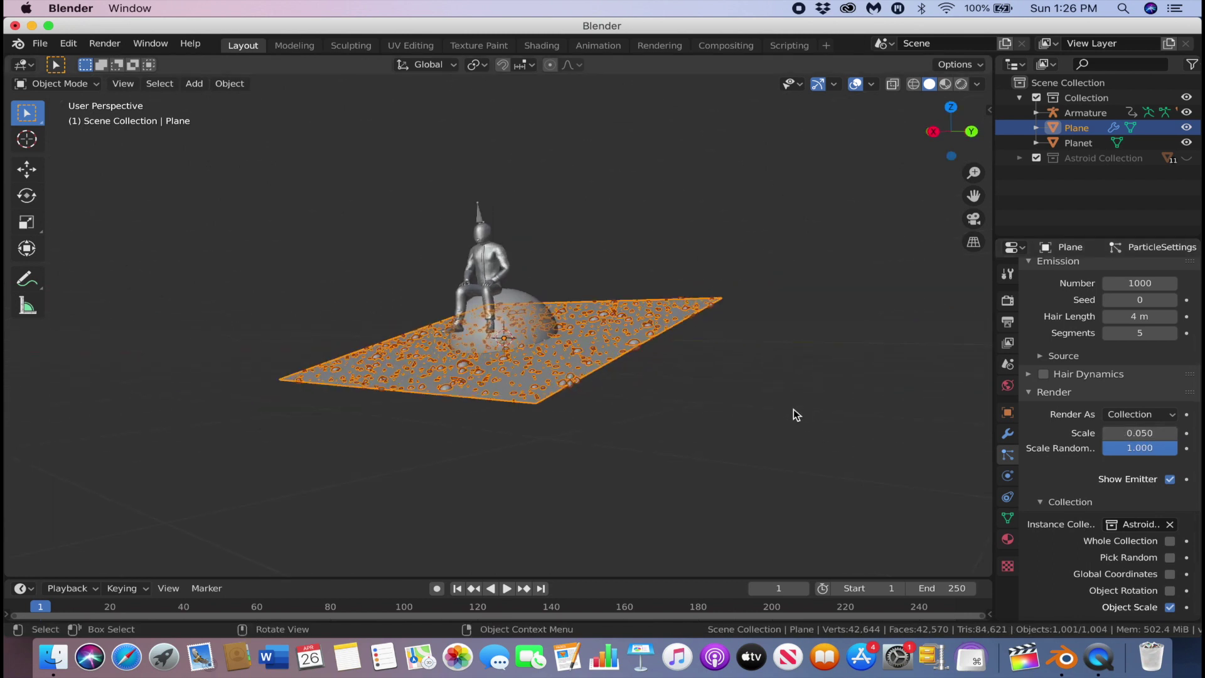
pyautogui.write('s')
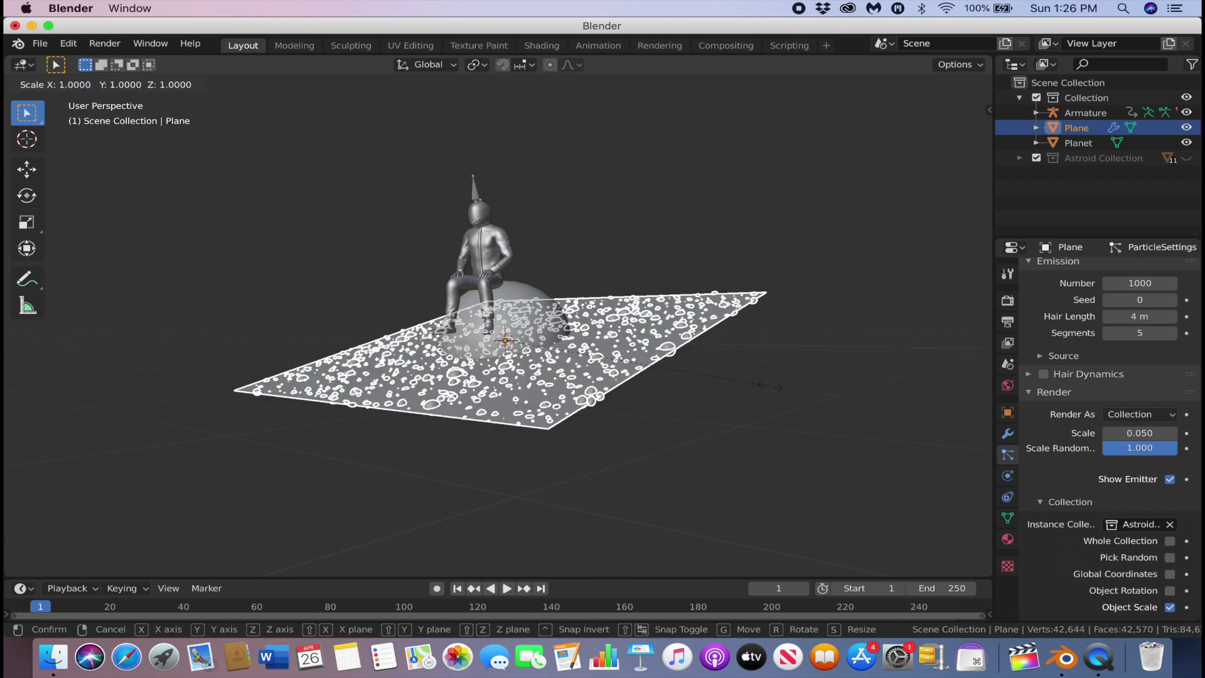
pyautogui.write('10')
pyautogui.press('Return')
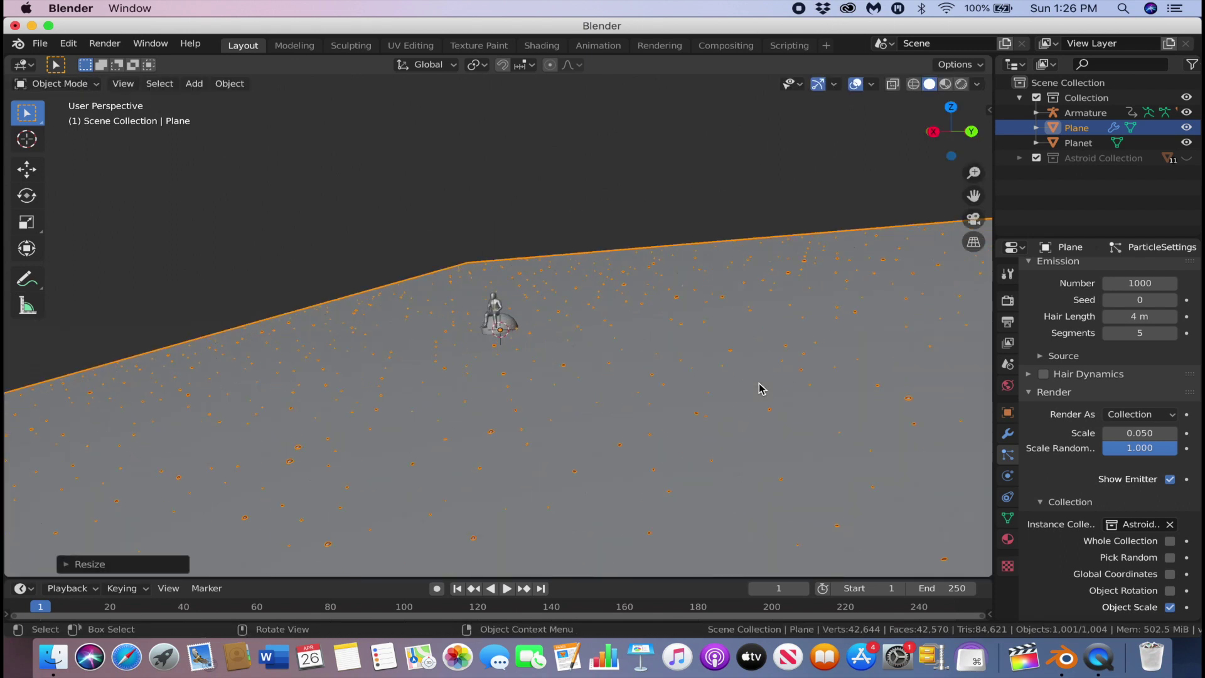
pyautogui.scroll(2, 761, 389)
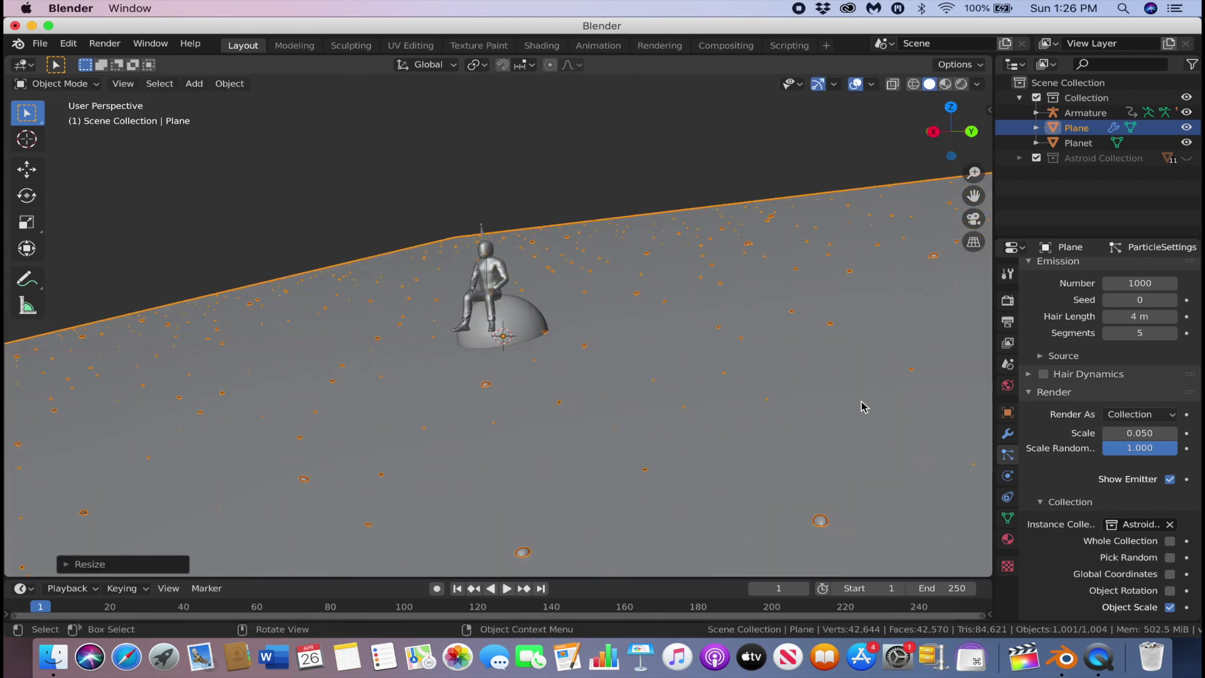
# Step: Increase the particles' render scale to 0.130 and set their number to 3000
pyautogui.scroll(-2, 863, 407)
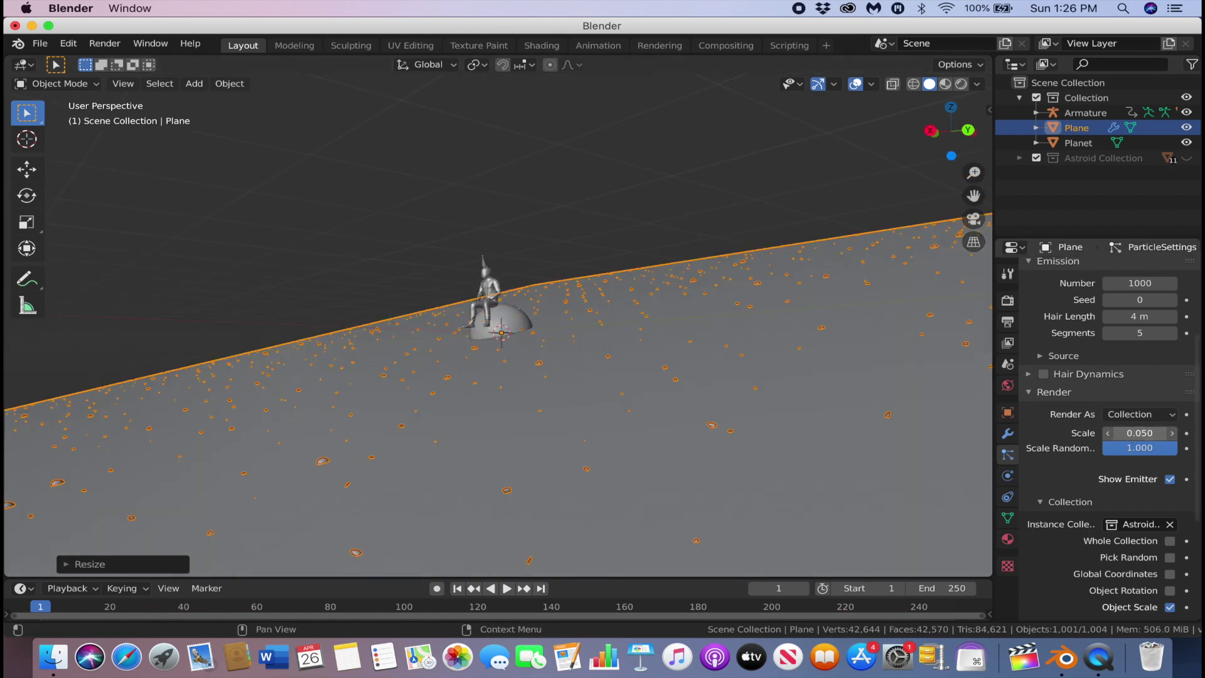
pyautogui.moveTo(1139, 433)
pyautogui.mouseDown()
pyautogui.moveTo(1173, 433)
pyautogui.moveTo(1157, 433)
pyautogui.mouseUp()
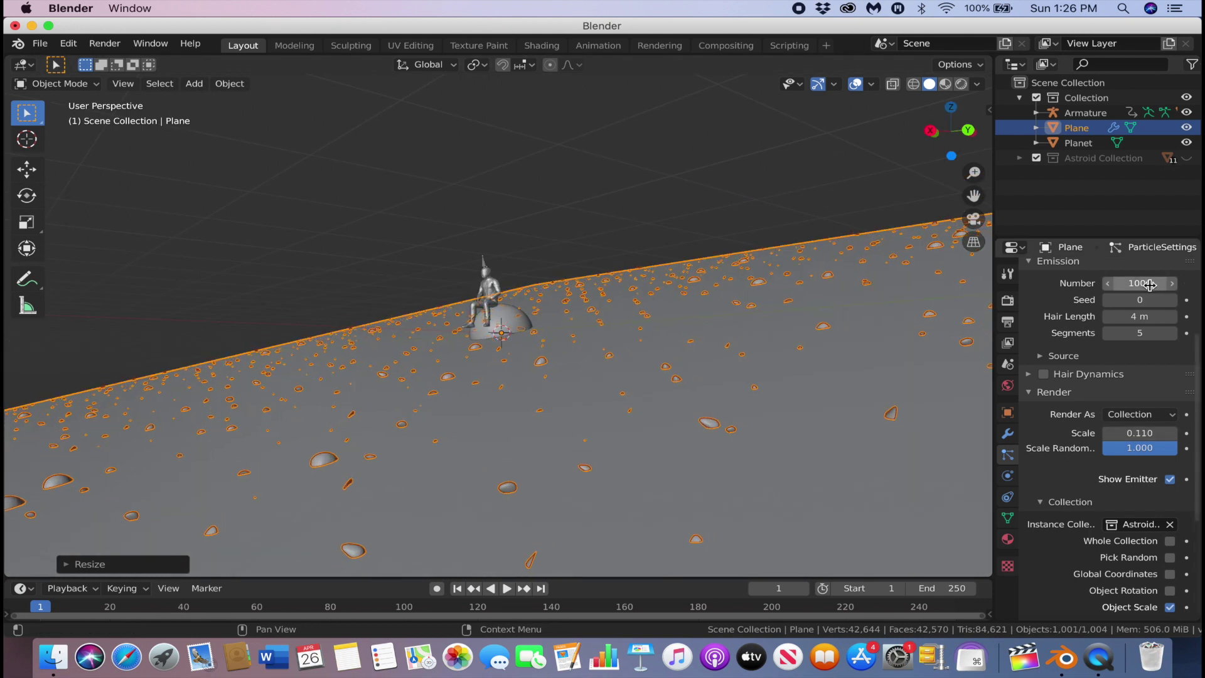
pyautogui.click(1149, 283)
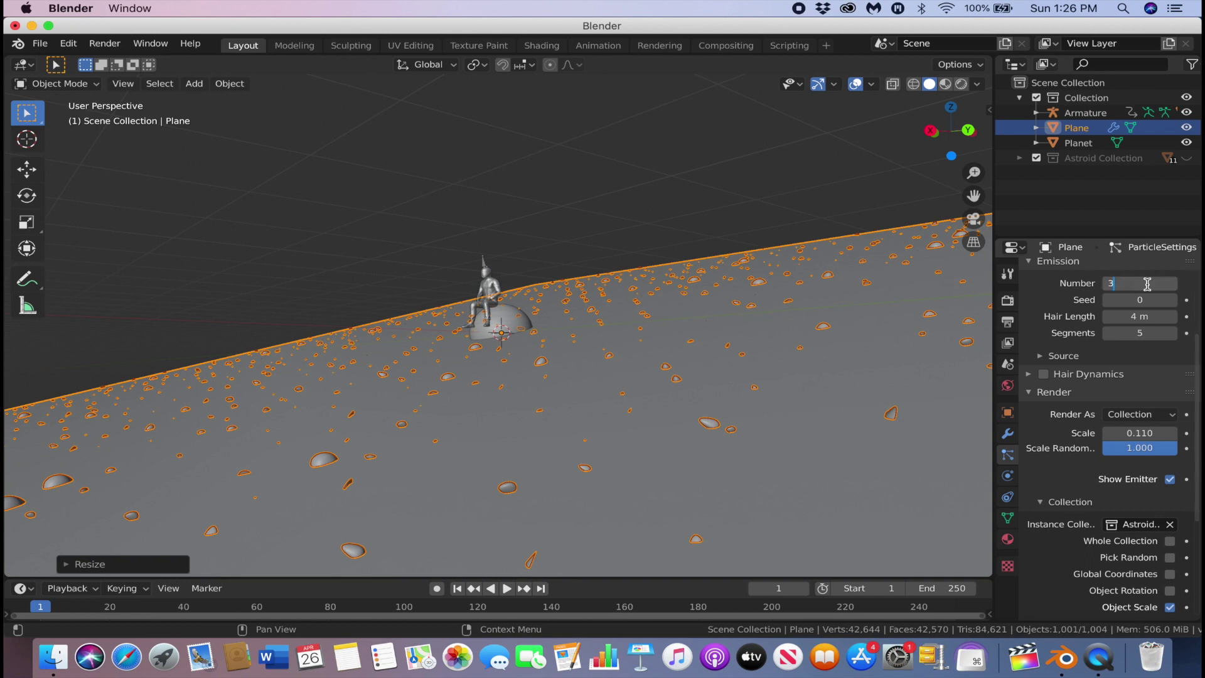
pyautogui.write('3000')
pyautogui.press('Return')
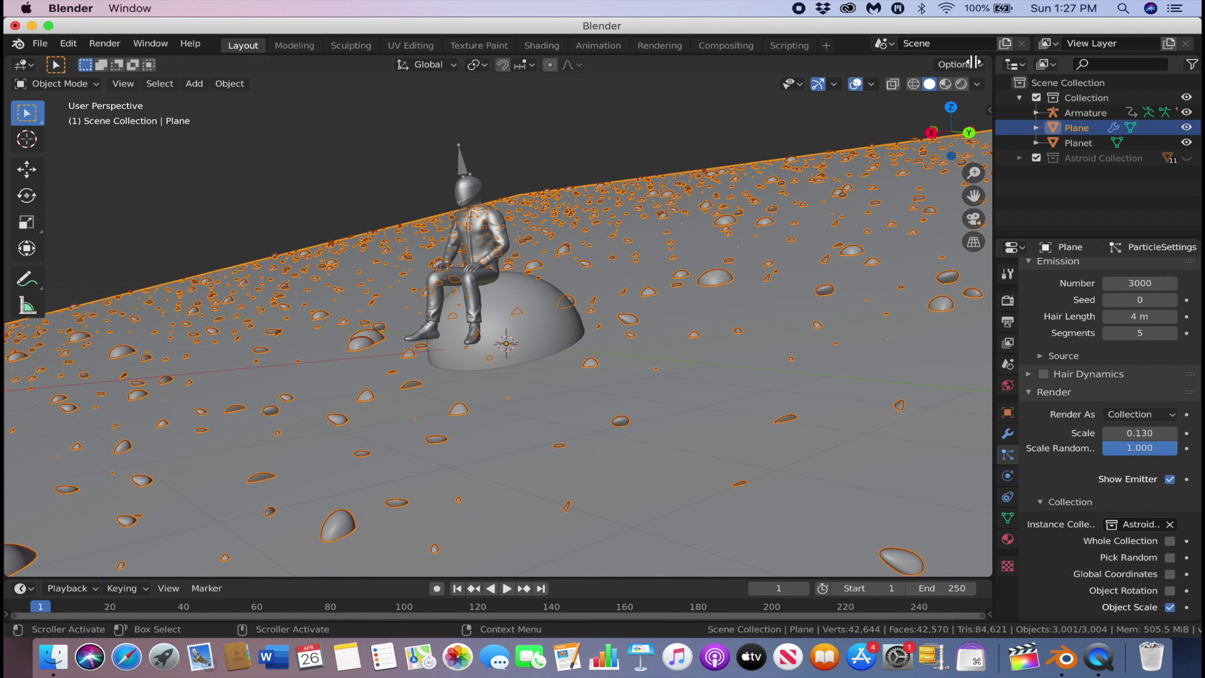
# Step: Split the 3D viewport into two side-by-side areas and turn the second one into a Shader Editor
pyautogui.moveTo(990, 57); pyautogui.dragTo(575, 105)
pyautogui.click(607, 64)
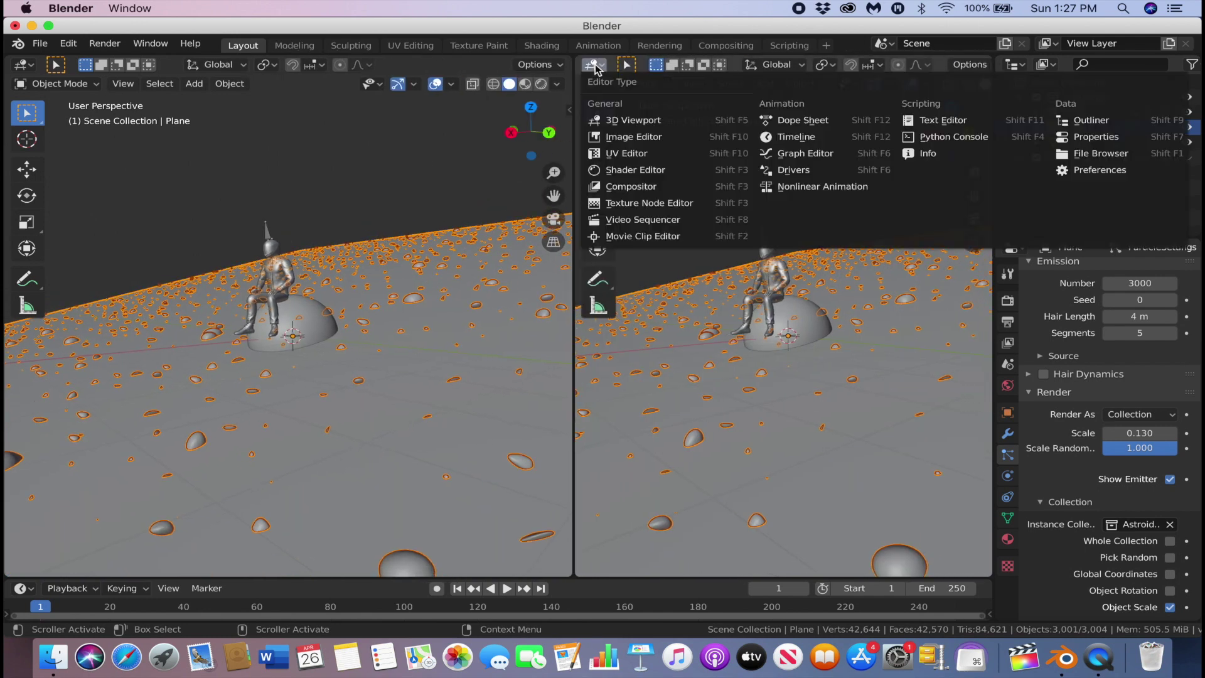
pyautogui.click(615, 174)
pyautogui.press('n')
# Step: Create a new material for the plane and move its Principled BSDF link from the Surface to the Volume input of the Material Output
pyautogui.click(967, 64)
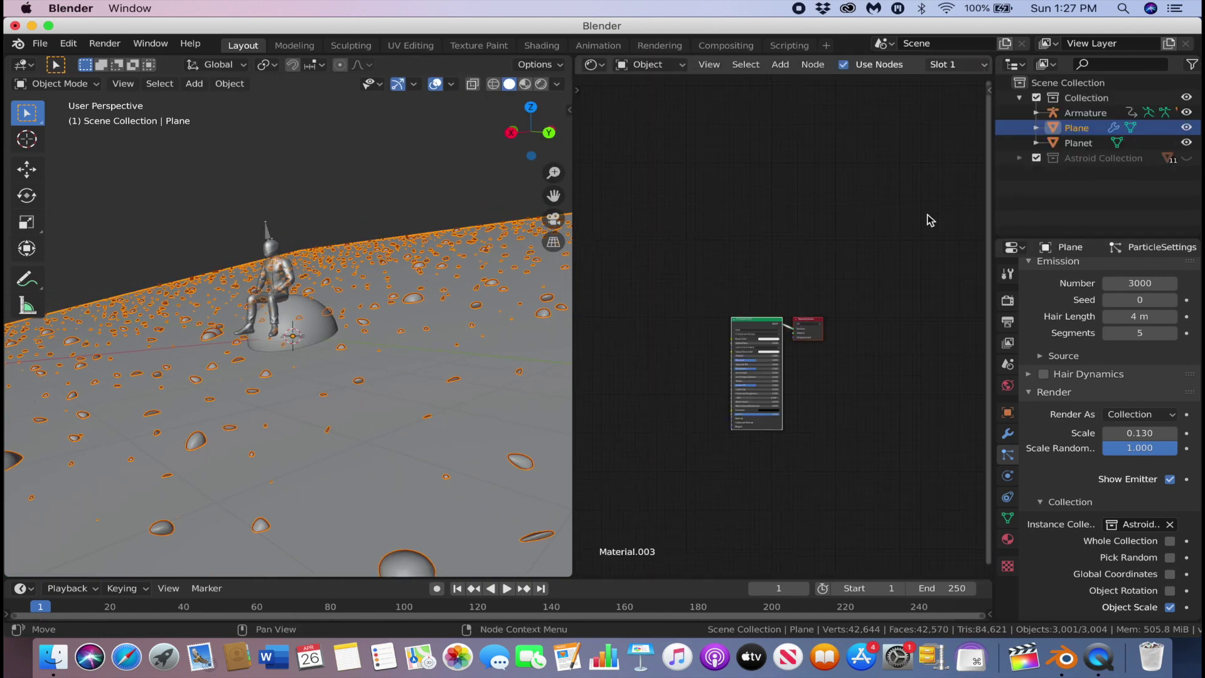
pyautogui.scroll(5, 819, 367)
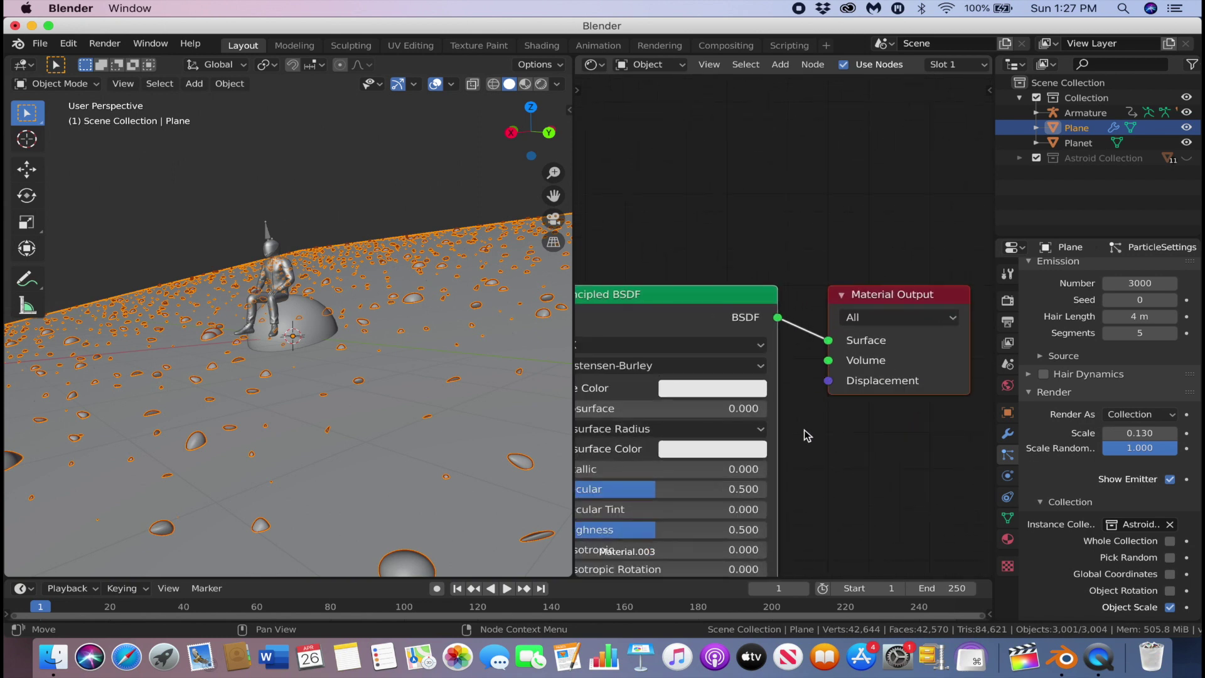
pyautogui.moveTo(816, 439); pyautogui.dragTo(853, 425, button='middle')
pyautogui.moveTo(865, 327)
pyautogui.mouseDown()
pyautogui.moveTo(852, 336)
pyautogui.moveTo(865, 345)
pyautogui.mouseUp()
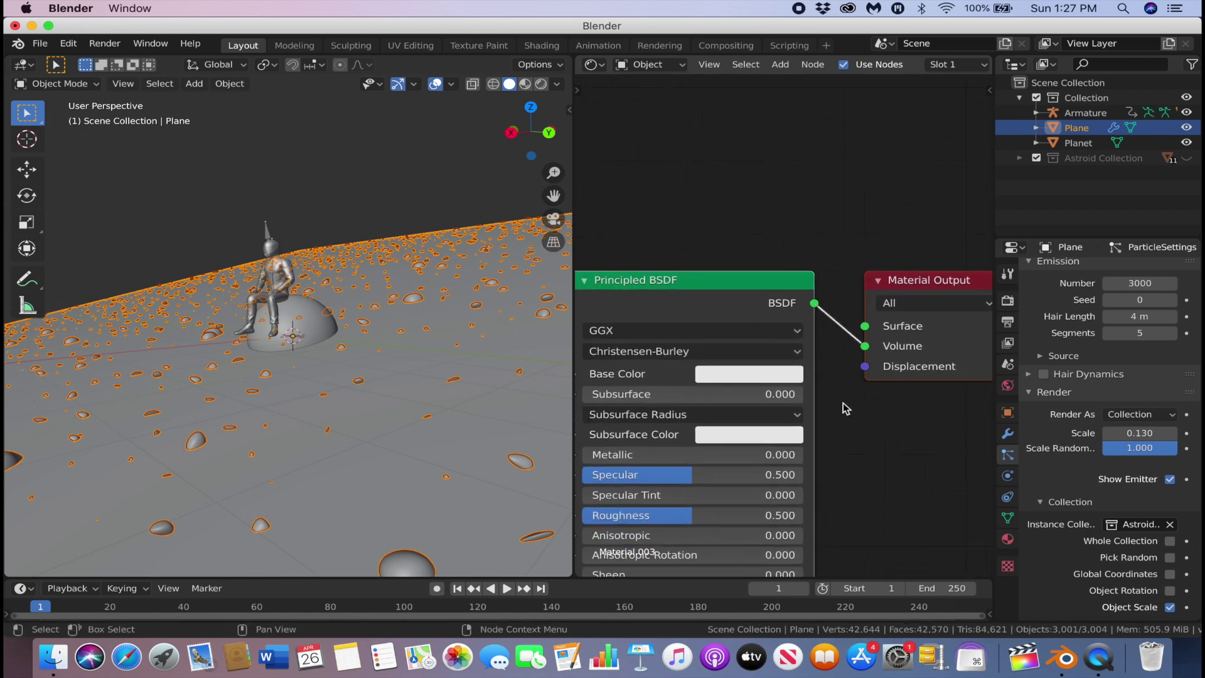
pyautogui.click(540, 84)
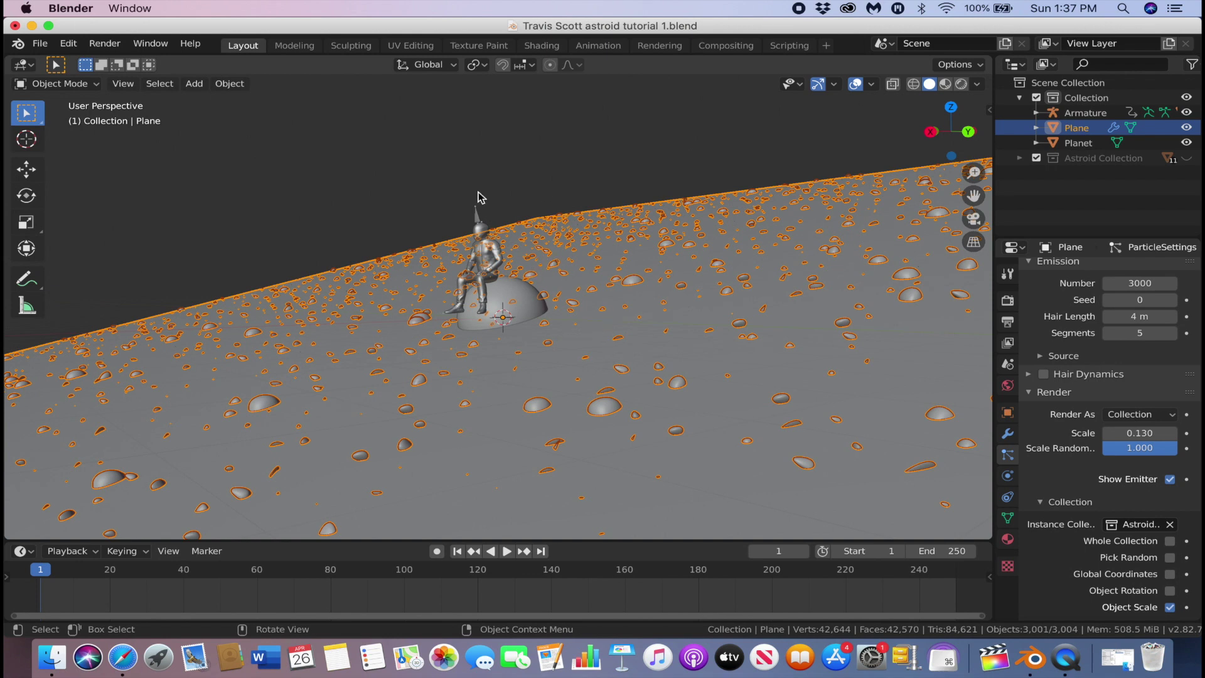
# Step: Add a cube mesh at the planet's location
pyautogui.press('shift')
pyautogui.hotkey('shift', 'a')
pyautogui.moveTo(492, 239)
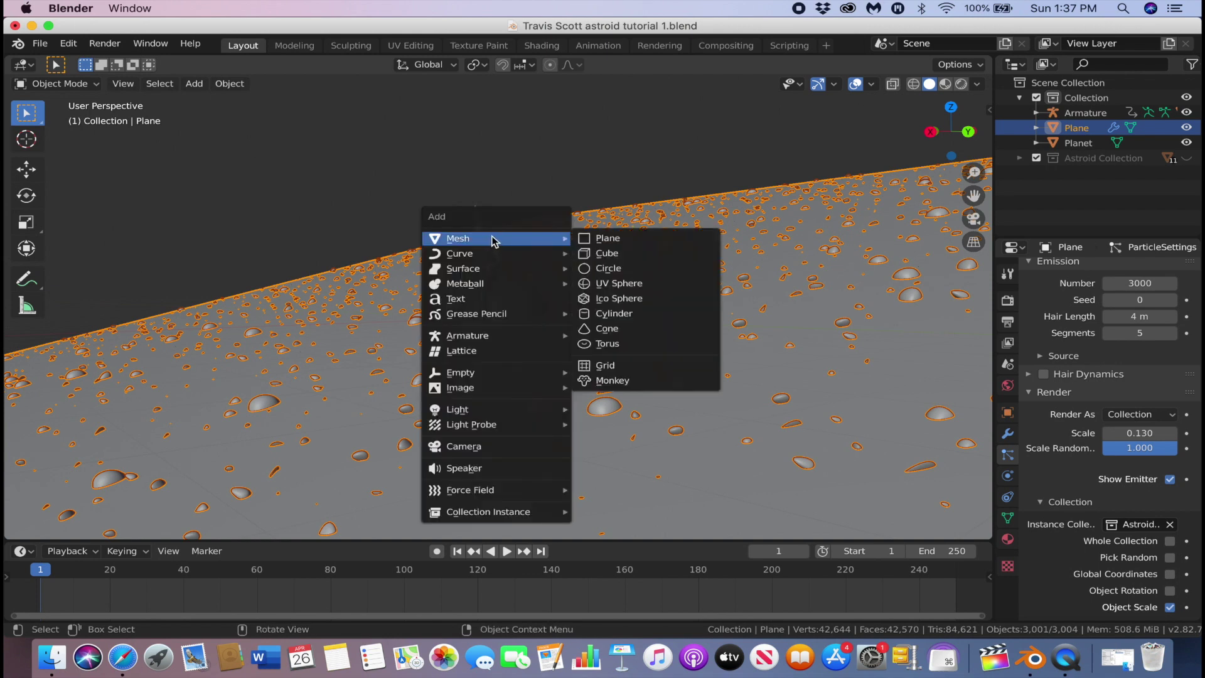
pyautogui.click(608, 253)
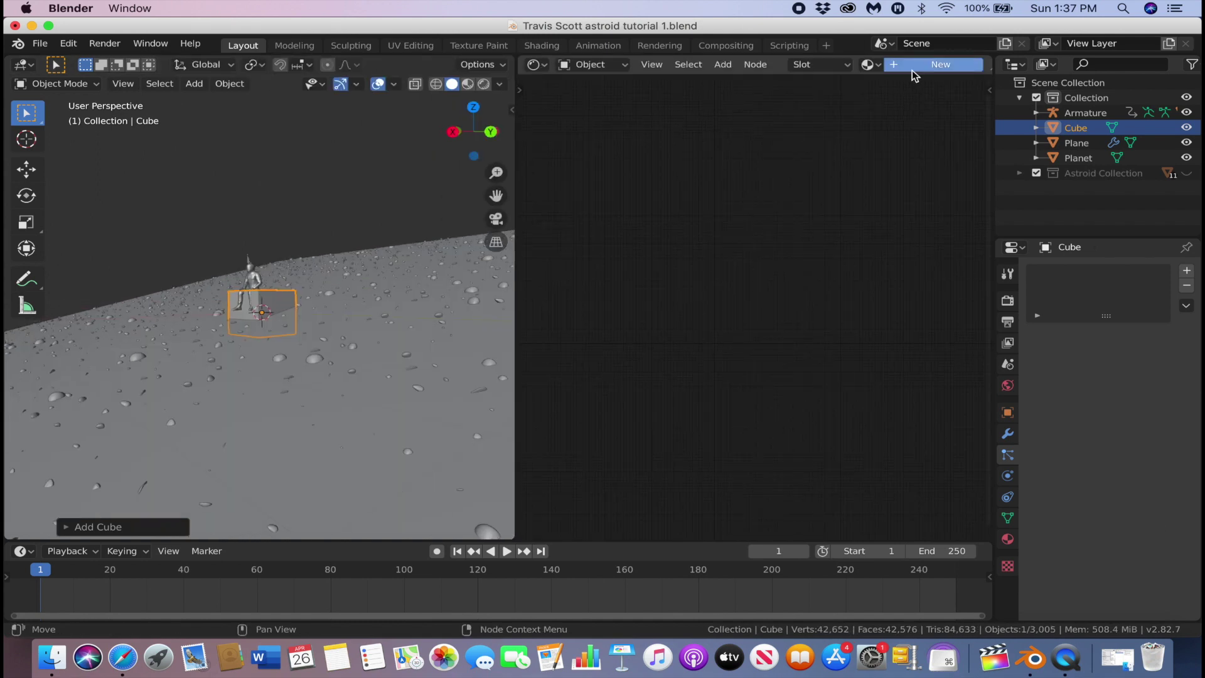
# Step: Create a new material for the cube with a Principled Volume node in place of the Principled BSDF, linked to the output's Volume input
pyautogui.click(913, 67)
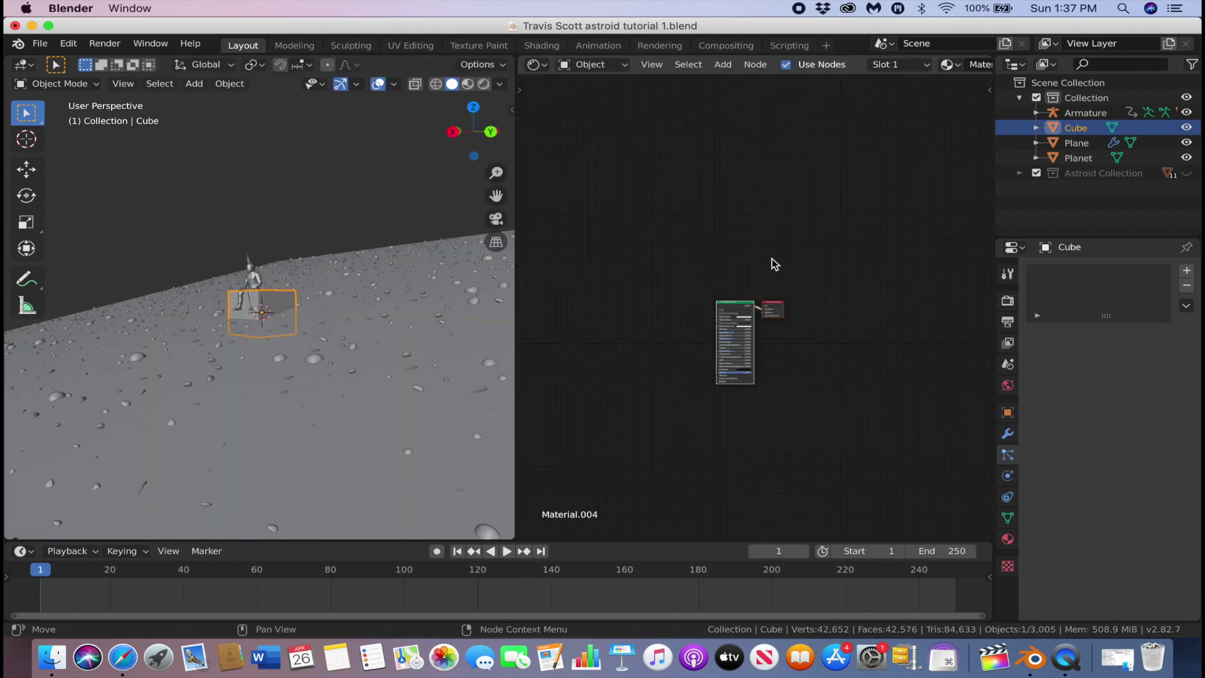
pyautogui.hotkey('shift', 'a')
pyautogui.click(747, 216)
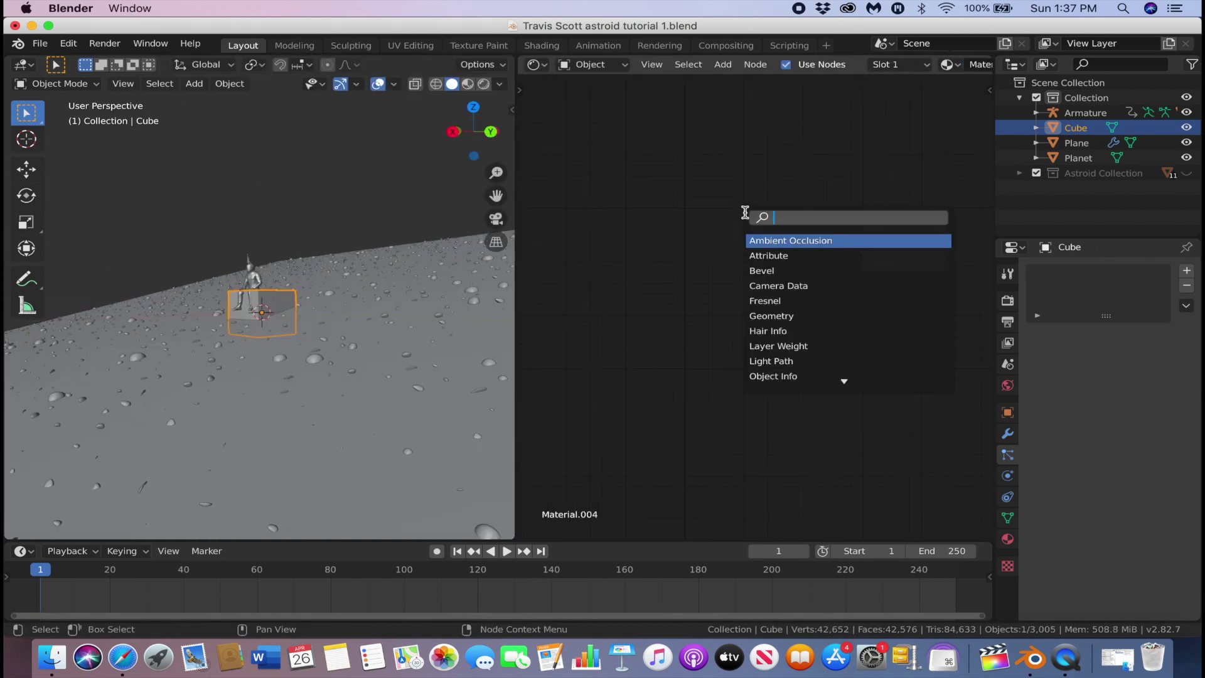
pyautogui.write('prin')
pyautogui.click(789, 256)
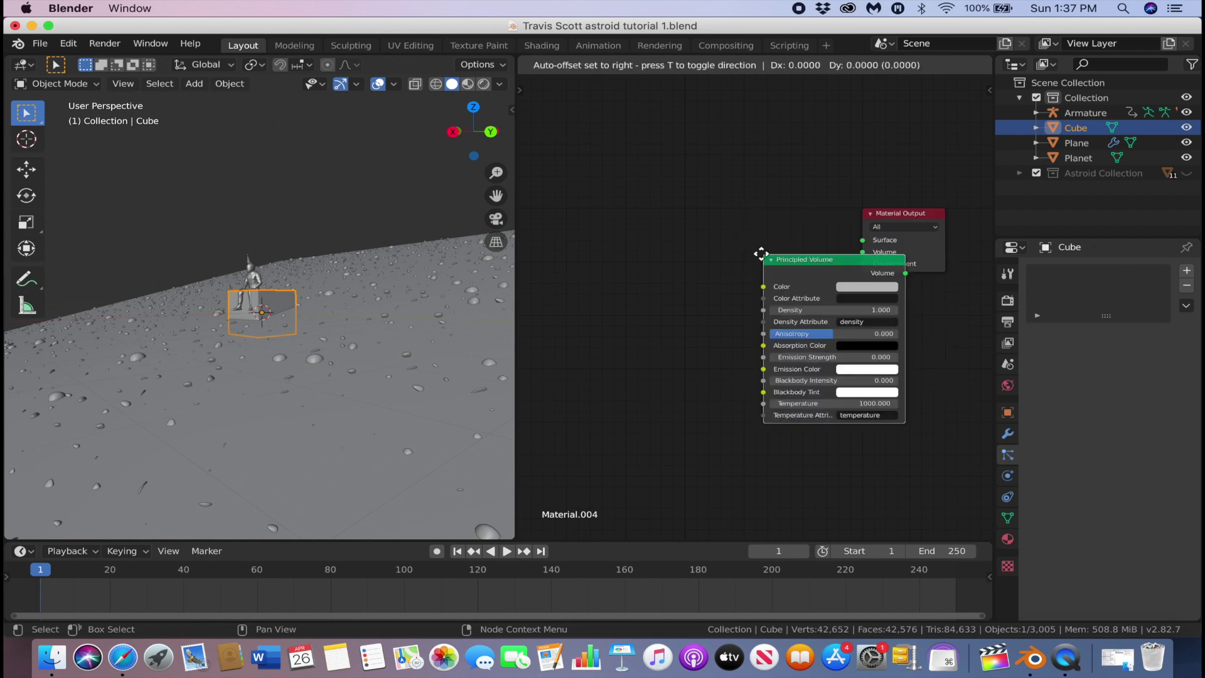
pyautogui.click(781, 227)
pyautogui.moveTo(781, 226); pyautogui.dragTo(860, 257)
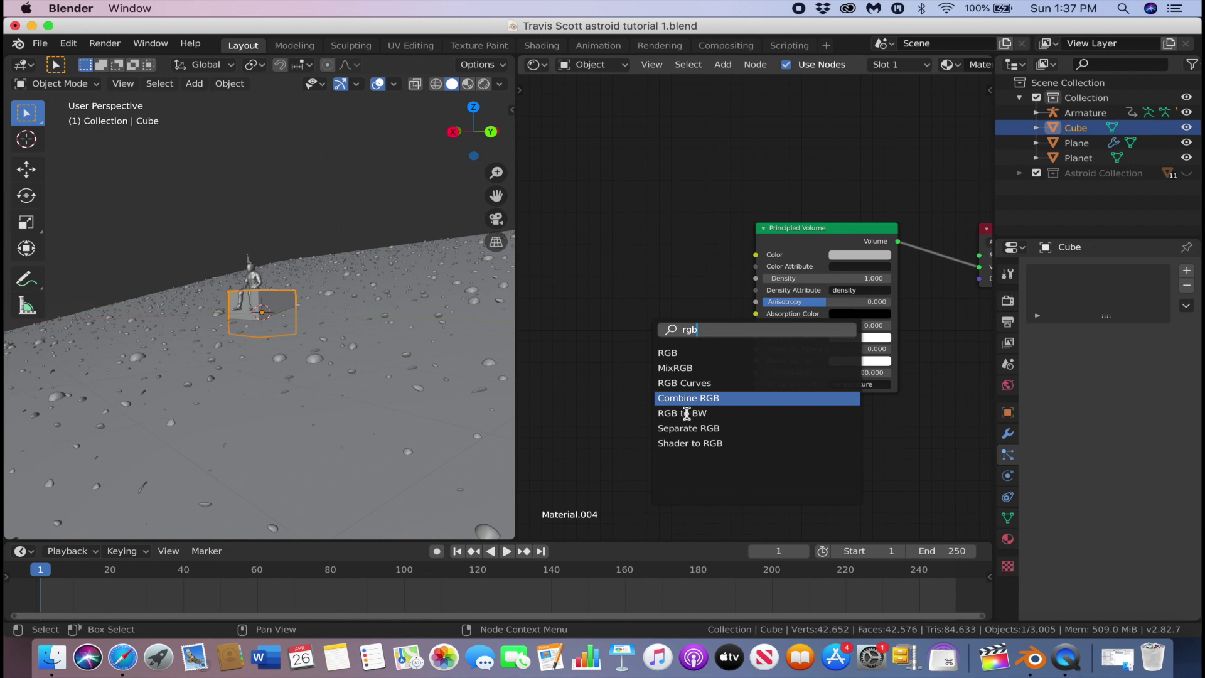
# Step: Add an RGB to BW node and link its Val output to the Principled Volume's Density input
pyautogui.click(685, 413)
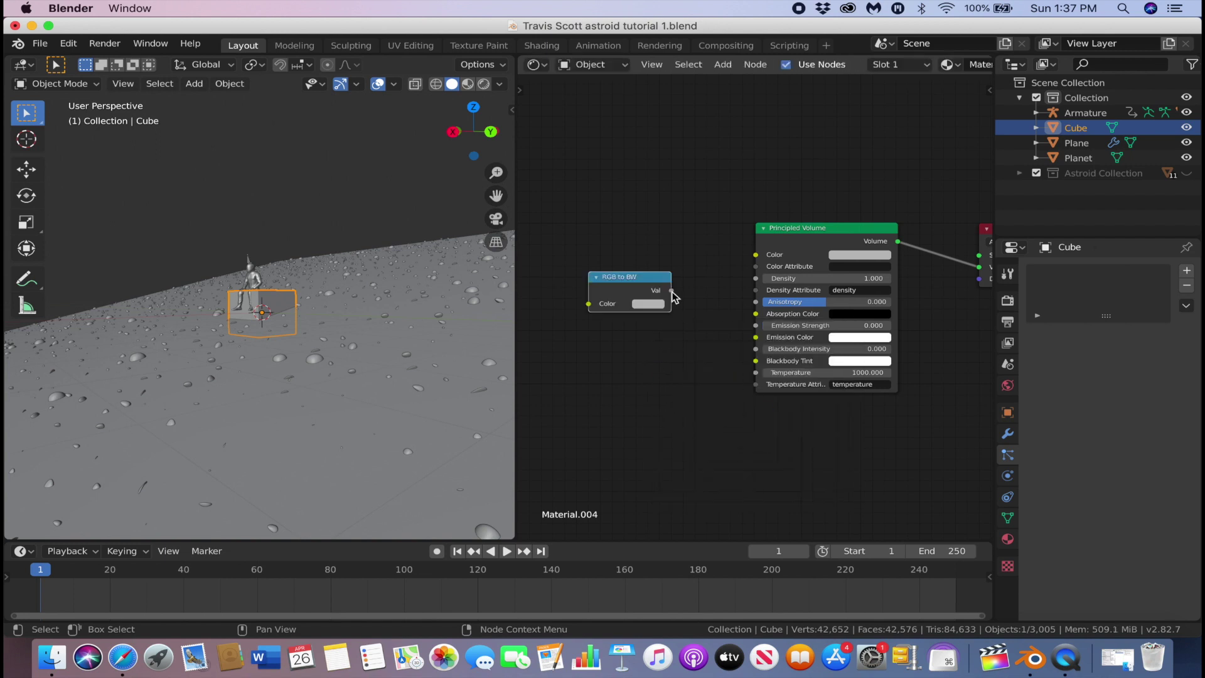
pyautogui.click(668, 291)
pyautogui.moveTo(672, 290); pyautogui.dragTo(756, 278)
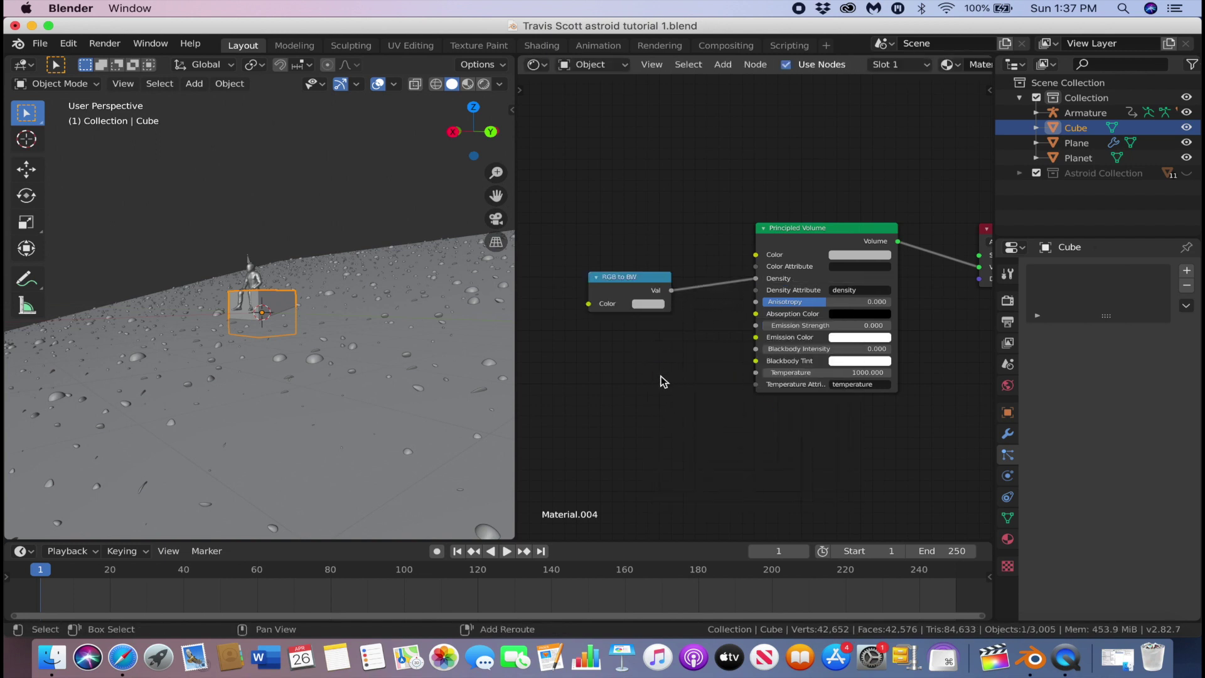
# Step: Add a ColorRamp node and link its Color output to the RGB to BW node's Color input
pyautogui.moveTo(689, 395); pyautogui.dragTo(776, 398, button='middle')
pyautogui.hotkey('shift', 'a')
pyautogui.click(599, 299)
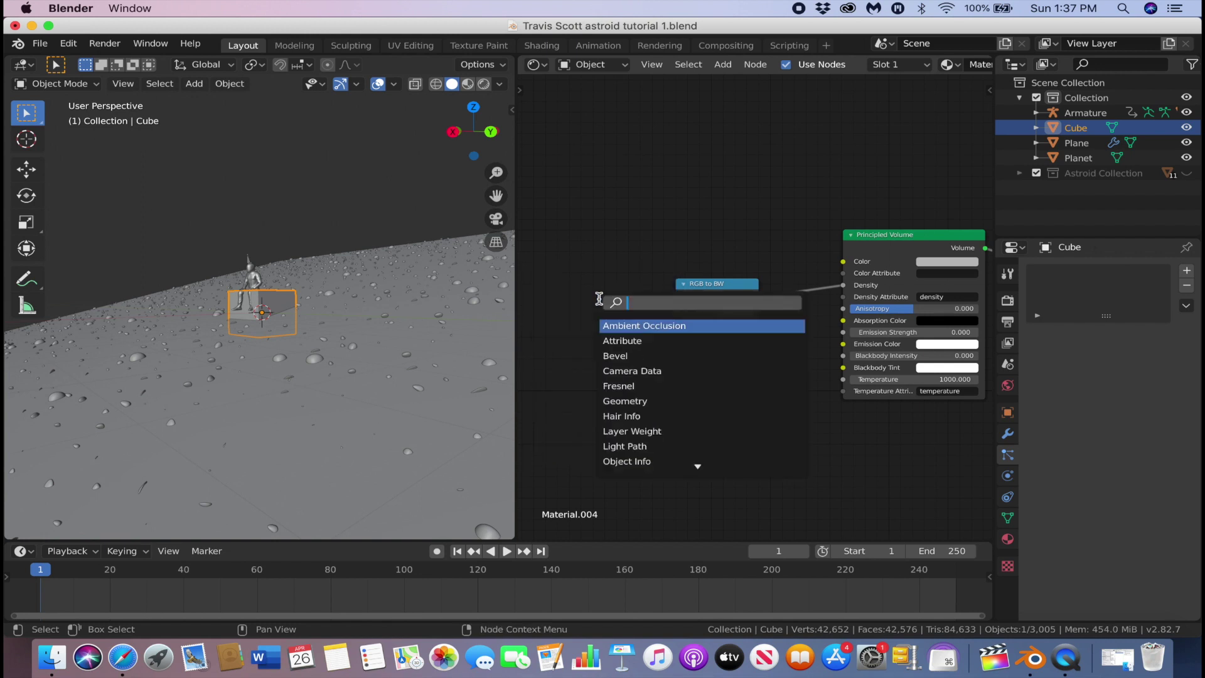
pyautogui.write('color')
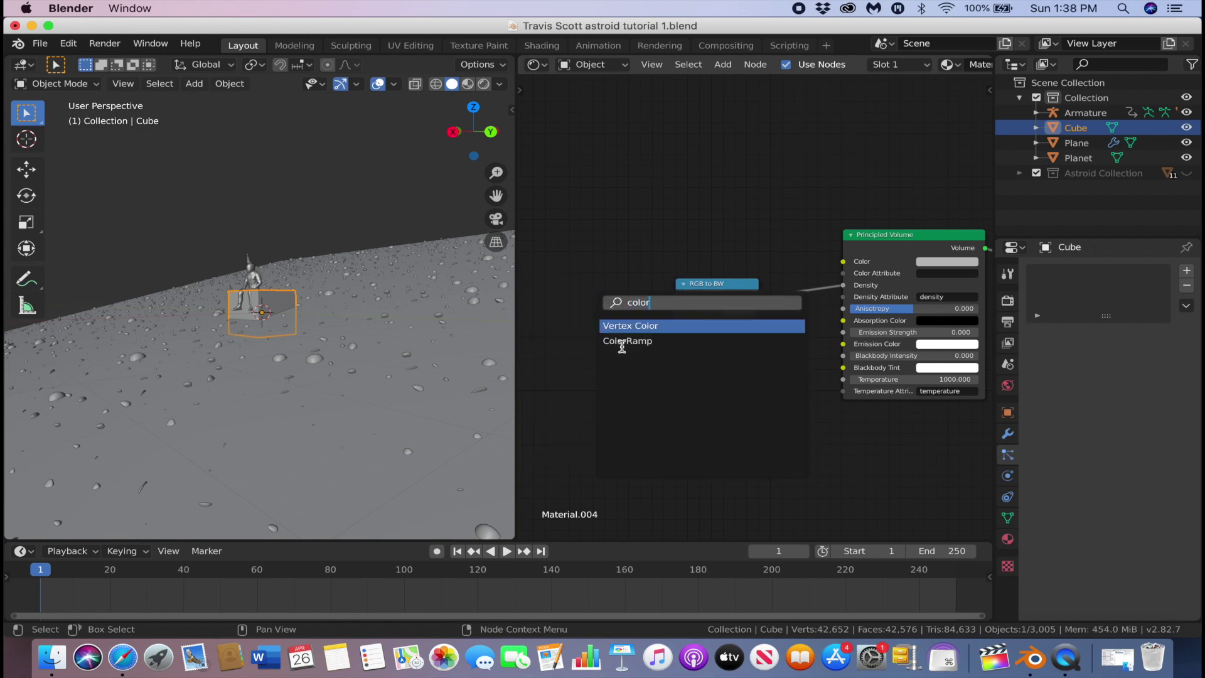
pyautogui.click(624, 345)
pyautogui.click(540, 326)
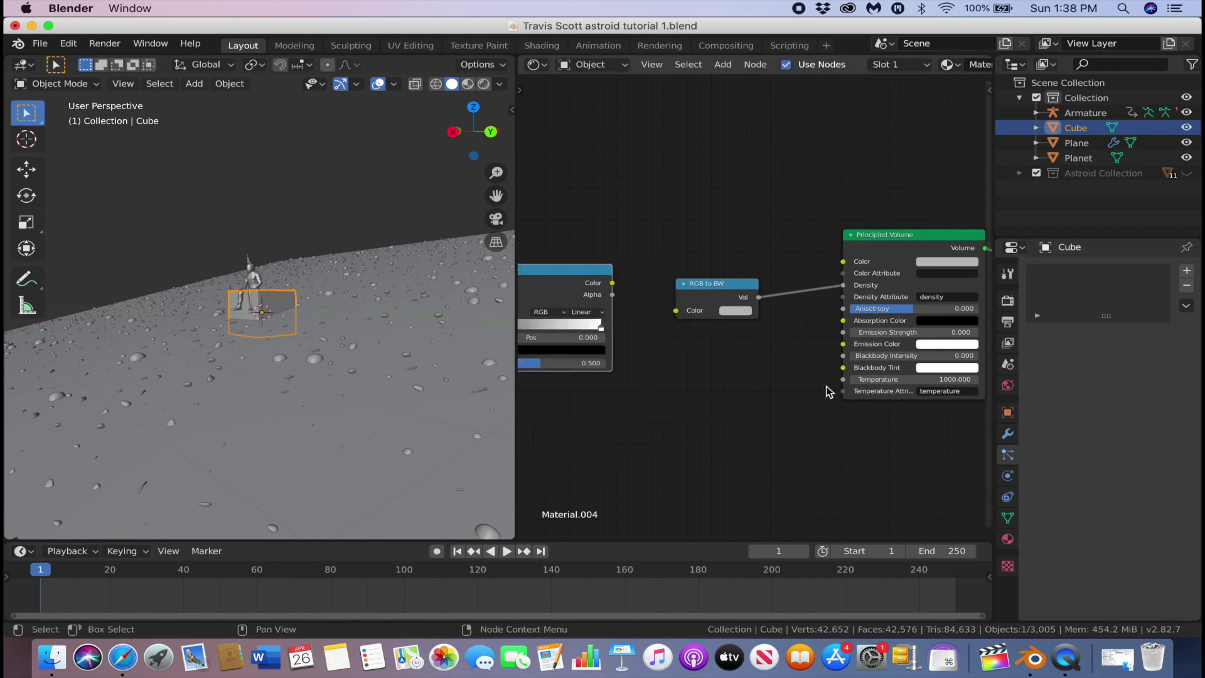
pyautogui.scroll(-2, 679, 371)
pyautogui.scroll(3, 756, 393)
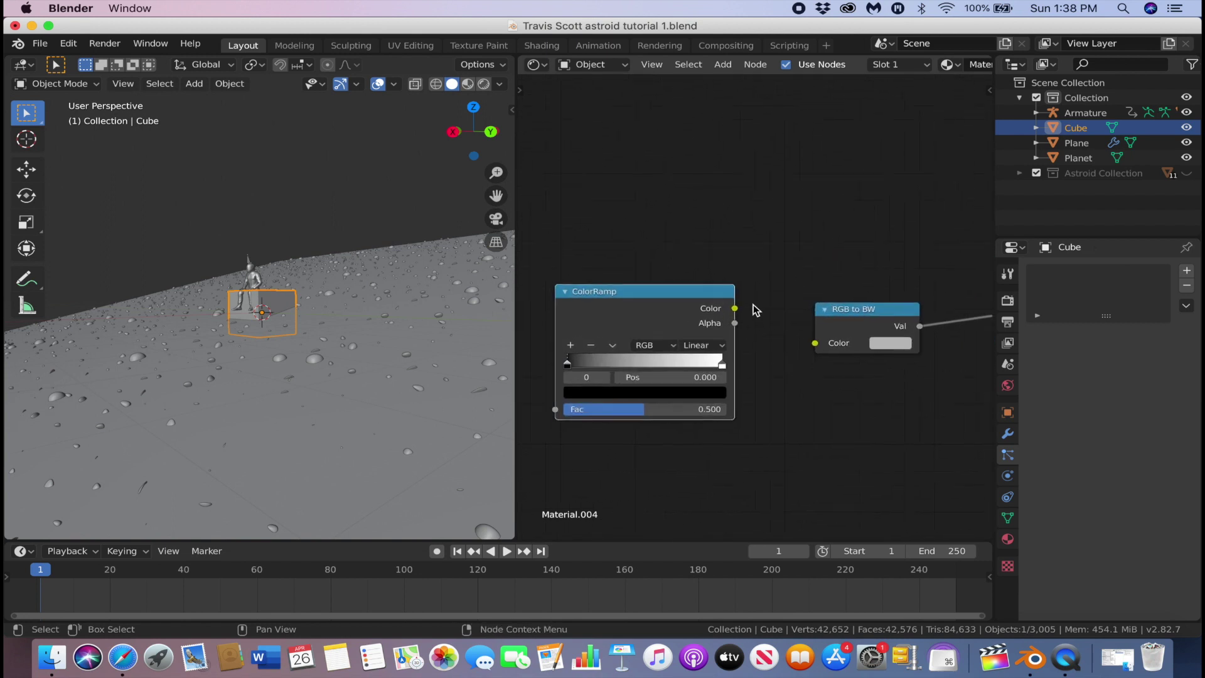
pyautogui.moveTo(735, 308); pyautogui.dragTo(814, 343)
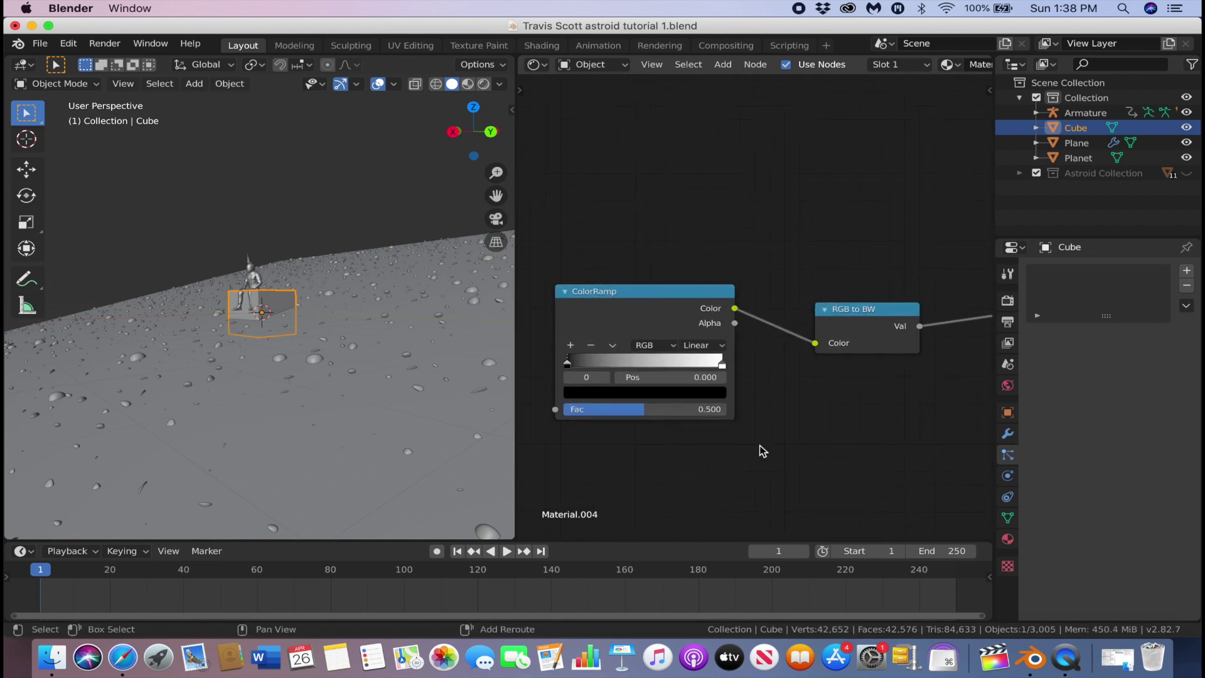
# Step: Link a Voronoi Texture's Distance output to the ColorRamp's Fac input and switch the 3D viewport to Material Preview shading
pyautogui.moveTo(761, 451); pyautogui.dragTo(847, 444, button='middle')
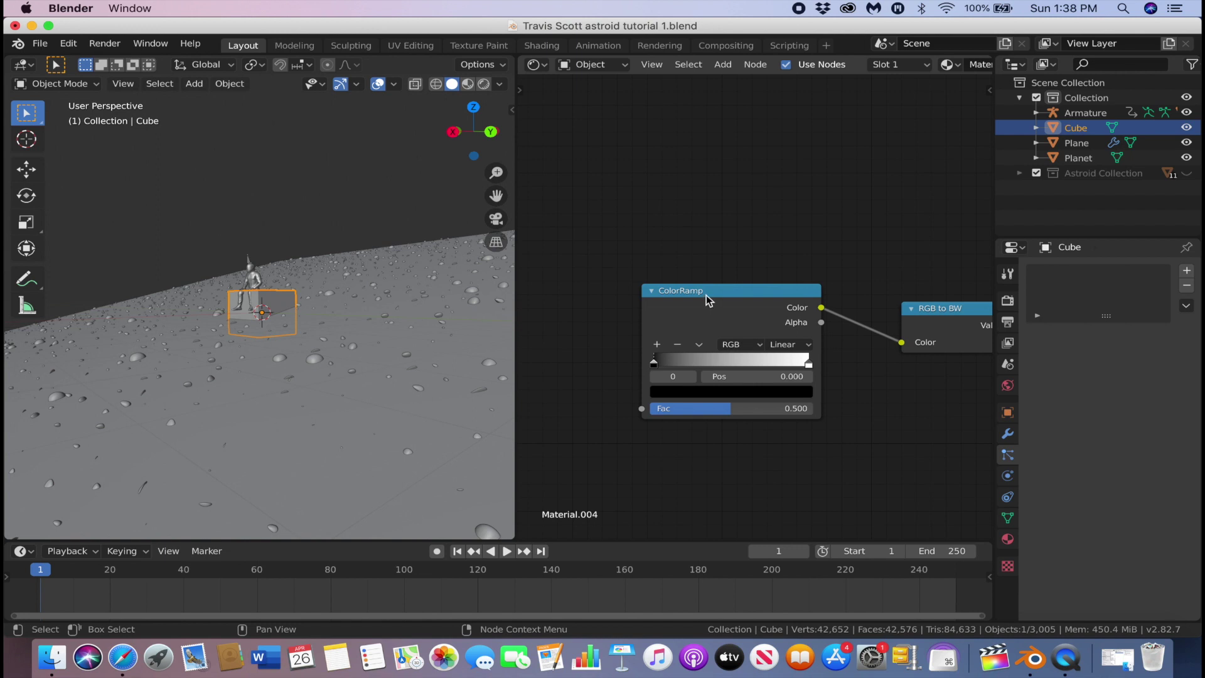
pyautogui.moveTo(680, 319); pyautogui.dragTo(761, 422)
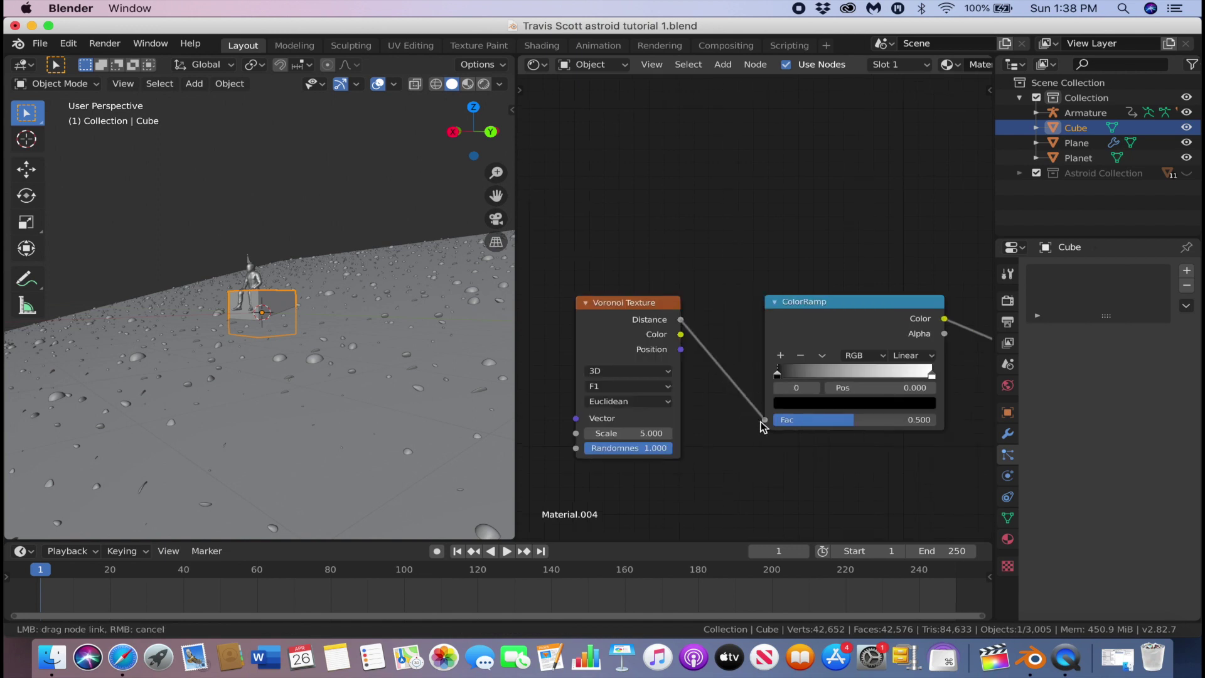
pyautogui.click(468, 84)
pyautogui.scroll(2, 372, 363)
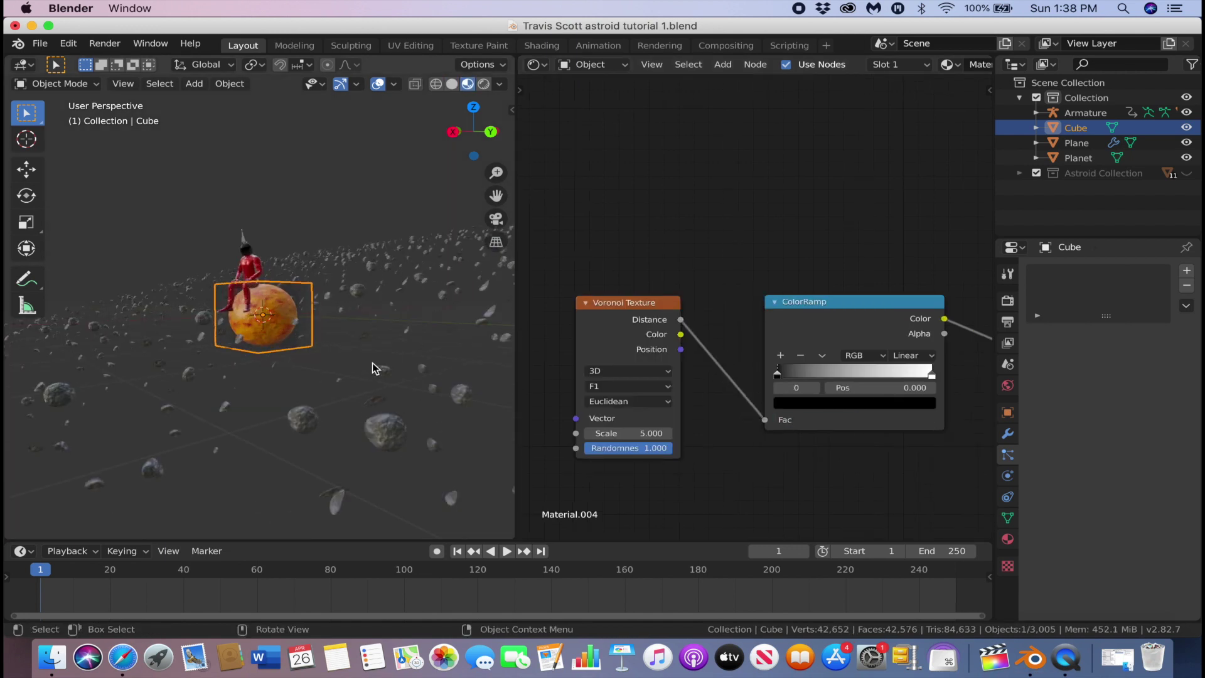
# Step: Switch the viewport to Solid shading, scale the cube up to 8, and flatten it to a Z scale of about -0.48
pyautogui.moveTo(686, 384)
pyautogui.mouseDown()
pyautogui.moveTo(751, 389)
pyautogui.moveTo(683, 382)
pyautogui.mouseUp()
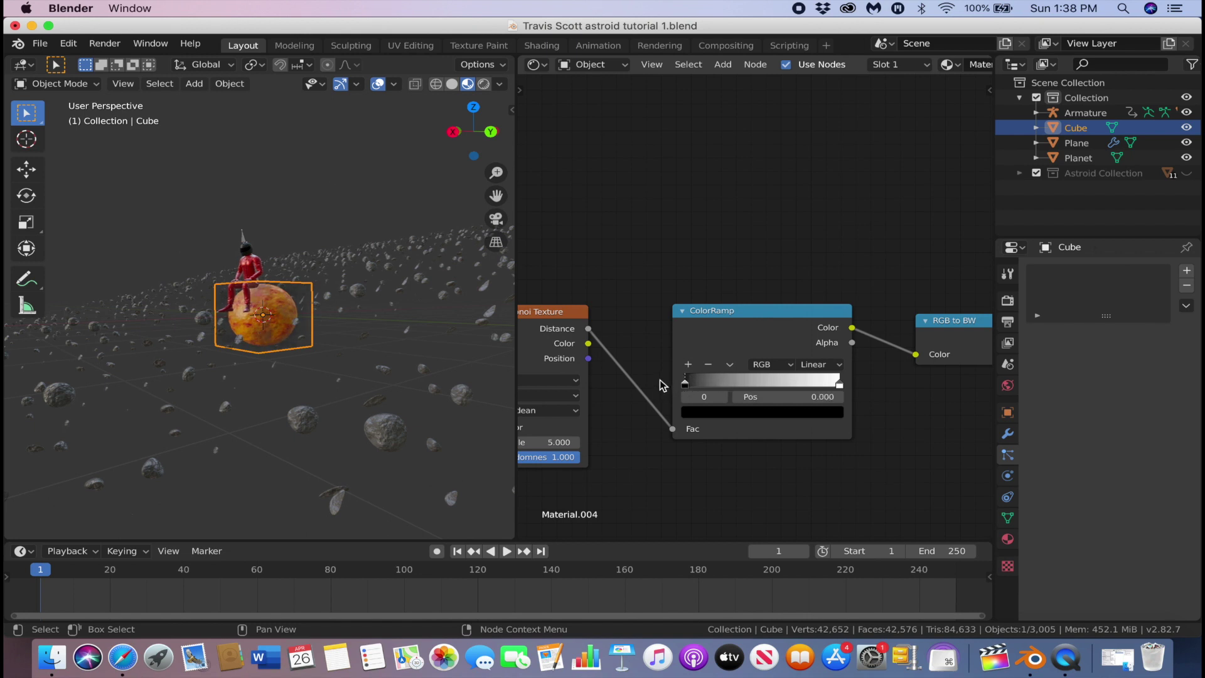
pyautogui.press('z')
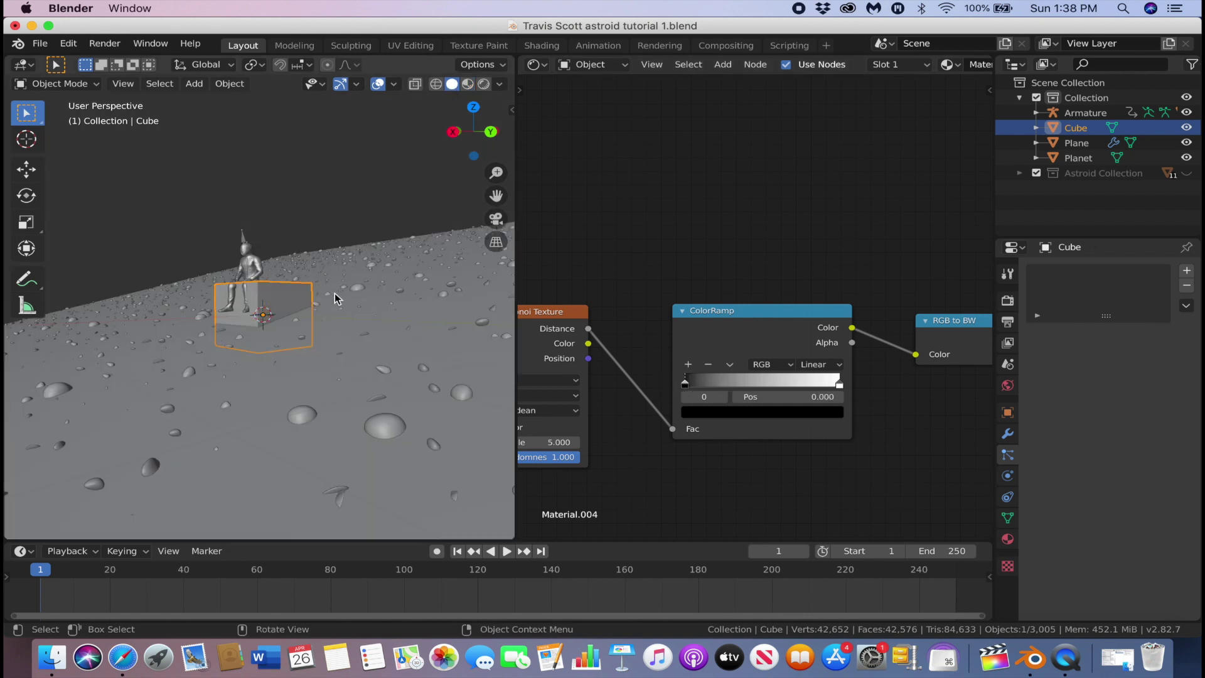
pyautogui.press('s')
pyautogui.click(333, 287)
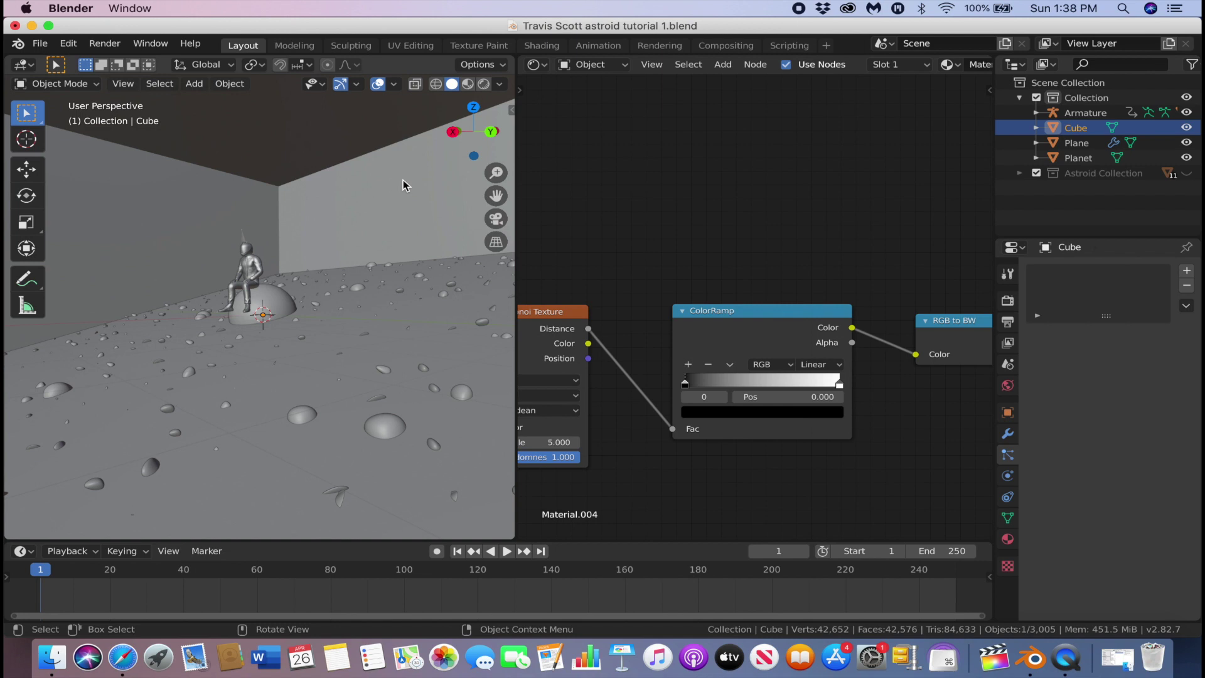
pyautogui.click(1009, 413)
pyautogui.moveTo(1132, 463); pyautogui.dragTo(1072, 462)
# Step: Rotate the flattened cube about 16.7° around the global Y axis
pyautogui.scroll(-8, 415, 291)
pyautogui.press('r')
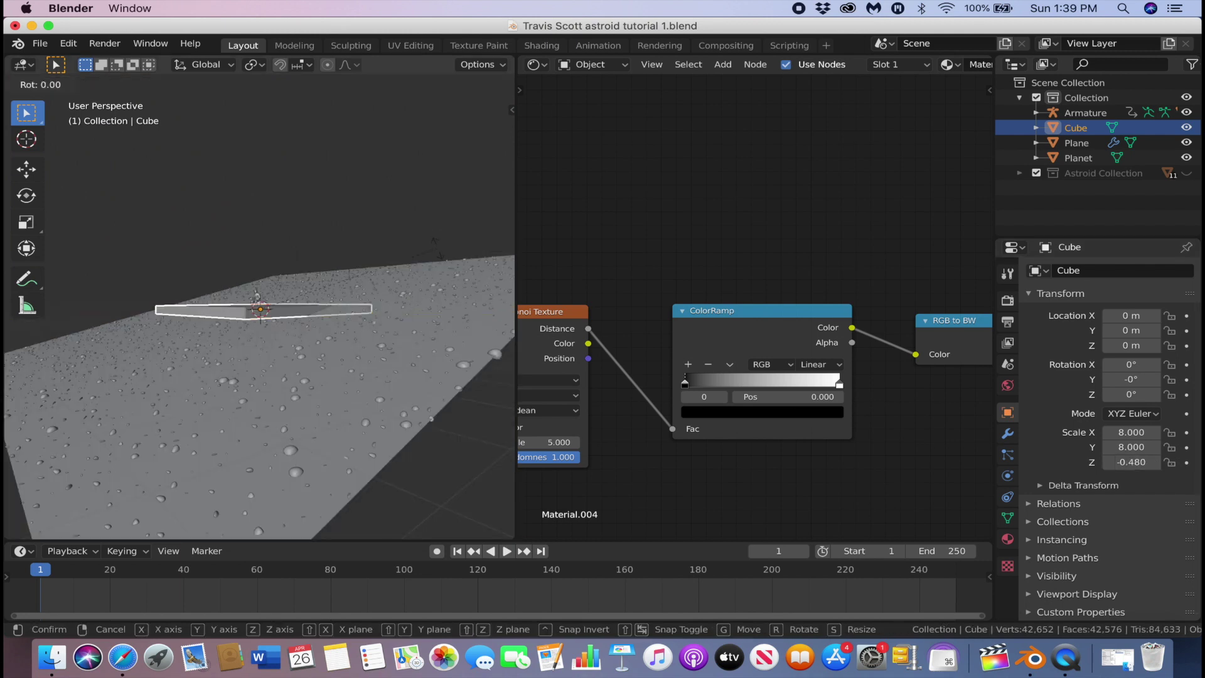
pyautogui.press('z')
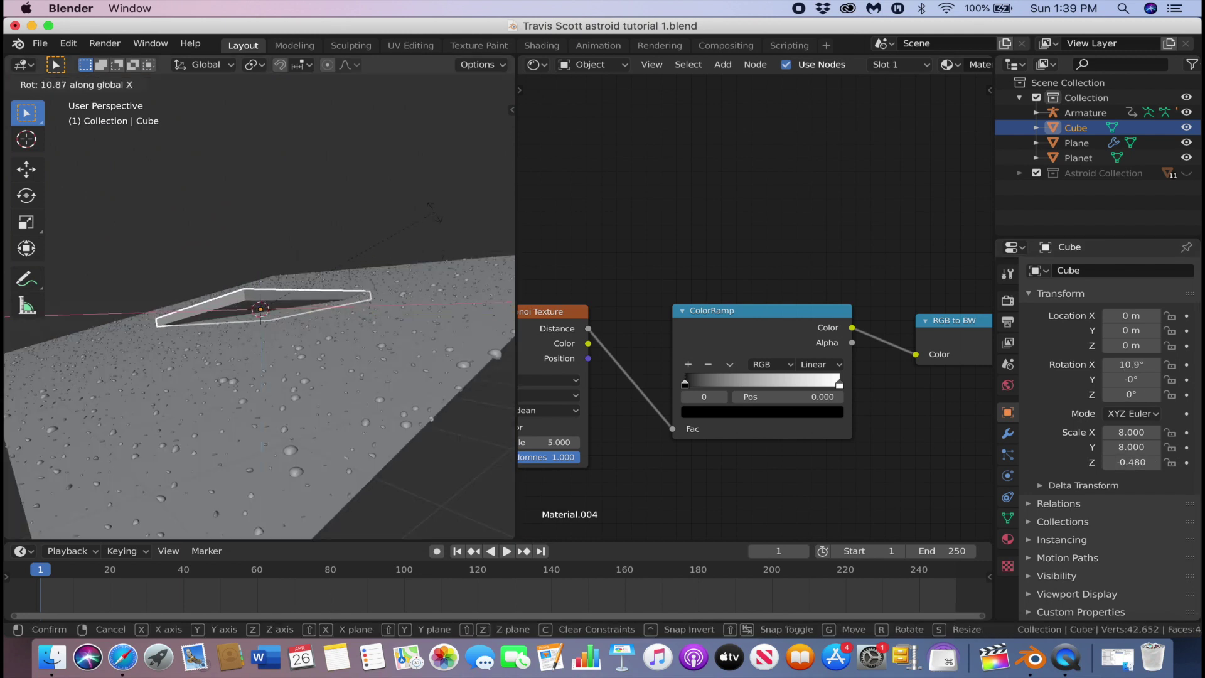
pyautogui.press('y')
pyautogui.click(433, 193)
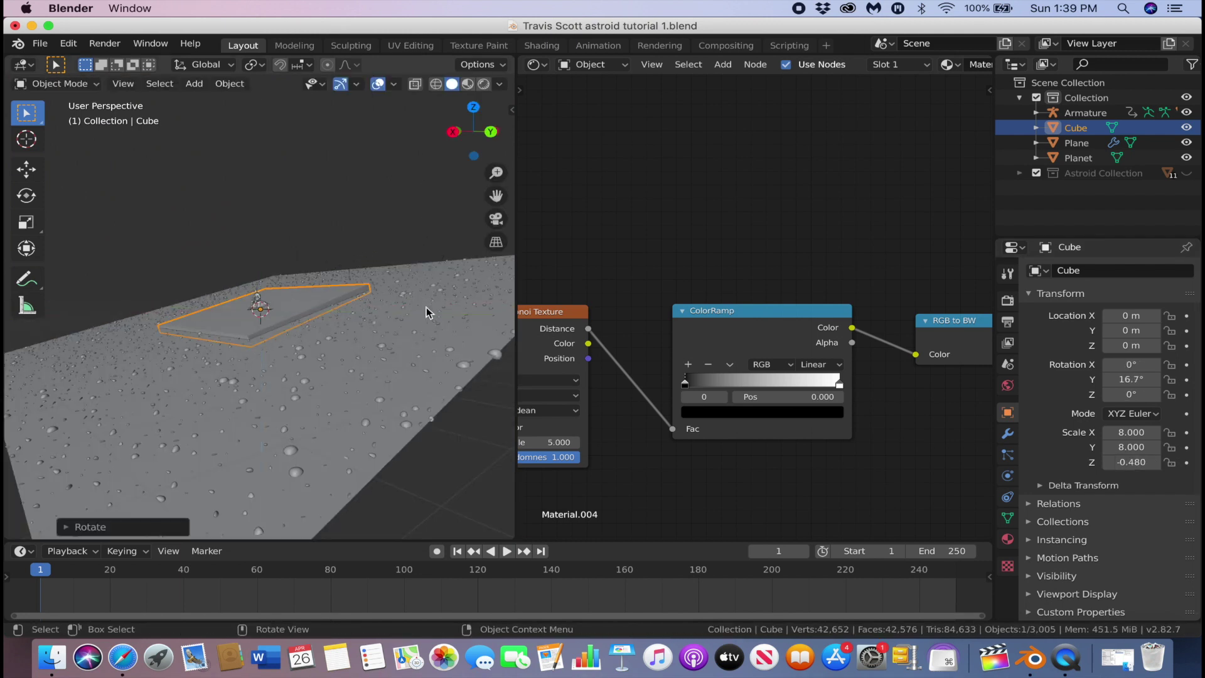
# Step: Scale the tilted slab up to about 23.3 so it covers the asteroid field, and thin it along global Z to about -0.43
pyautogui.press('s')
pyautogui.click(384, 261)
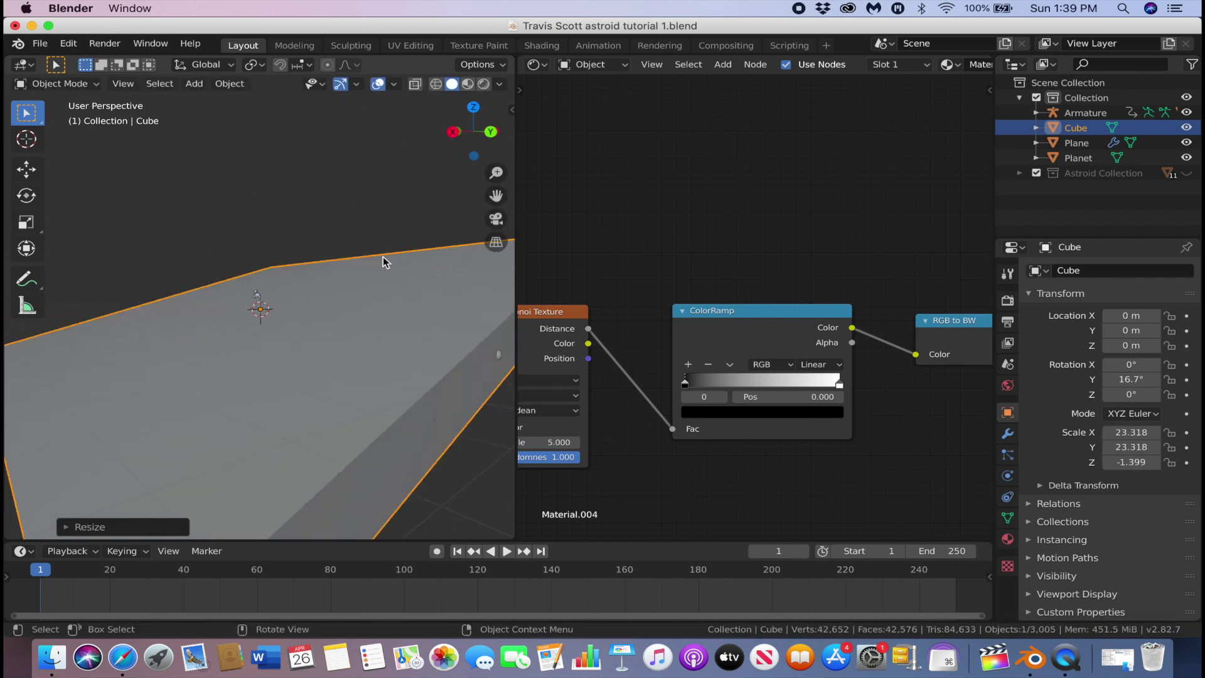
pyautogui.press('s')
pyautogui.press('z')
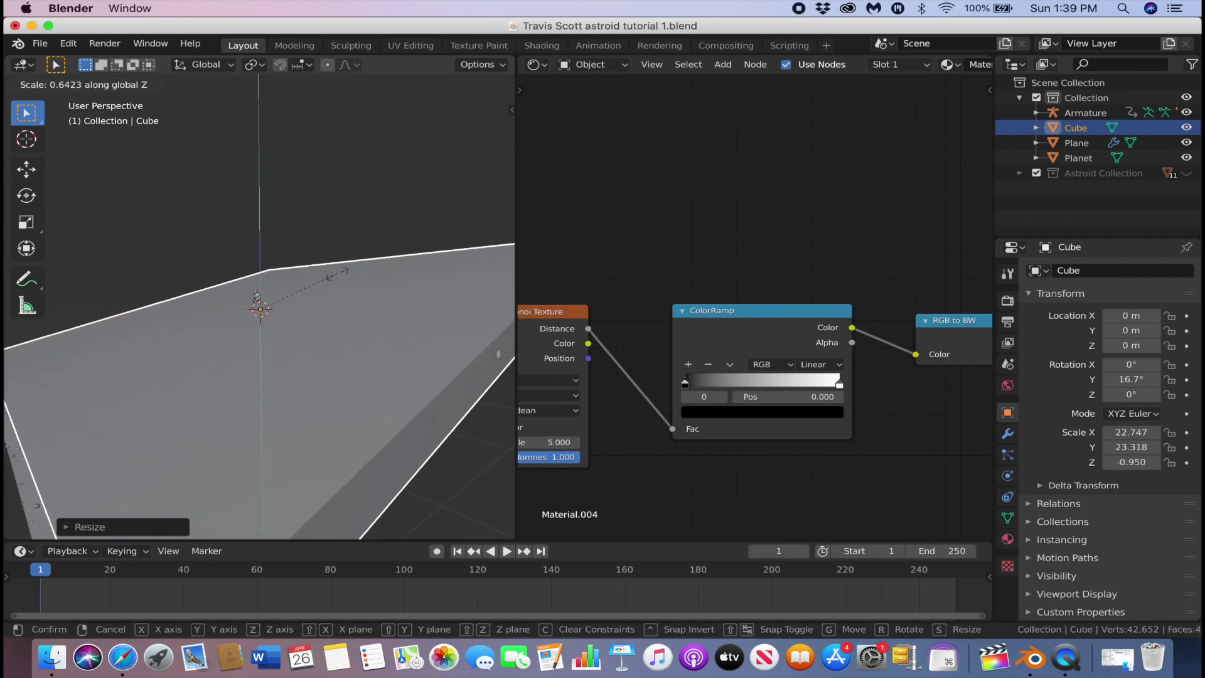
pyautogui.click(281, 290)
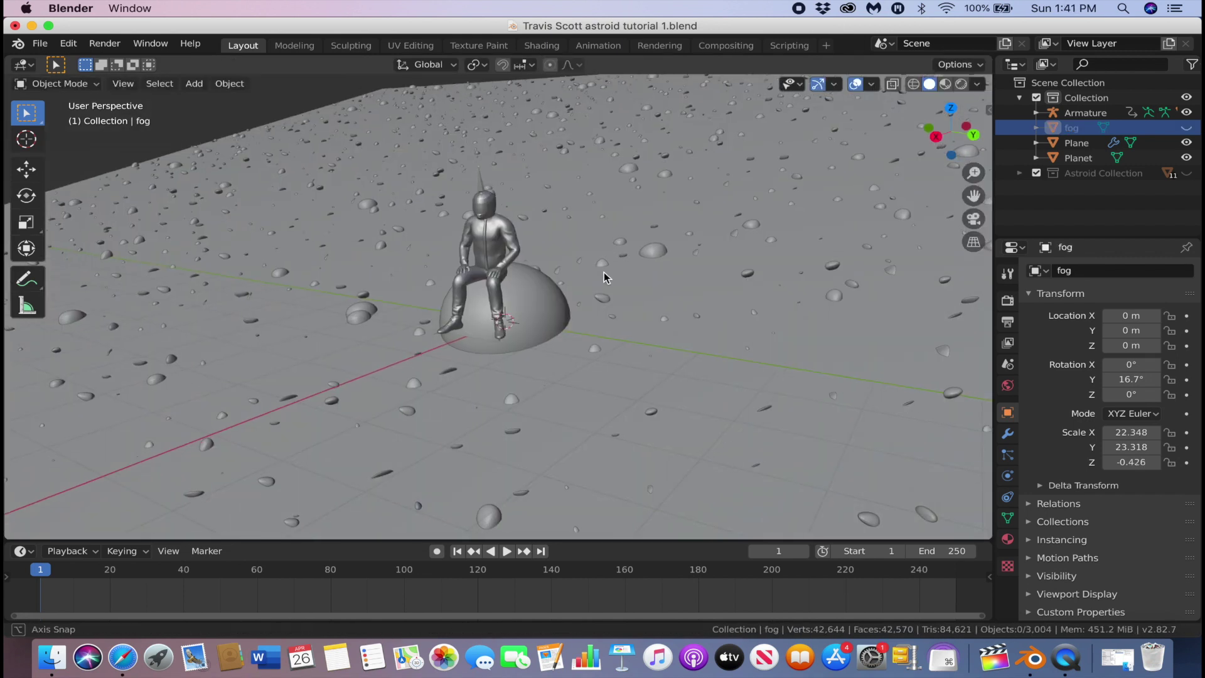
# Step: Add a Bezier circle and raise it along Z to about 1.22 m
pyautogui.moveTo(604, 272)
pyautogui.mouseDown(button='middle')
pyautogui.moveTo(592, 258)
pyautogui.moveTo(602, 252)
pyautogui.mouseUp(button='middle')
pyautogui.hotkey('shift', 'a')
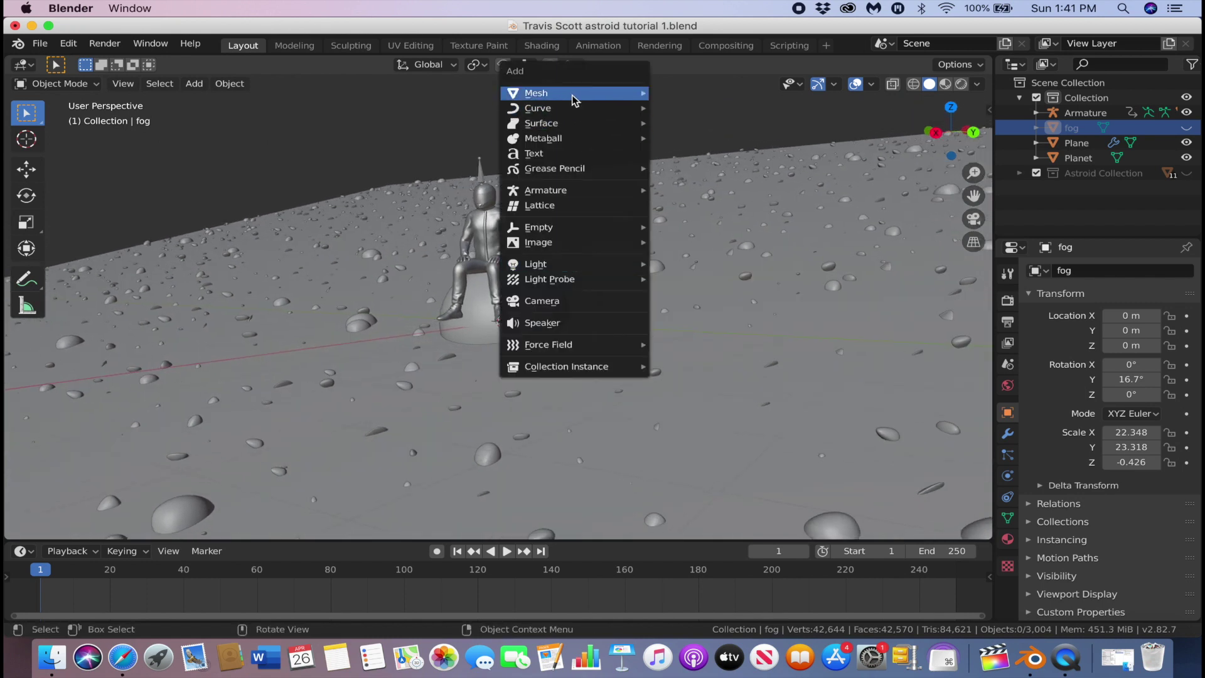
pyautogui.moveTo(534, 93)
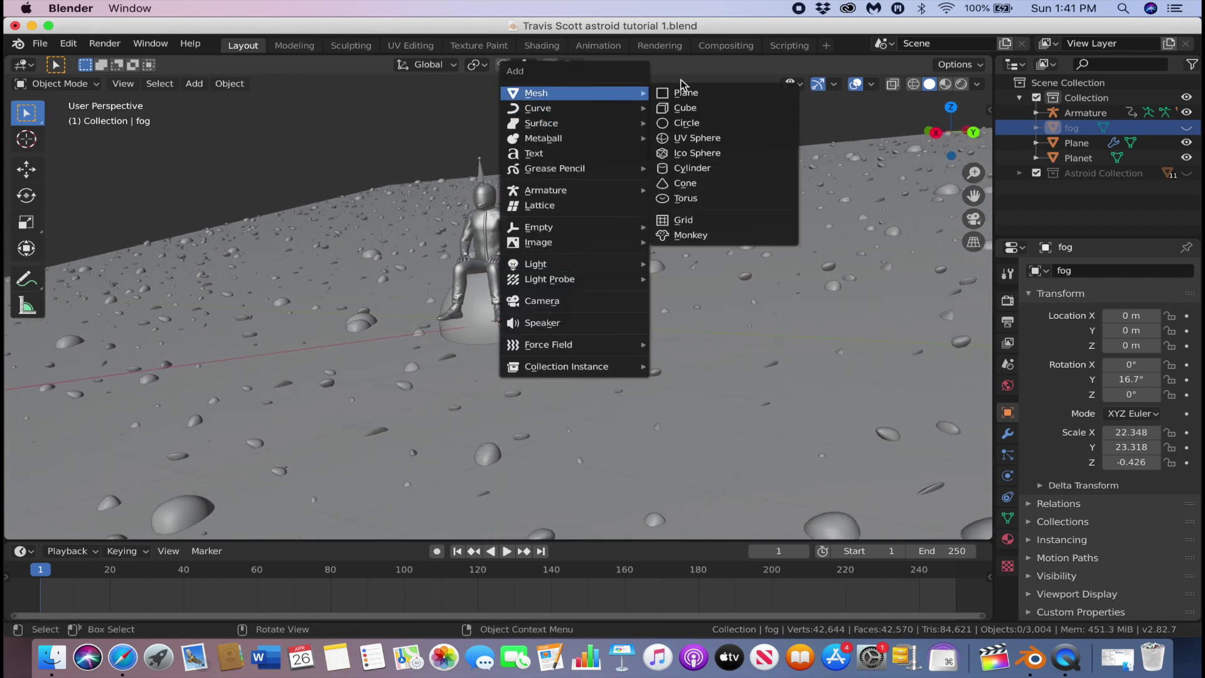
pyautogui.moveTo(626, 110)
pyautogui.click(700, 122)
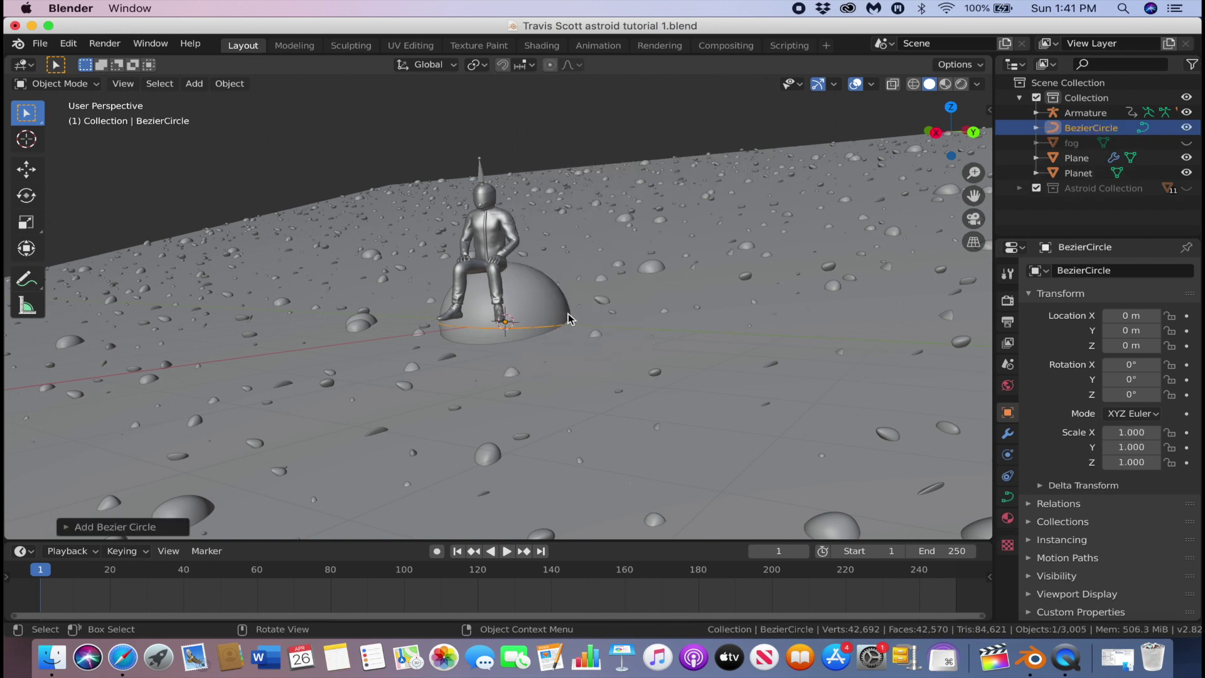
pyautogui.press('g')
pyautogui.press('z')
pyautogui.click(557, 219)
# Step: From the top view, centre the Bezier circle around the figure at about X 0.57 m, Y 0.10 m and scale it to about 1.67
pyautogui.moveTo(559, 222); pyautogui.dragTo(573, 314, button='middle')
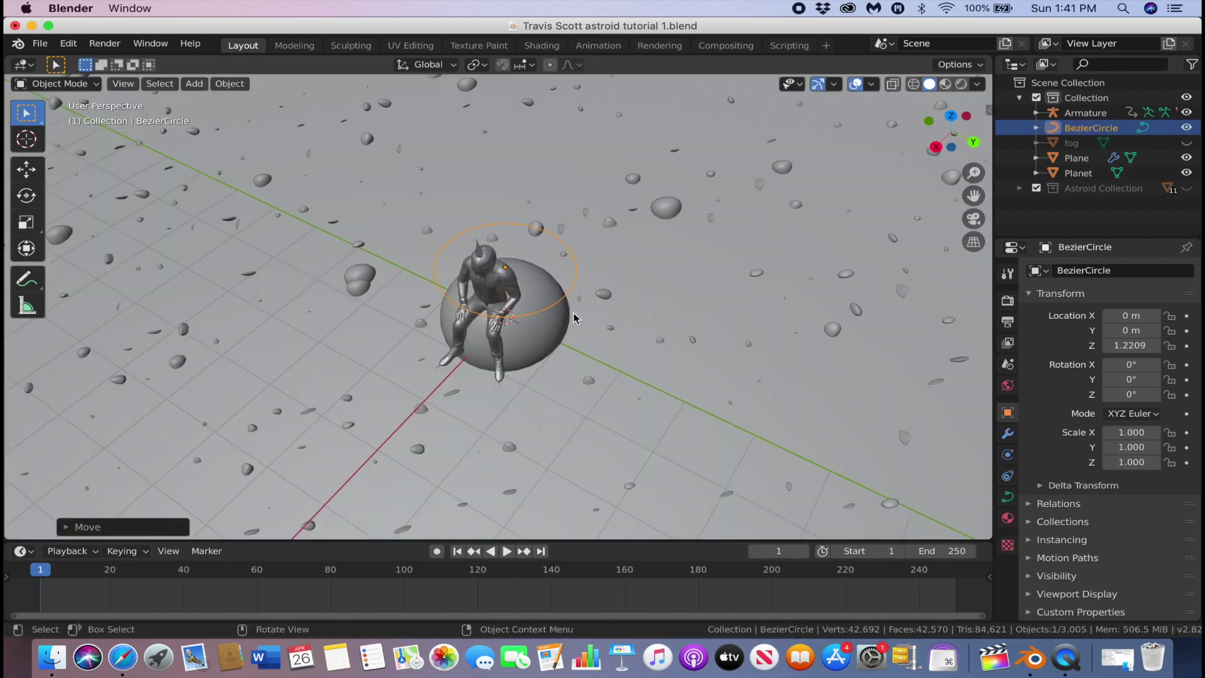
pyautogui.press('KP_7')
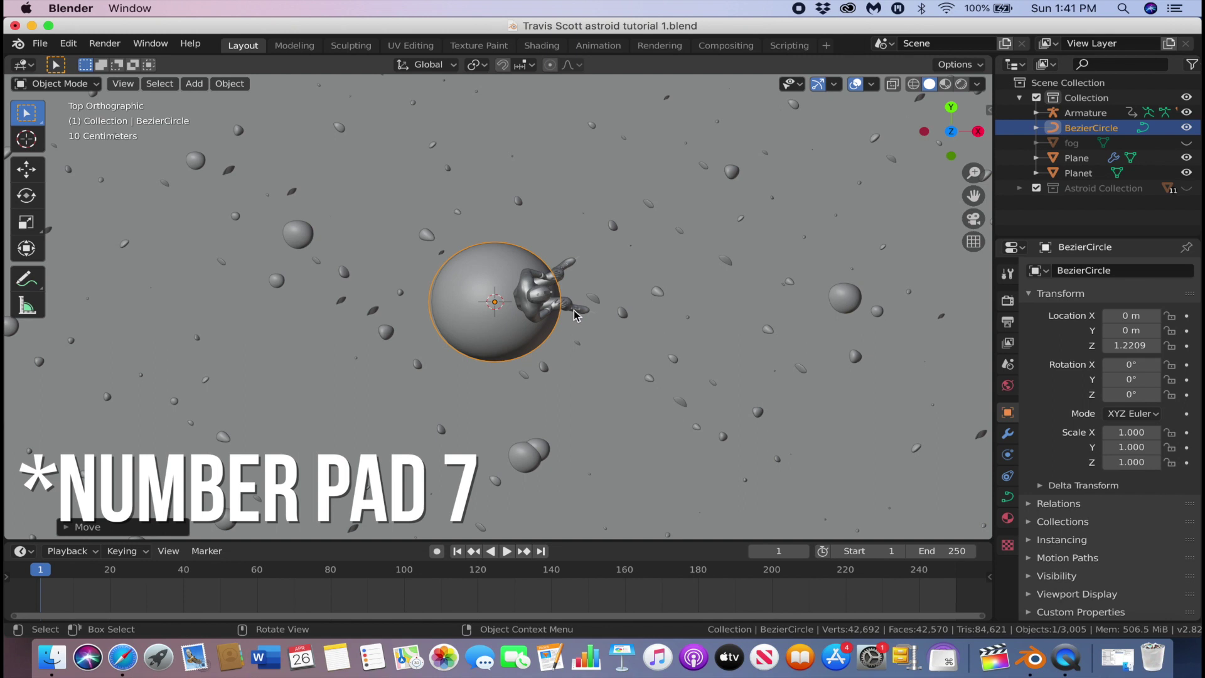
pyautogui.press('g')
pyautogui.press('x')
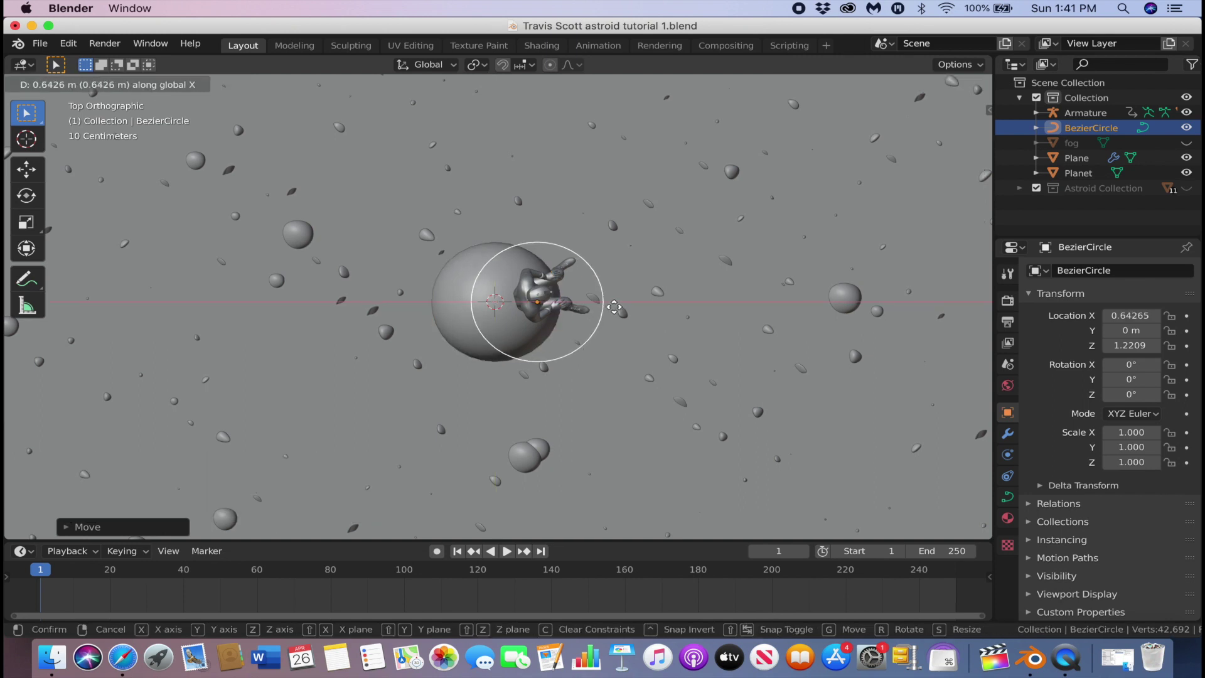
pyautogui.click(612, 307)
pyautogui.press('g')
pyautogui.press('y')
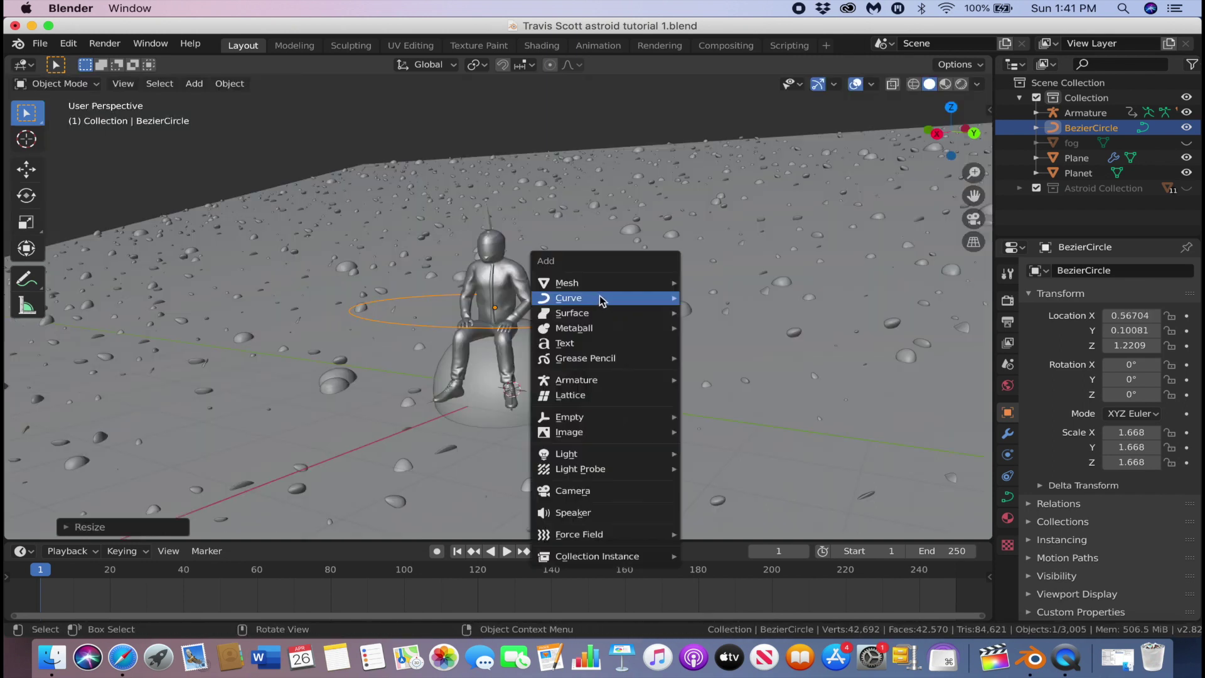
# Step: Add a UV sphere, move it to about Y 1.20 m and Z 1.20 m near the circle, and scale it down to about 0.16
pyautogui.moveTo(638, 288)
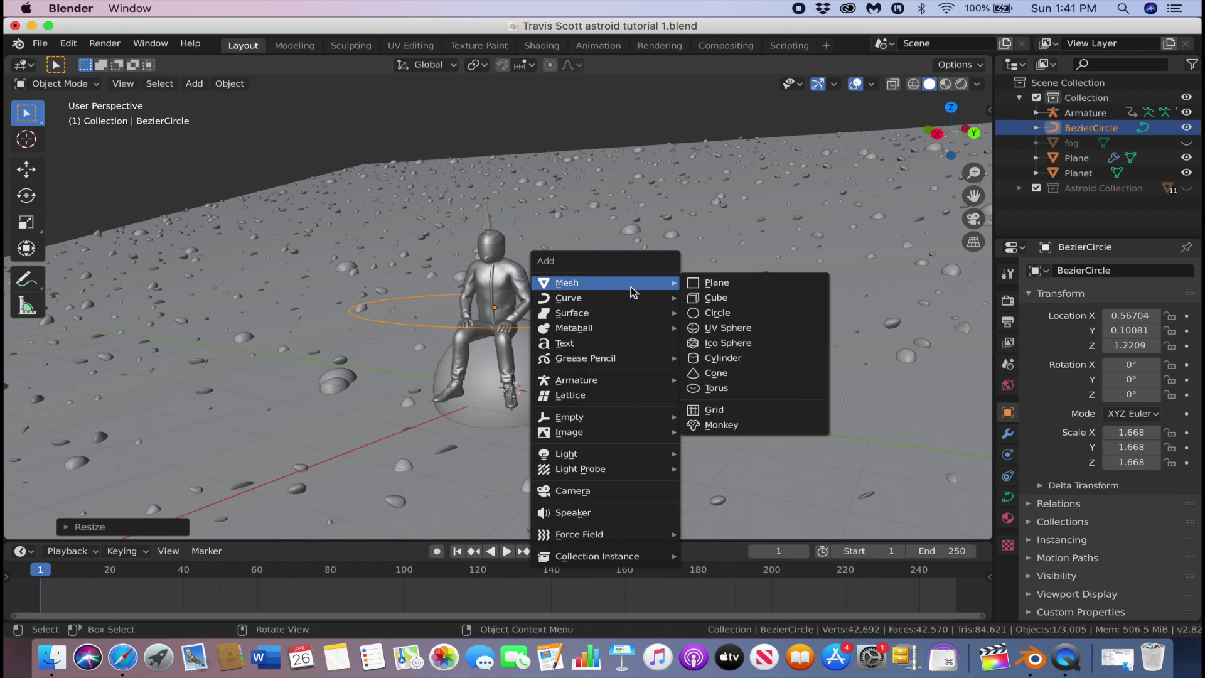
pyautogui.click(753, 327)
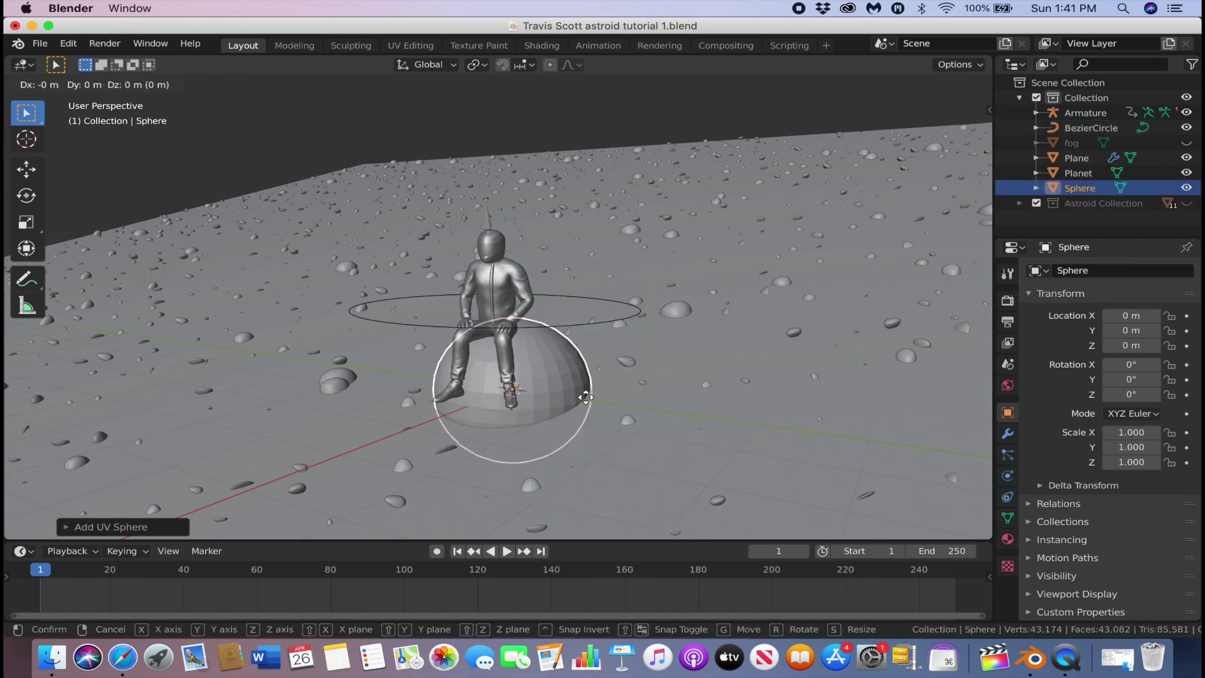
pyautogui.press('g')
pyautogui.press('z')
pyautogui.click(590, 317)
pyautogui.press('g')
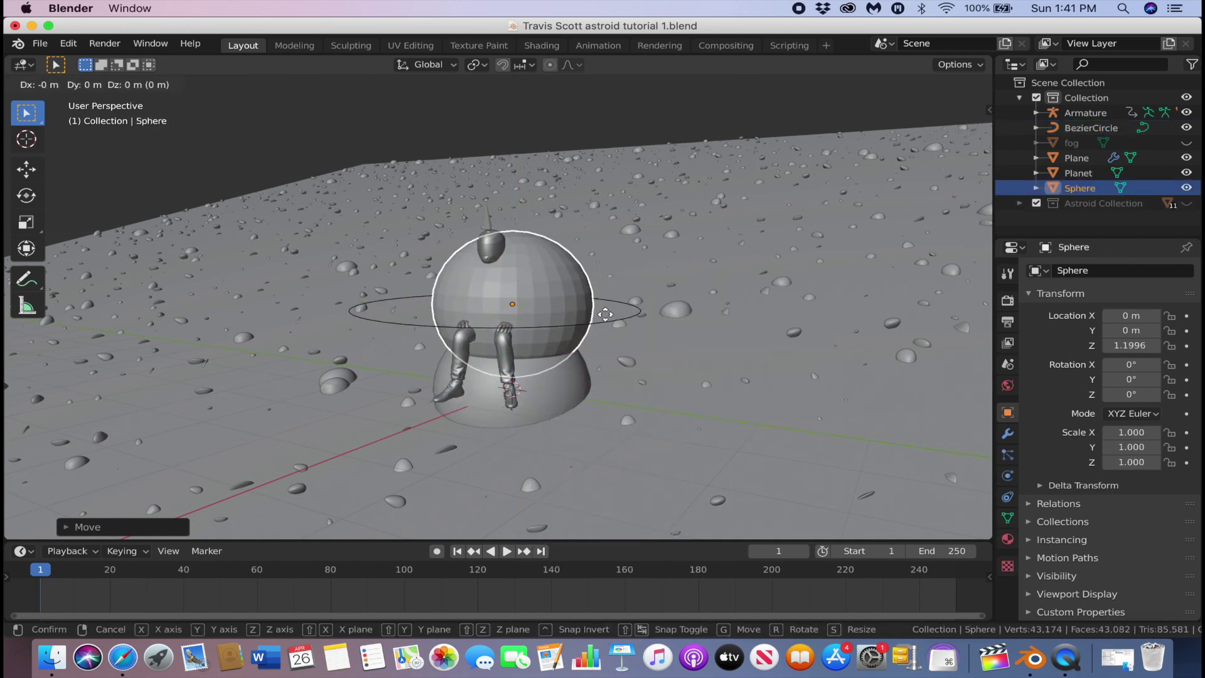
pyautogui.press('y')
pyautogui.click(736, 275)
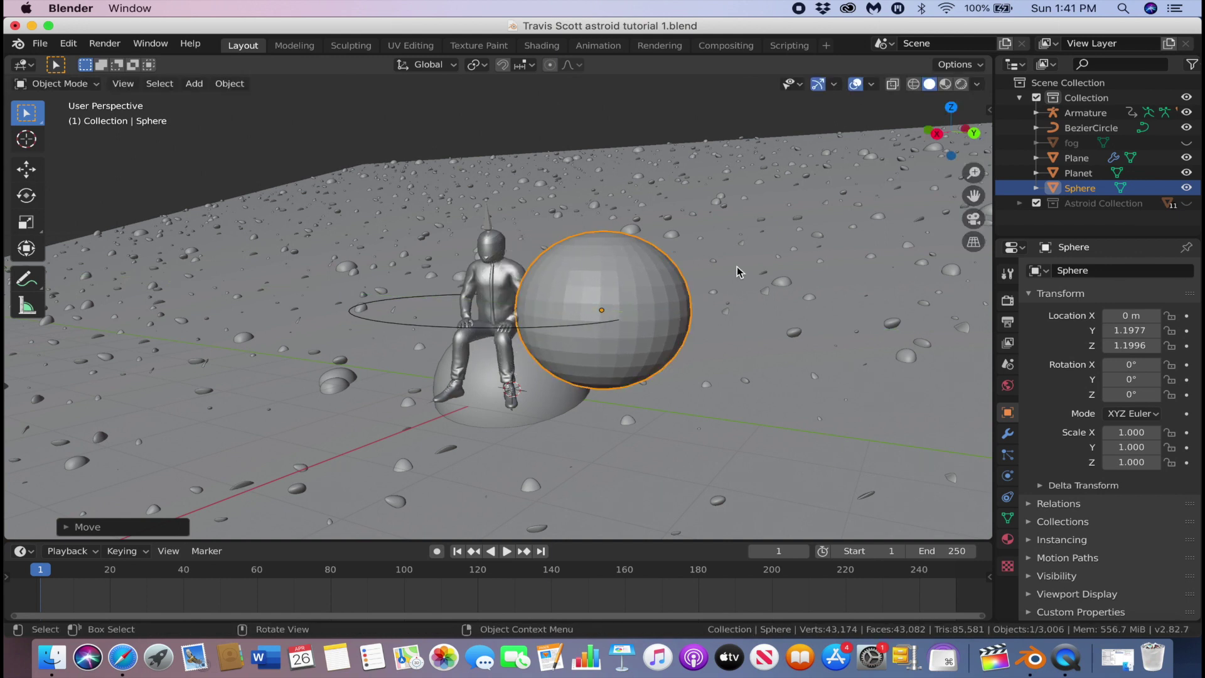
pyautogui.press('s')
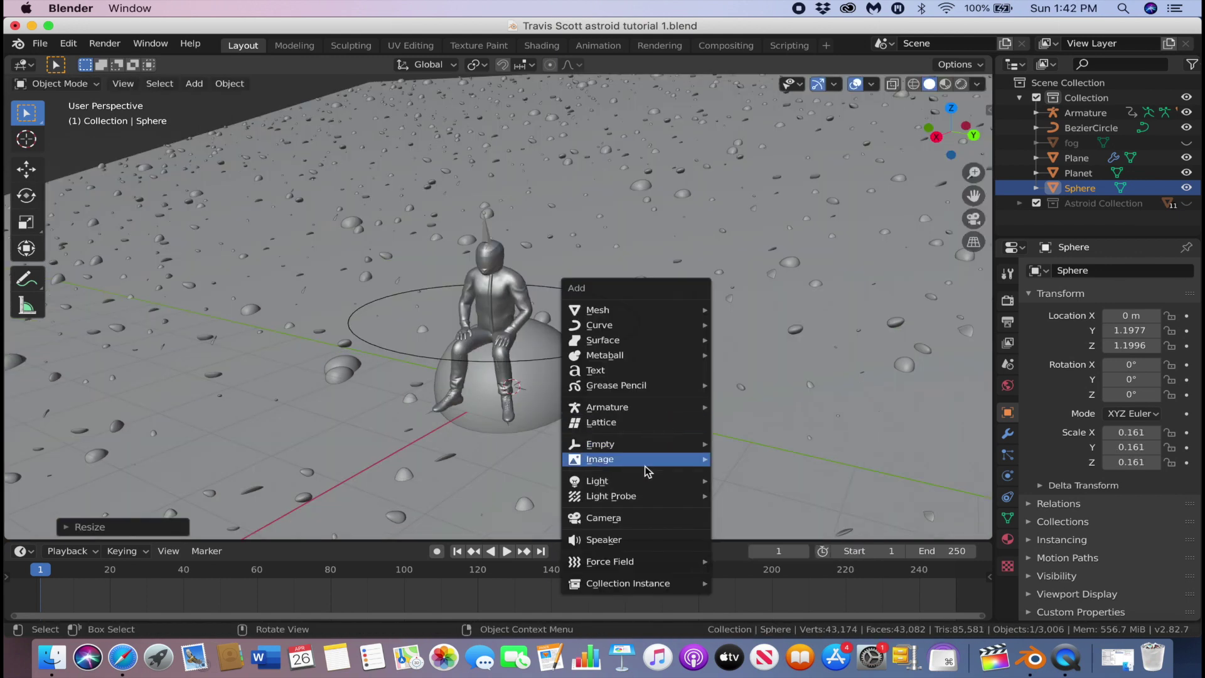
# Step: Add a point light and place it beside the small sphere at about Y 0.86 m and Z 1.40 m, shifted slightly along X
pyautogui.moveTo(687, 480)
pyautogui.click(759, 482)
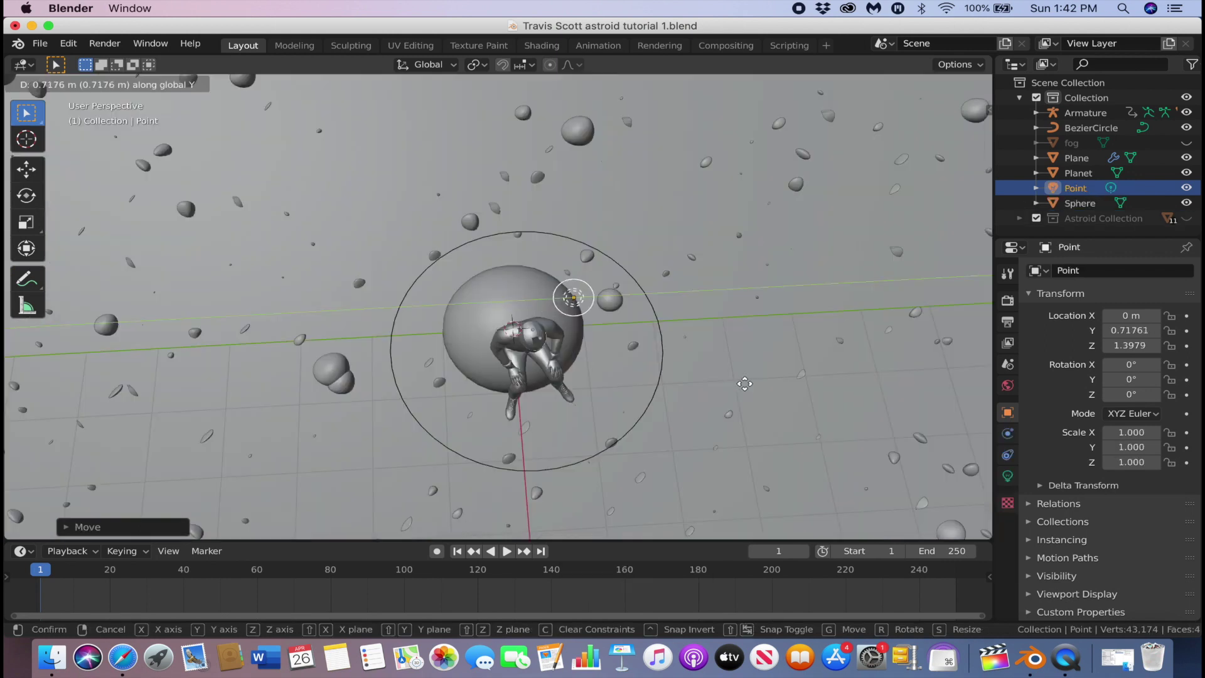
pyautogui.press('y')
pyautogui.press('y')
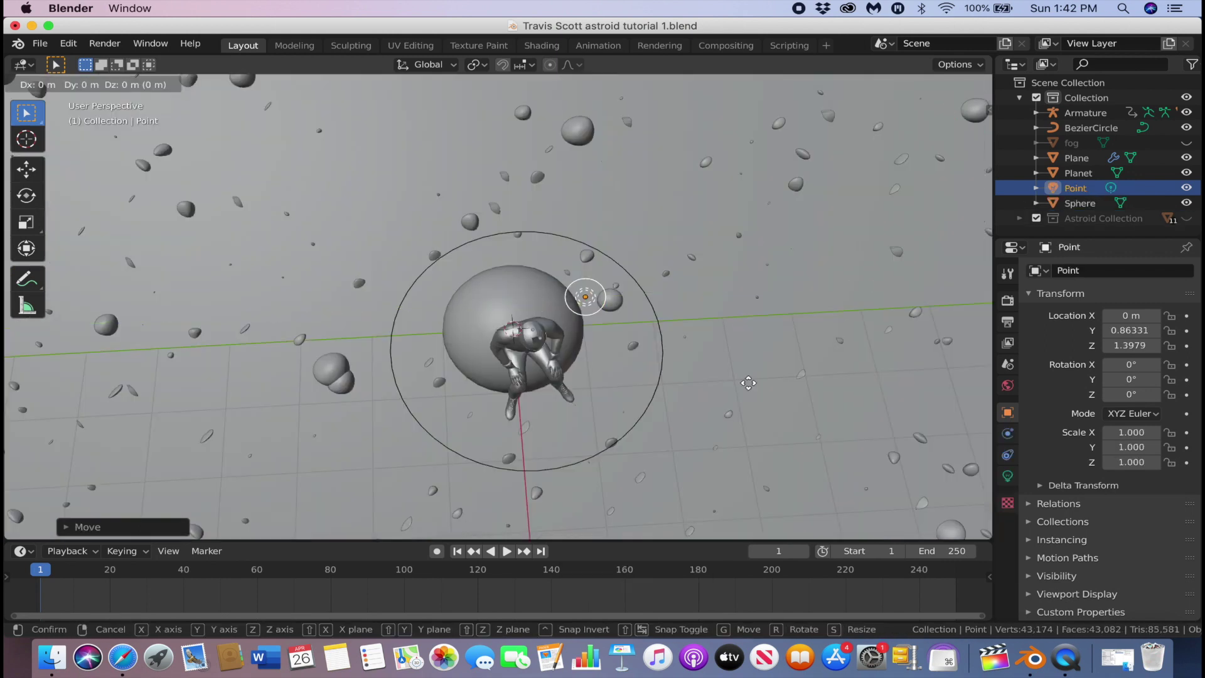
pyautogui.press('x')
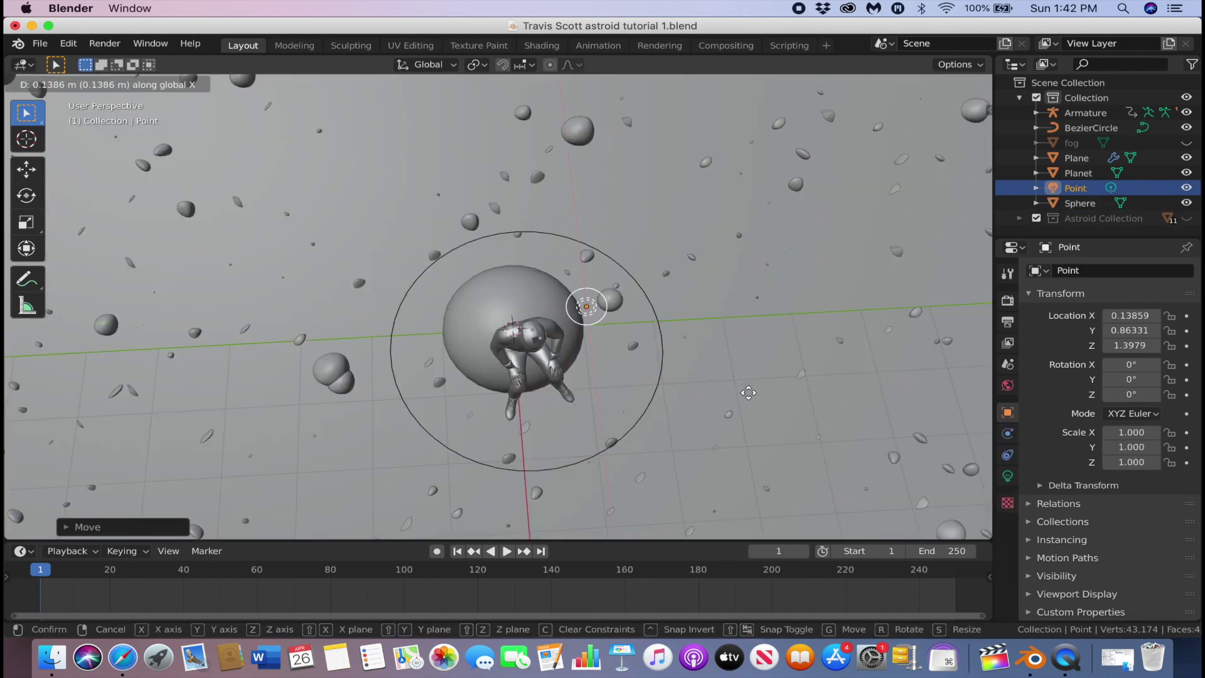
pyautogui.click(750, 397)
# Step: Create a new material for the small sphere and change its surface shader to Emission
pyautogui.moveTo(751, 398); pyautogui.dragTo(653, 306, button='middle')
pyautogui.click(595, 333)
pyautogui.moveTo(628, 314); pyautogui.dragTo(637, 302, button='middle')
pyautogui.click(1007, 540)
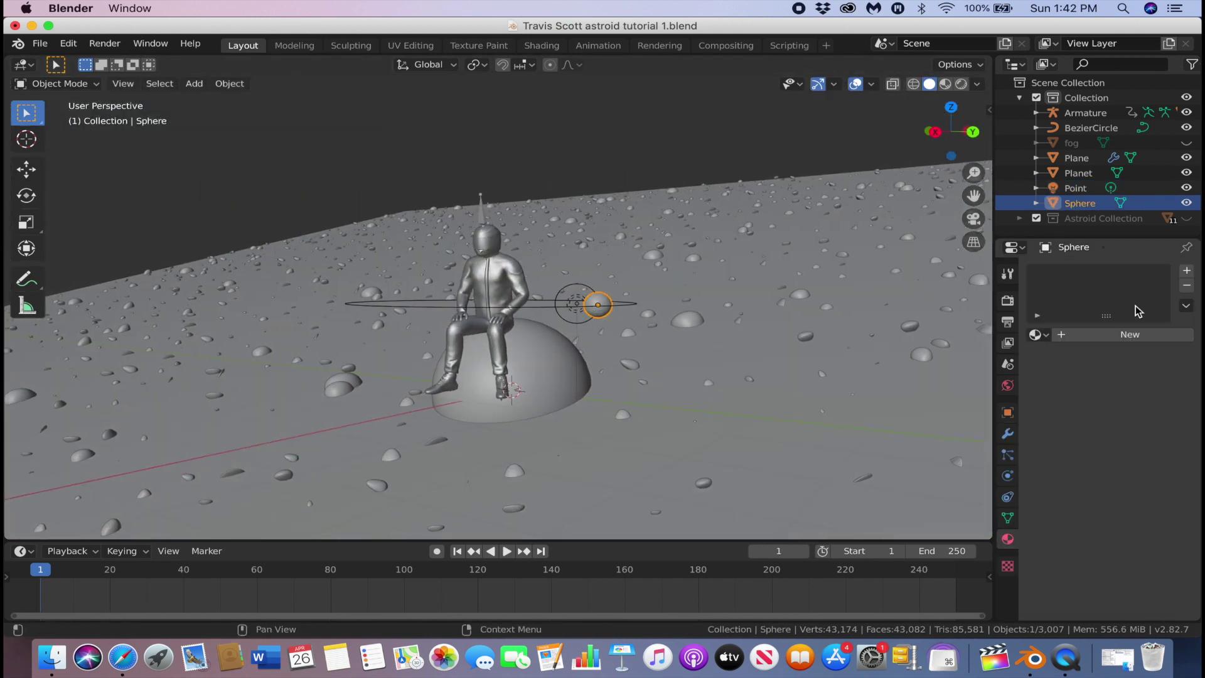
pyautogui.click(1130, 334)
pyautogui.click(1173, 425)
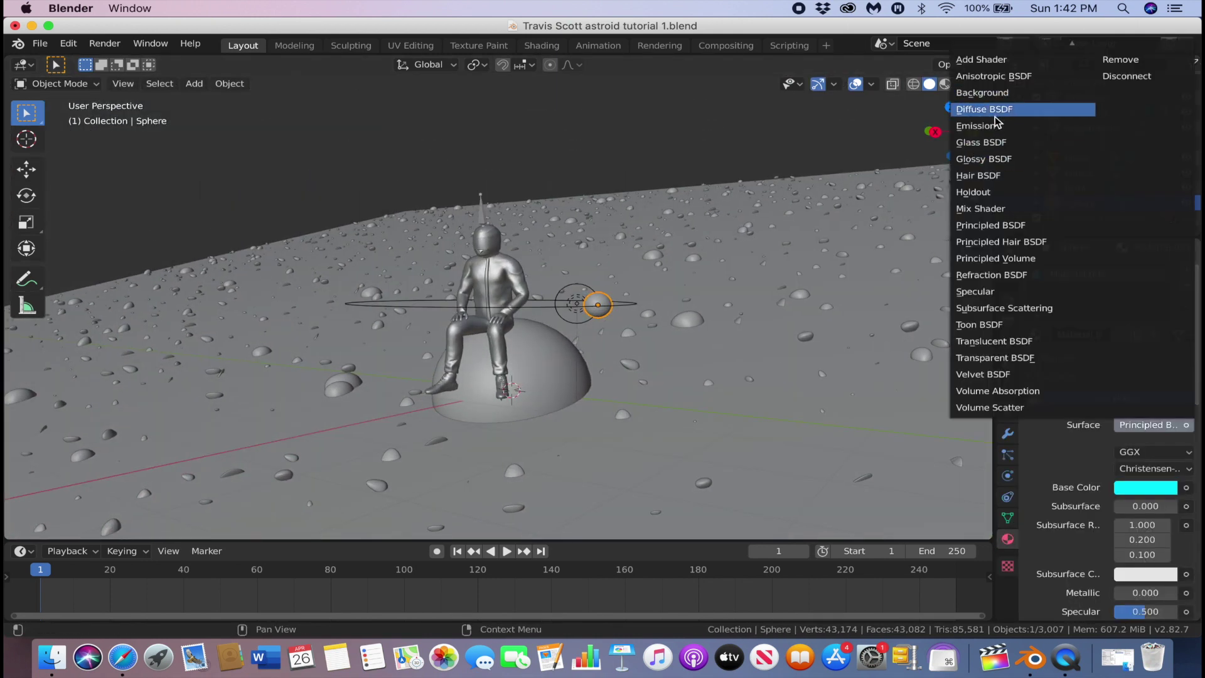
pyautogui.click(977, 125)
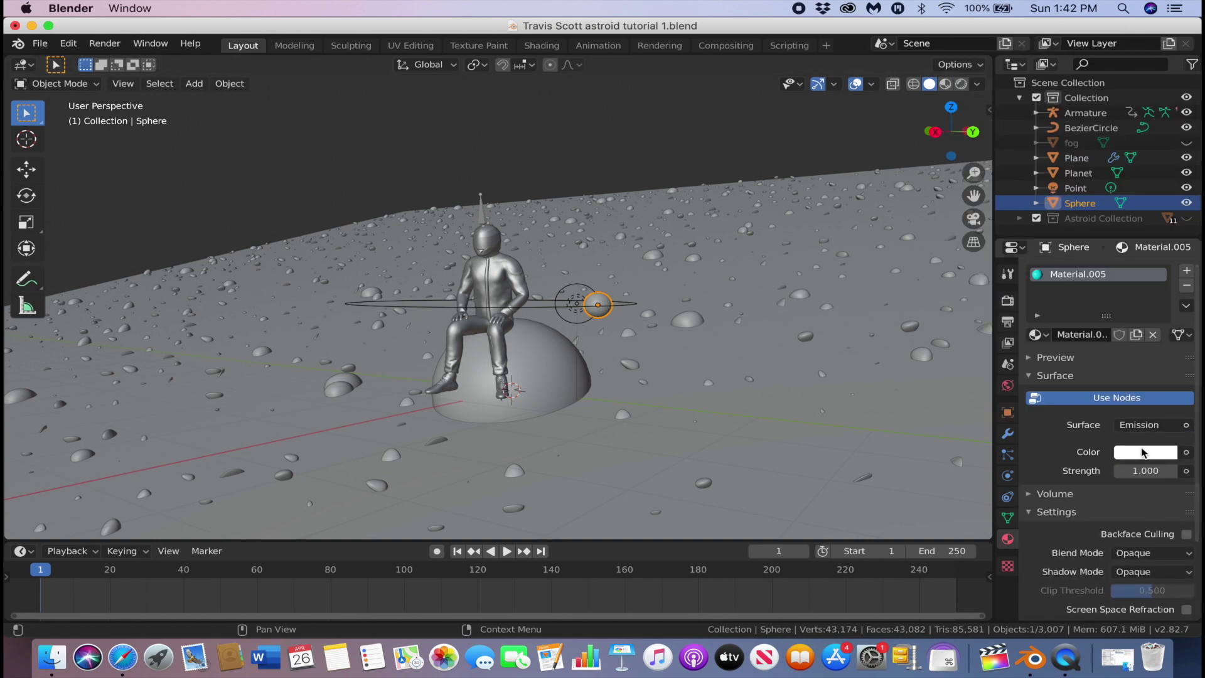
# Step: Set the small sphere's emission colour to cyan and its strength to 10
pyautogui.click(1144, 453)
pyautogui.click(1107, 268)
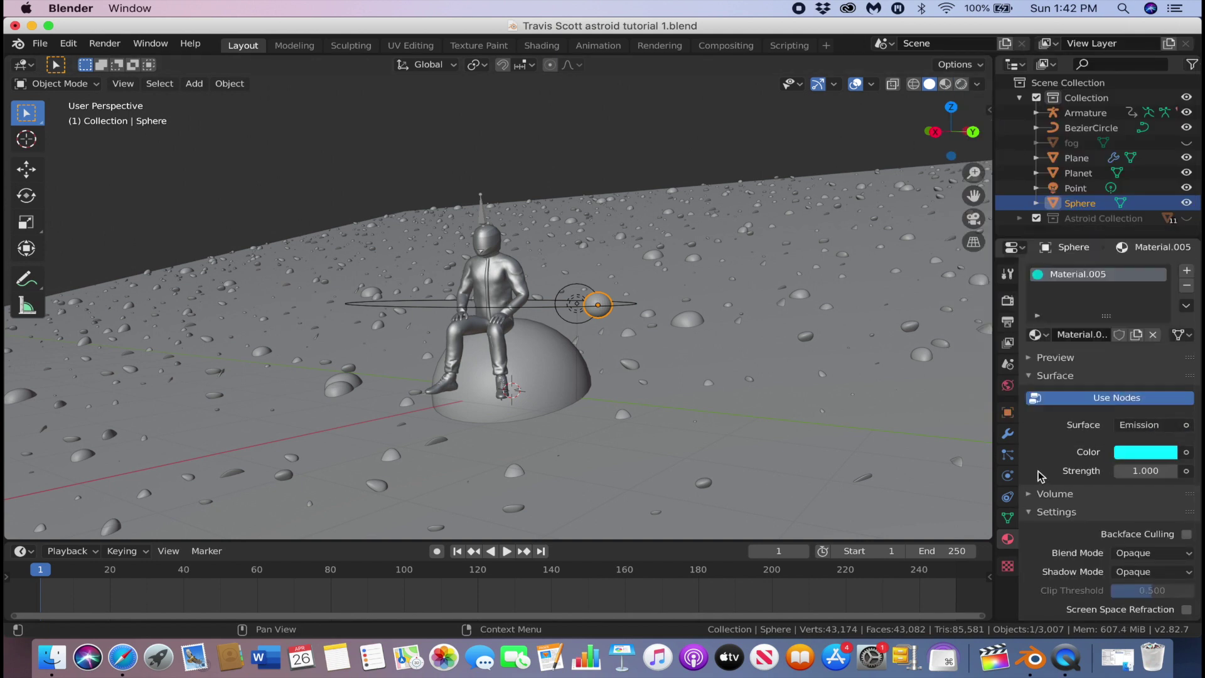
pyautogui.click(1140, 471)
pyautogui.write('10')
pyautogui.press('Return')
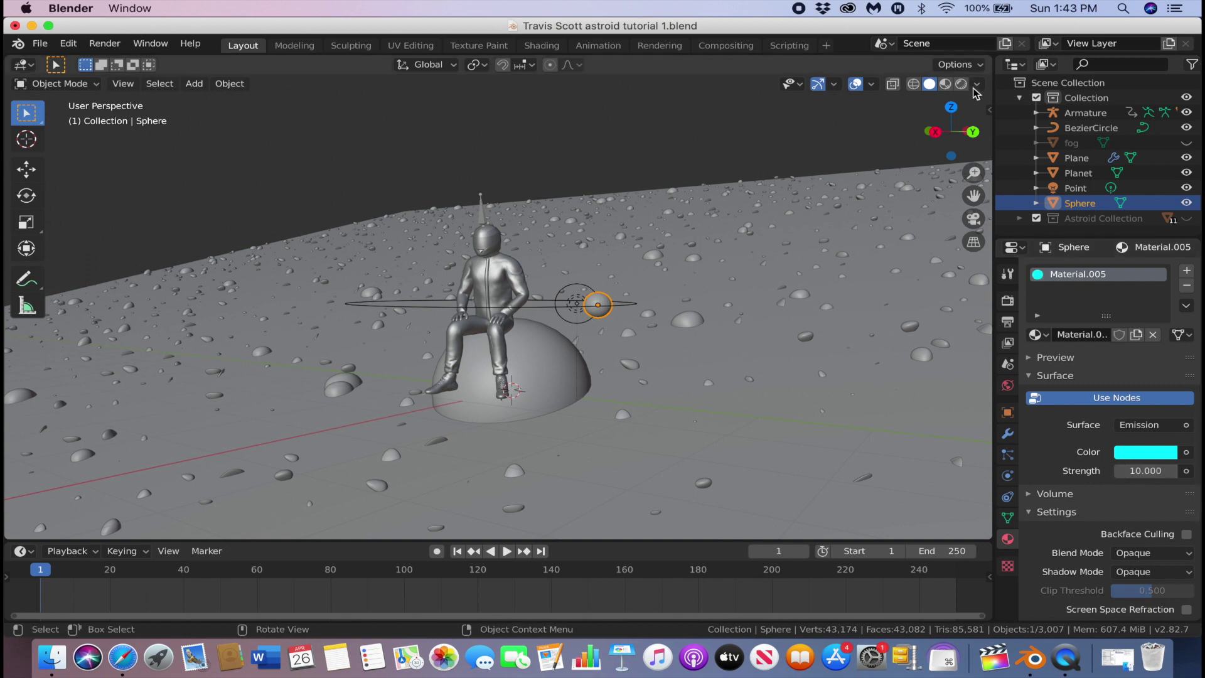
# Step: Switch to Rendered shading, sample the small sphere's cyan as the point light's colour, and set the light's power to 500 W
pyautogui.click(961, 83)
pyautogui.click(576, 300)
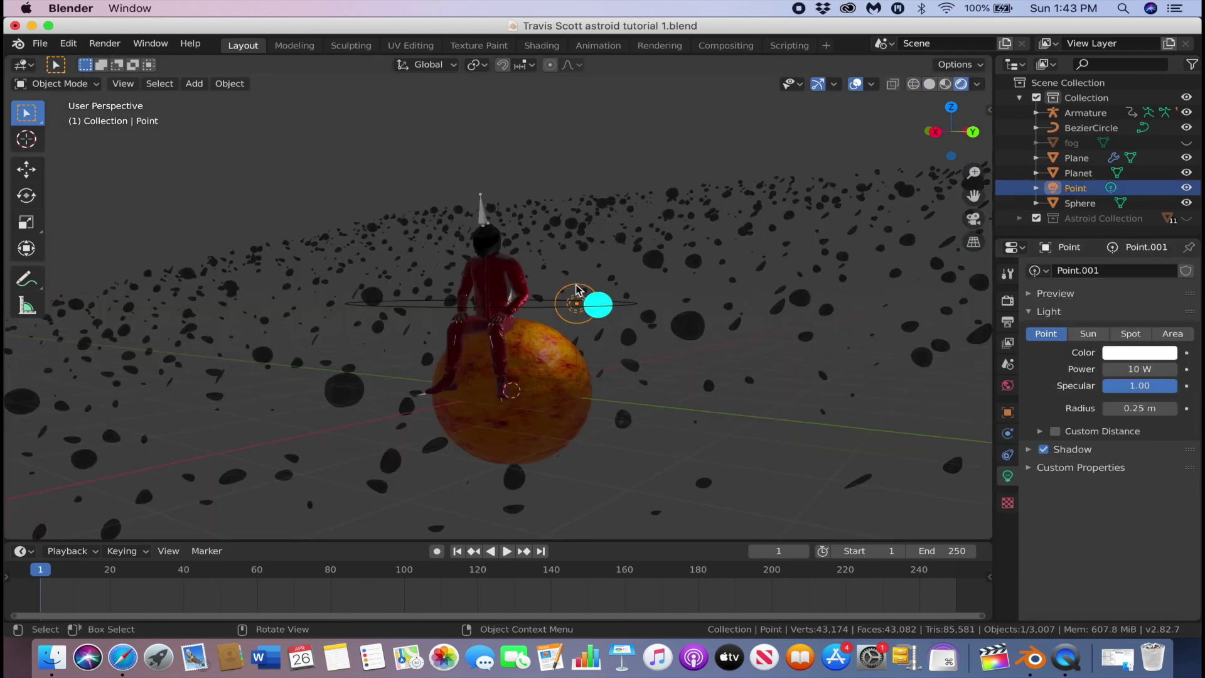
pyautogui.click(1148, 354)
pyautogui.click(1158, 301)
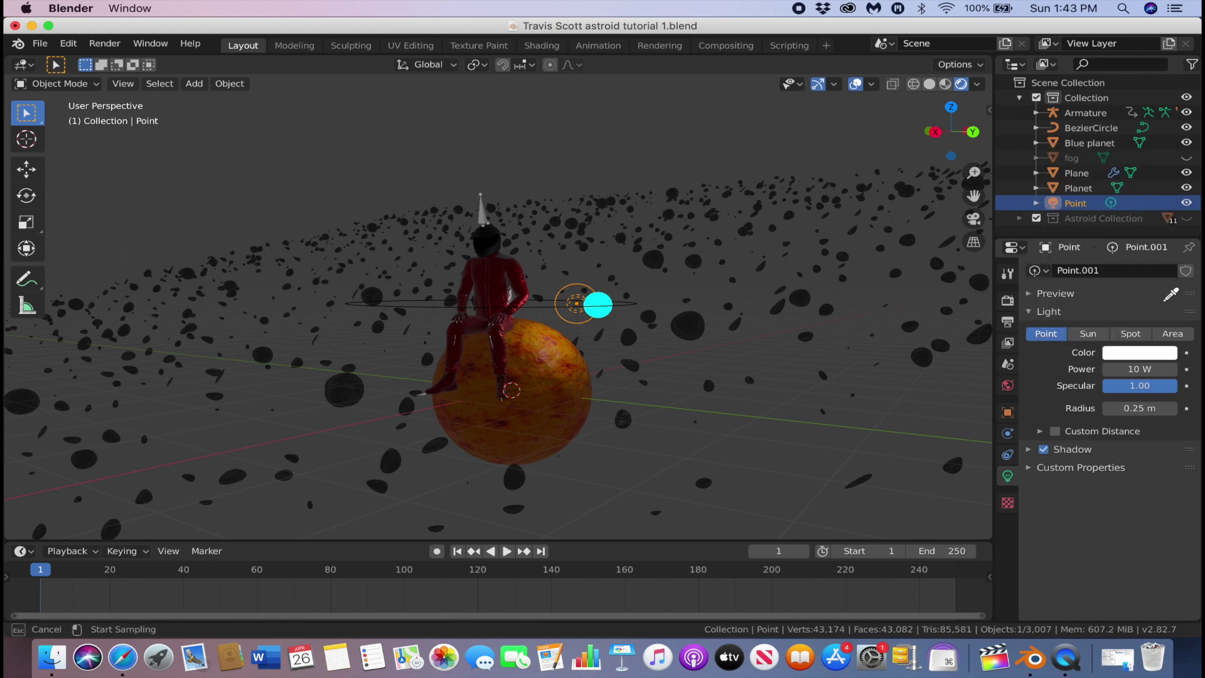
pyautogui.click(600, 302)
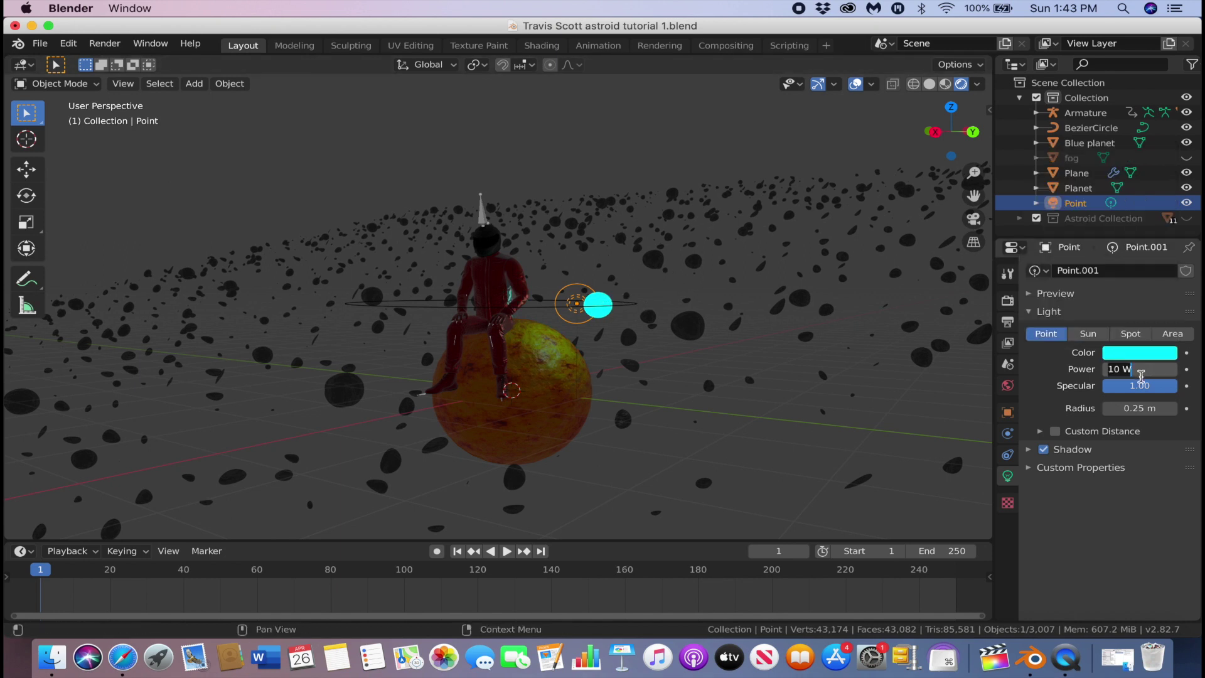
pyautogui.press('Return')
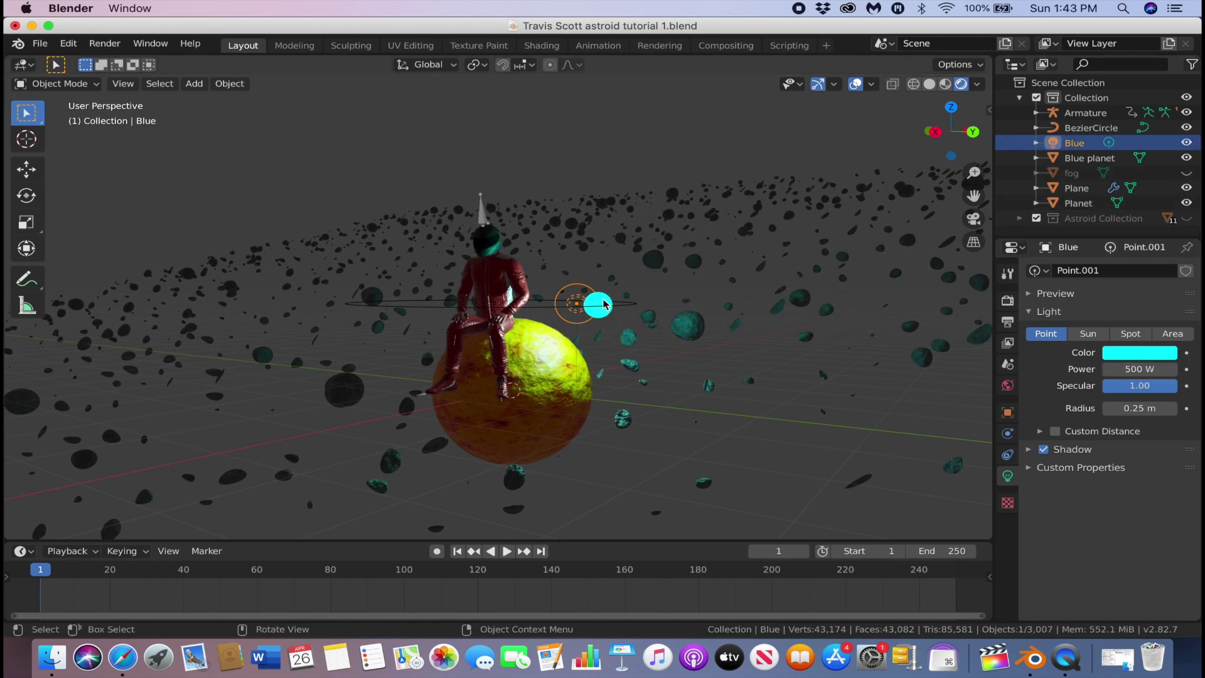
# Step: Parent the blue point light to the blue planet with the Object option and return the viewport to Solid shading
pyautogui.keyDown('shift'); pyautogui.click(604, 304); pyautogui.keyUp('shift')
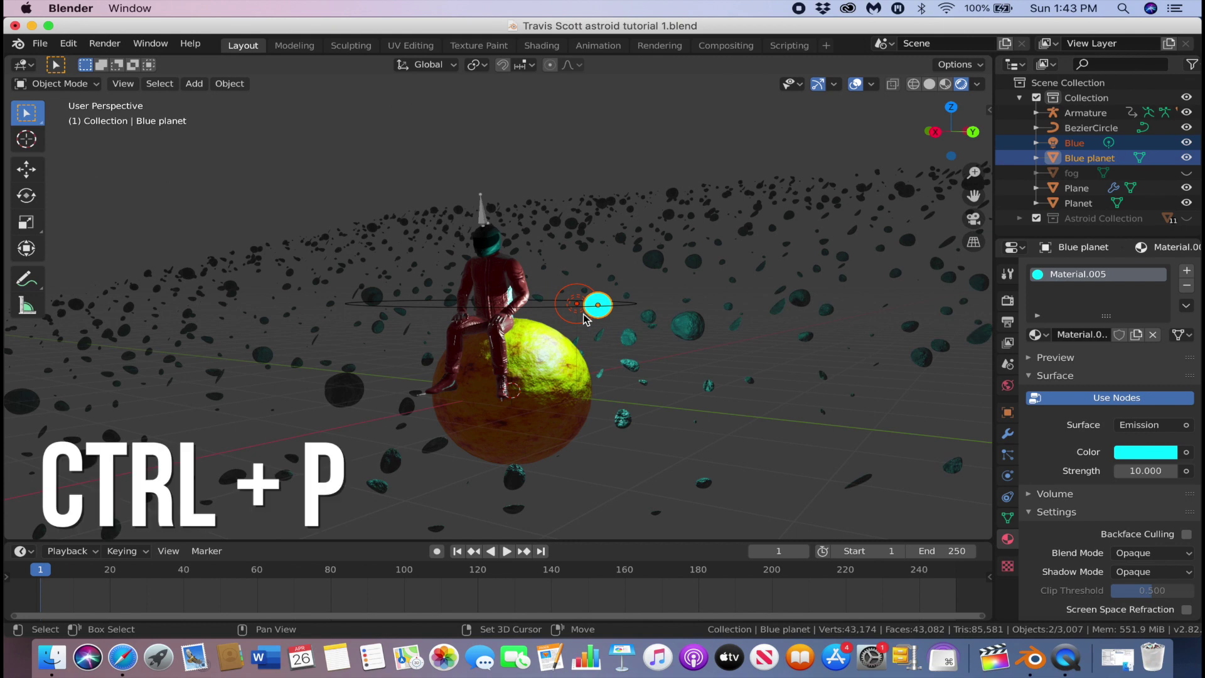
pyautogui.hotkey('ctrl', 'p')
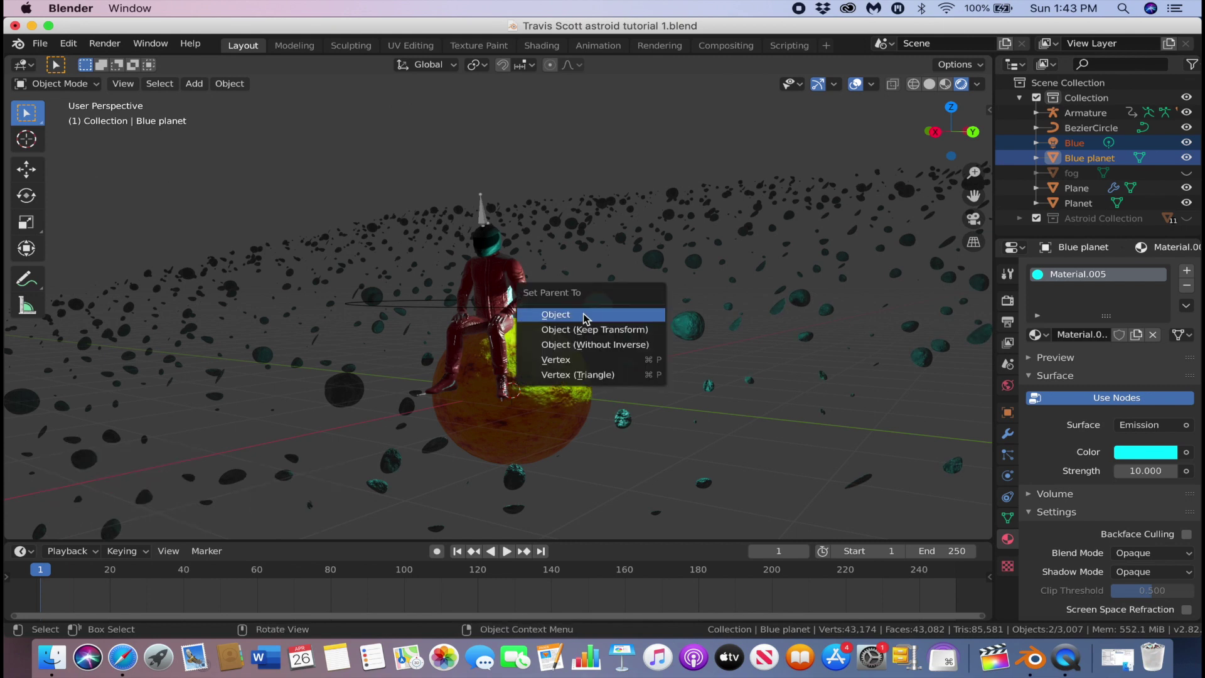
pyautogui.click(583, 318)
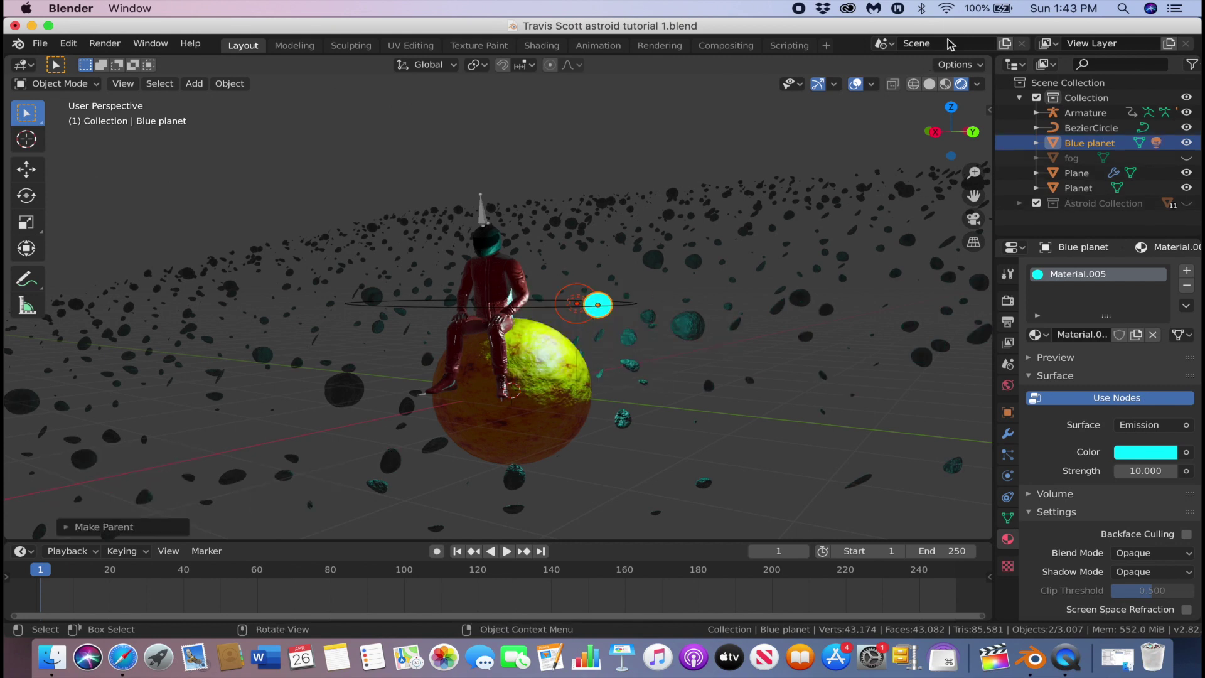
pyautogui.click(929, 84)
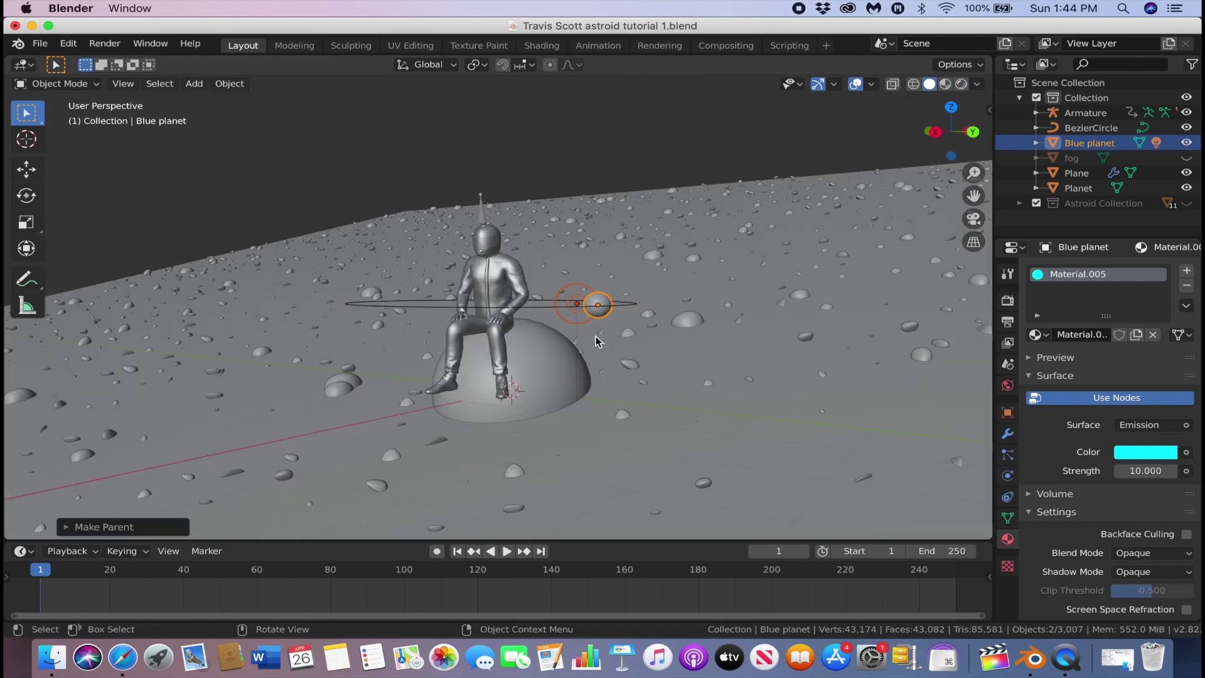
pyautogui.press('g')
pyautogui.press('z')
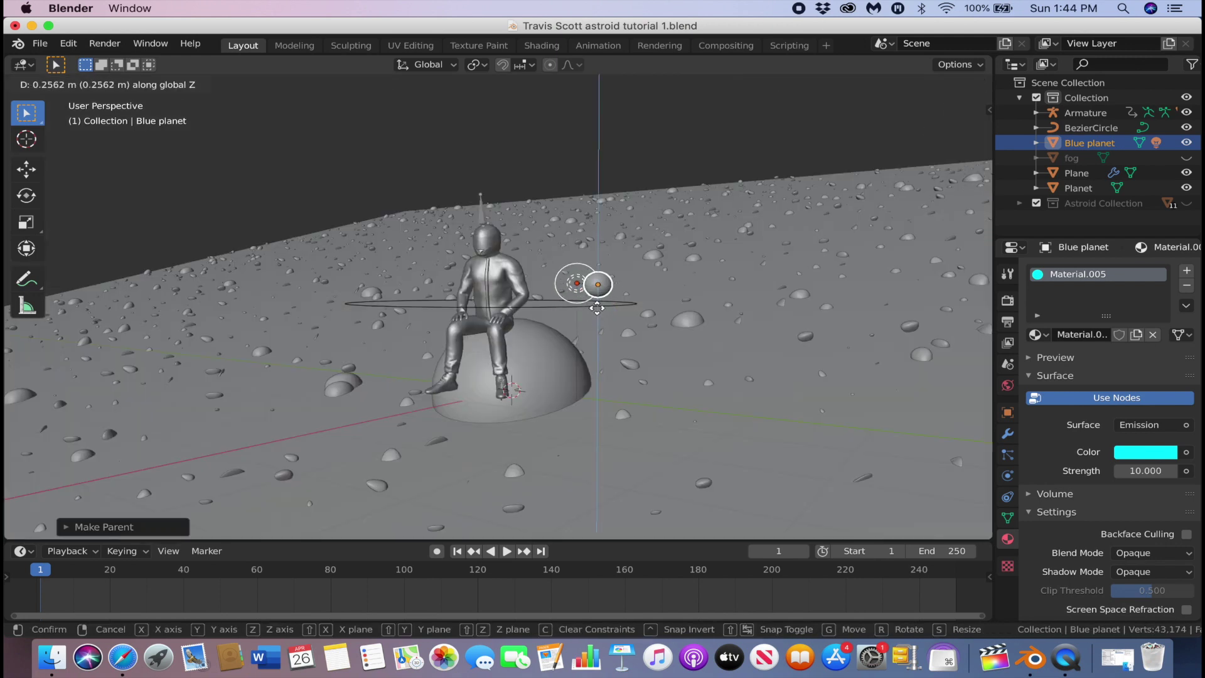
pyautogui.rightClick(601, 307)
# Step: Give the blue planet alone a Follow Path constraint that targets BezierCircle
pyautogui.click(601, 305)
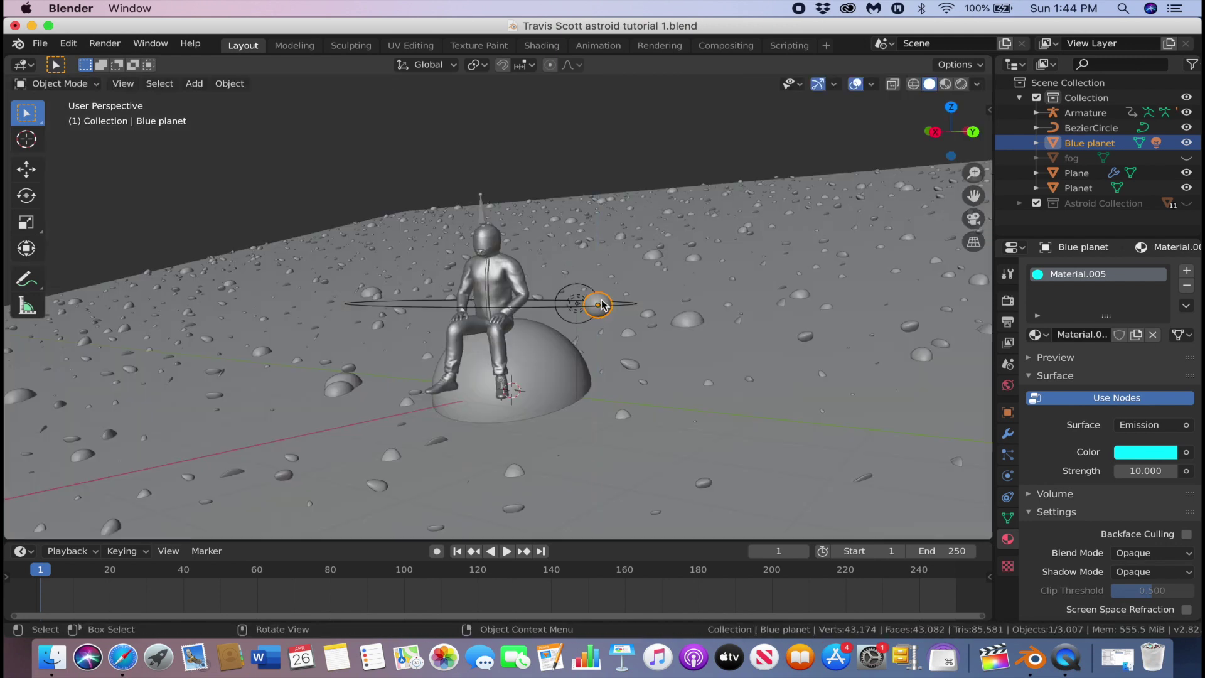
pyautogui.click(1009, 476)
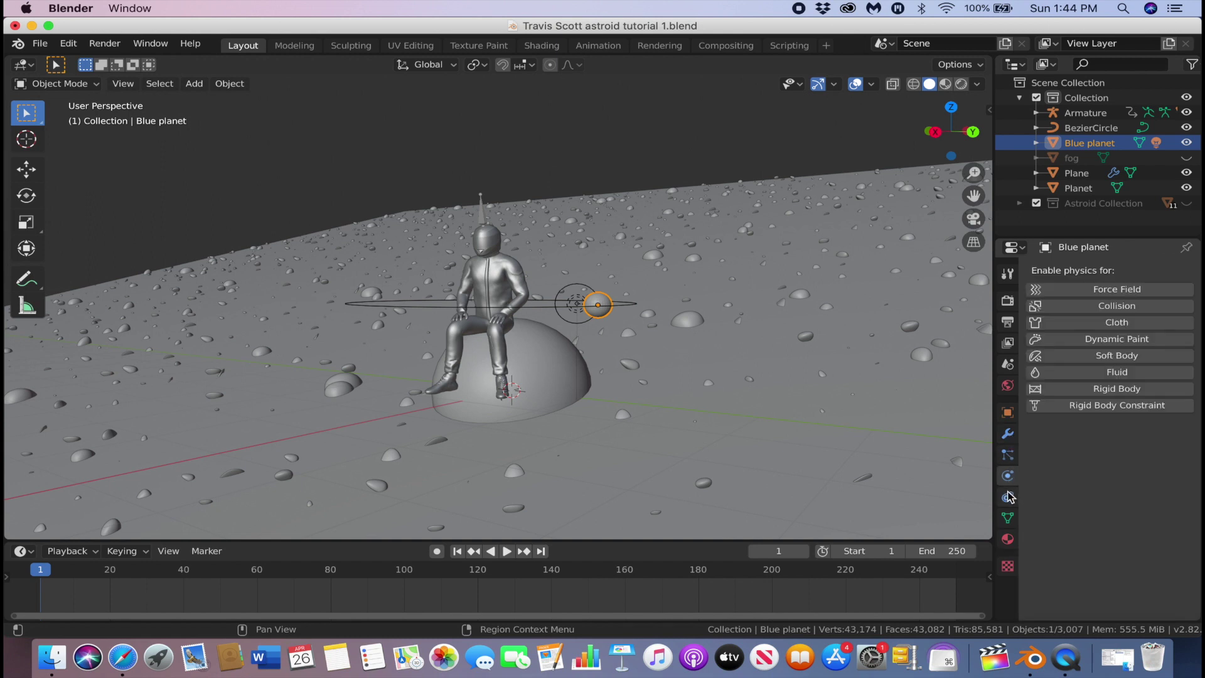
pyautogui.click(1009, 497)
pyautogui.click(1087, 270)
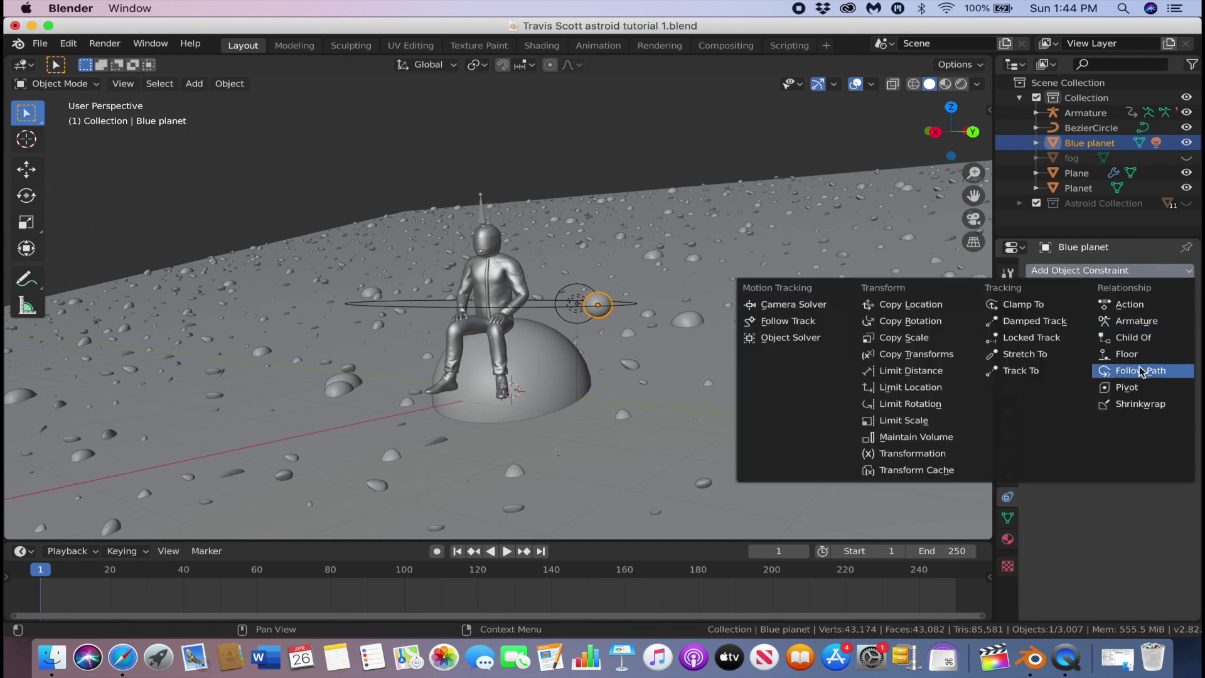
pyautogui.click(1142, 371)
pyautogui.click(1103, 323)
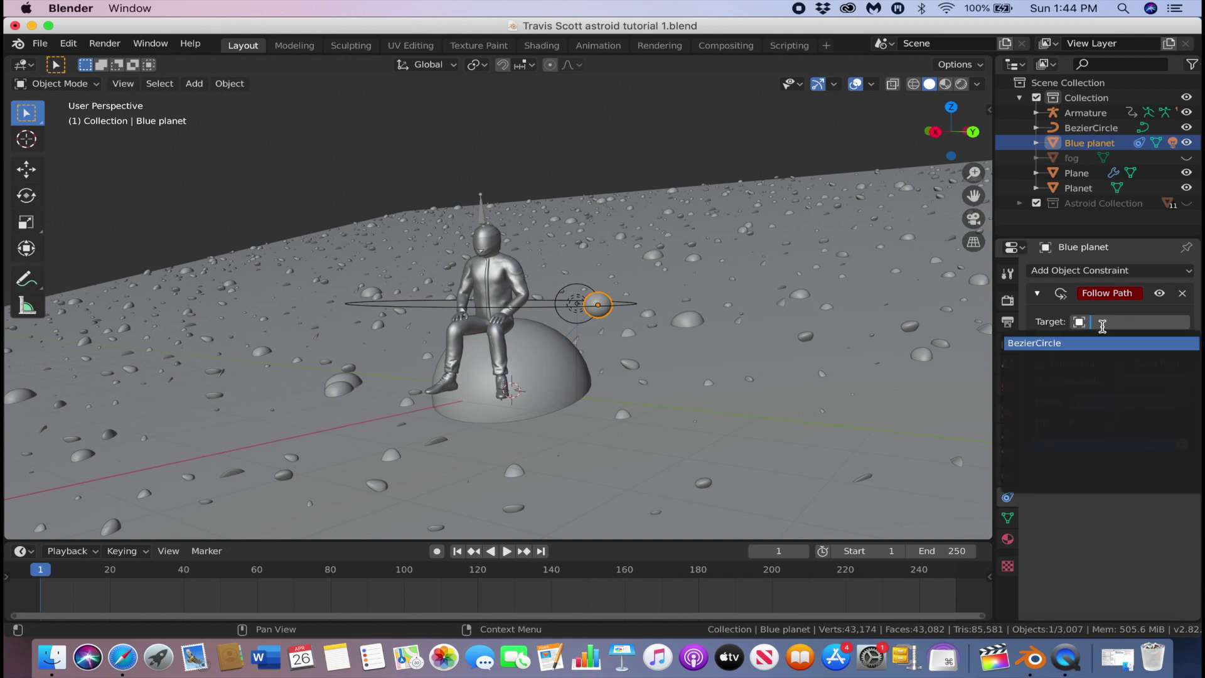
pyautogui.click(1090, 344)
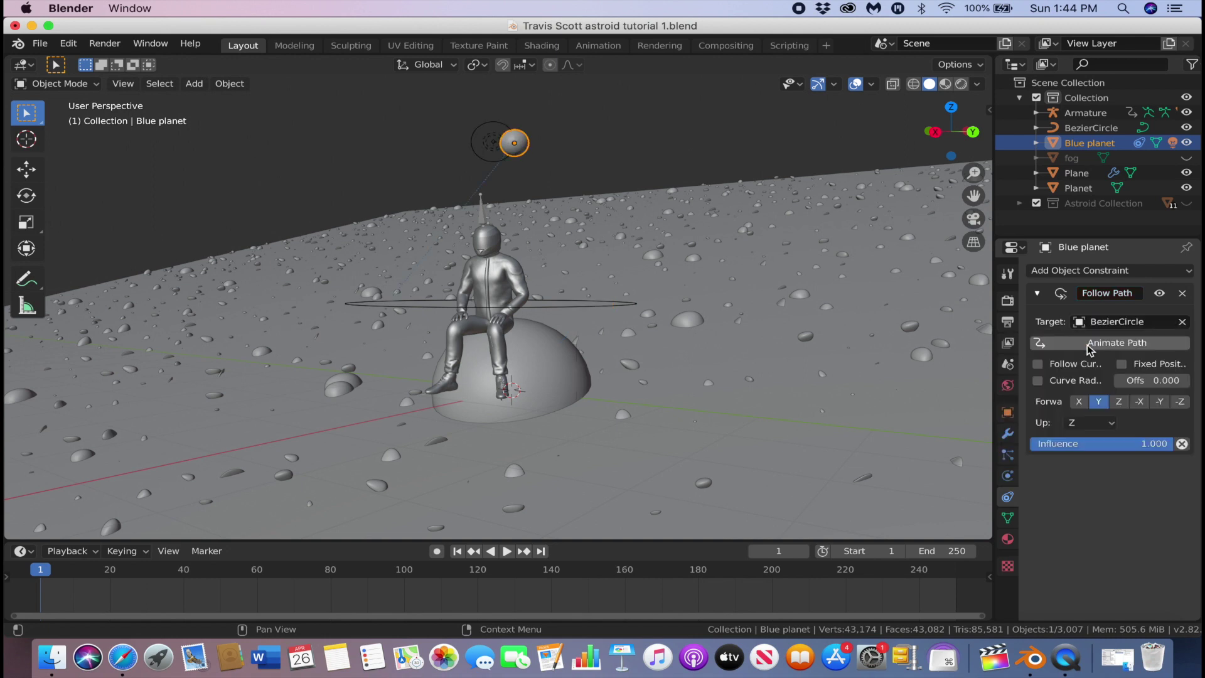
# Step: Leave Follow Curve off and lower the blue planet's path offset to slide it around to the figure's opposite side
pyautogui.click(1037, 365)
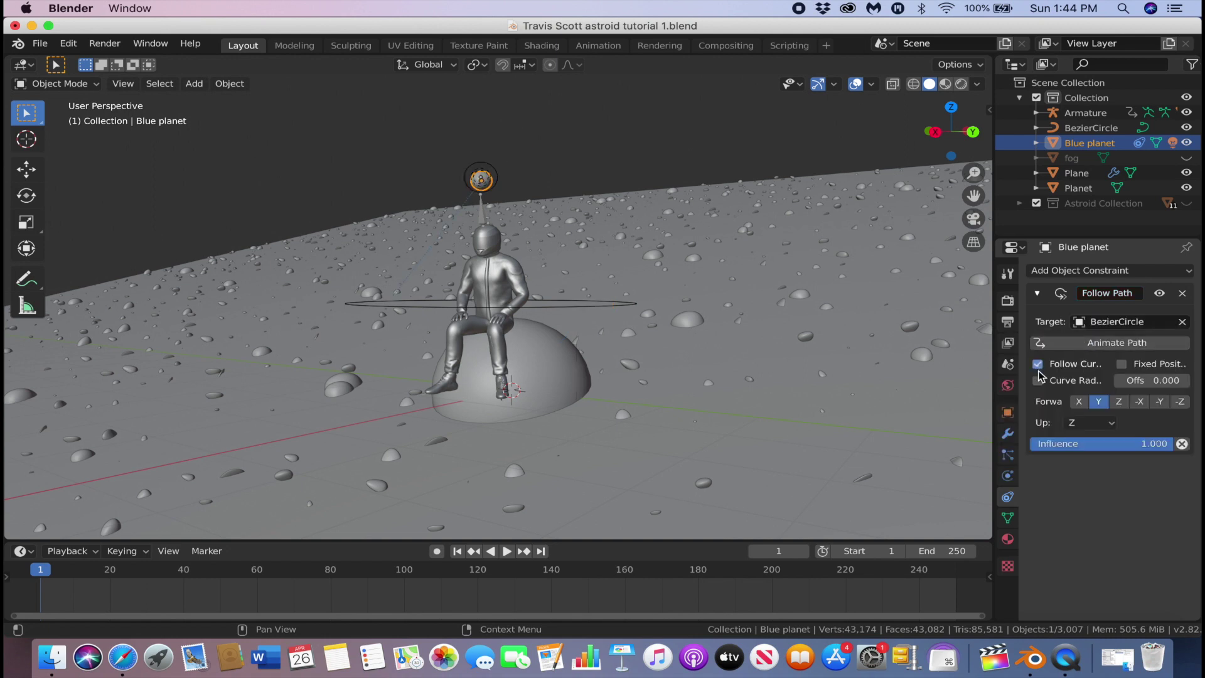
pyautogui.click(1038, 365)
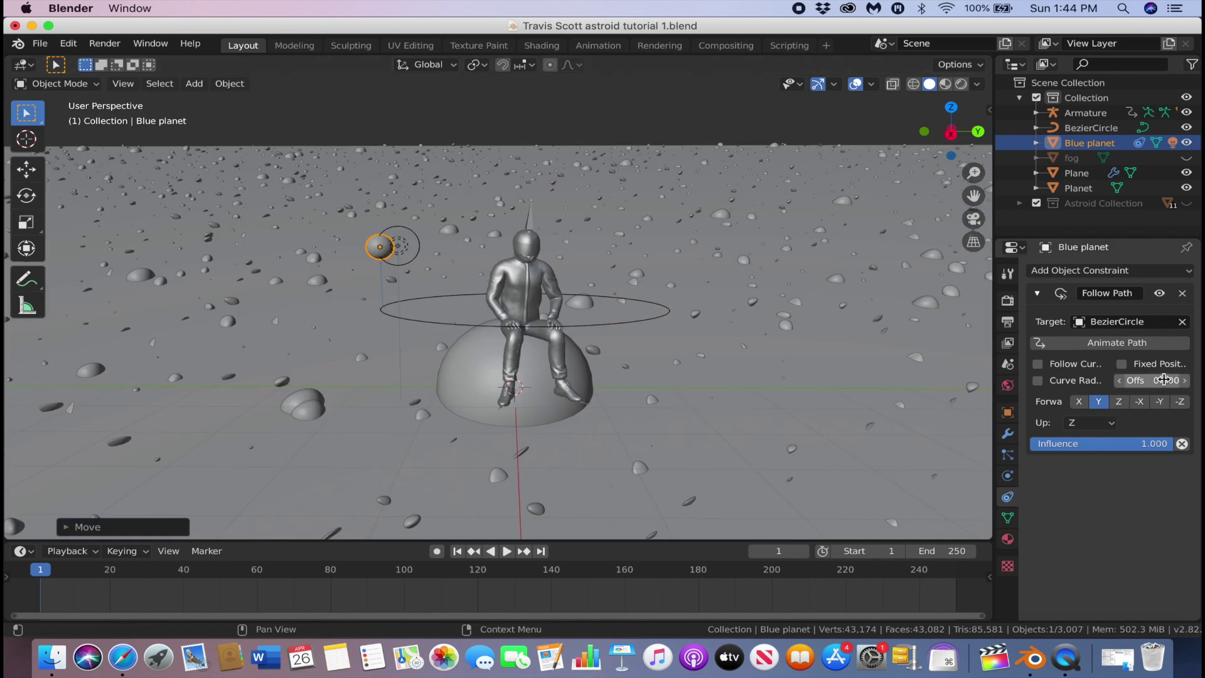
pyautogui.moveTo(1154, 381); pyautogui.dragTo(1126, 380)
# Step: Duplicate the blue planet and give the copy its own material with a magenta emission colour
pyautogui.hotkey('shift', 'd')
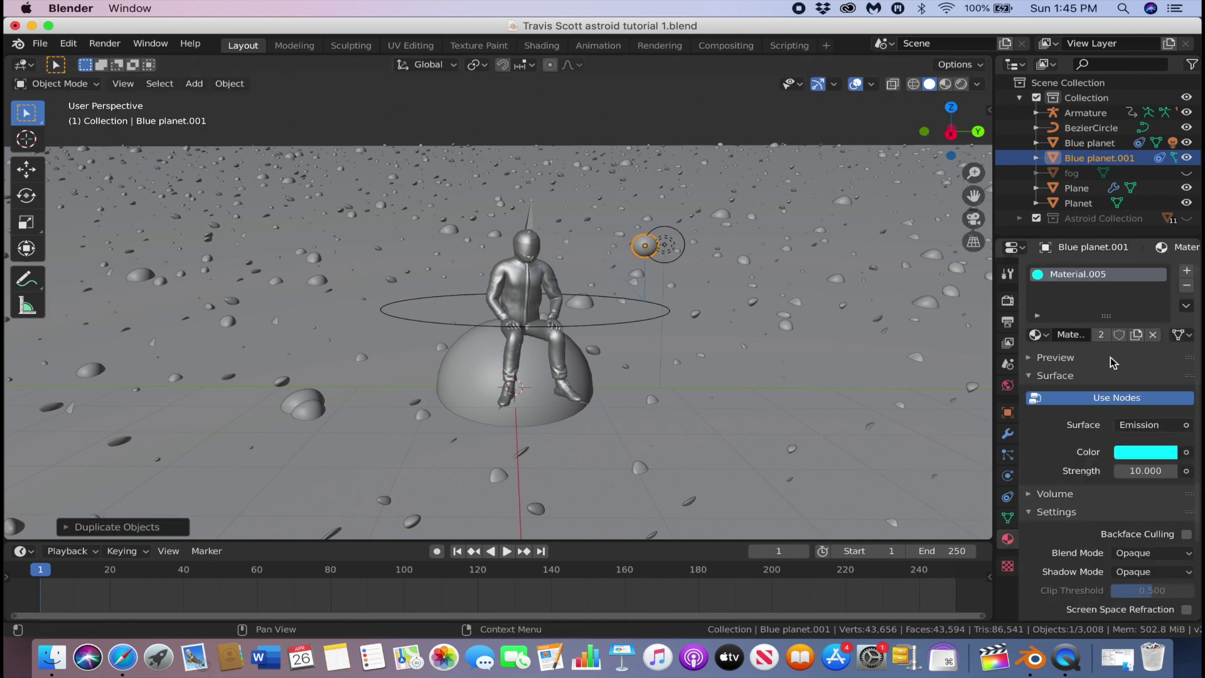
pyautogui.click(1155, 453)
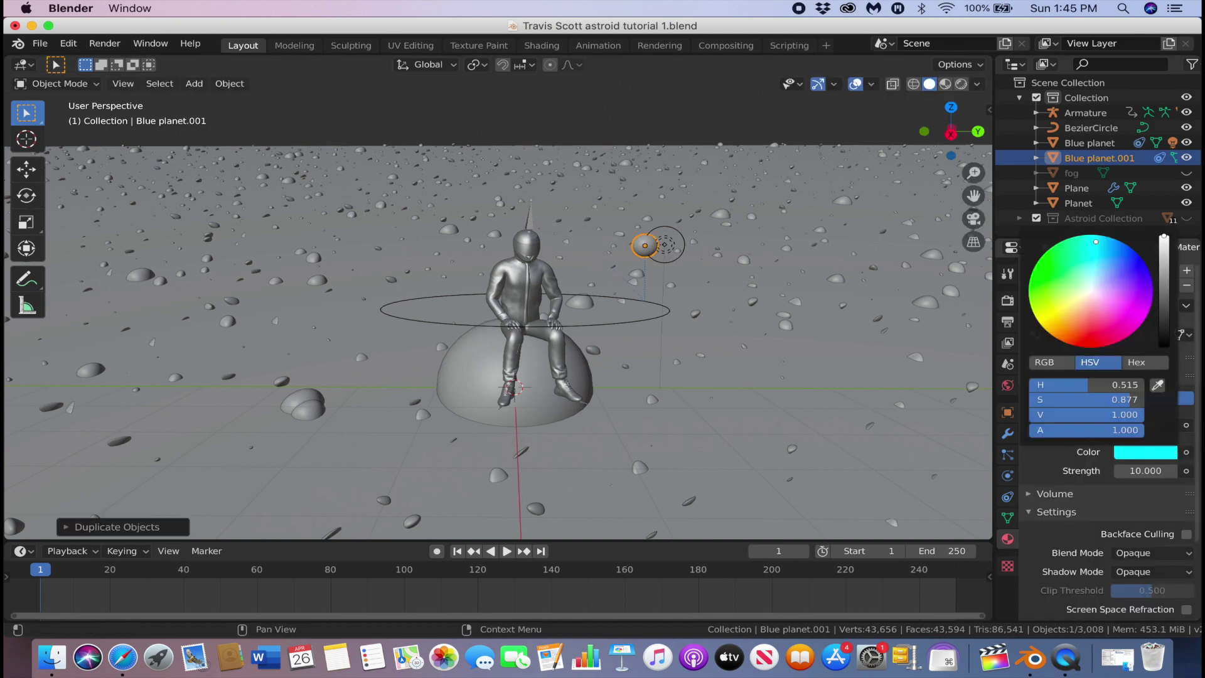
pyautogui.moveTo(1108, 302); pyautogui.dragTo(1113, 305)
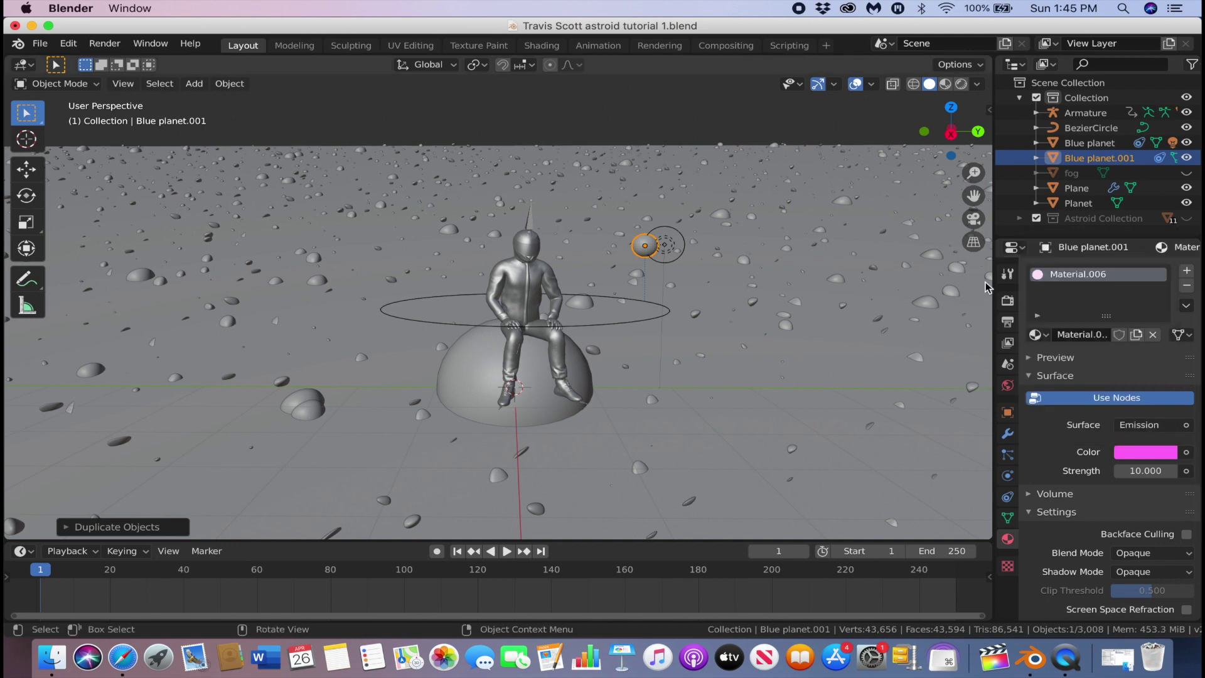
# Step: Set the magenta planet's Follow Path offset to about -100.6 and lower the planet along Z
pyautogui.click(1007, 497)
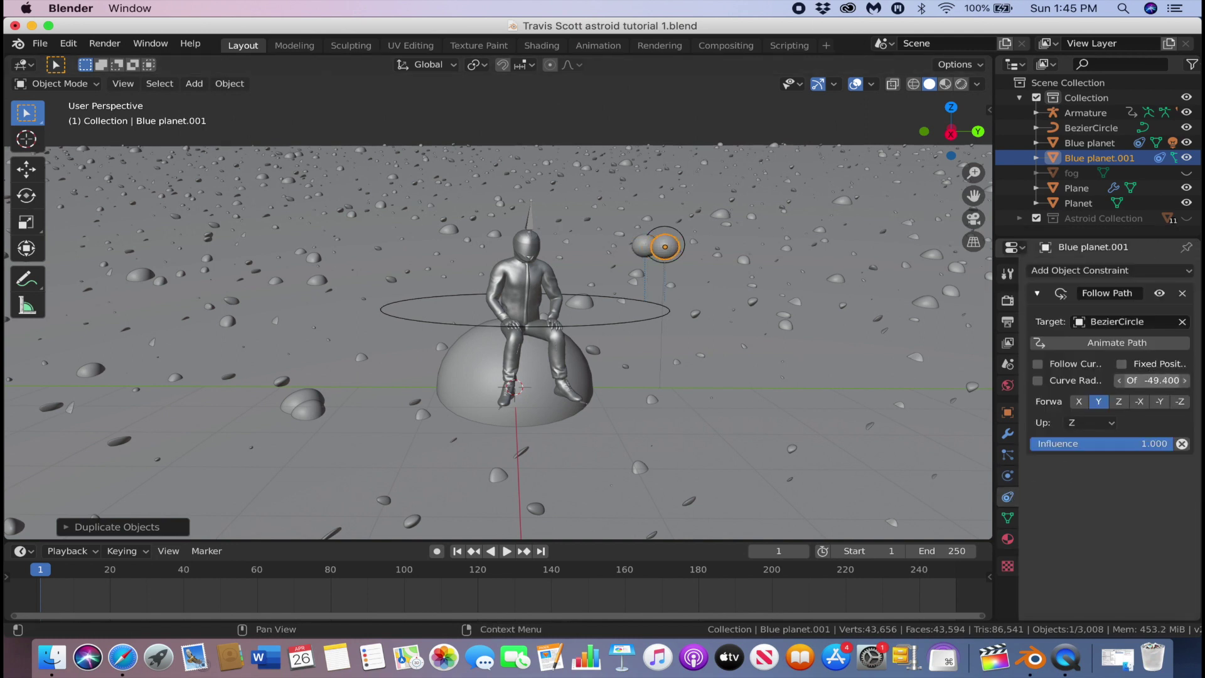
pyautogui.moveTo(1152, 380); pyautogui.dragTo(1123, 380)
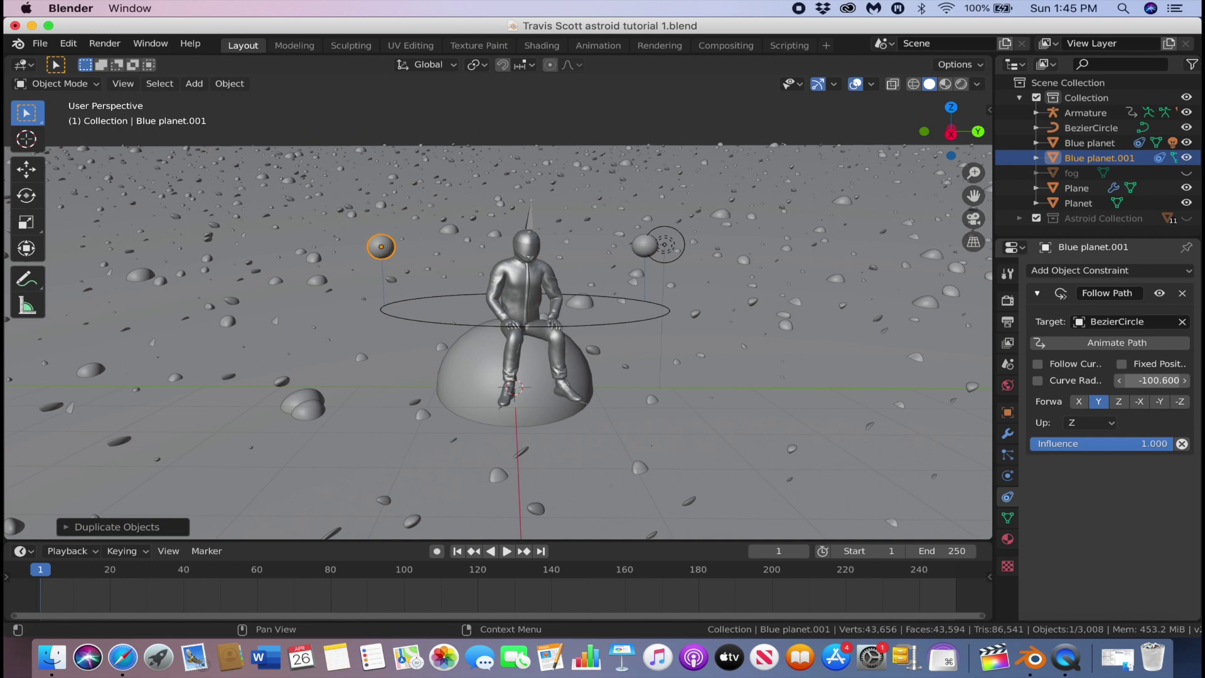
pyautogui.press('g')
pyautogui.press('z')
pyautogui.click(534, 240)
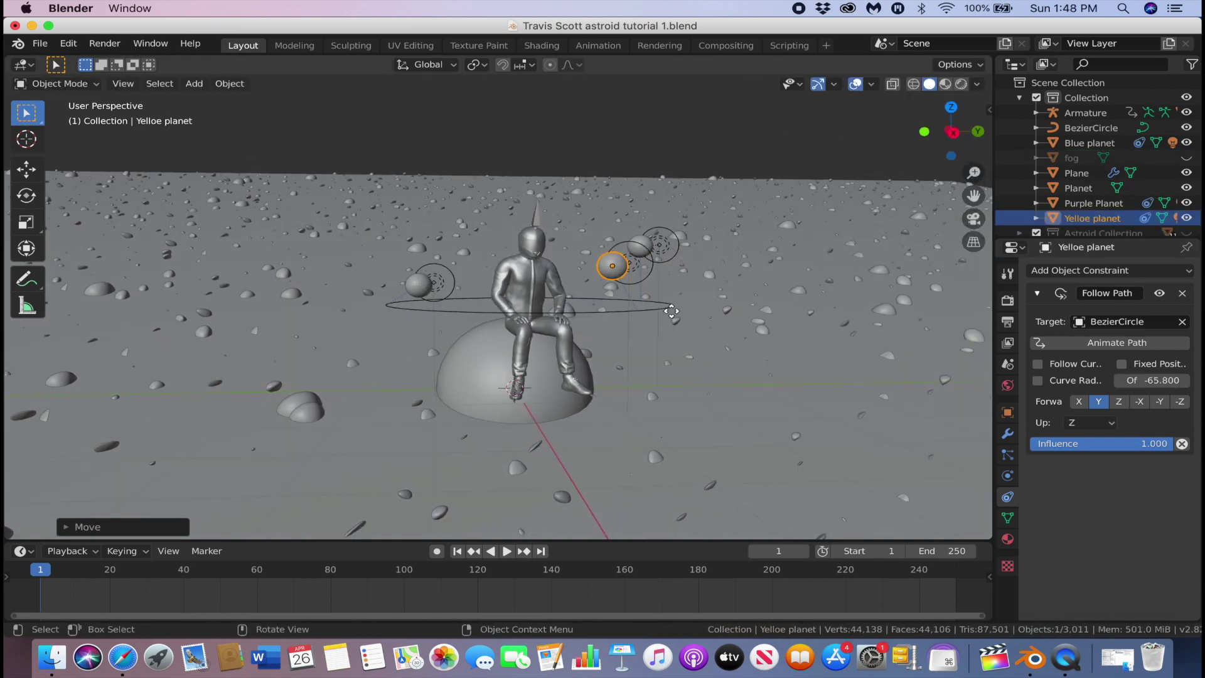
# Step: Lower the yellow planet along Z to below the height of the orbit circle
pyautogui.press('g')
pyautogui.press('z')
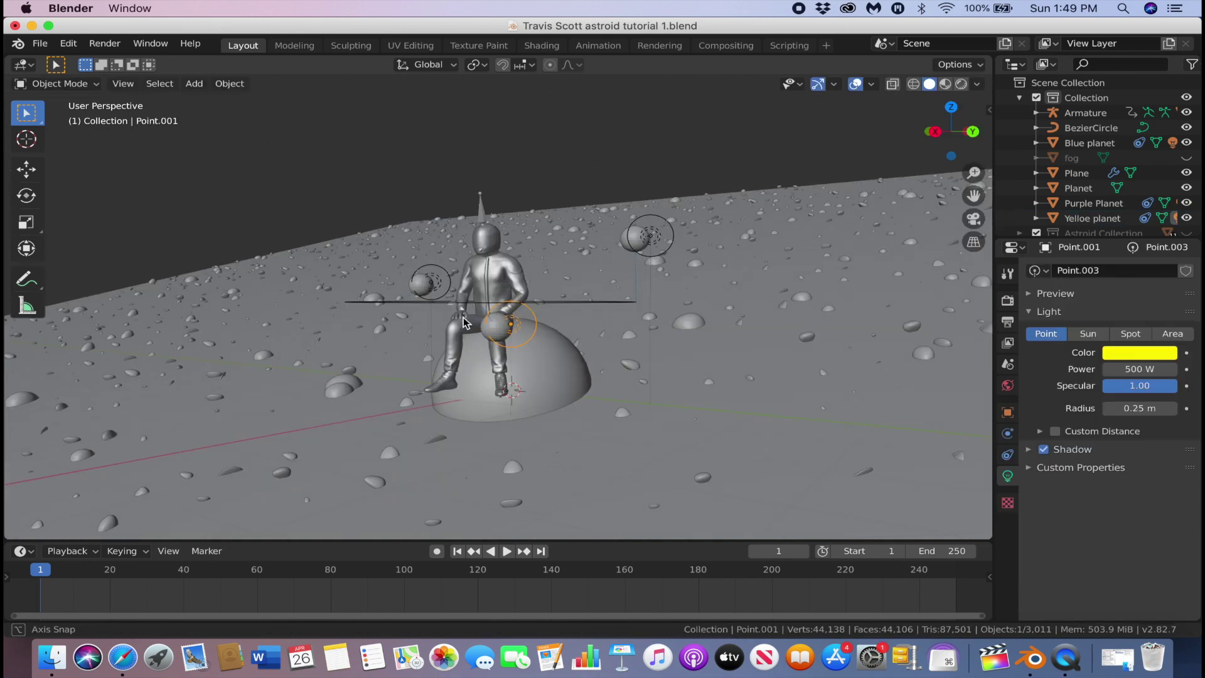
# Step: Add a camera to the scene and look through it
pyautogui.moveTo(440, 314); pyautogui.dragTo(402, 342, button='middle')
pyautogui.hotkey('shift', 'a')
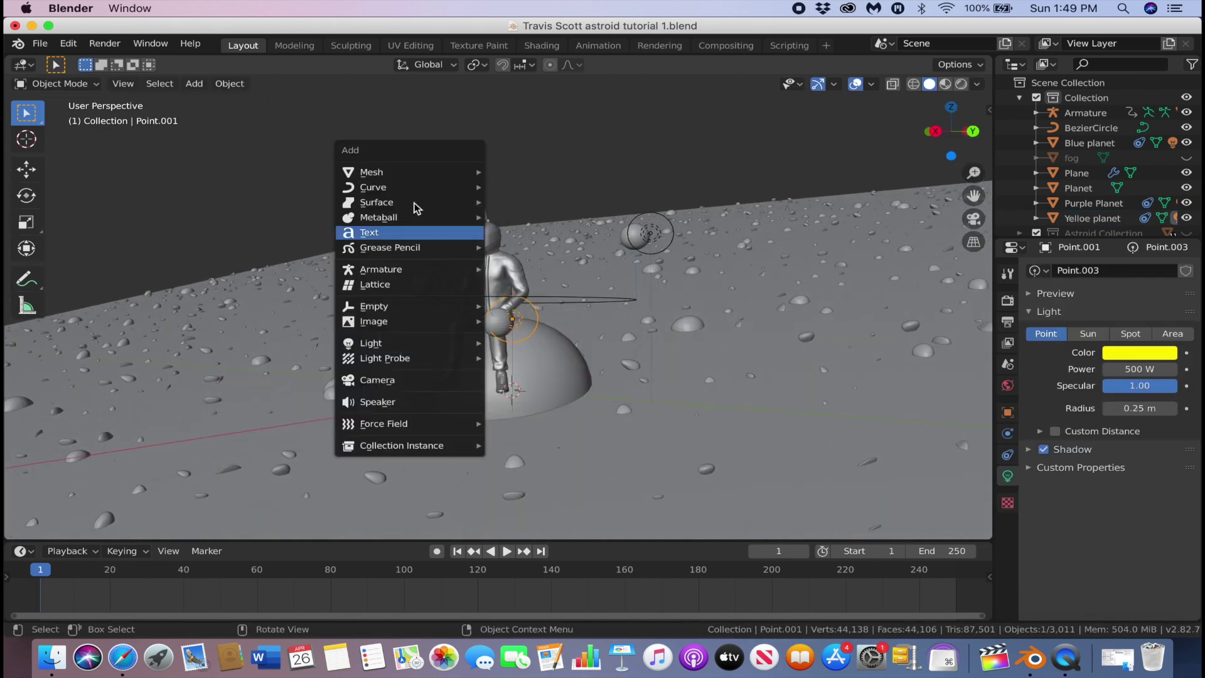
pyautogui.click(422, 381)
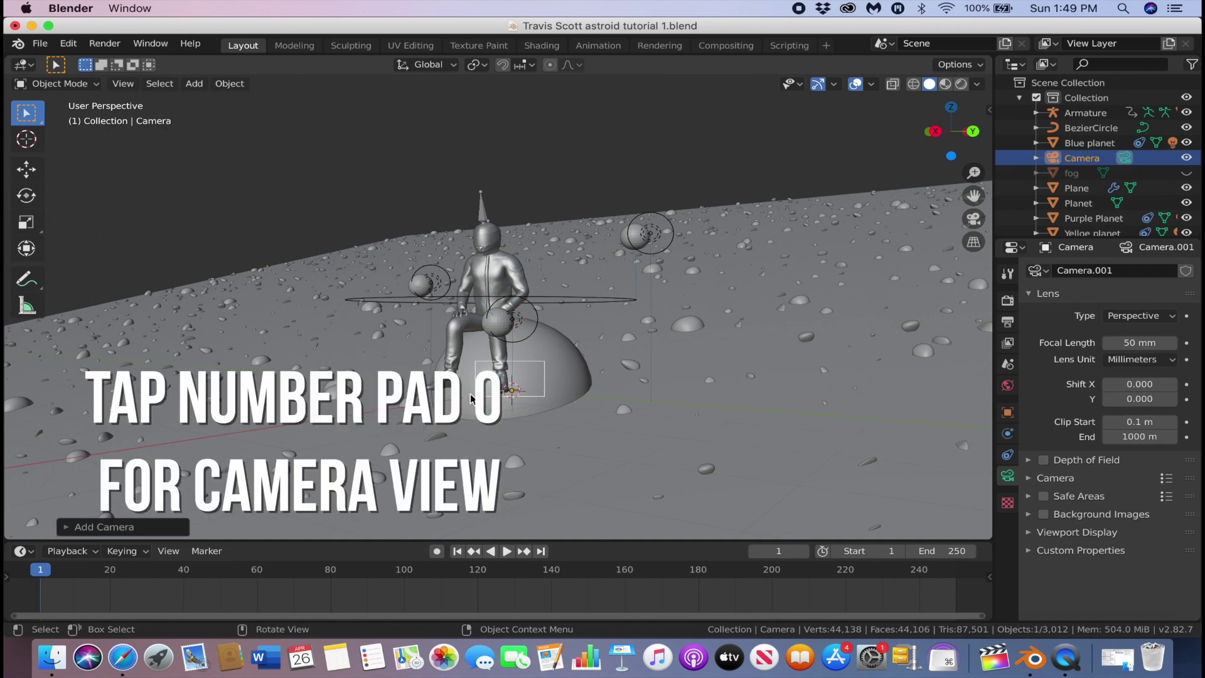
pyautogui.press('KP_0')
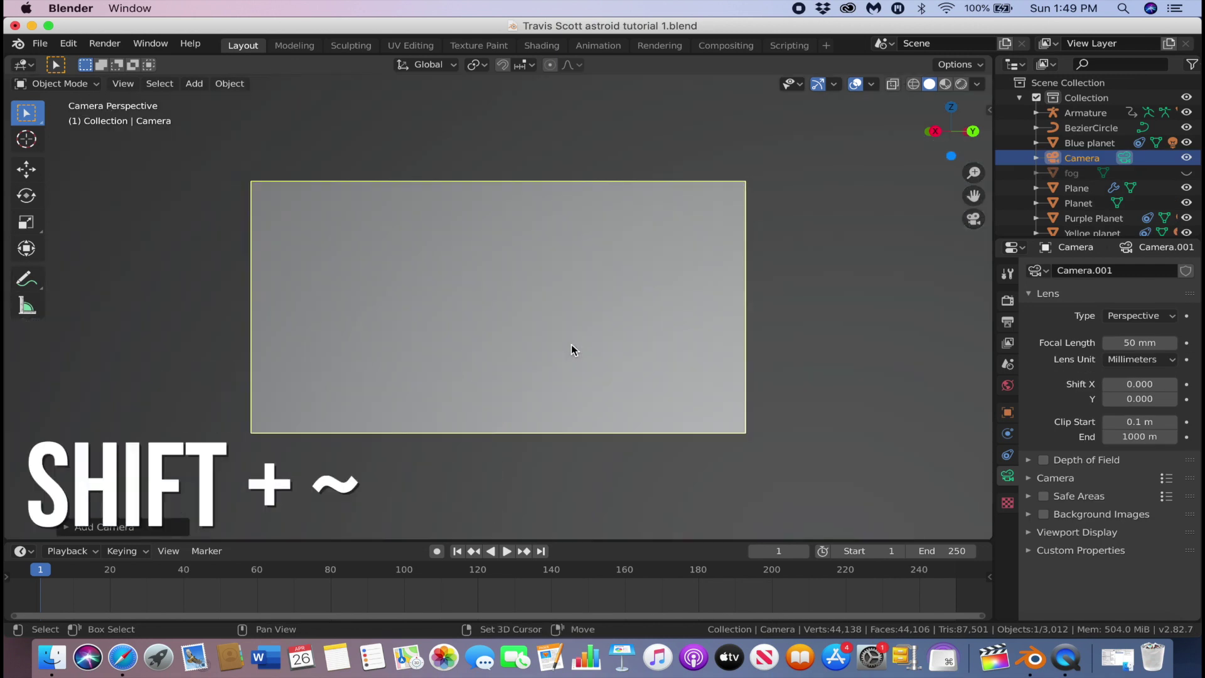
# Step: Fly the camera backward until the seated figure, the planet and the three small orbiting planets fit inside the frame
pyautogui.hotkey('shift', '`')
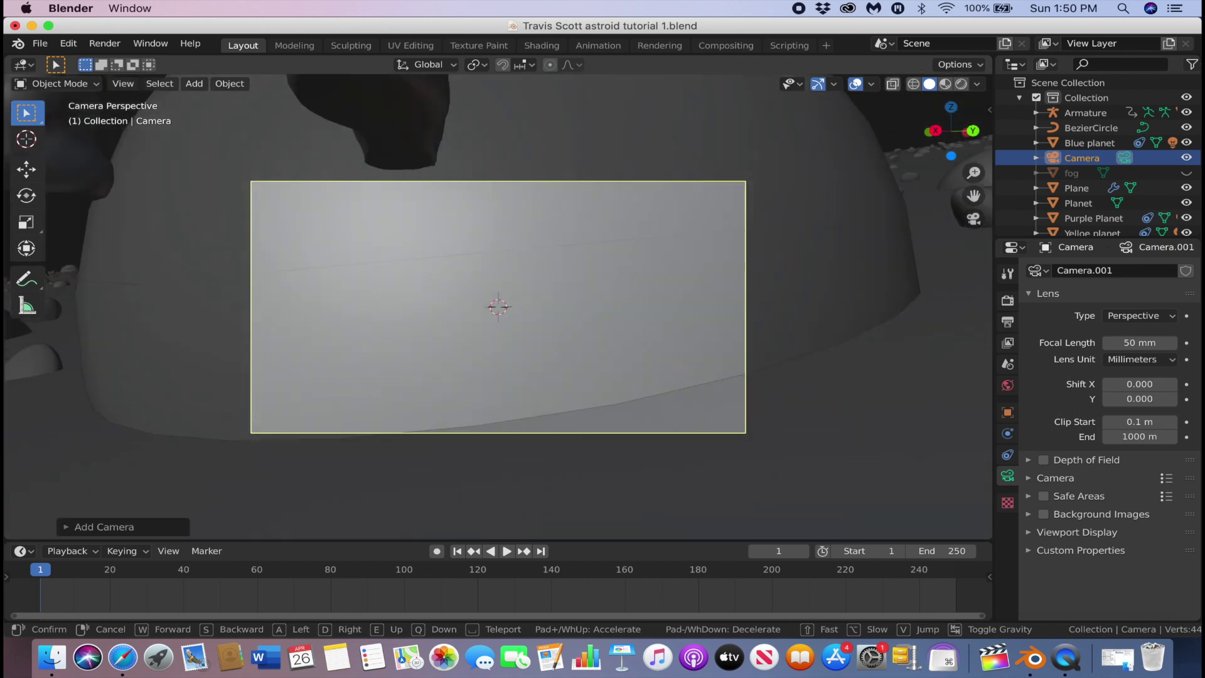
pyautogui.press('s')
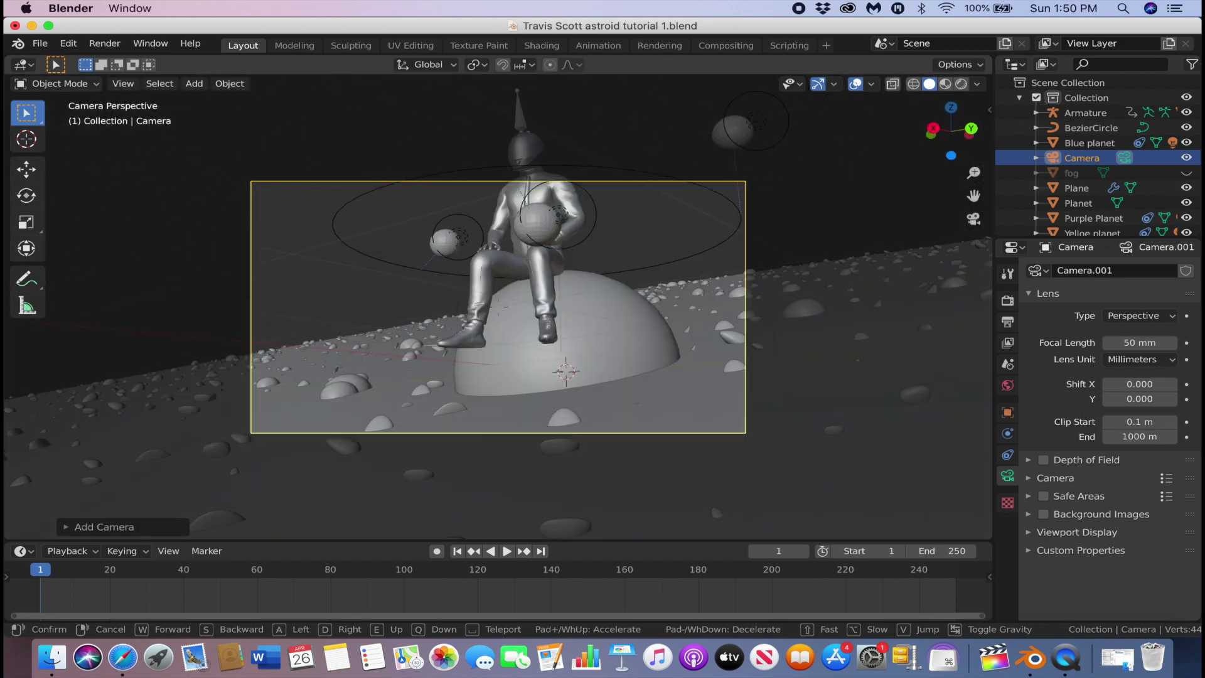
pyautogui.press('s')
pyautogui.click(926, 533)
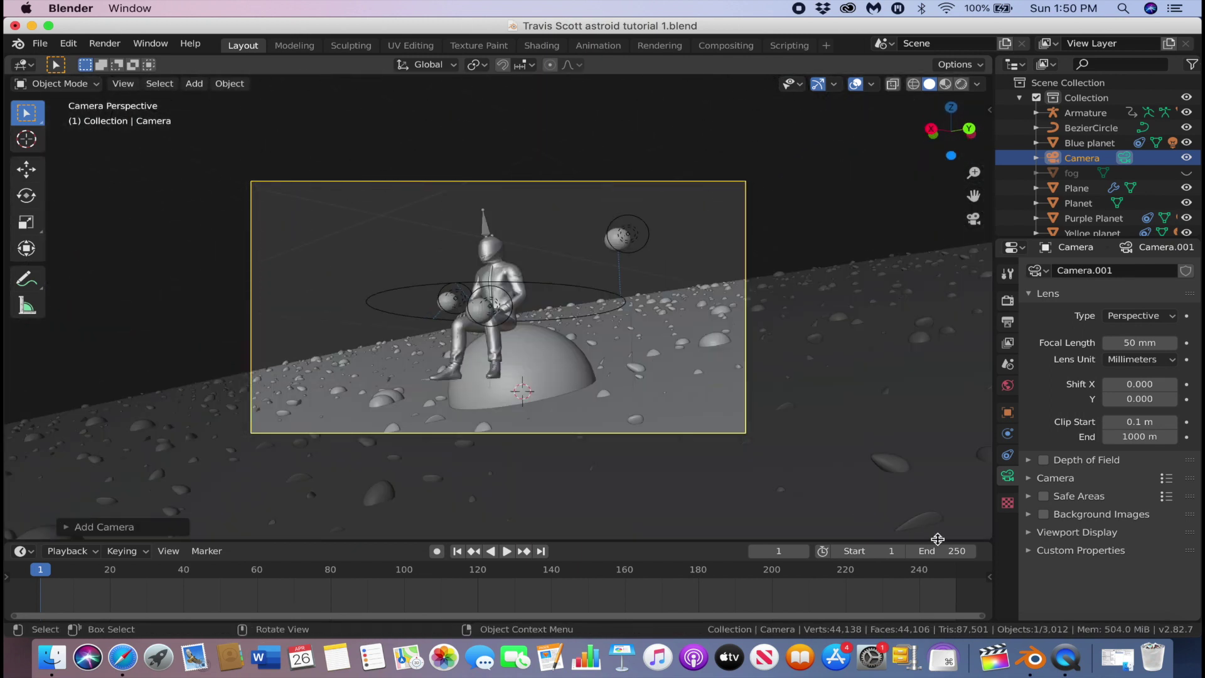
# Step: Set the animation's end frame to 120
pyautogui.click(952, 549)
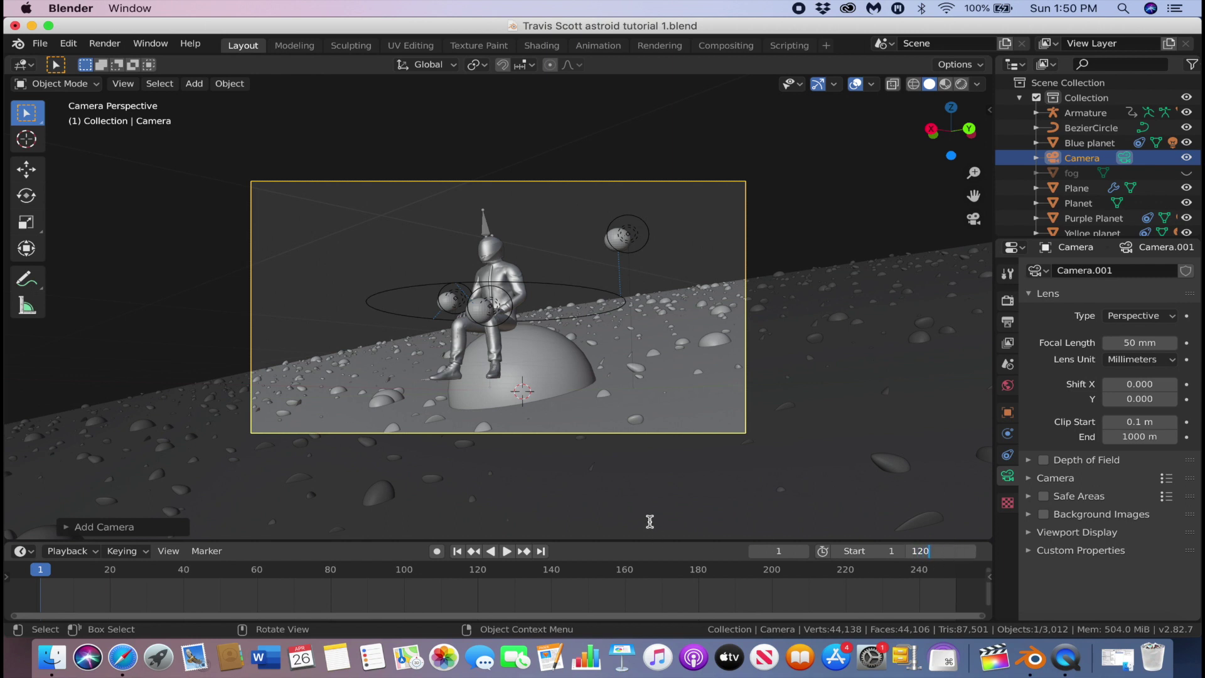
pyautogui.write('120')
pyautogui.press('Return')
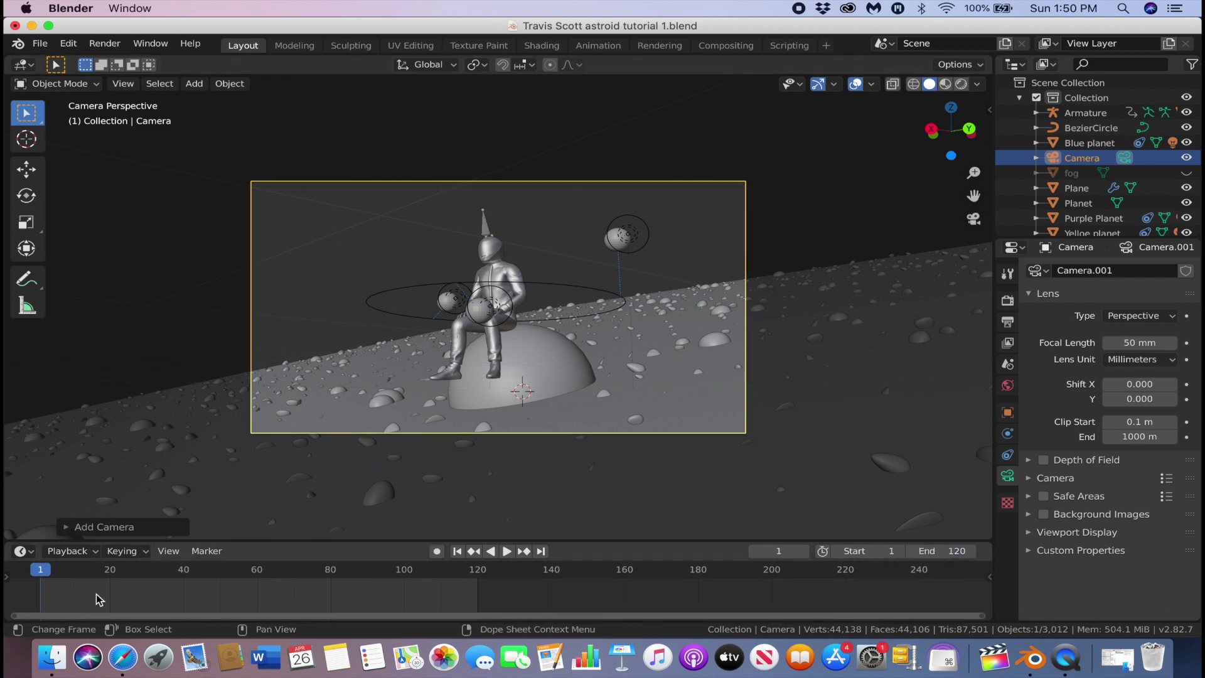
# Step: Go to frame 0 and keyframe the camera's location and rotation
pyautogui.press('Left')
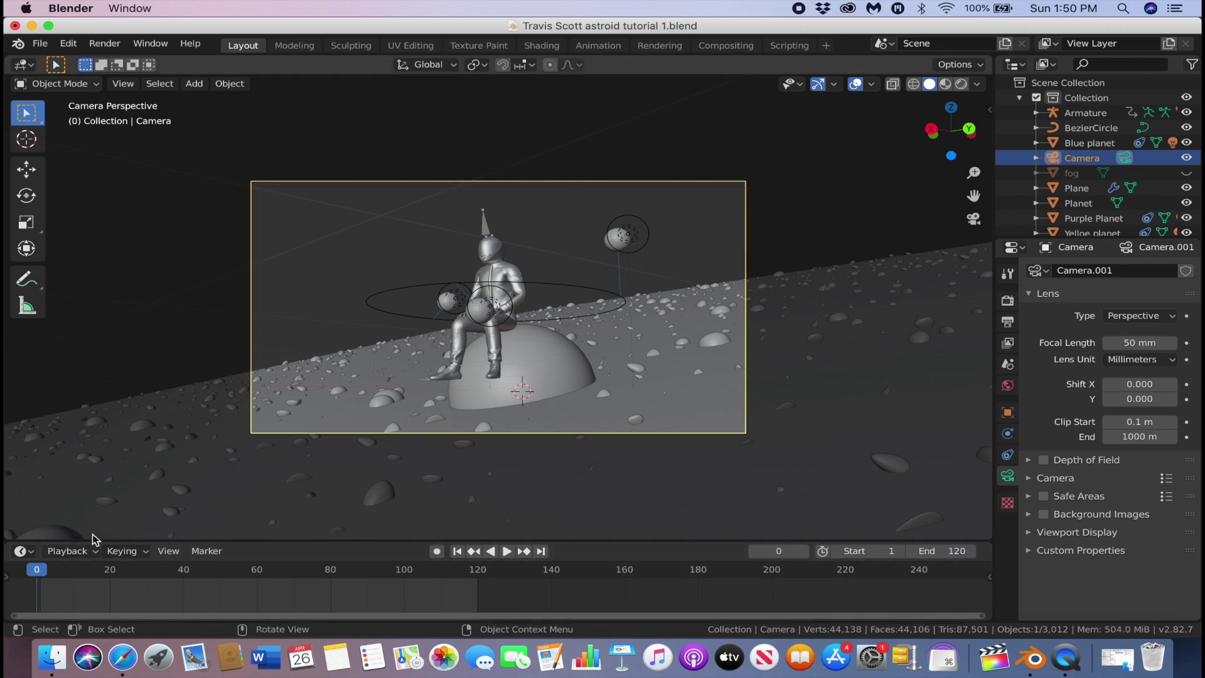
pyautogui.click(1008, 413)
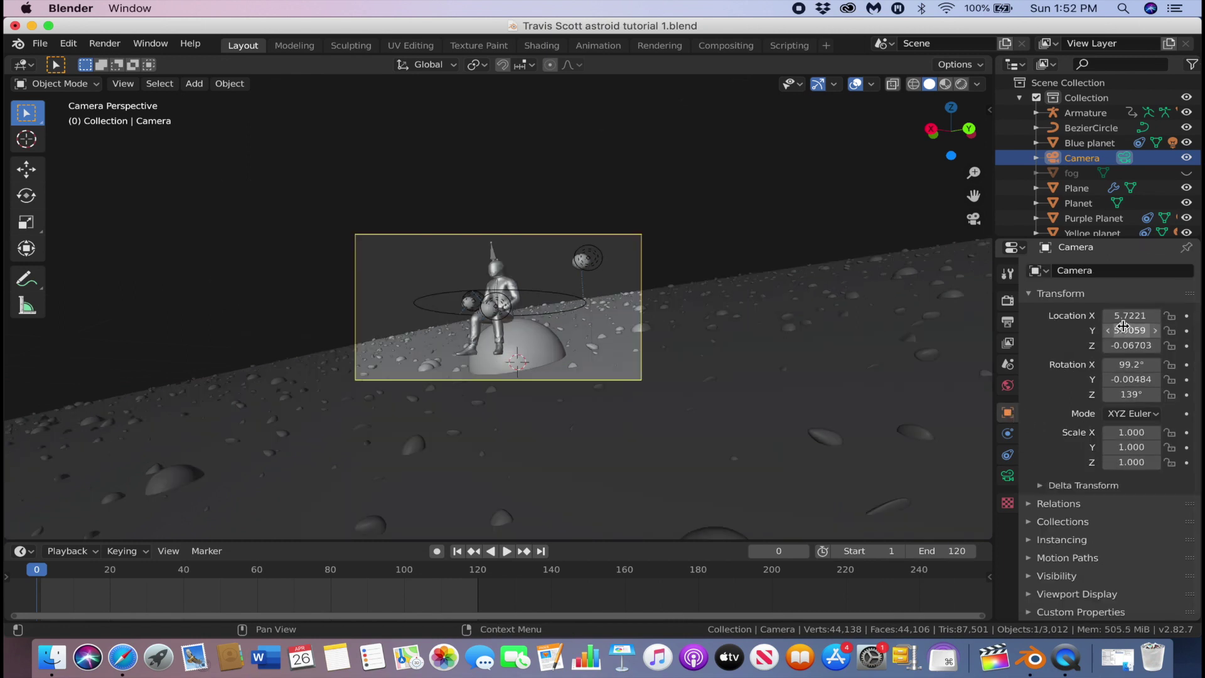
pyautogui.press('i')
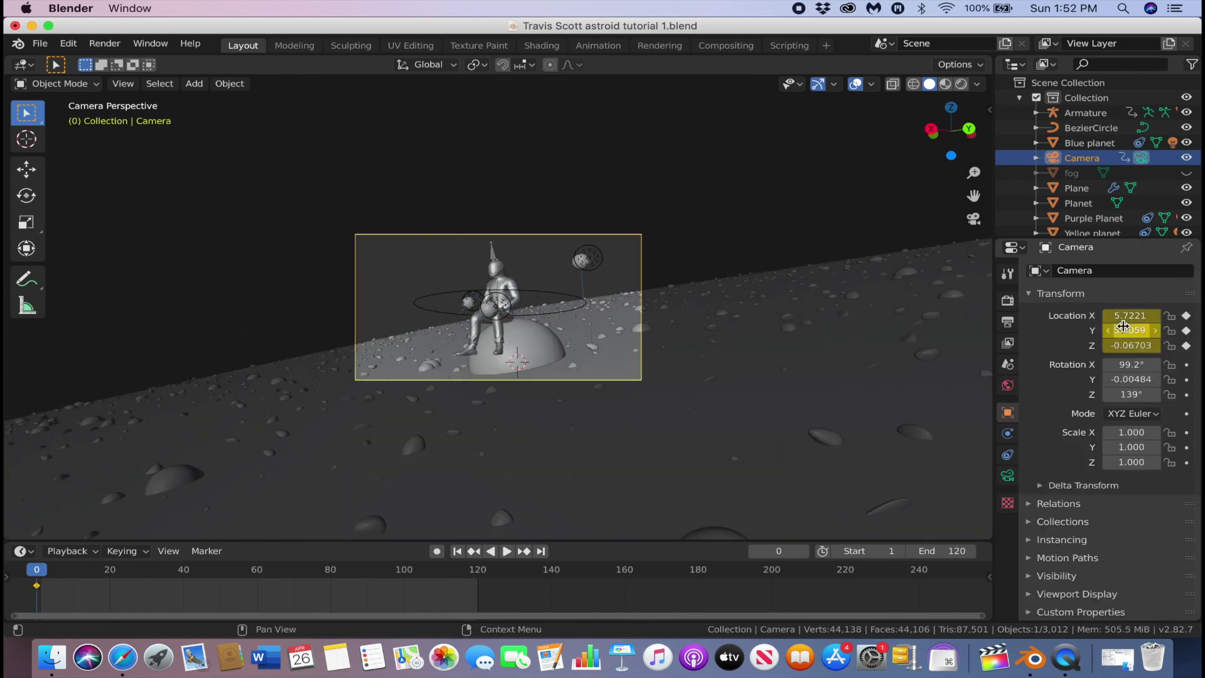
pyautogui.press('i')
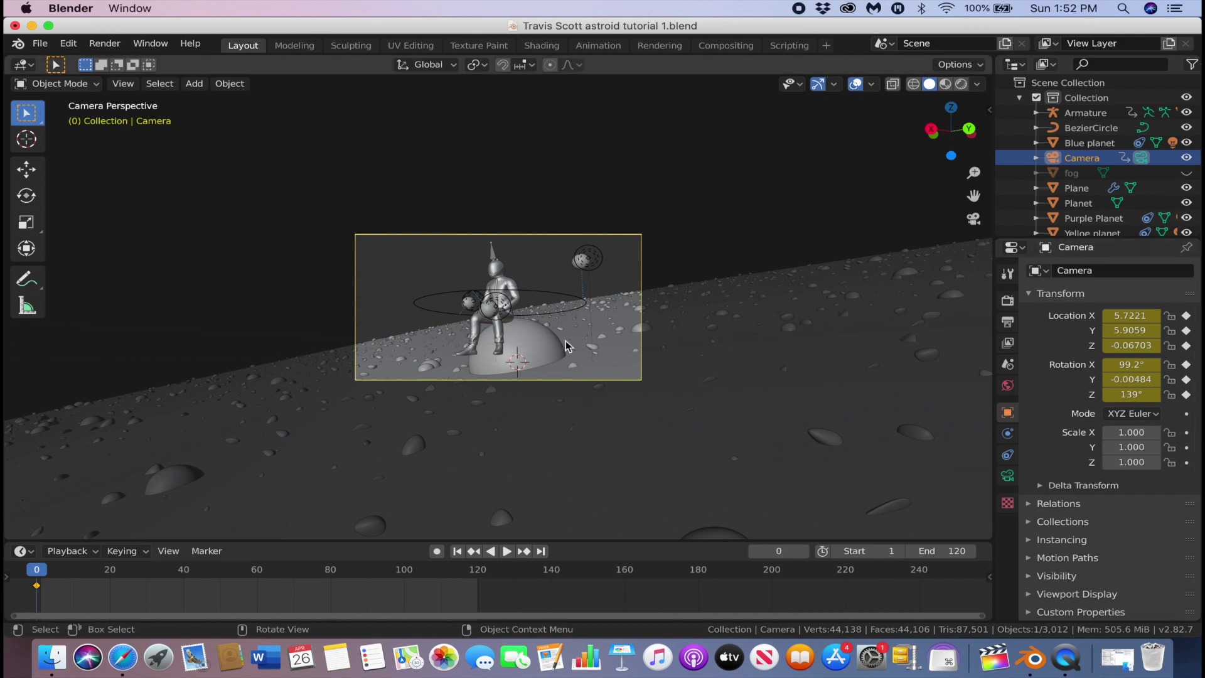
# Step: Go to frame 120 and fly the camera in an arc around the seated figure to view it from the opposite side
pyautogui.click(476, 576)
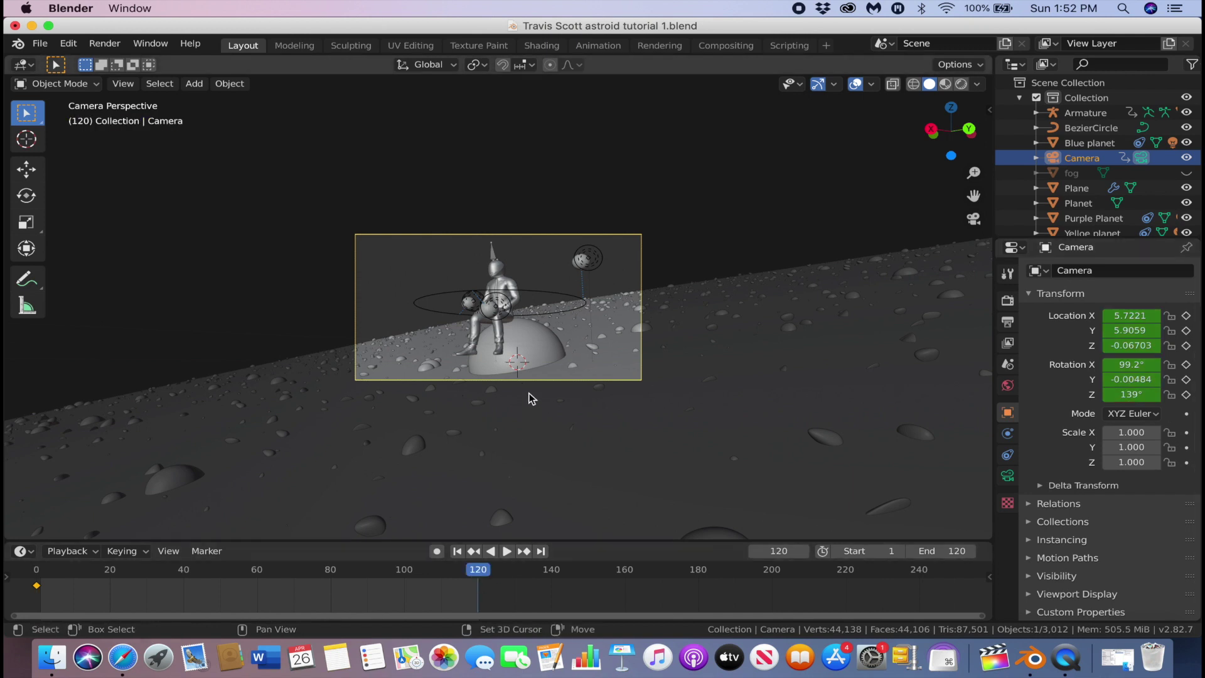
pyautogui.hotkey('shift', '`')
pyautogui.press('a')
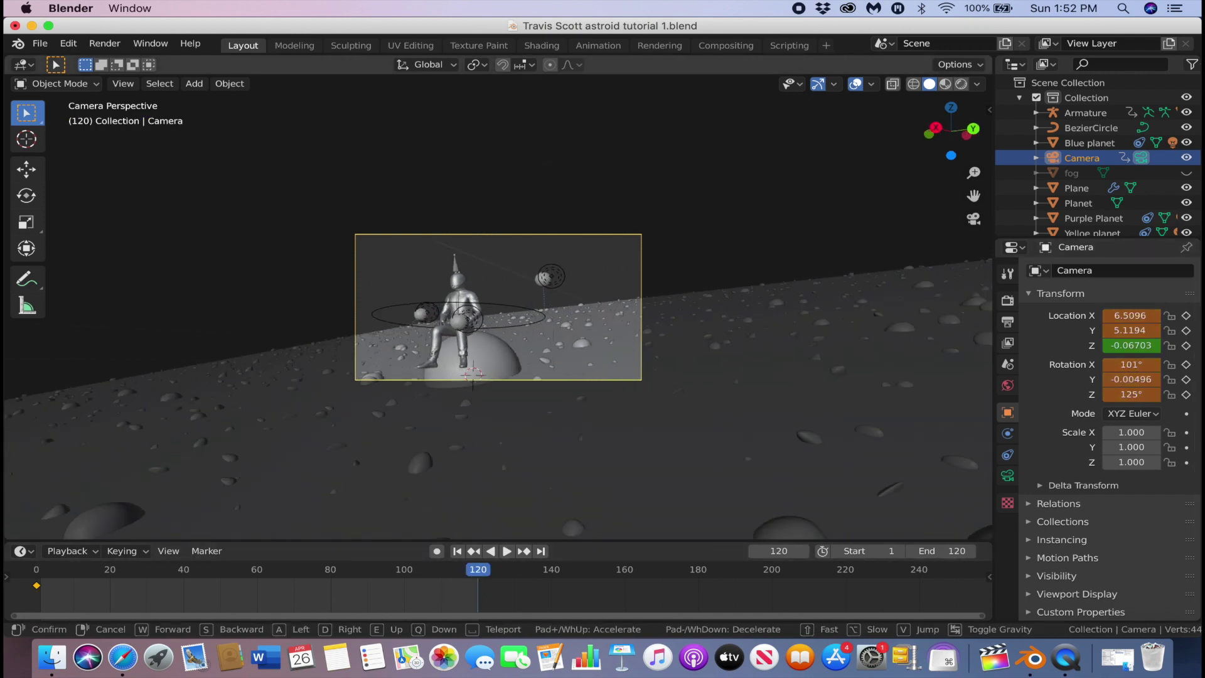
pyautogui.press('a')
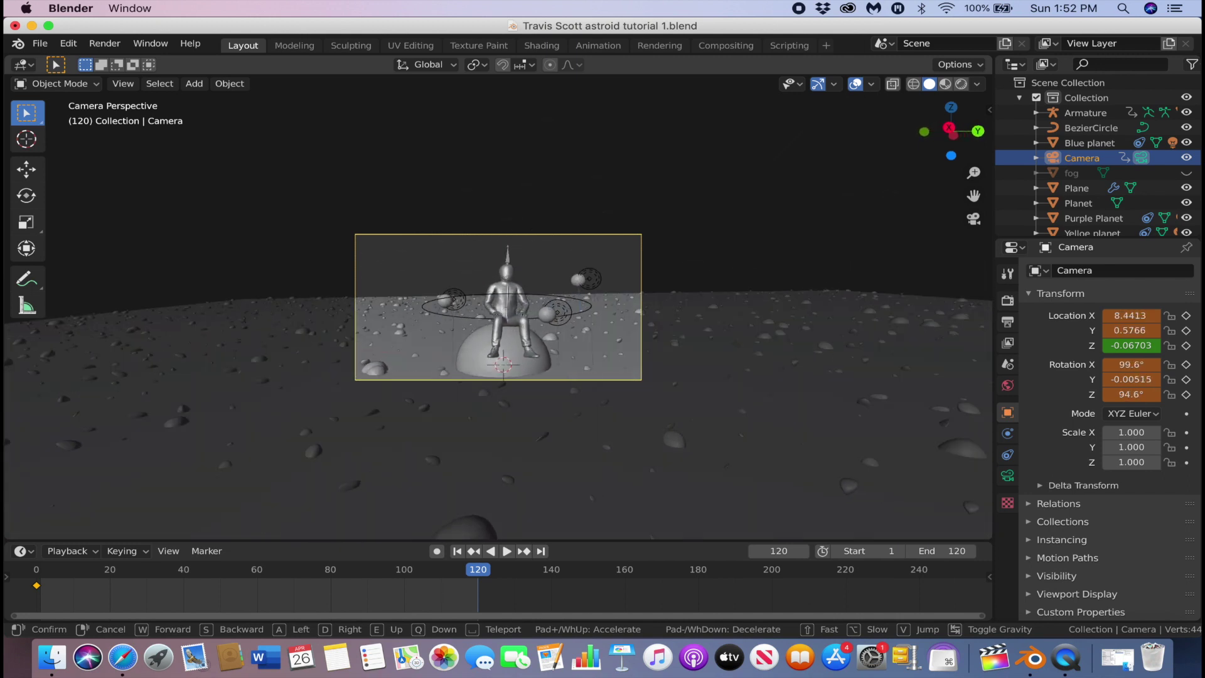
pyautogui.press('a')
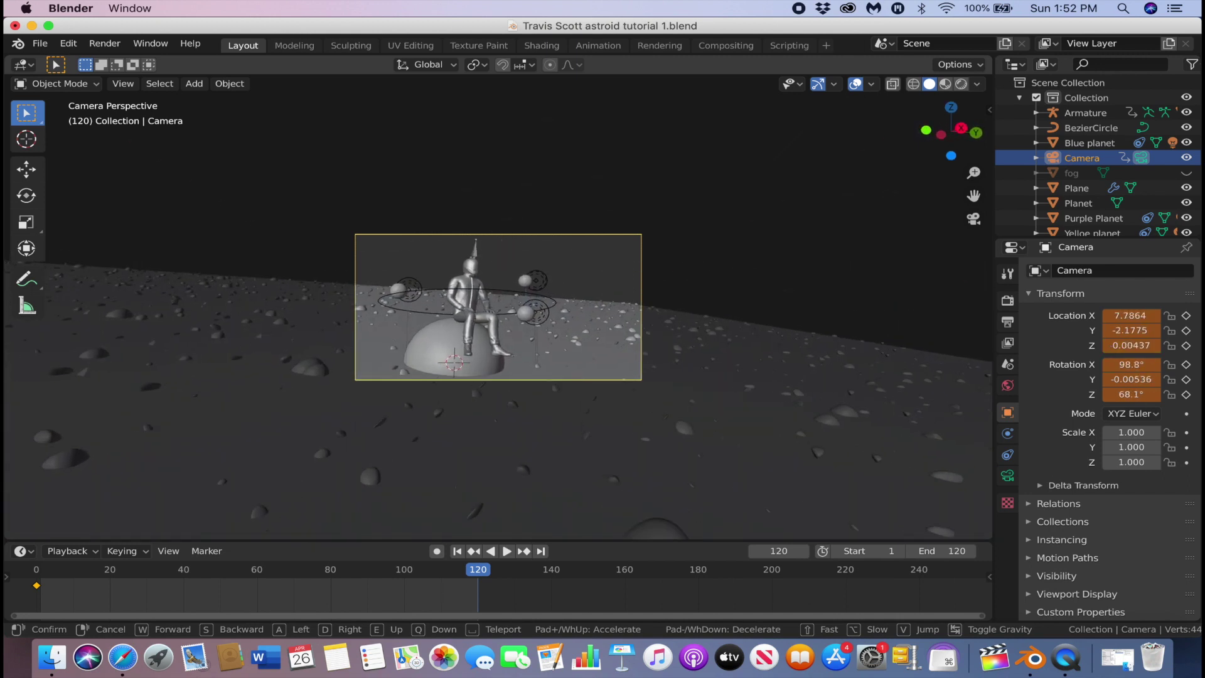
pyautogui.press('a')
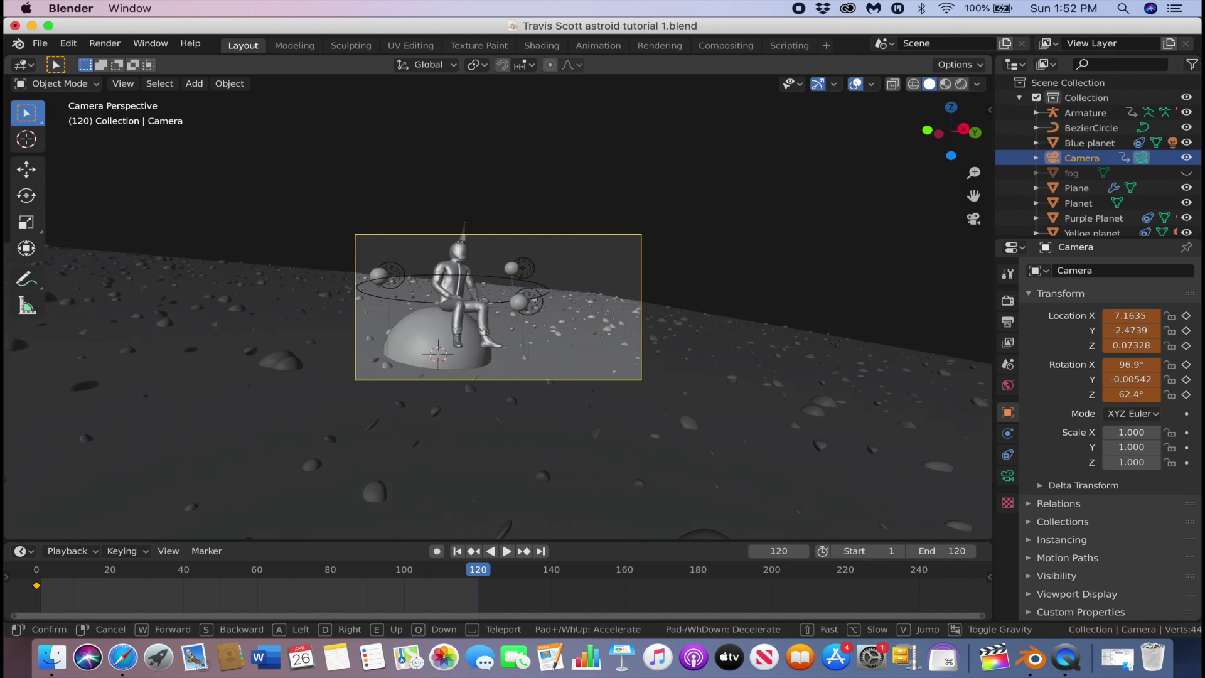
pyautogui.press('s')
pyautogui.click(1061, 334)
# Step: Keyframe the camera's location and rotation at frame 120, and play back the camera move
pyautogui.press('i')
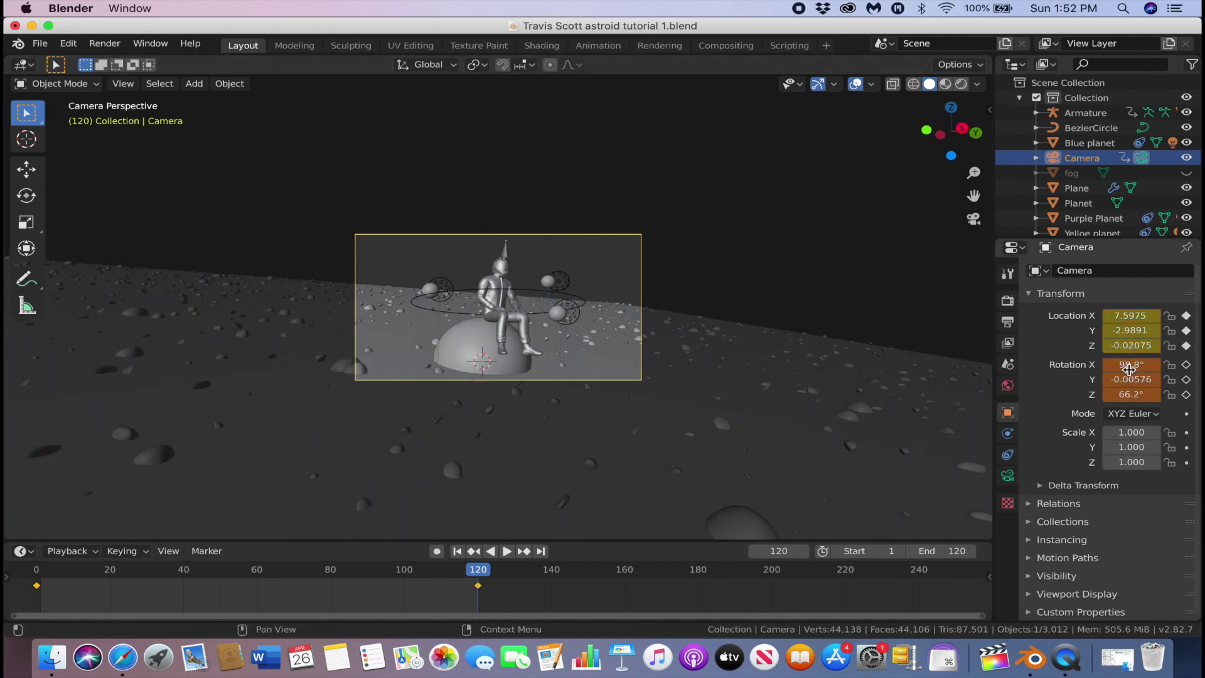
pyautogui.press('i')
pyautogui.press('space')
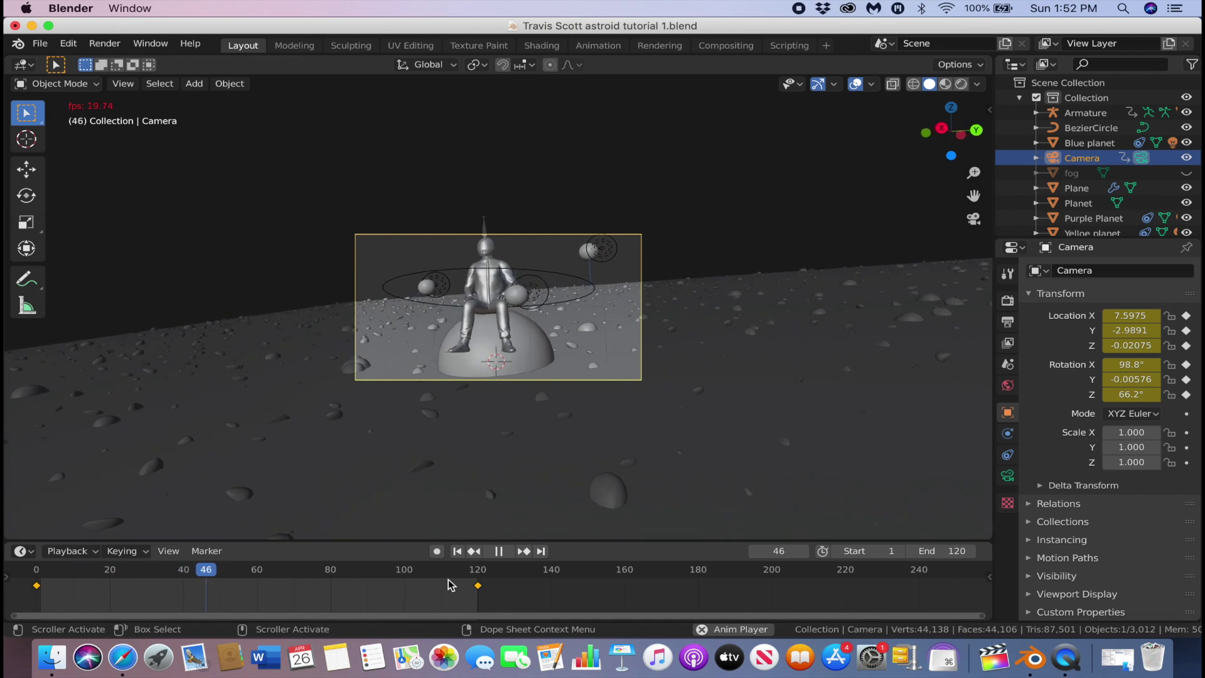
pyautogui.press('Escape')
# Step: Reduce the camera's focal length to 36 mm, previewing the animation to check the framing
pyautogui.click(1008, 476)
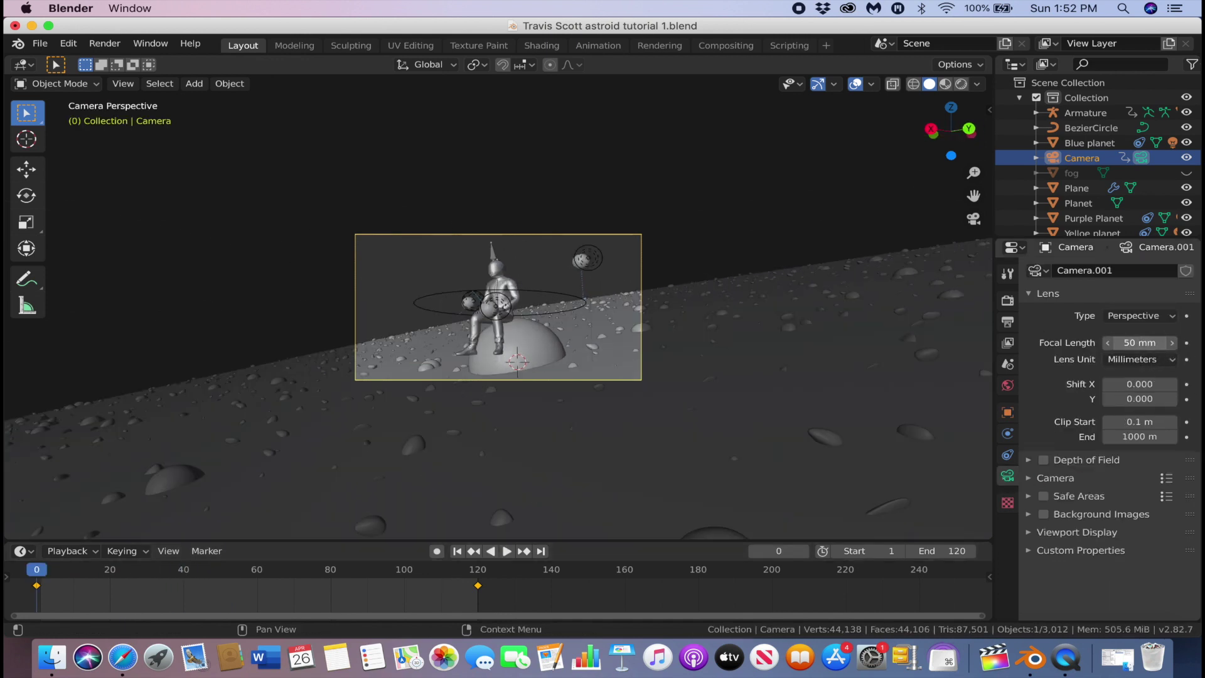
pyautogui.moveTo(1139, 343); pyautogui.dragTo(1108, 343)
pyautogui.press('space')
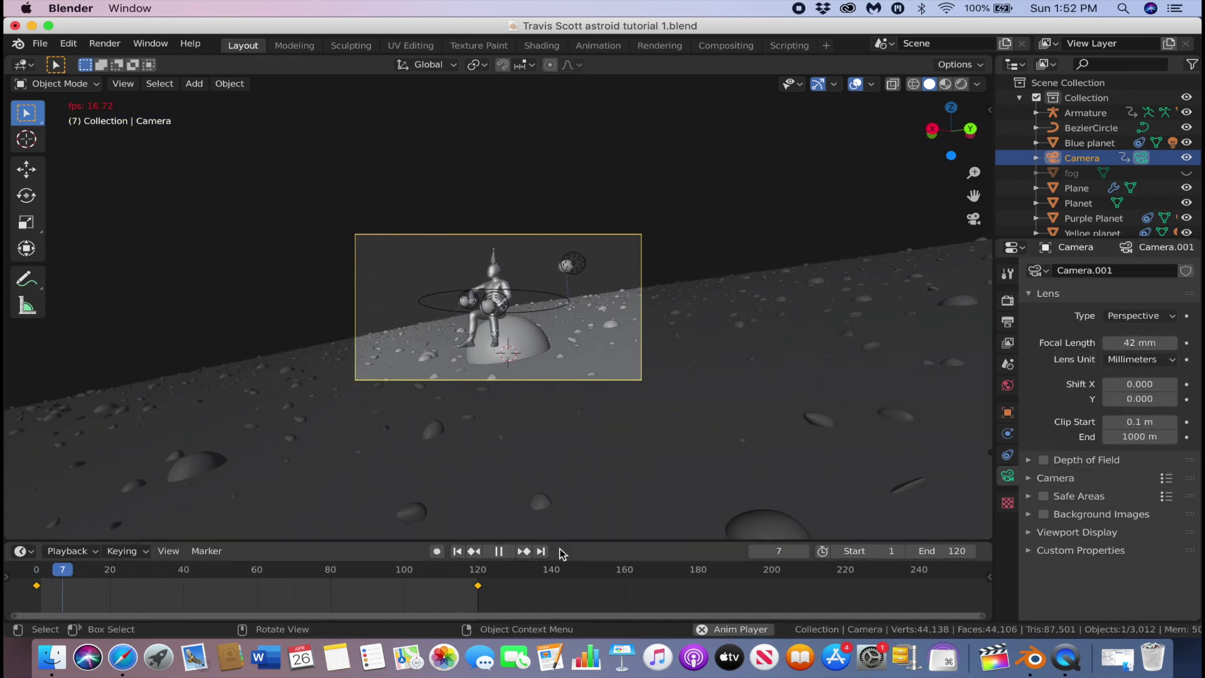
pyautogui.press('space')
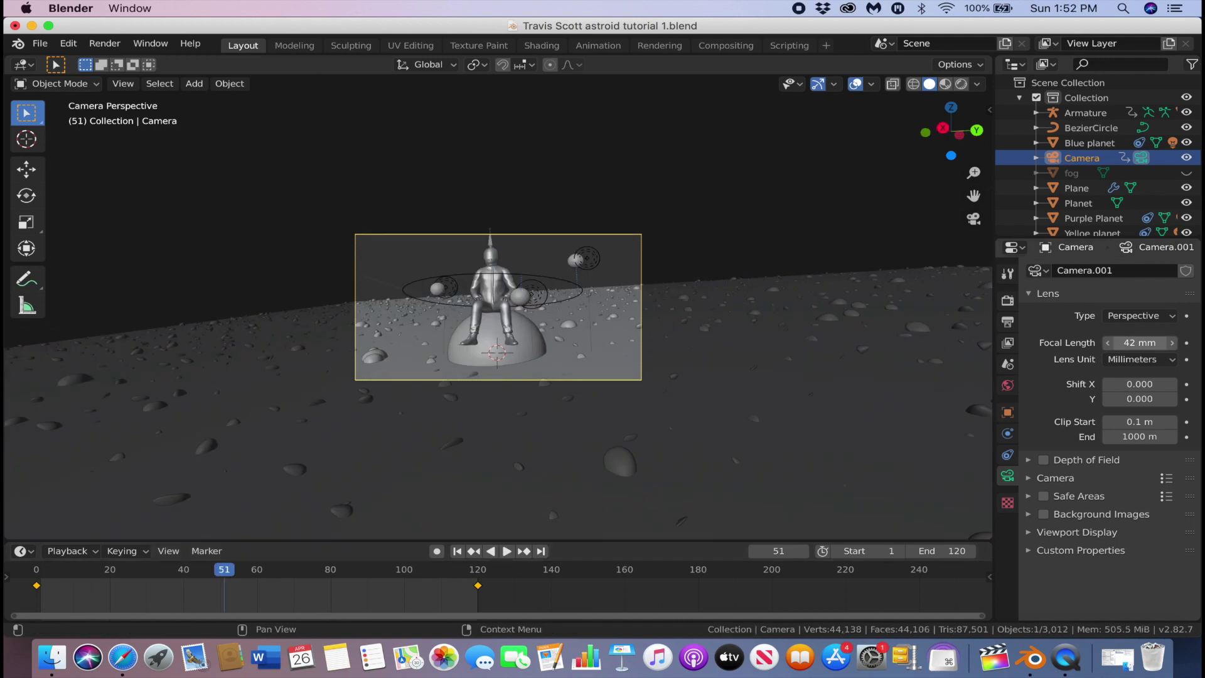
pyautogui.moveTo(1137, 343); pyautogui.dragTo(1111, 342)
pyautogui.click(38, 573)
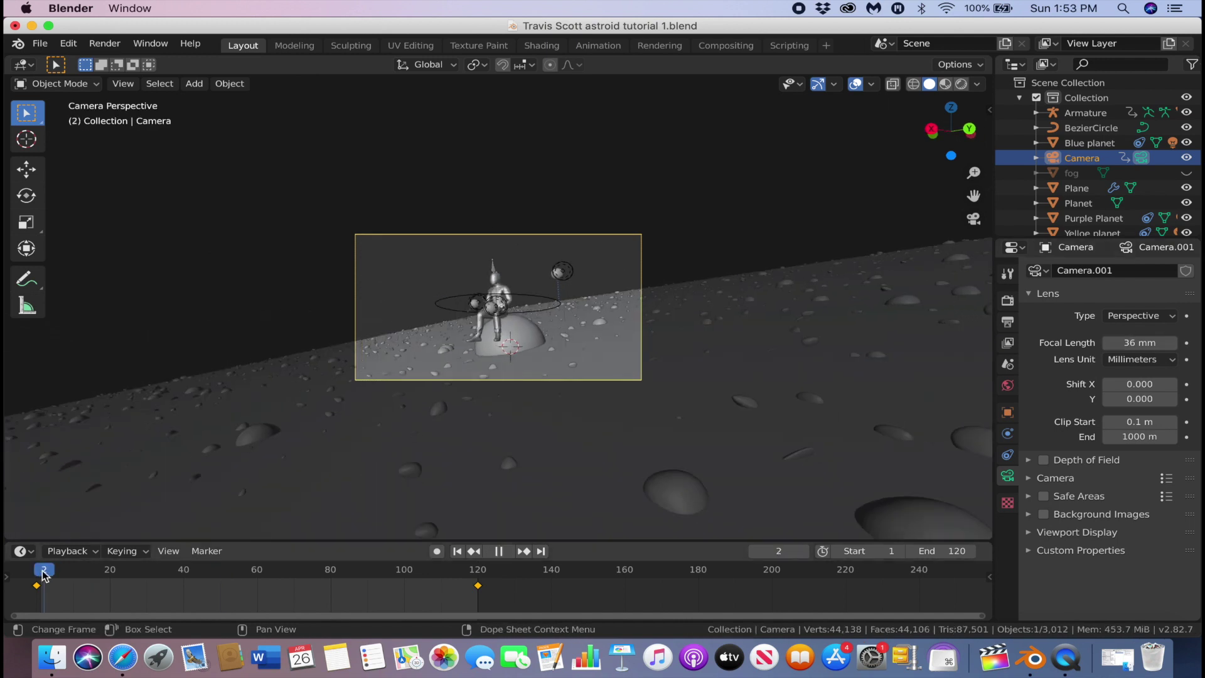
pyautogui.press('space')
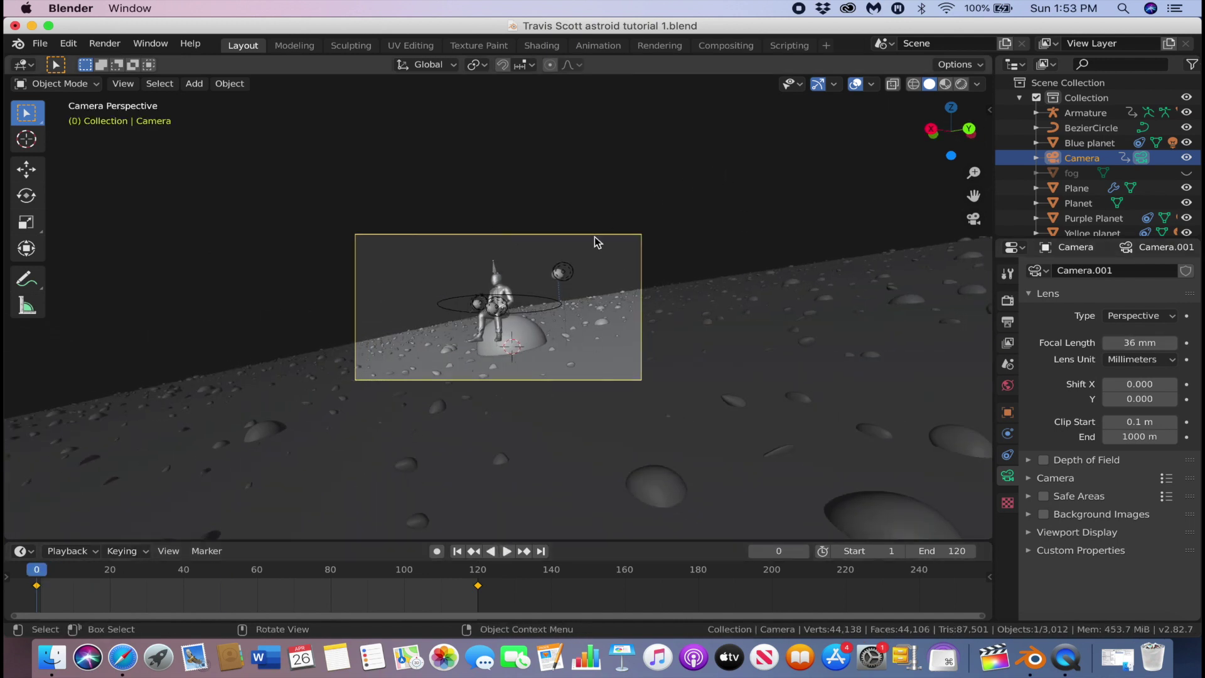
# Step: Select the yellow planet and keyframe its Follow Path offset at frame 0
pyautogui.scroll(4, 575, 277)
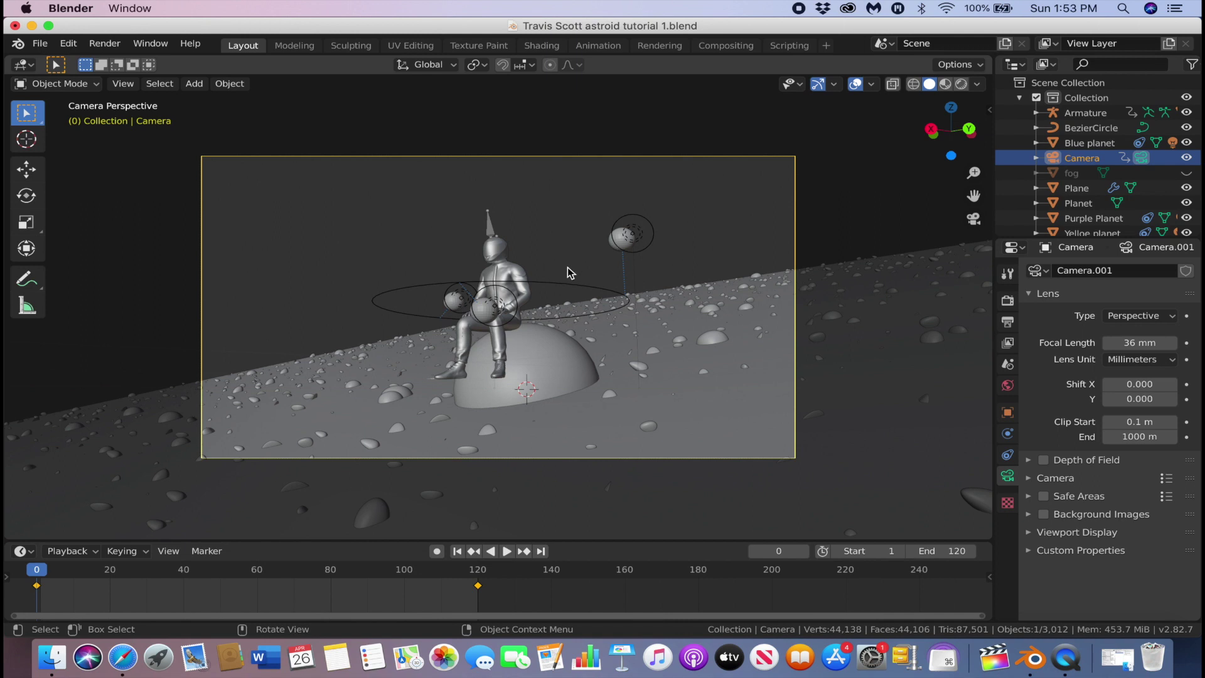
pyautogui.moveTo(567, 267); pyautogui.dragTo(607, 373, button='middle')
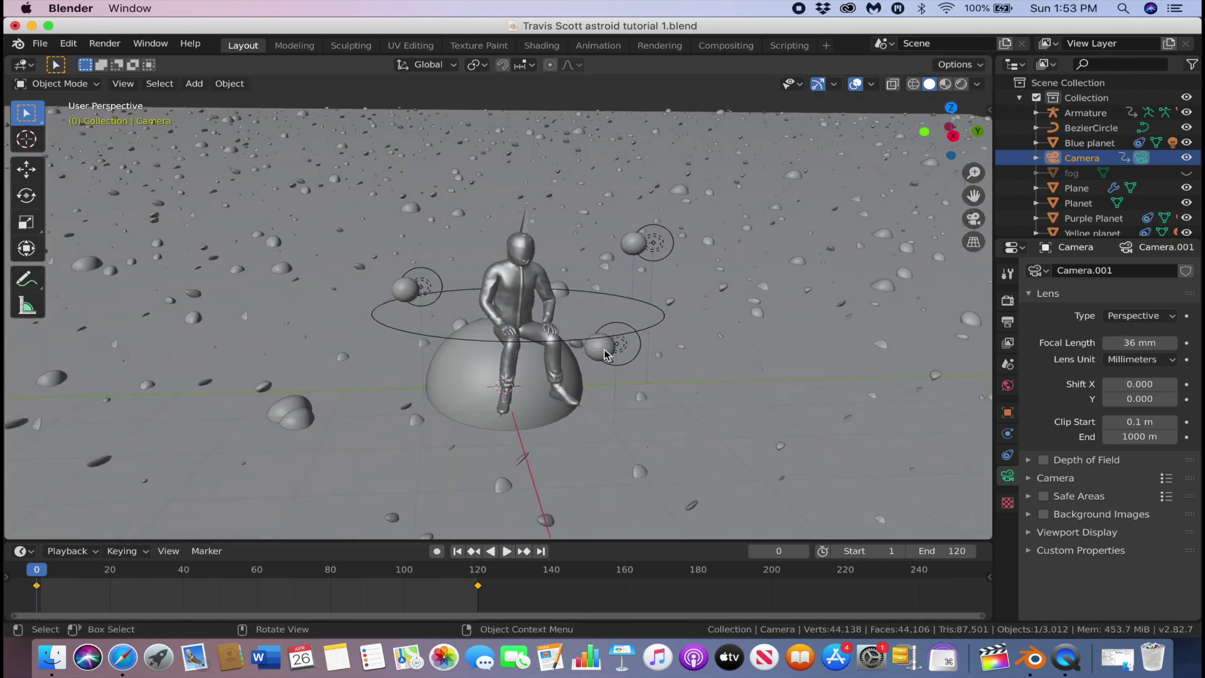
pyautogui.click(606, 352)
pyautogui.click(1007, 477)
pyautogui.click(1008, 497)
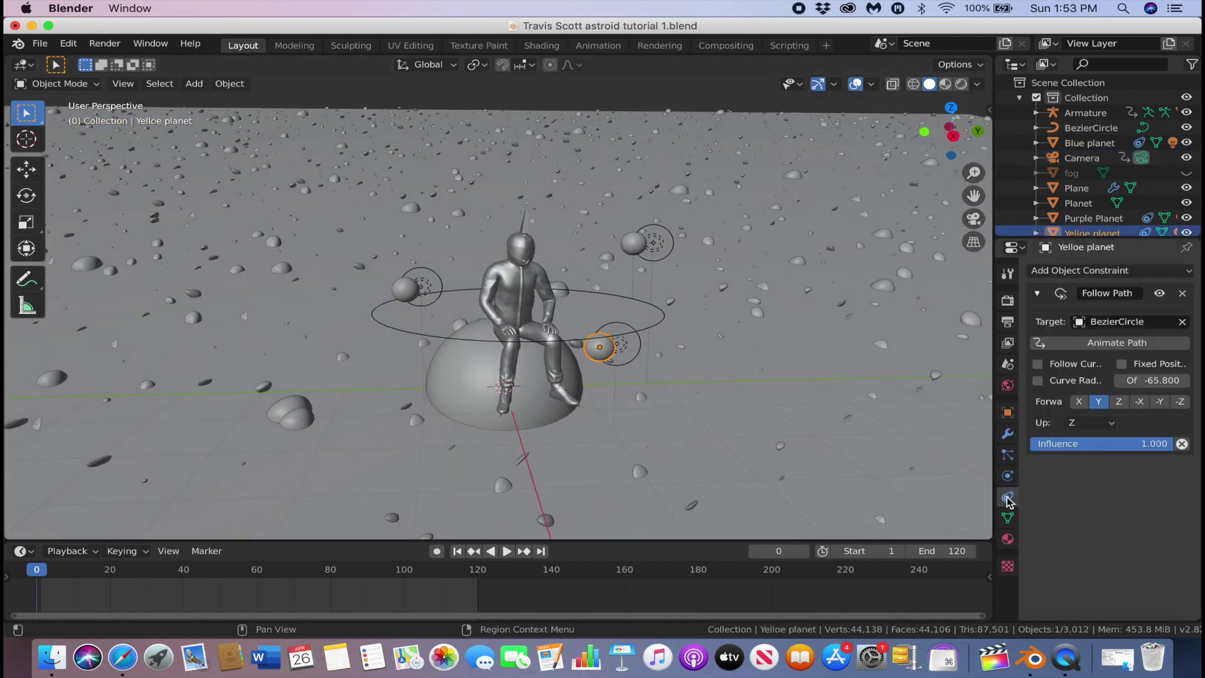
pyautogui.rightClick(1158, 380)
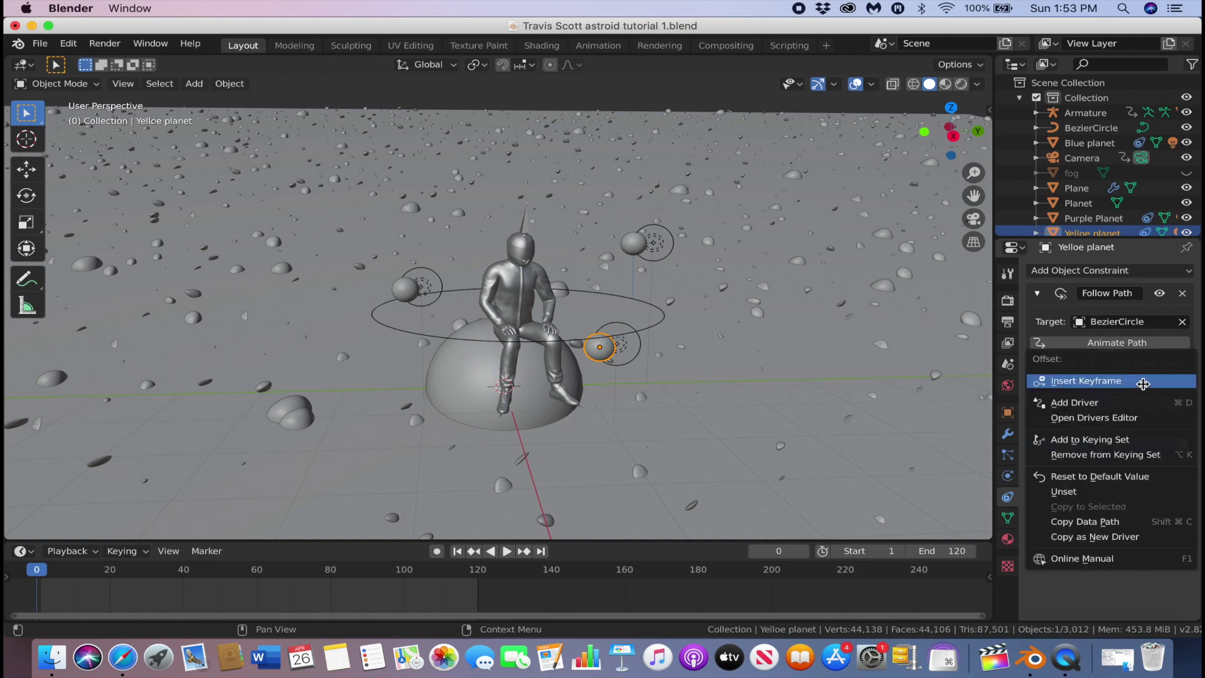
pyautogui.click(1144, 382)
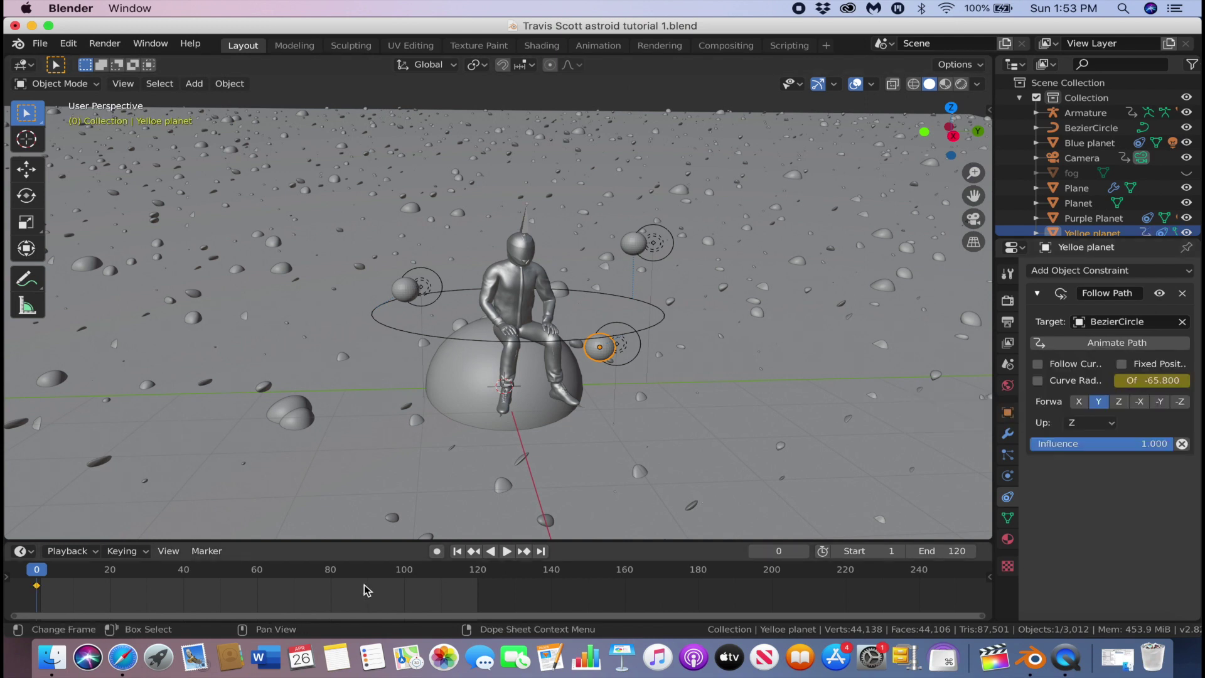
# Step: At frame 120, change the yellow planet's Follow Path offset so it moves along the circle, and keyframe it
pyautogui.hotkey('shift', 'Right')
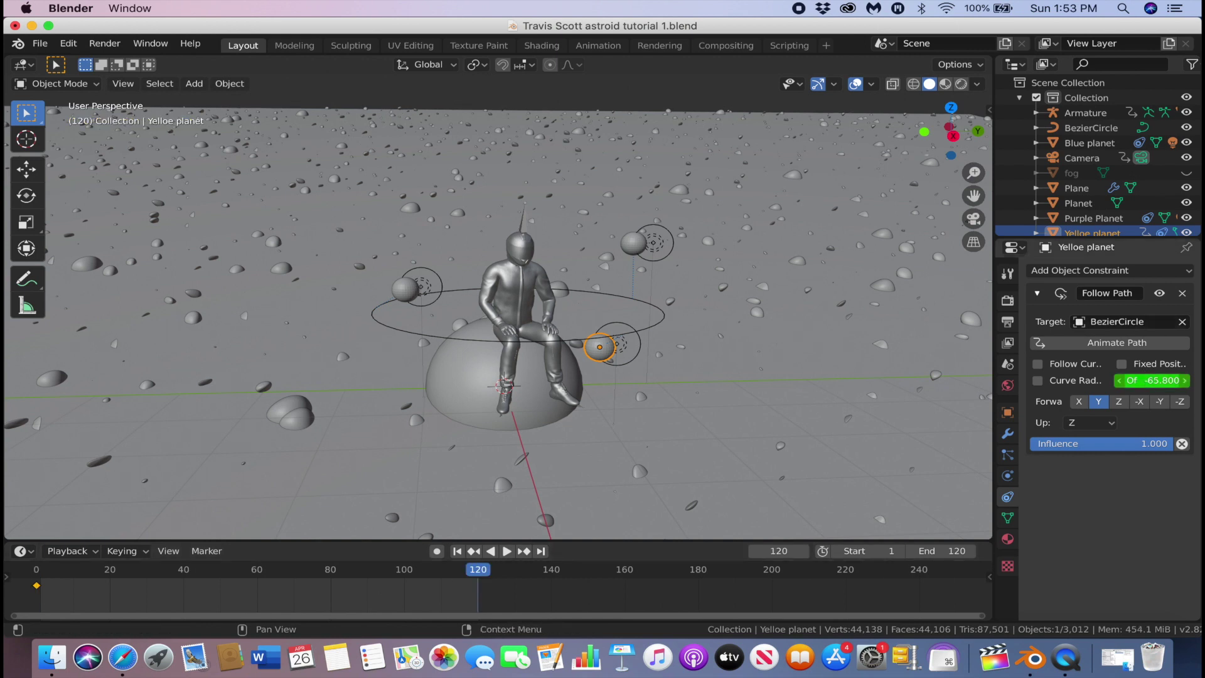
pyautogui.moveTo(1158, 380); pyautogui.dragTo(1100, 381)
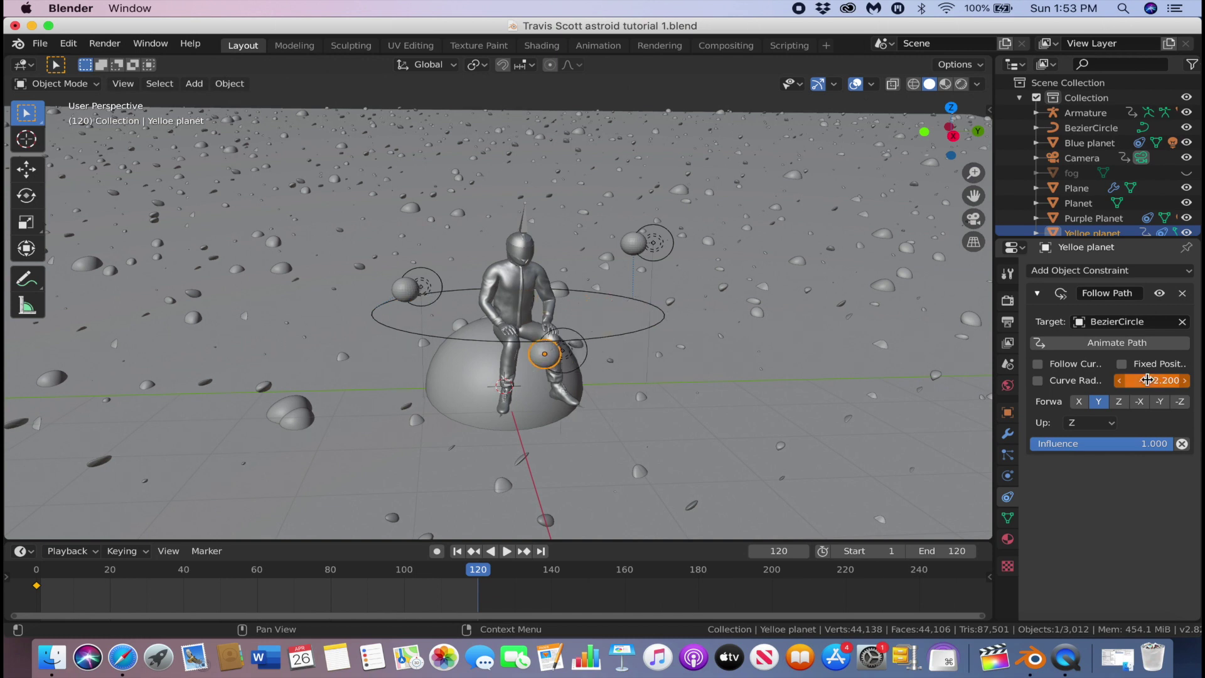
pyautogui.press('i')
# Step: Select the blue planet and keyframe its Follow Path offset at frame 1
pyautogui.click(635, 244)
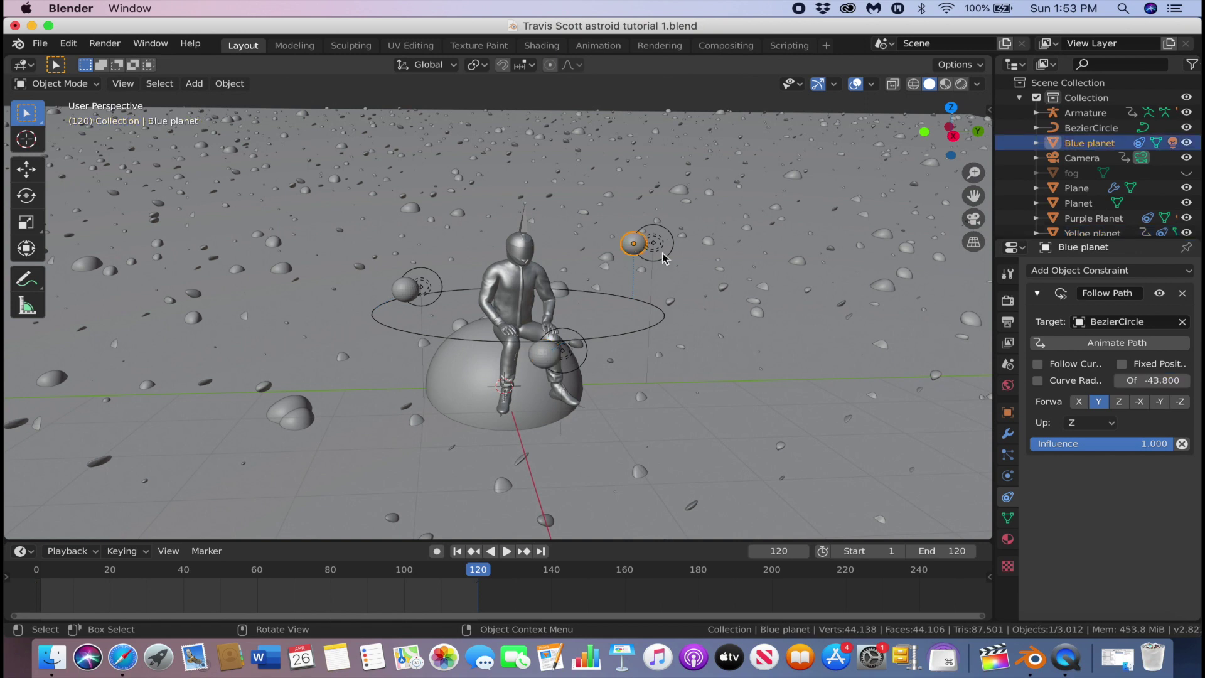
pyautogui.click(457, 551)
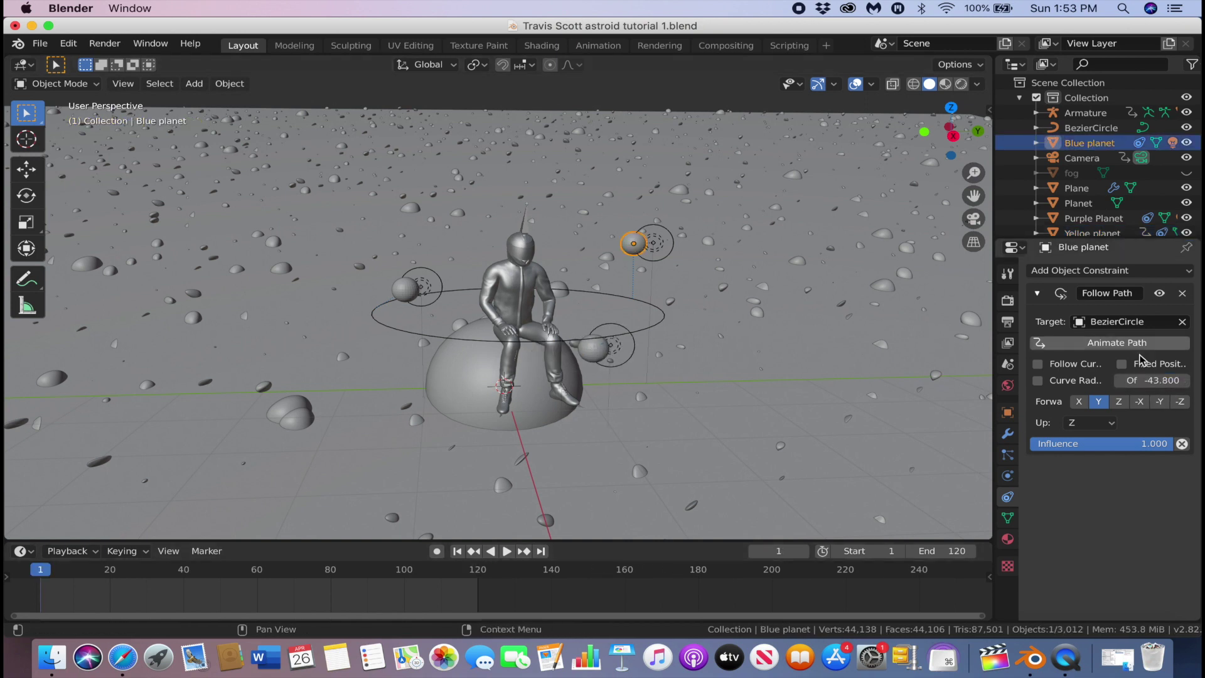
pyautogui.rightClick(1151, 381)
pyautogui.click(1151, 383)
# Step: Change the blue planet's Follow Path offset at frame 120 and keyframe it
pyautogui.click(541, 551)
pyautogui.moveTo(1151, 382); pyautogui.dragTo(1086, 382)
pyautogui.rightClick(1151, 384)
pyautogui.click(1150, 383)
# Step: Select the purple planet and keyframe its Follow Path offset at frame 0
pyautogui.click(405, 292)
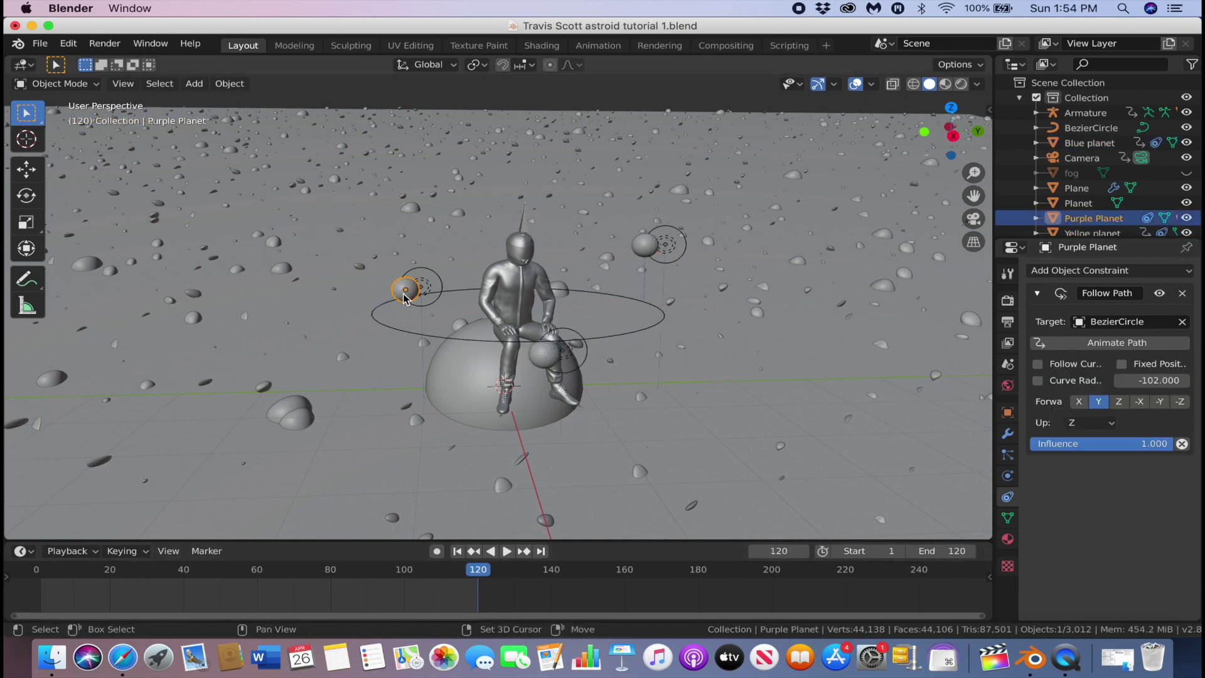
pyautogui.click(37, 570)
pyautogui.rightClick(1152, 382)
pyautogui.click(1152, 383)
# Step: Keyframe a changed Follow Path offset for the purple planet at frame 120, and play the orbit animation from the start
pyautogui.click(478, 570)
pyautogui.click(1152, 383)
pyautogui.moveTo(479, 571); pyautogui.dragTo(35, 574)
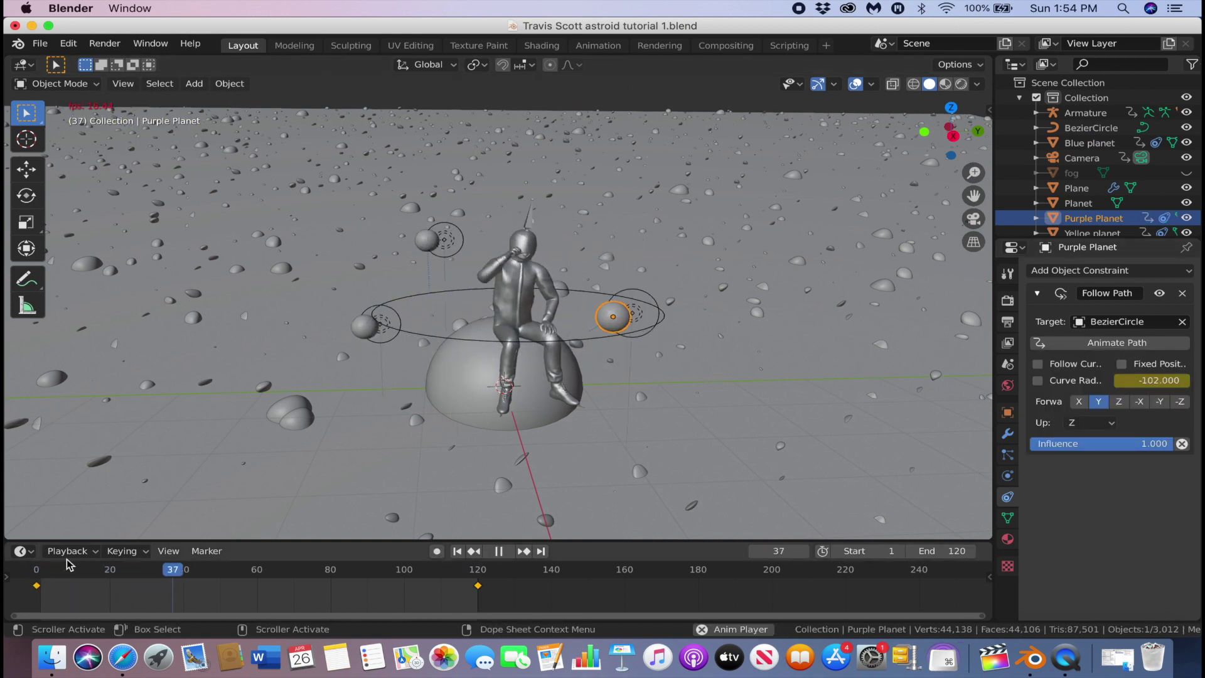
pyautogui.press('Escape')
pyautogui.press('KP_0')
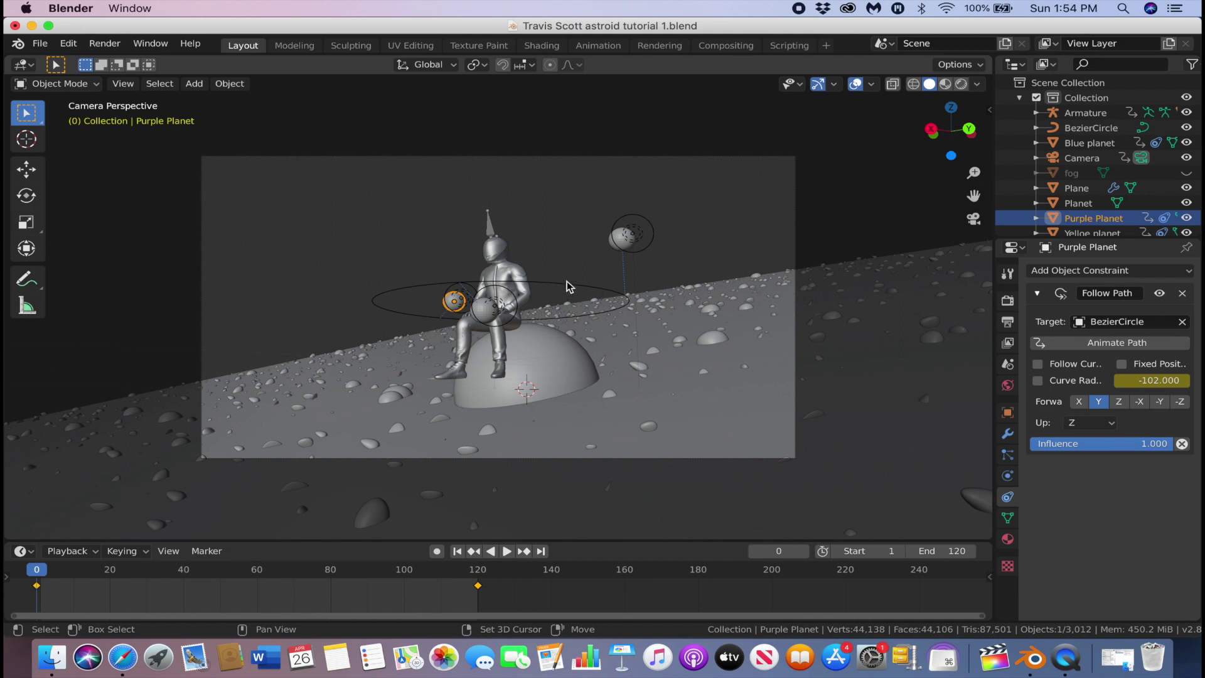
# Step: Add an area light raised above the seated figure's head and color it light blue with hue 0.565 and saturation 0.603
pyautogui.moveTo(567, 281); pyautogui.dragTo(565, 321, button='middle')
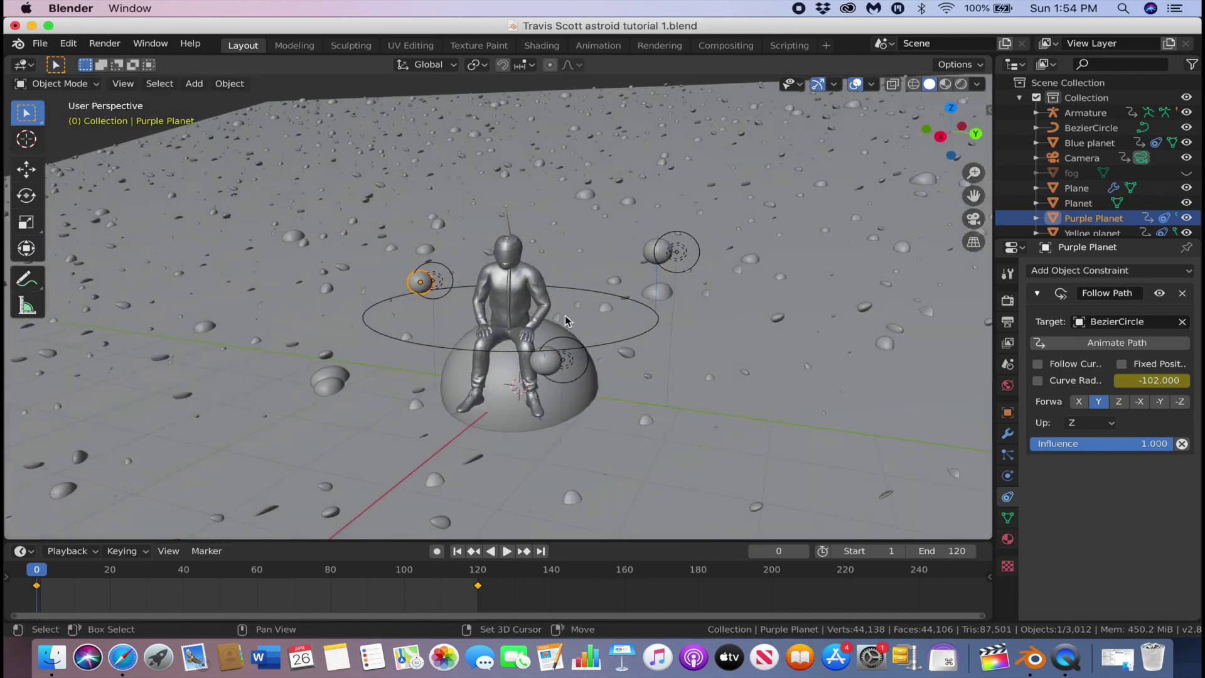
pyautogui.hotkey('shift', 'a')
pyautogui.moveTo(572, 277)
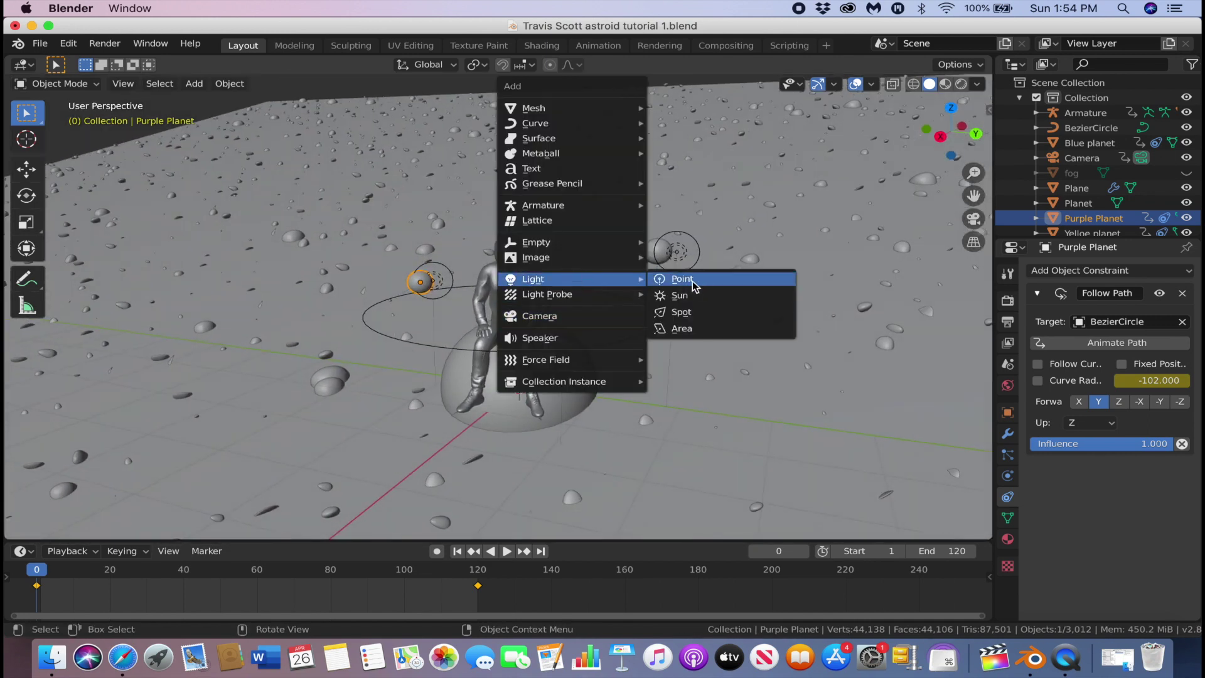
pyautogui.click(702, 328)
pyautogui.press('g')
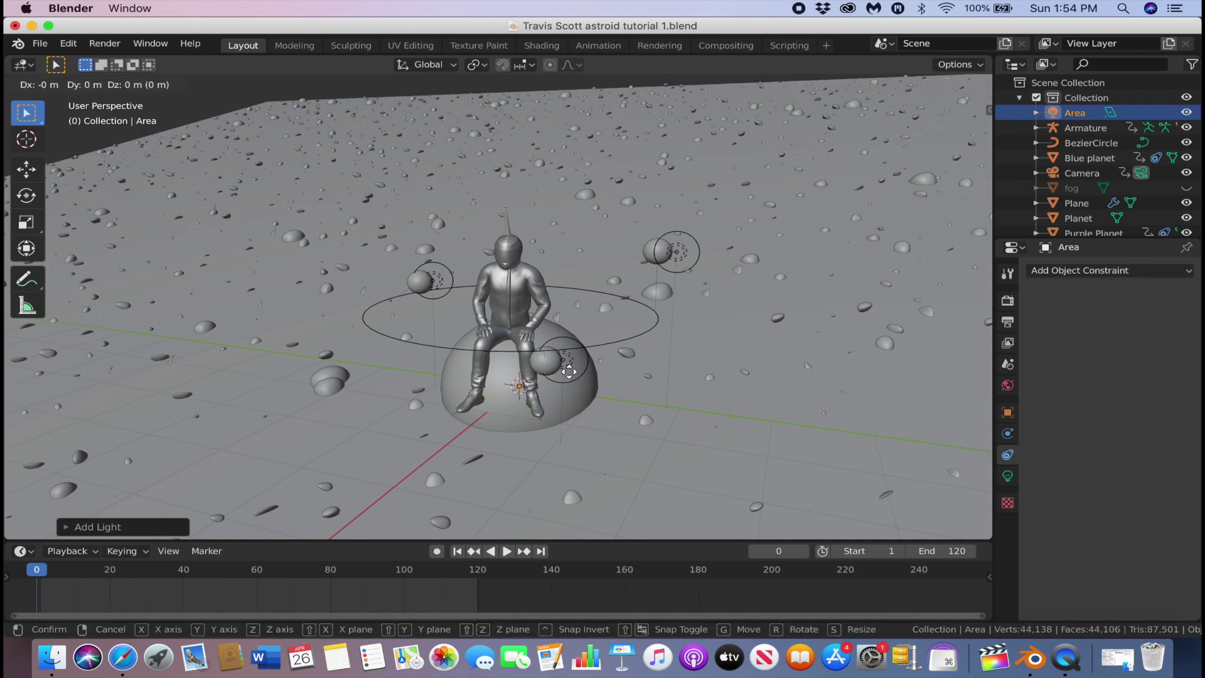
pyautogui.press('z')
pyautogui.click(590, 213)
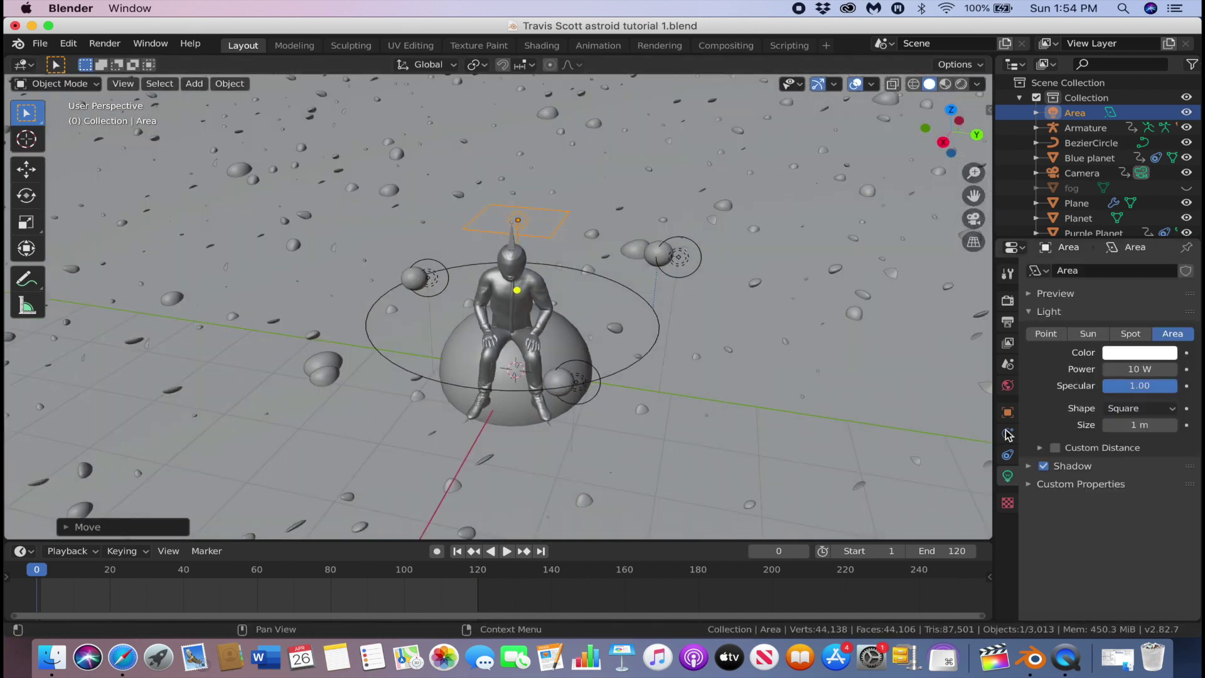
pyautogui.click(1139, 352)
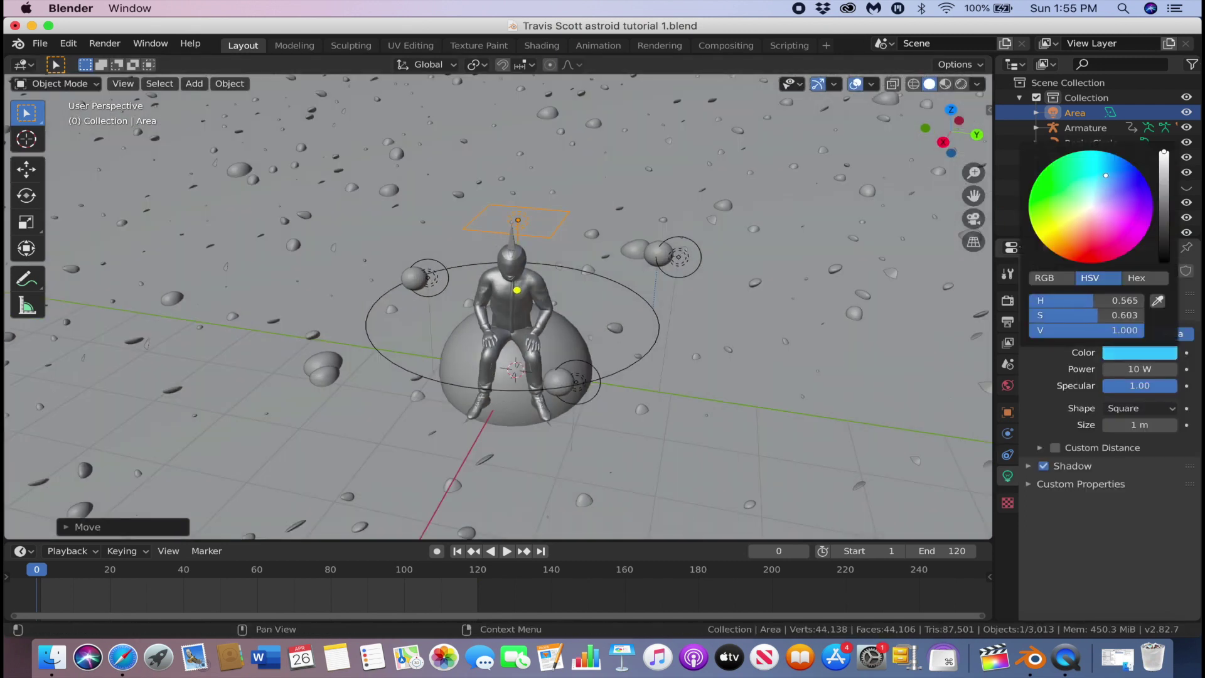
# Step: Move the area light along Y to the figure's side and rotate it about X to face the figure
pyautogui.press('g')
pyautogui.press('y')
pyautogui.press('r')
pyautogui.click(584, 330)
pyautogui.press('r')
pyautogui.press('x')
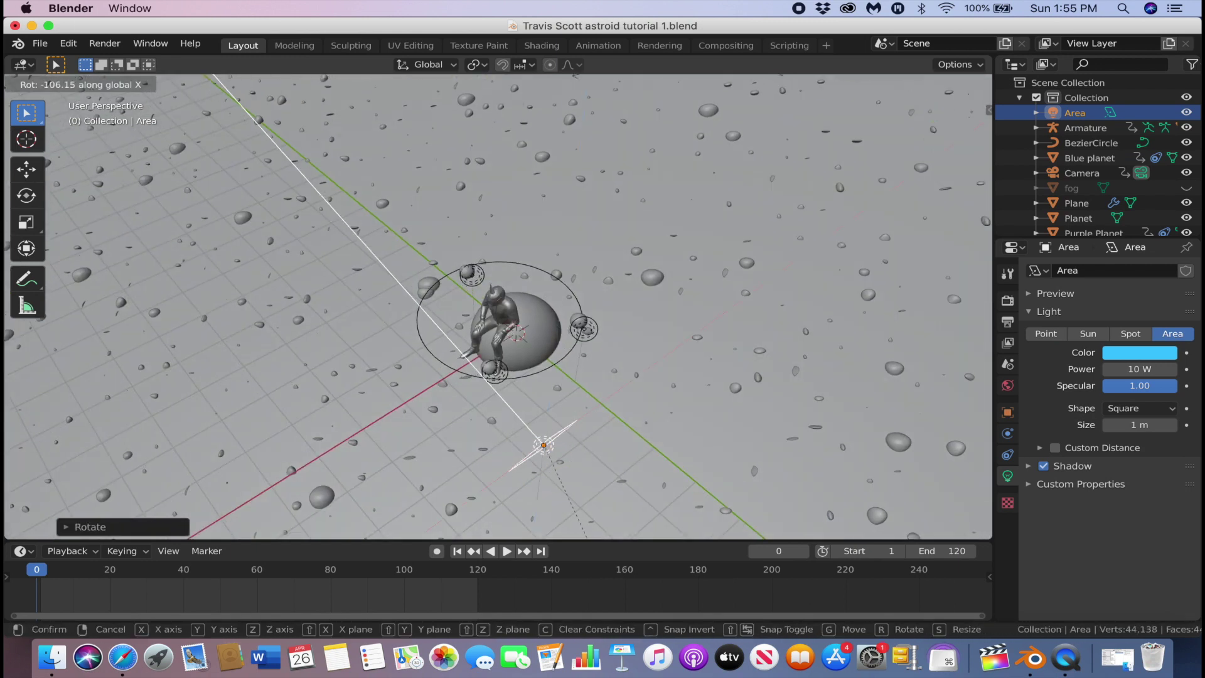
pyautogui.press('r')
pyautogui.press('x')
pyautogui.click(618, 342)
pyautogui.moveTo(618, 342)
pyautogui.mouseDown(button='middle')
pyautogui.moveTo(646, 369)
pyautogui.moveTo(703, 301)
pyautogui.mouseUp(button='middle')
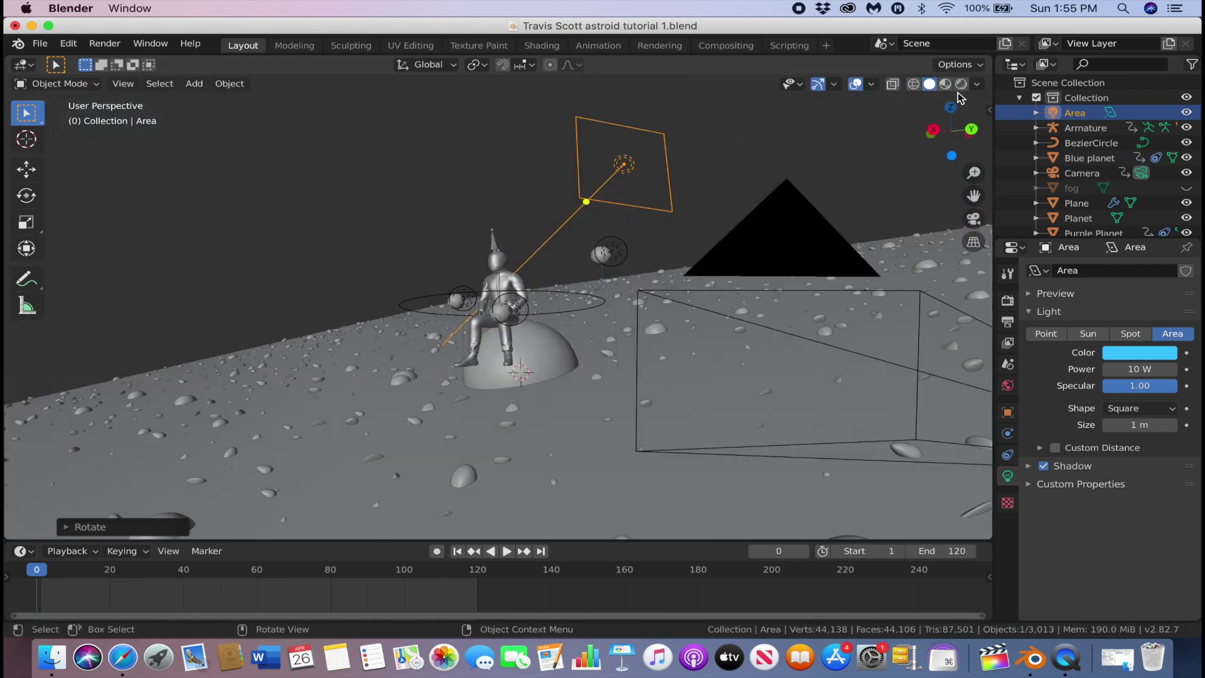
# Step: Set the area light's power to 100 W in the rendered camera view and save the file
pyautogui.click(961, 84)
pyautogui.press('KP_0')
pyautogui.press('super+s')
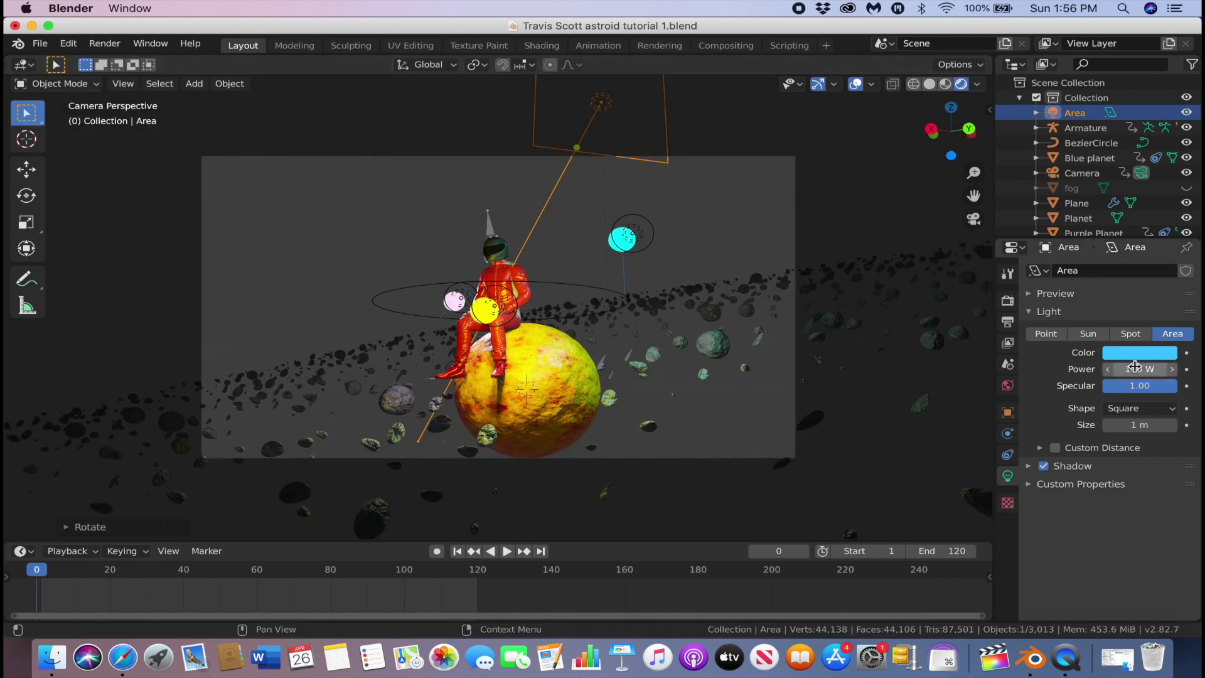
# Step: Return to solid shading and duplicate the area light, placing the copy on the opposite side of the seated figure
pyautogui.click(929, 84)
pyautogui.moveTo(667, 275); pyautogui.dragTo(802, 341, button='middle')
pyautogui.hotkey('shift', 'd')
pyautogui.click(416, 318)
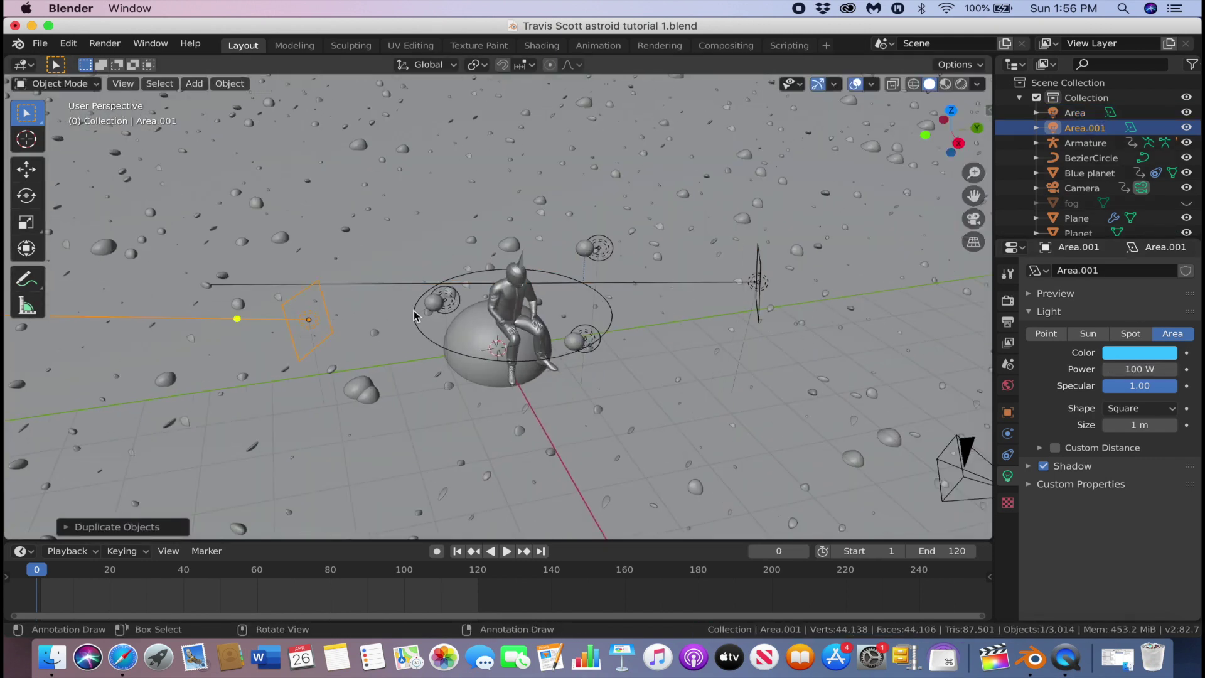
# Step: Rotate the duplicated area light about Z to face the seated figure, and preview the rendered camera view
pyautogui.press('r')
pyautogui.press('z')
pyautogui.click(528, 422)
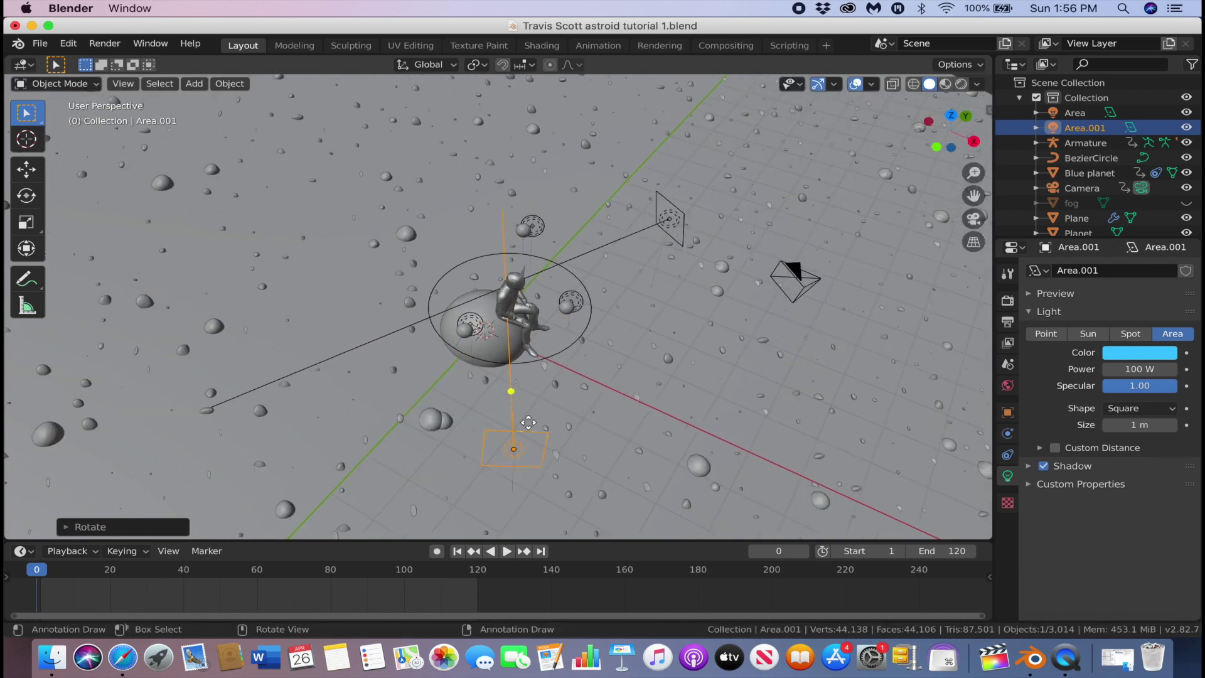
pyautogui.press('KP_0')
pyautogui.moveTo(597, 275); pyautogui.dragTo(674, 345, button='middle')
pyautogui.press('KP_0')
pyautogui.click(961, 84)
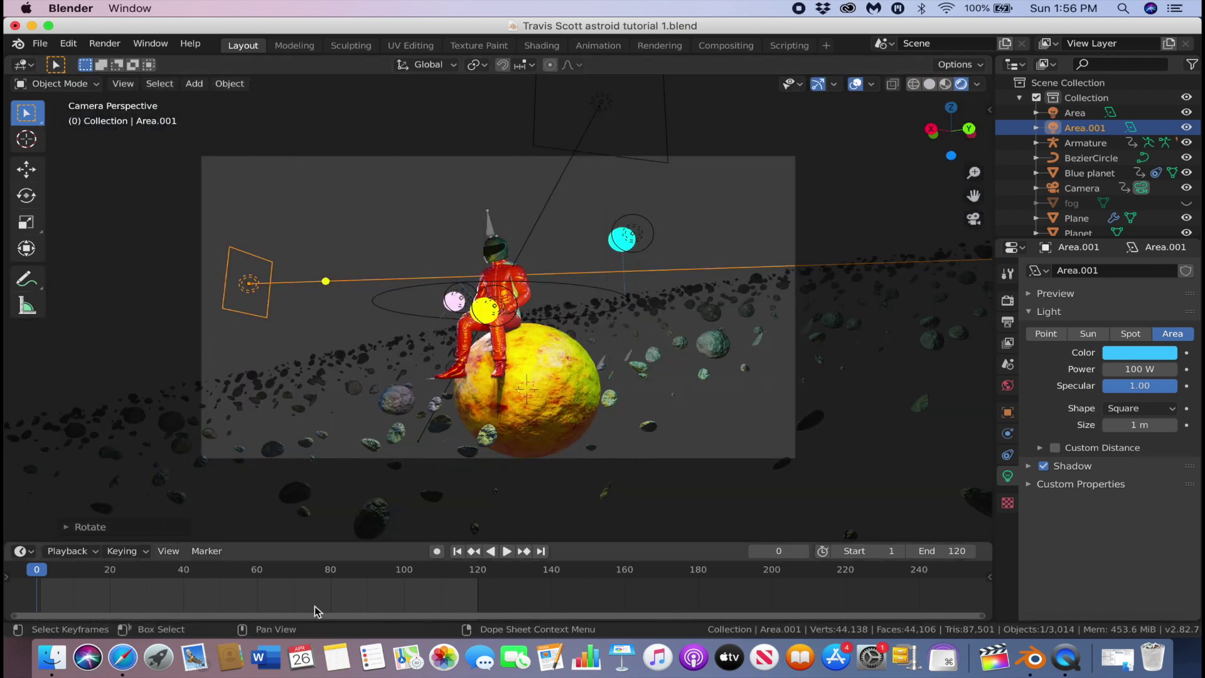
# Step: Preview the animation playback, and return to solid shading at frame 2
pyautogui.press('space')
pyautogui.press('space')
pyautogui.click(929, 84)
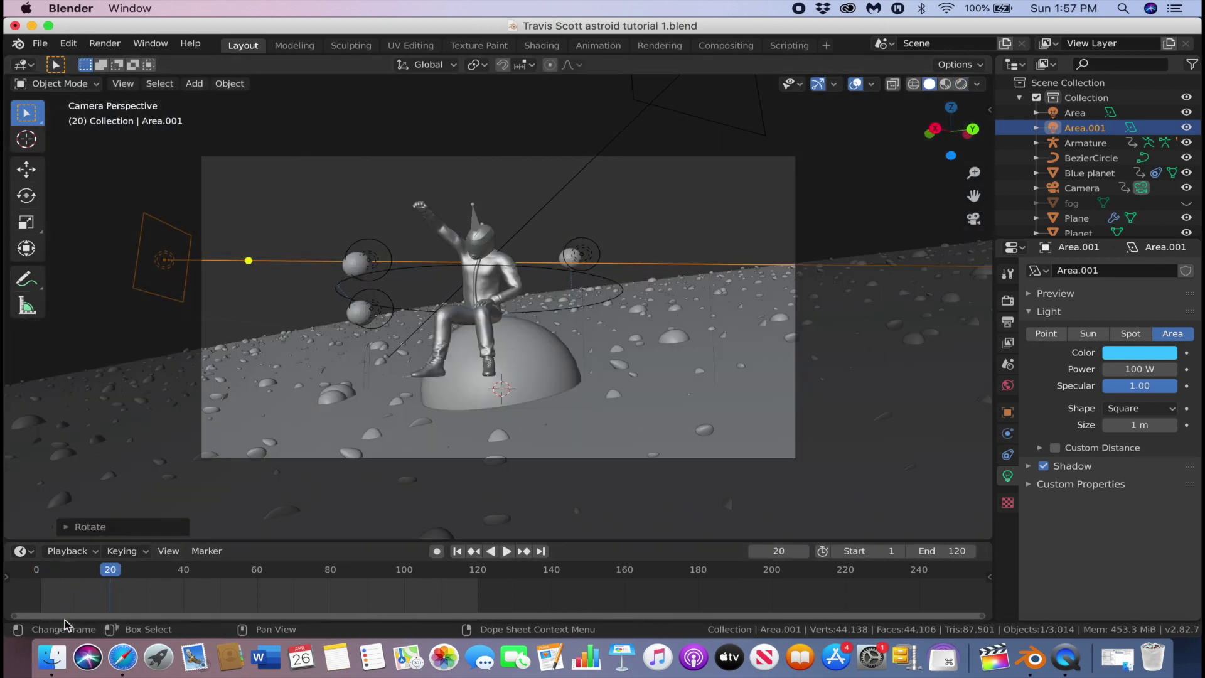
pyautogui.moveTo(74, 571); pyautogui.dragTo(44, 571)
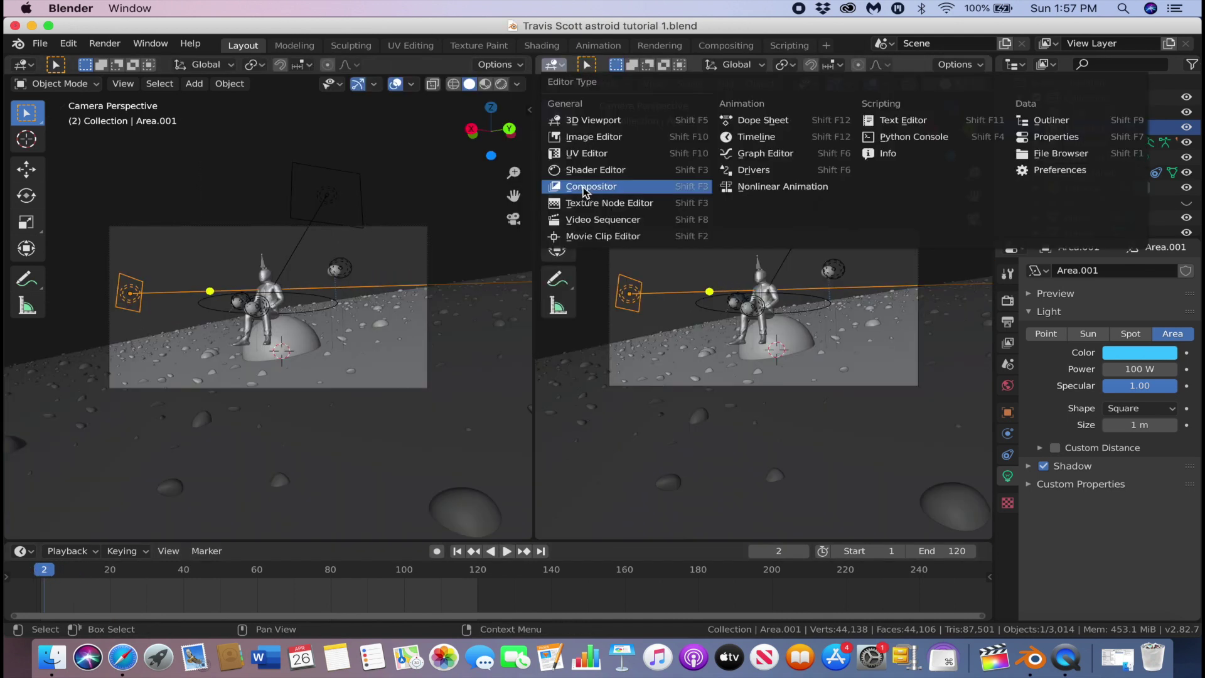
# Step: Switch the second viewport area to the Shader Editor, hide its sidebar and show the World shader nodes
pyautogui.click(588, 170)
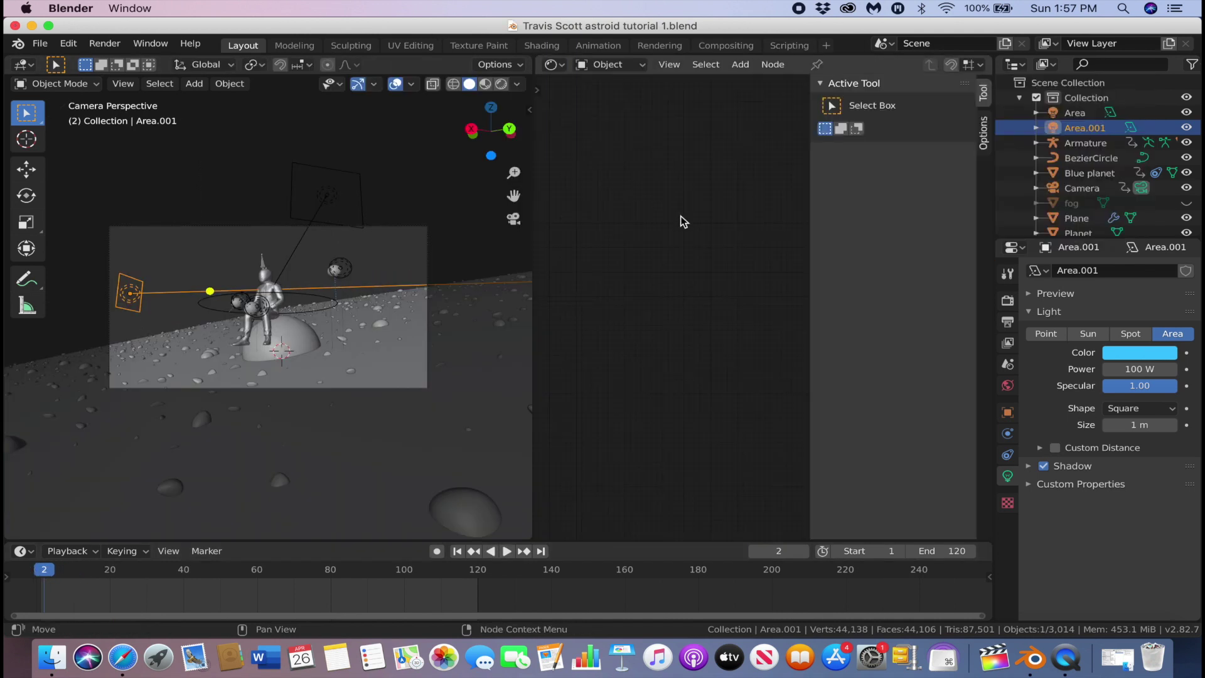
pyautogui.press('n')
pyautogui.click(612, 69)
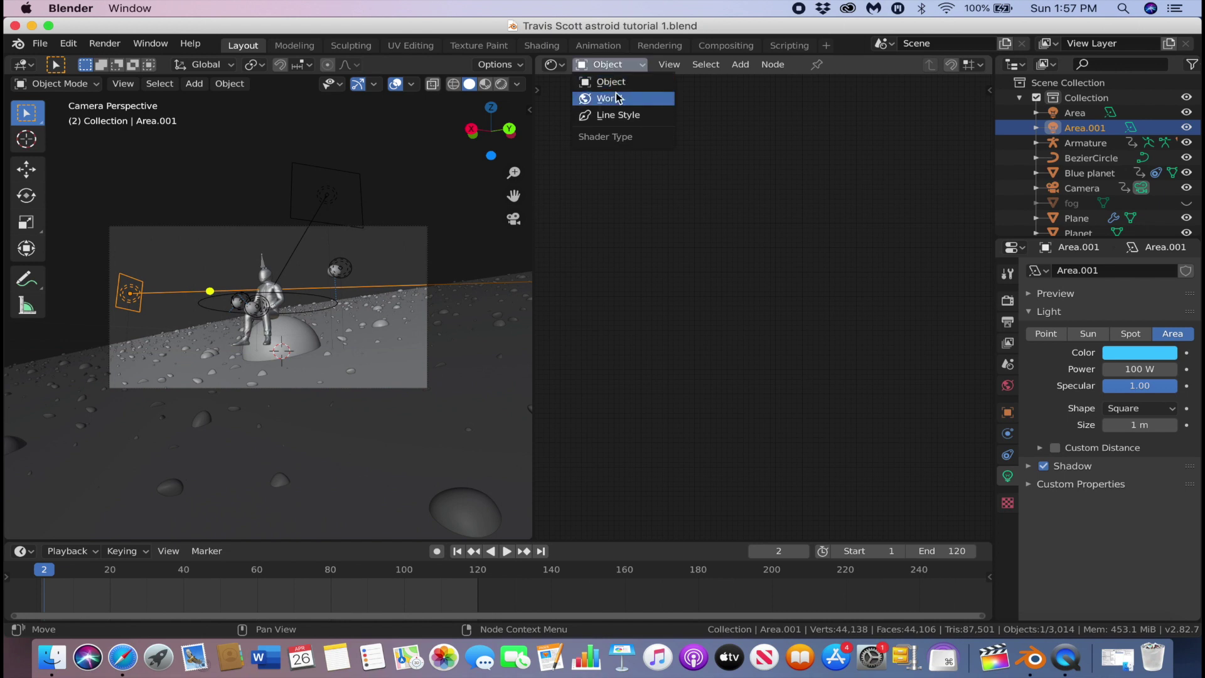
pyautogui.click(615, 99)
pyautogui.scroll(3, 701, 322)
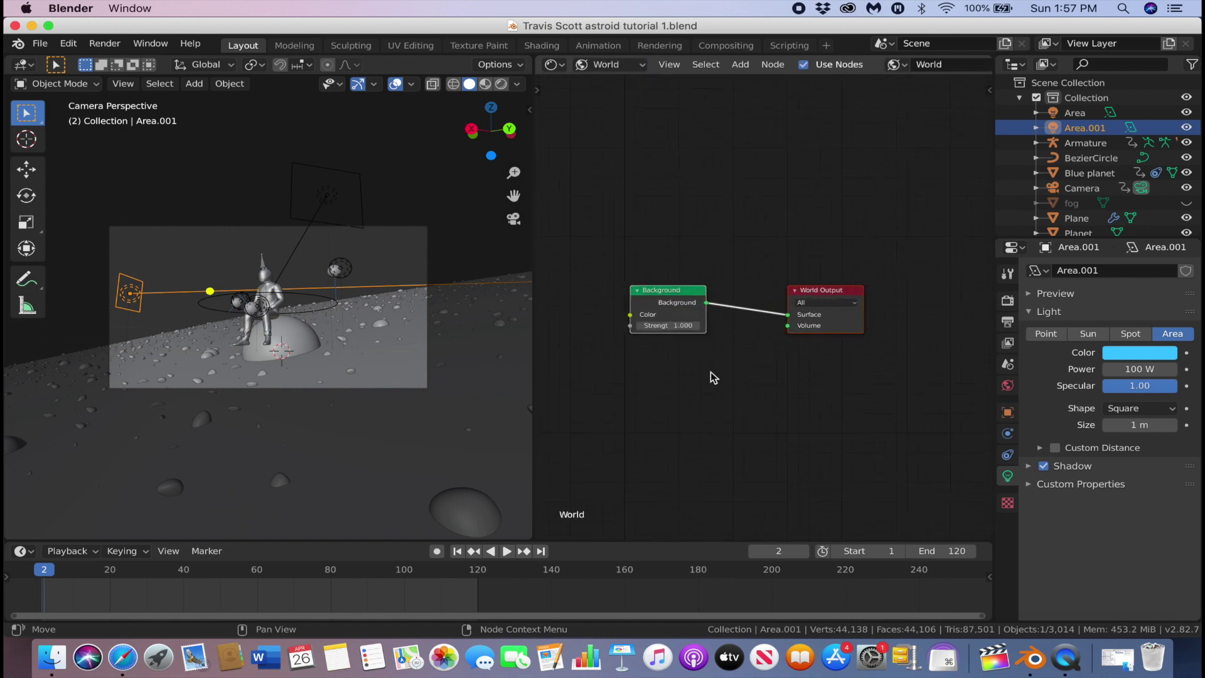
# Step: Add an Environment Texture node to the World shader and connect its Color output to the Background node's Color input
pyautogui.moveTo(713, 377); pyautogui.dragTo(821, 367, button='middle')
pyautogui.hotkey('shift', 'a')
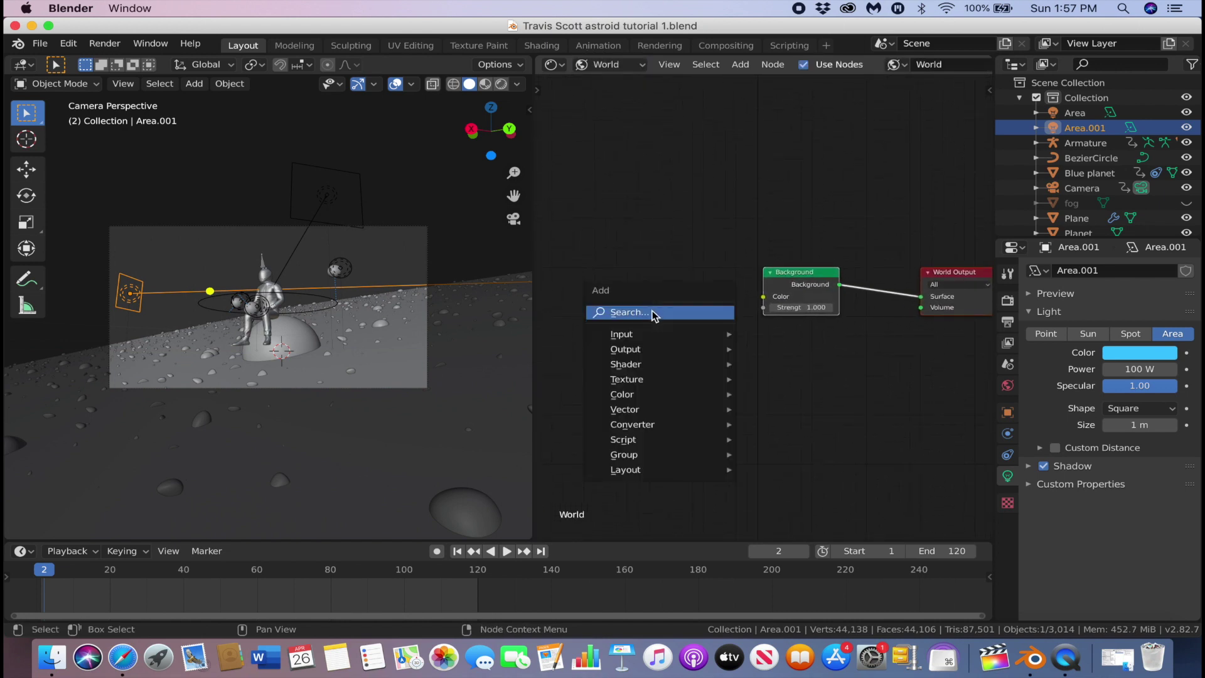
pyautogui.click(653, 314)
pyautogui.moveTo(725, 268); pyautogui.dragTo(807, 286)
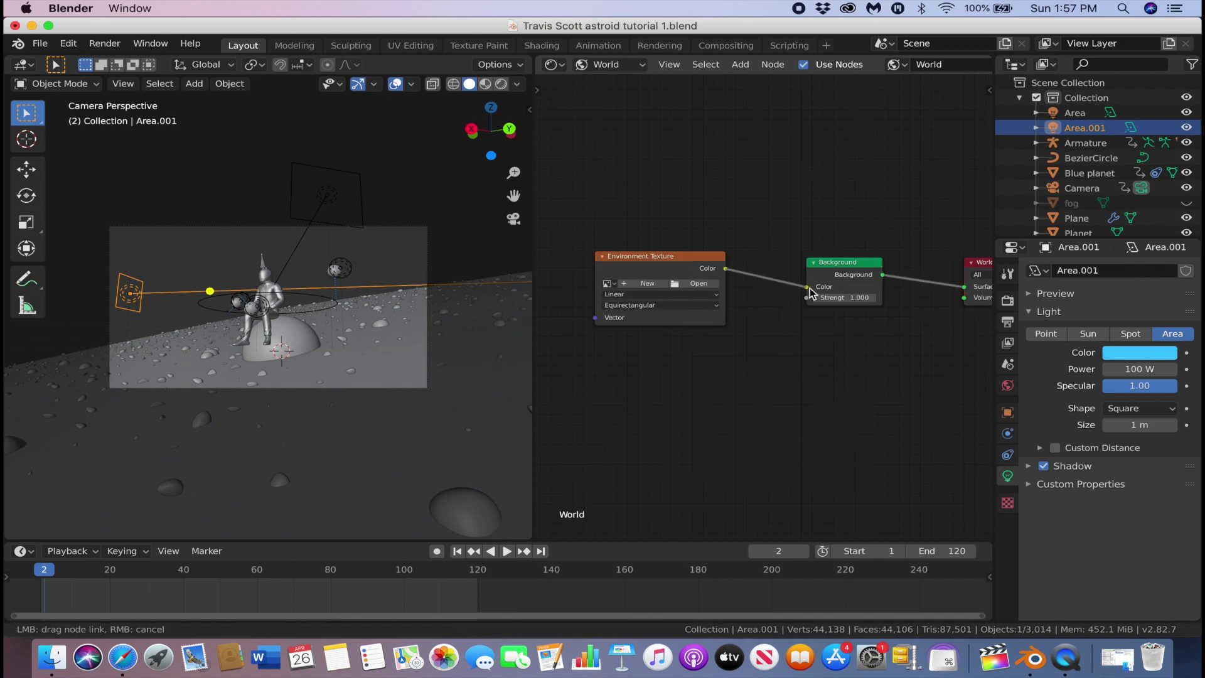
pyautogui.moveTo(718, 385); pyautogui.dragTo(766, 404, button='middle')
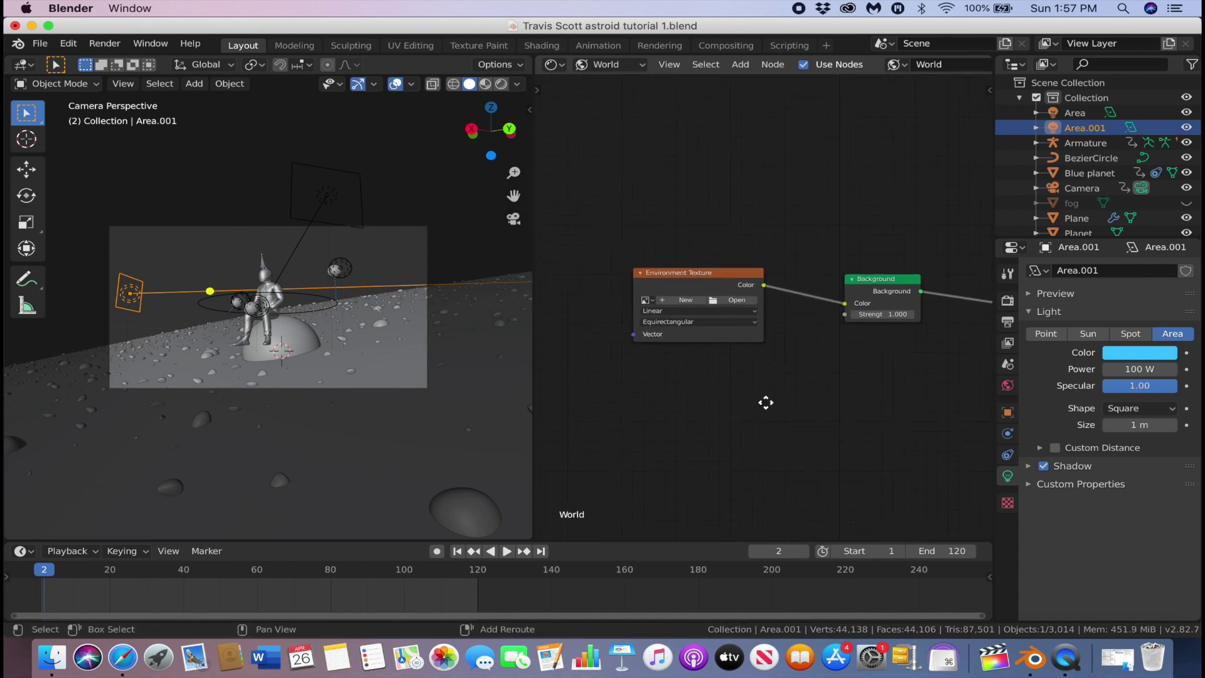
# Step: Load an image from the HDRI folder into the Environment Texture node
pyautogui.click(729, 303)
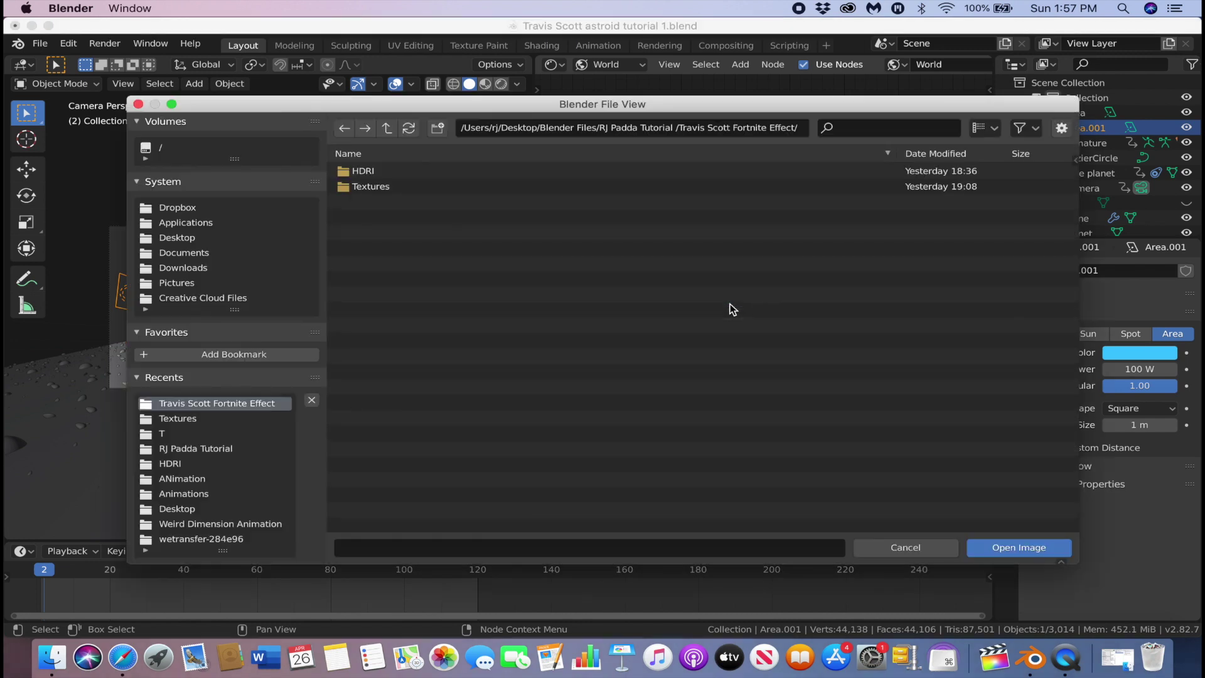
pyautogui.click(427, 188)
pyautogui.click(389, 168)
pyautogui.click(1030, 547)
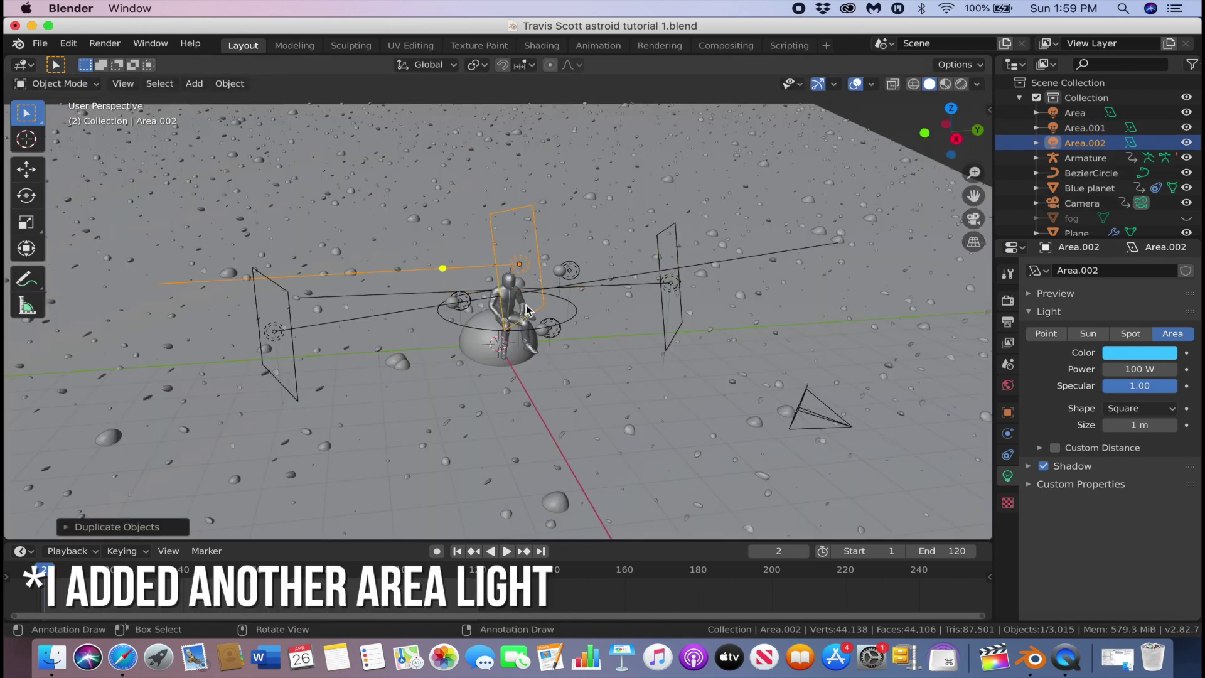
# Step: Reposition the newly duplicated third area light near the seated figure and rotate it about X
pyautogui.press('g')
pyautogui.click(521, 402)
pyautogui.moveTo(522, 401); pyautogui.dragTo(524, 457, button='middle')
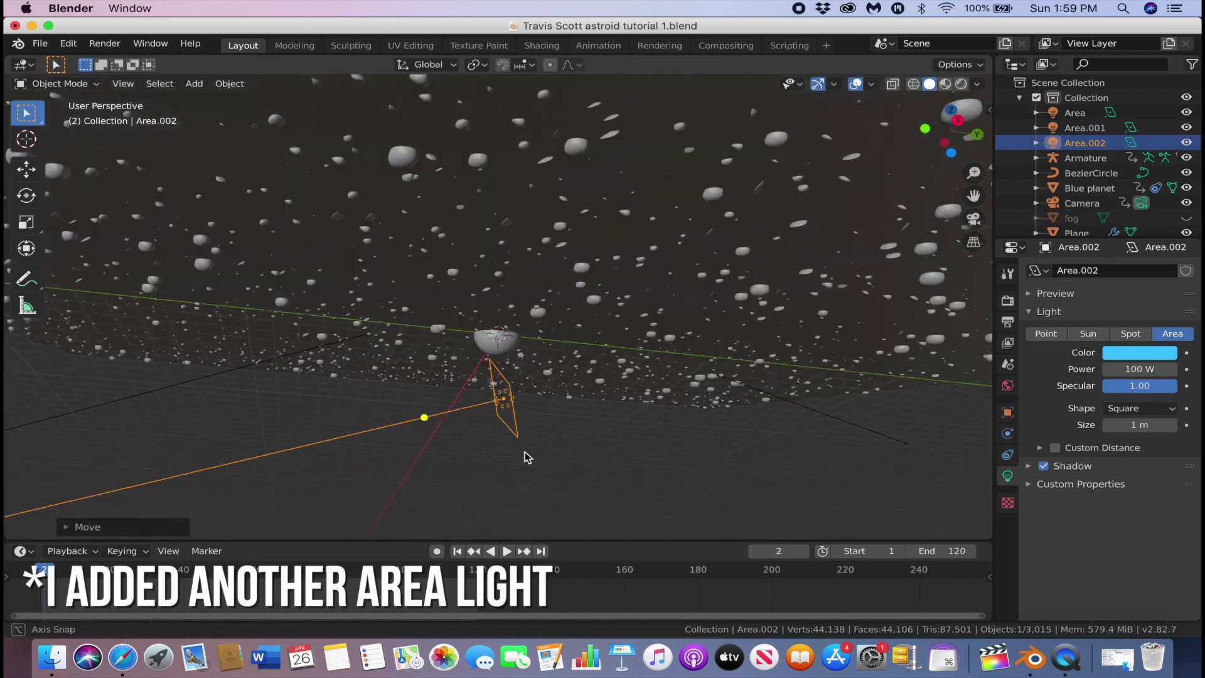
pyautogui.press('r')
pyautogui.press('x')
pyautogui.click(555, 412)
pyautogui.moveTo(555, 412); pyautogui.dragTo(538, 326, button='middle')
pyautogui.press('r')
pyautogui.press('x')
pyautogui.click(570, 363)
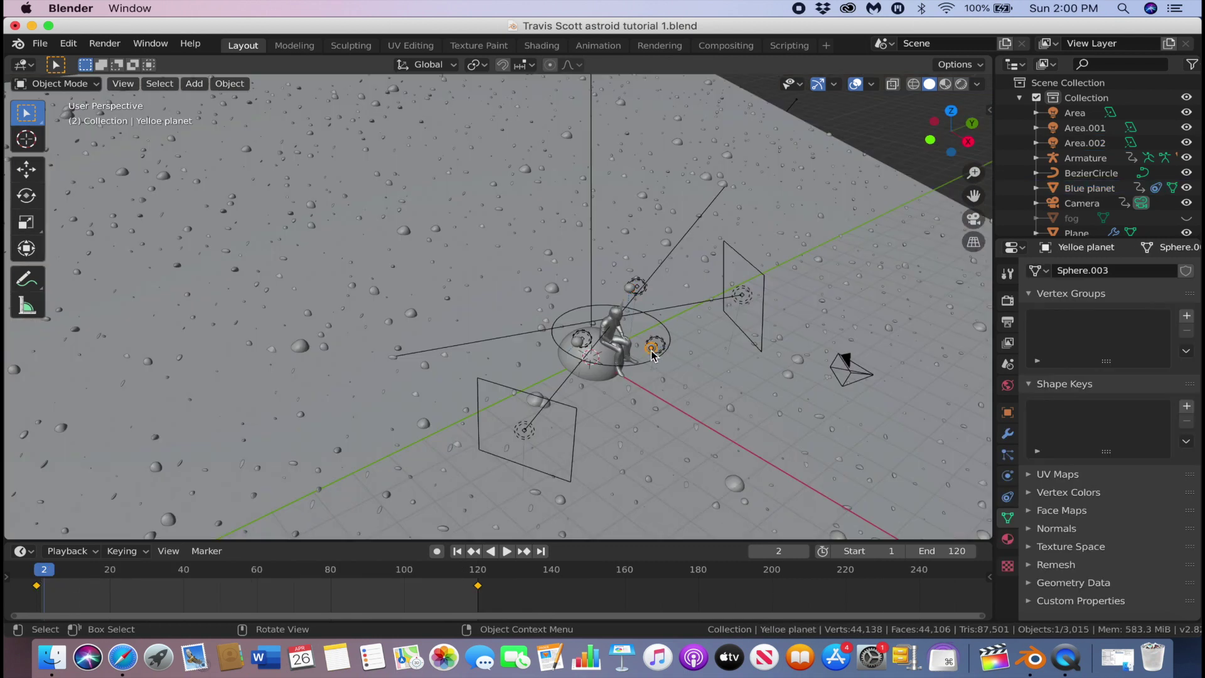
# Step: Add a UV sphere and move it well away from the seated figure, out over the asteroid field
pyautogui.moveTo(612, 360); pyautogui.dragTo(552, 342, button='middle')
pyautogui.hotkey('shift', 'a')
pyautogui.moveTo(620, 360)
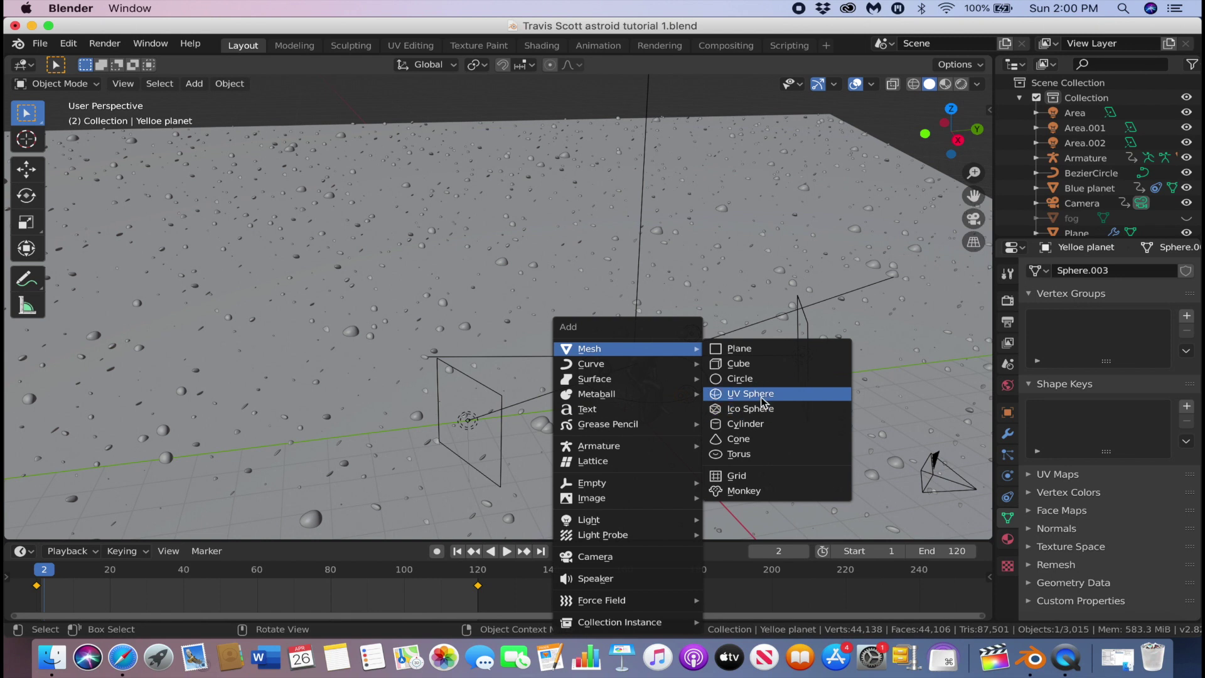
pyautogui.click(762, 394)
pyautogui.press('g')
pyautogui.press('z')
pyautogui.click(463, 280)
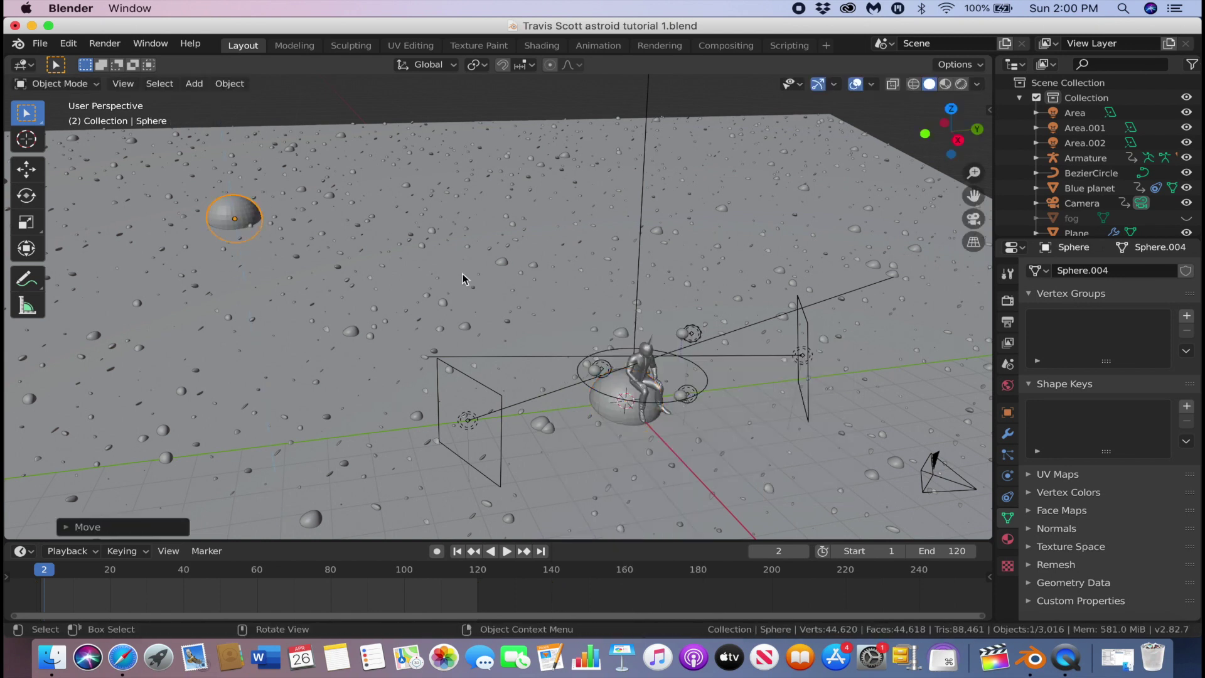
pyautogui.moveTo(463, 280); pyautogui.dragTo(513, 283, button='middle')
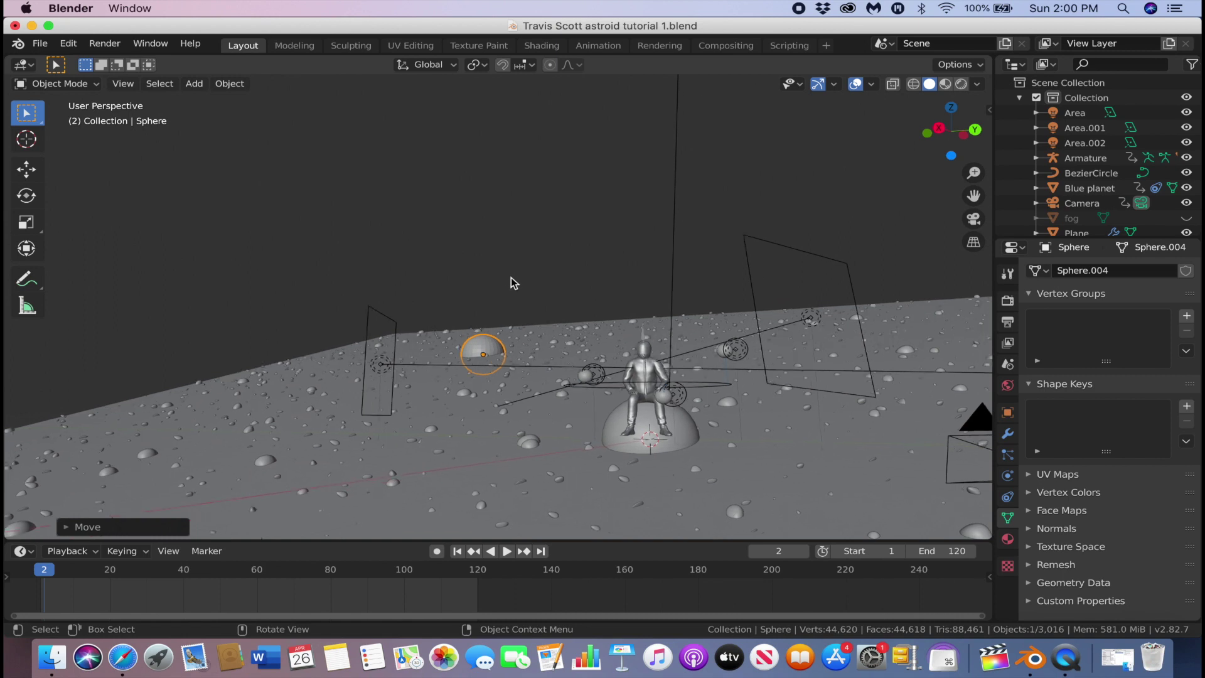
# Step: In the camera view, move the new sphere along Y to the horizon beside the figure and scale it down
pyautogui.press('KP_0')
pyautogui.press('g')
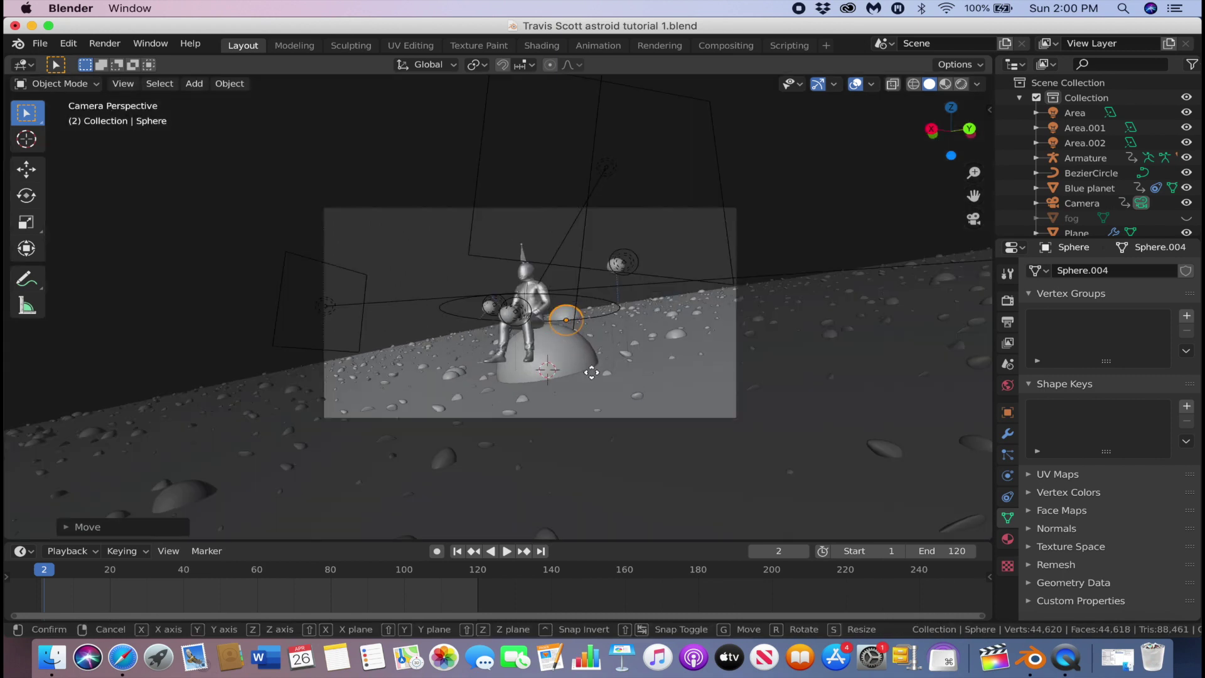
pyautogui.press('y')
pyautogui.click(450, 377)
pyautogui.moveTo(450, 377); pyautogui.dragTo(457, 343, button='middle')
pyautogui.press('KP_0')
pyautogui.press('s')
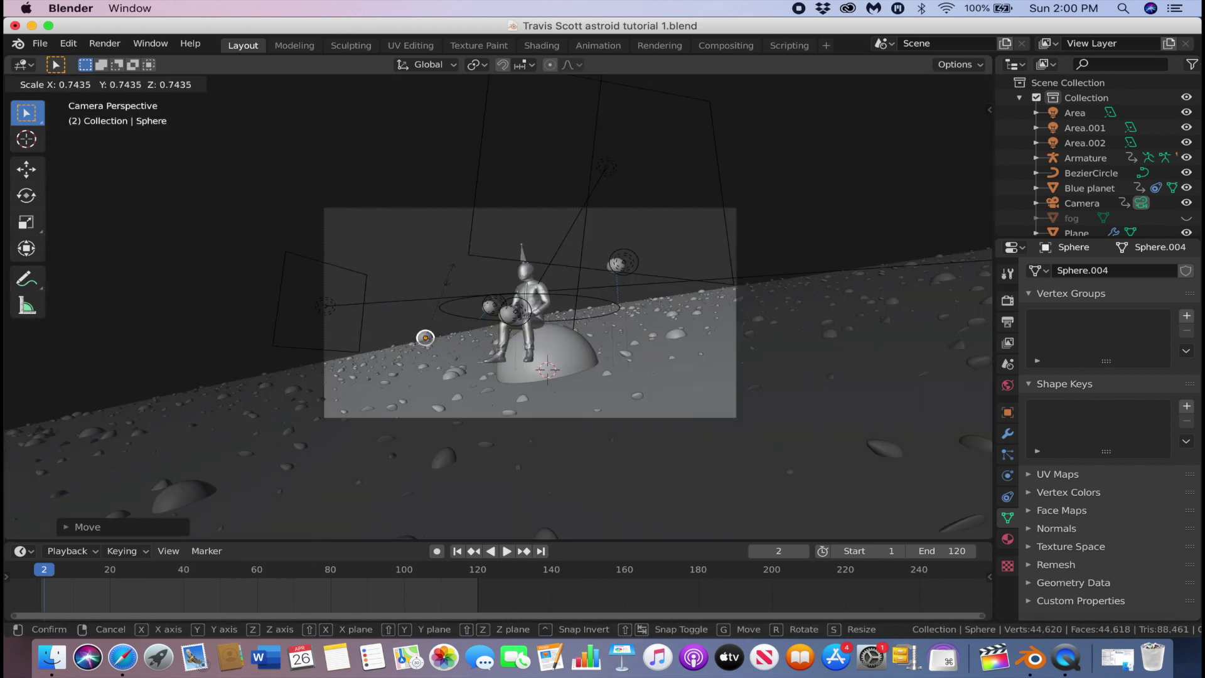
pyautogui.click(442, 343)
# Step: Give the sphere a new material with a yellow Emission surface at strength 10
pyautogui.click(1007, 539)
pyautogui.click(1124, 335)
pyautogui.click(1136, 425)
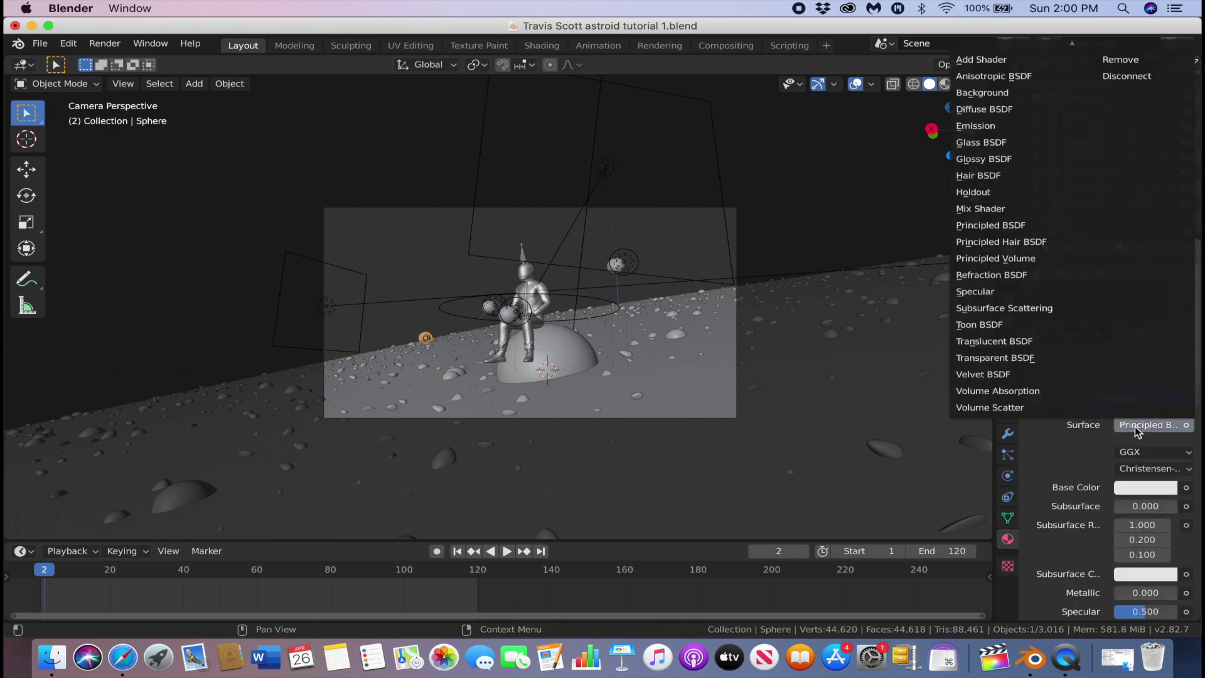
pyautogui.click(1004, 131)
pyautogui.click(1130, 453)
pyautogui.click(1049, 310)
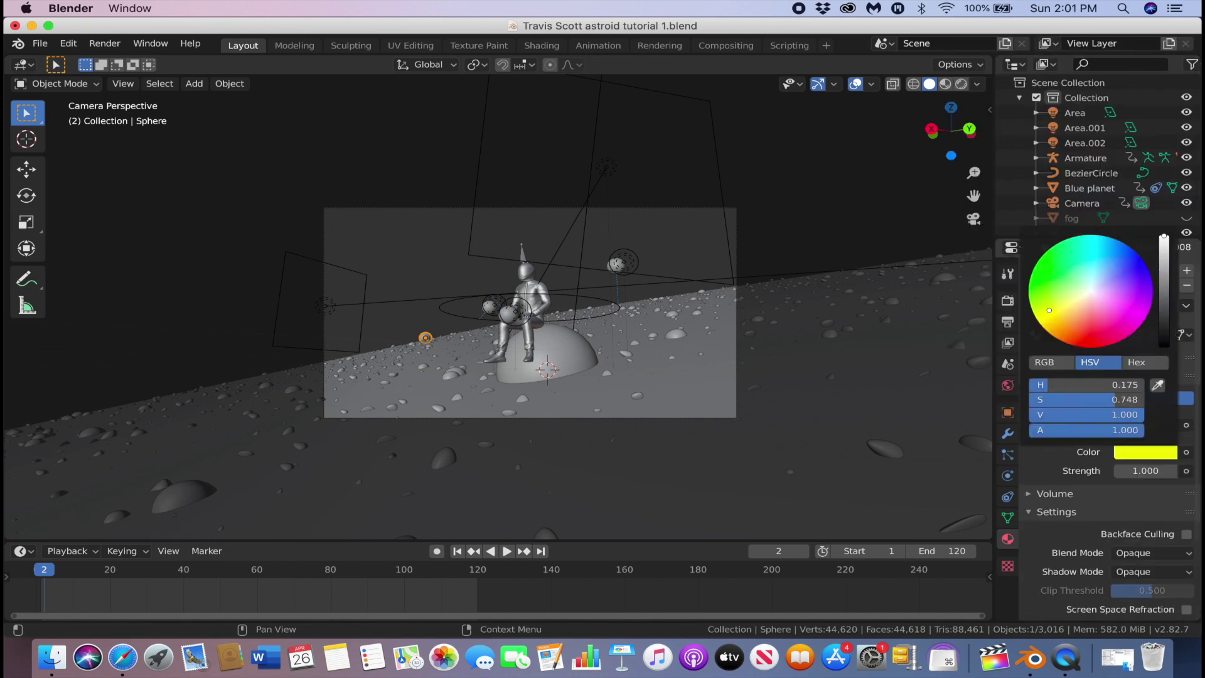
pyautogui.click(1148, 470)
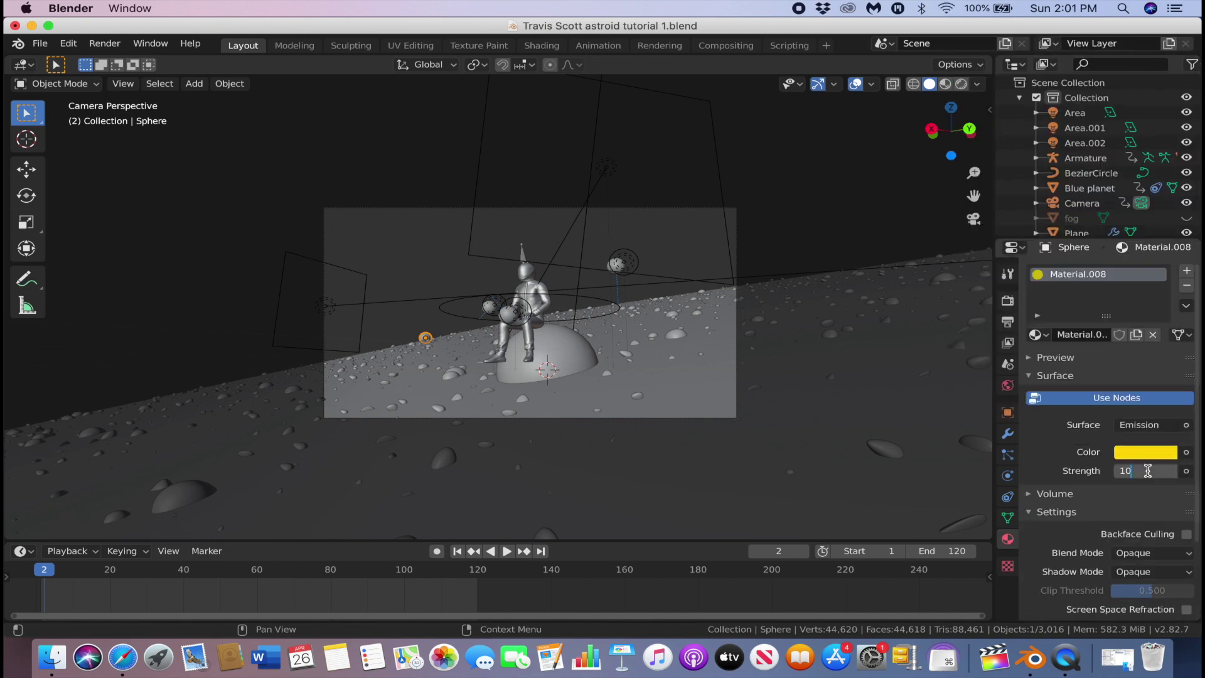
pyautogui.press('Return')
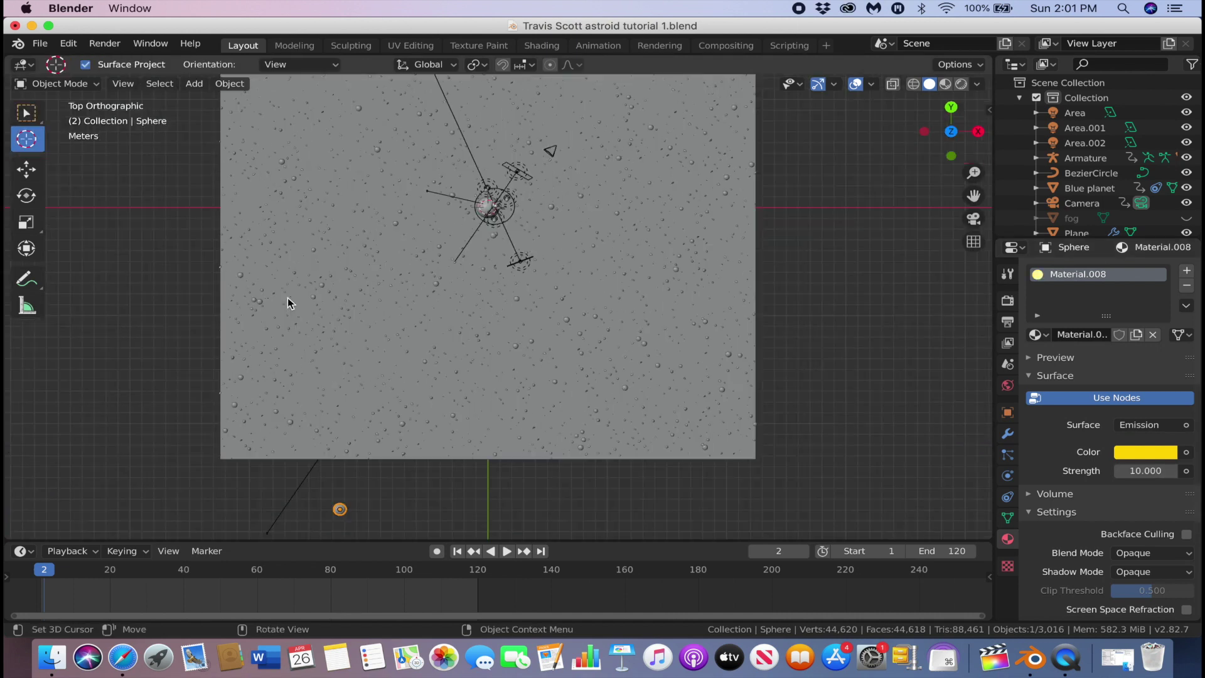
# Step: Add a point light next to the distant glowing sphere and set it to yellow with 100 W power
pyautogui.keyDown('shift'); pyautogui.scroll(-5, 295, 345); pyautogui.keyUp('shift')
pyautogui.scroll(8, 233, 404)
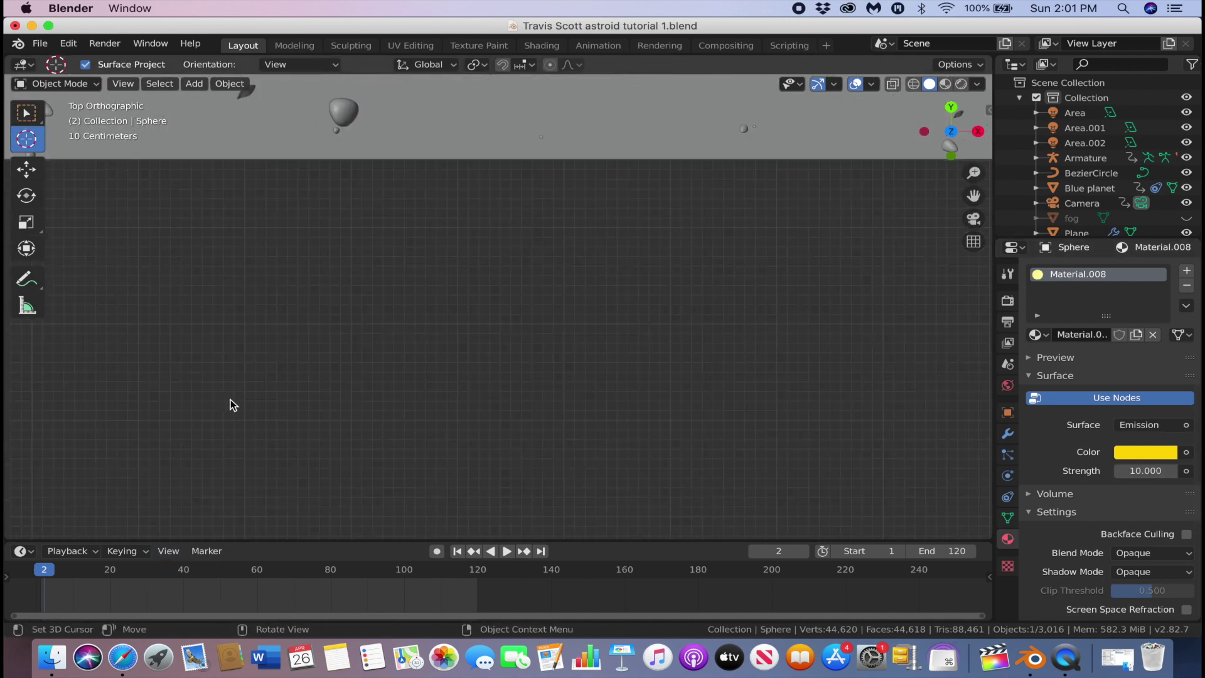
pyautogui.click(237, 407)
pyautogui.hotkey('shift', 'a')
pyautogui.click(355, 519)
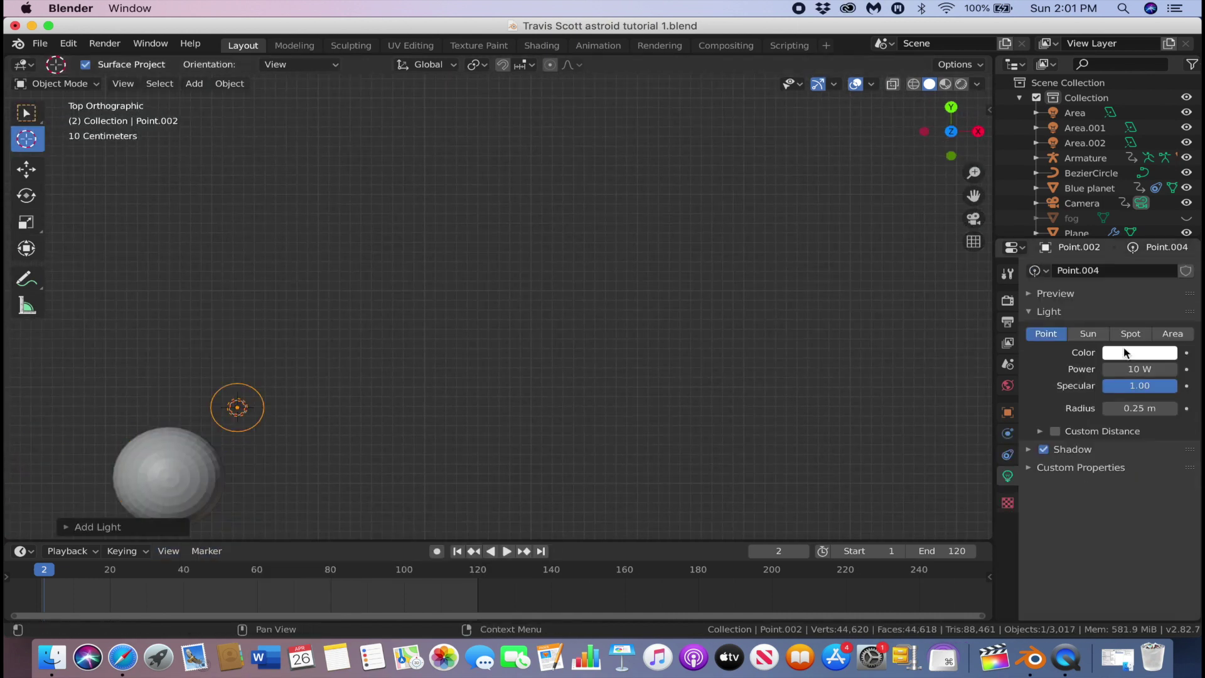
pyautogui.click(1125, 352)
pyautogui.click(1060, 228)
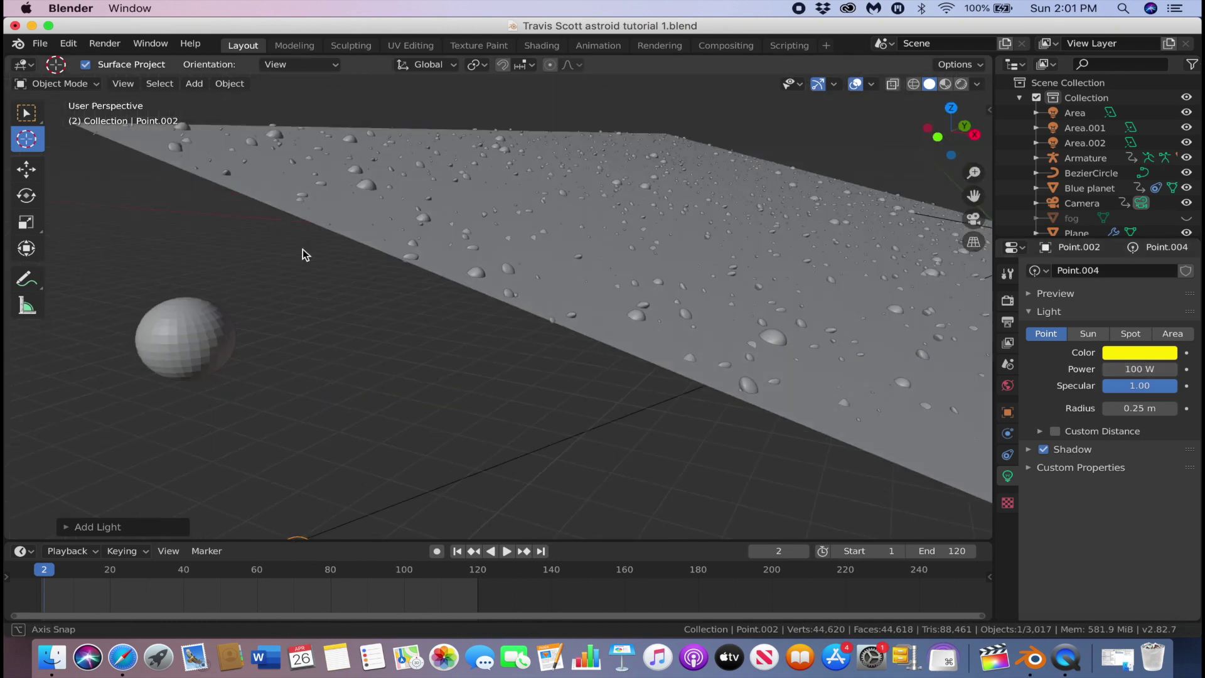
# Step: Move the yellow point light along Z to the height of the glowing sphere
pyautogui.press('g')
pyautogui.press('z')
pyautogui.click(328, 280)
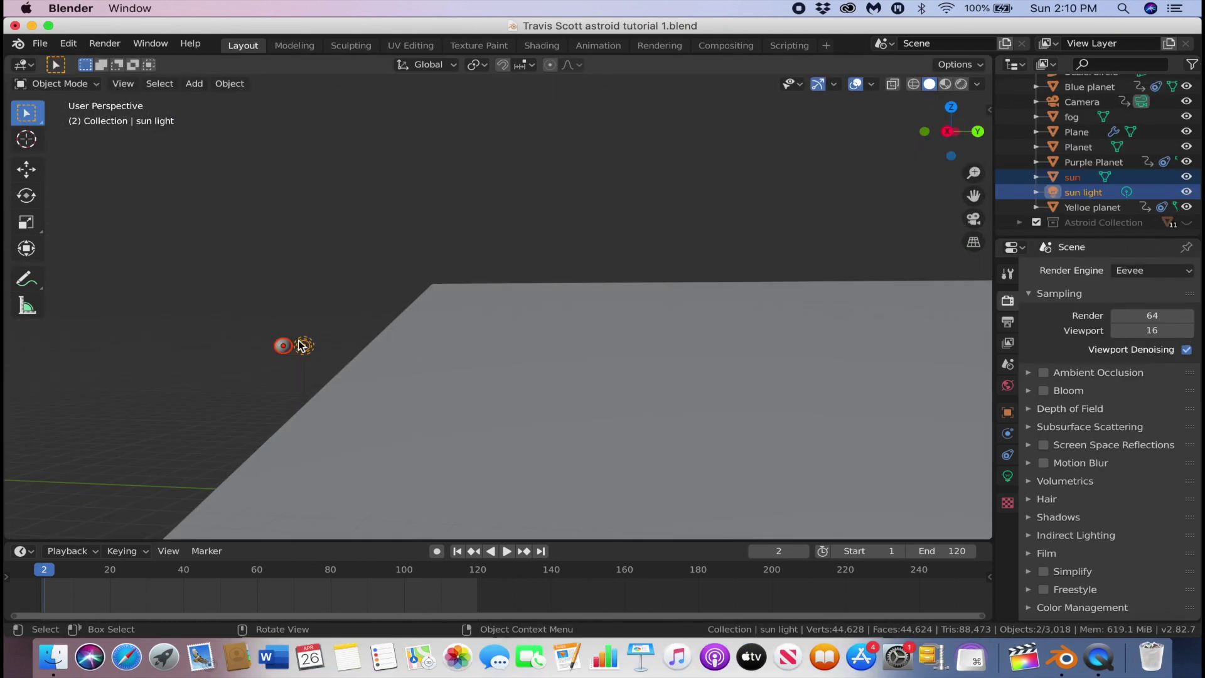
# Step: In the camera view, move the sun and sun light together along Z to place them at the horizon
pyautogui.press('KP_0')
pyautogui.press('g')
pyautogui.press('z')
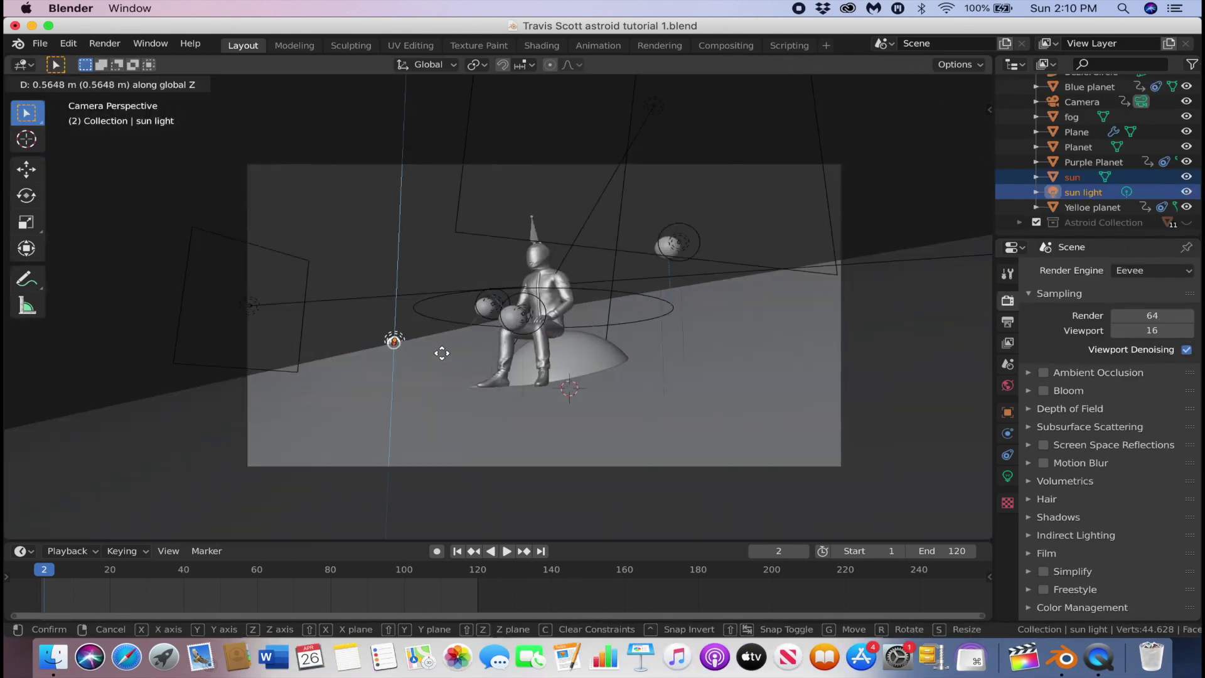
pyautogui.click(442, 352)
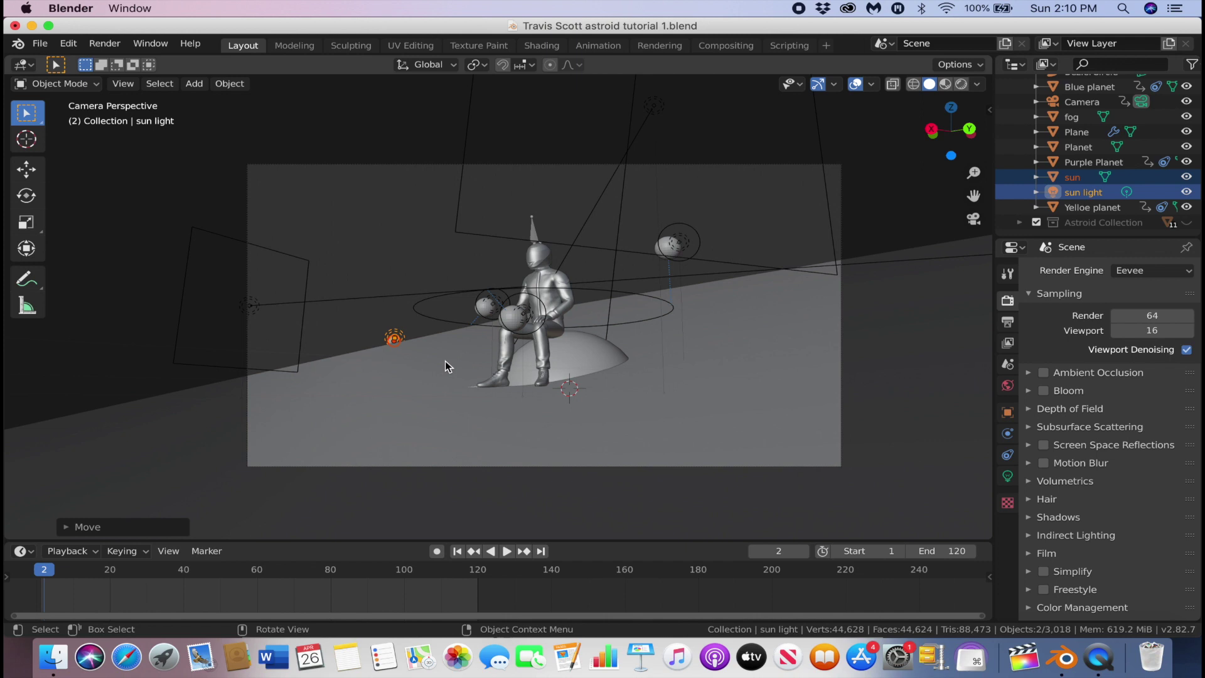
# Step: Enable Ambient Occlusion, Bloom and Screen Space Reflections for Eevee, plus Volumetric Shadows with a 4px volumetric tile size
pyautogui.click(1008, 363)
pyautogui.click(1009, 302)
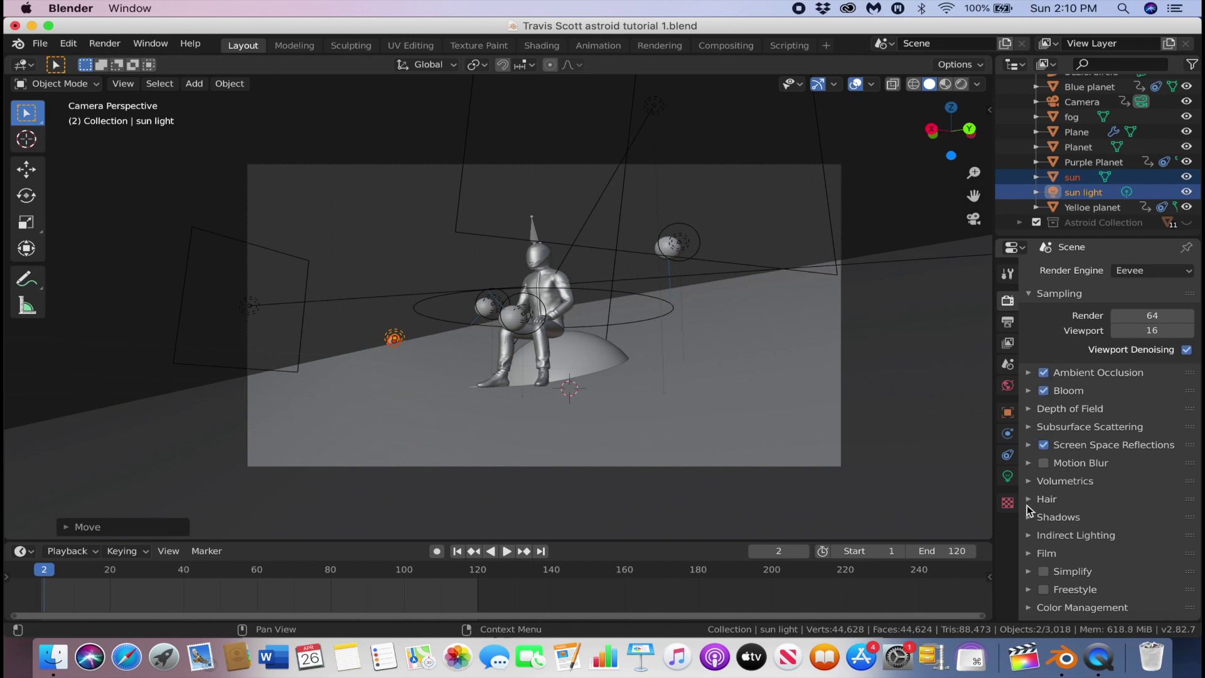
pyautogui.click(1029, 481)
pyautogui.scroll(-2, 1088, 508)
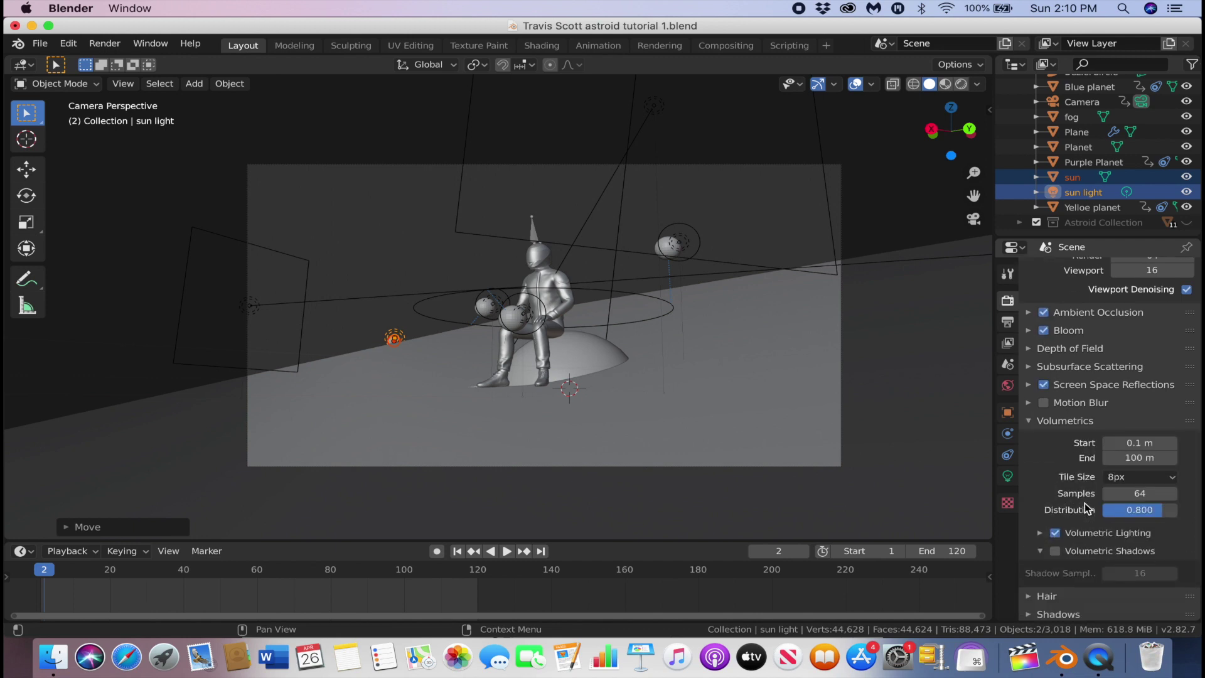
pyautogui.click(1056, 551)
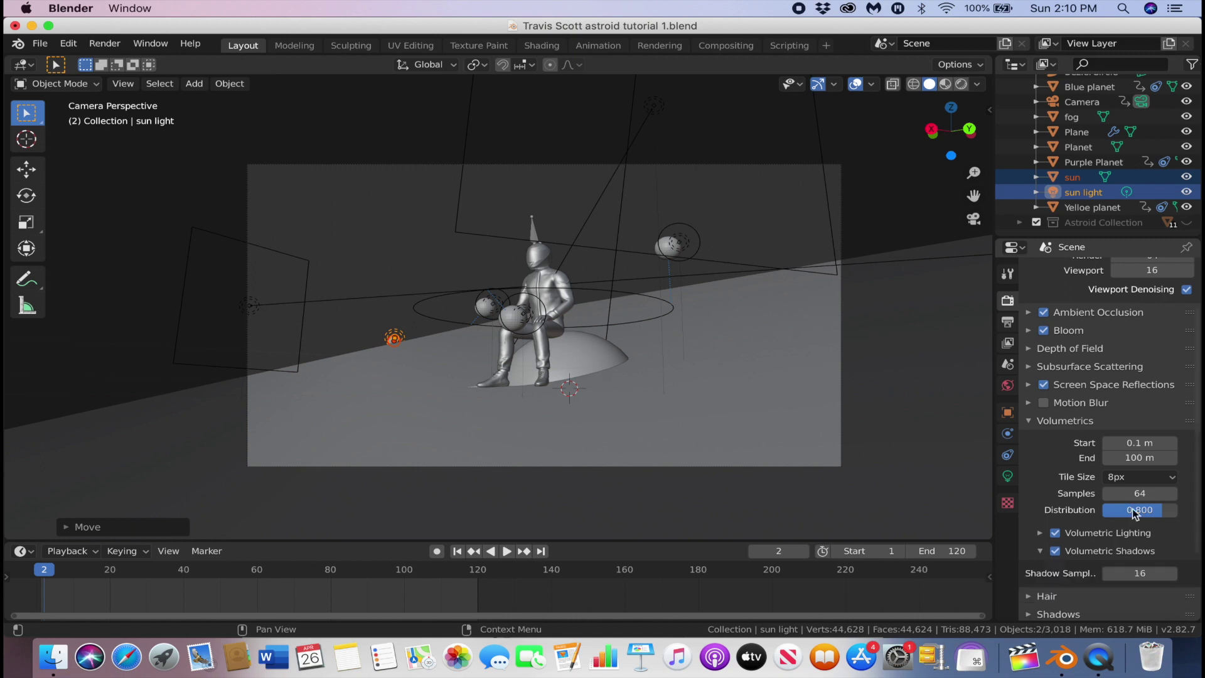
pyautogui.click(1131, 477)
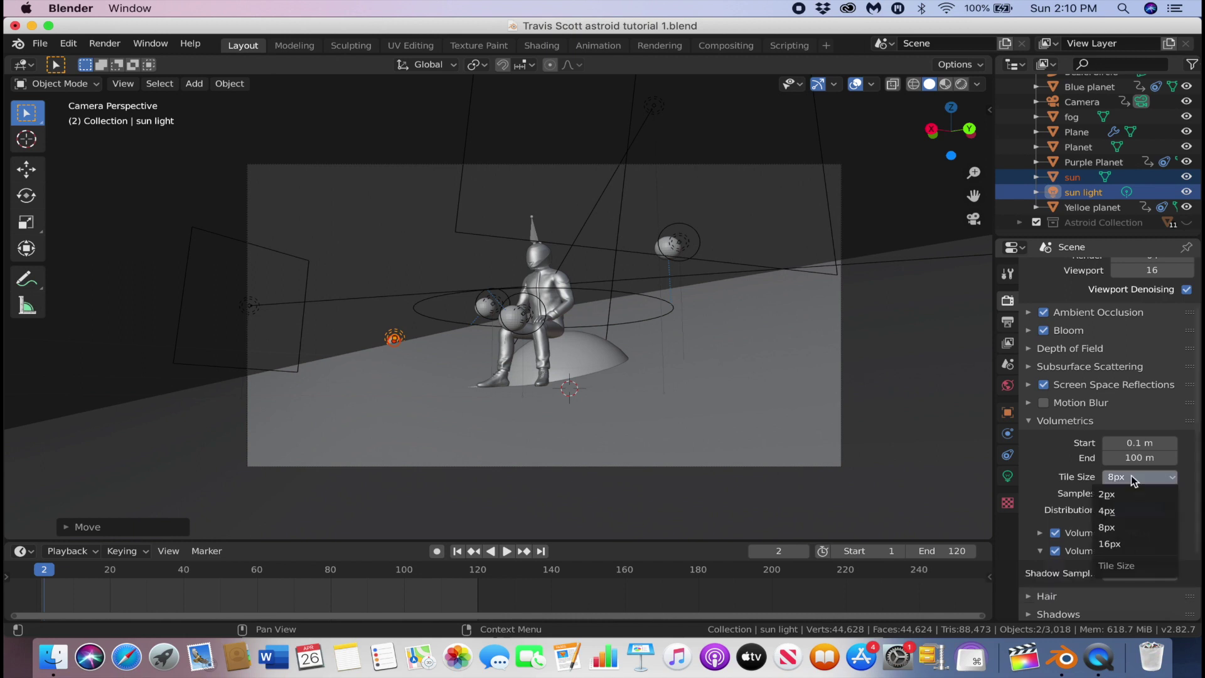
pyautogui.click(1136, 511)
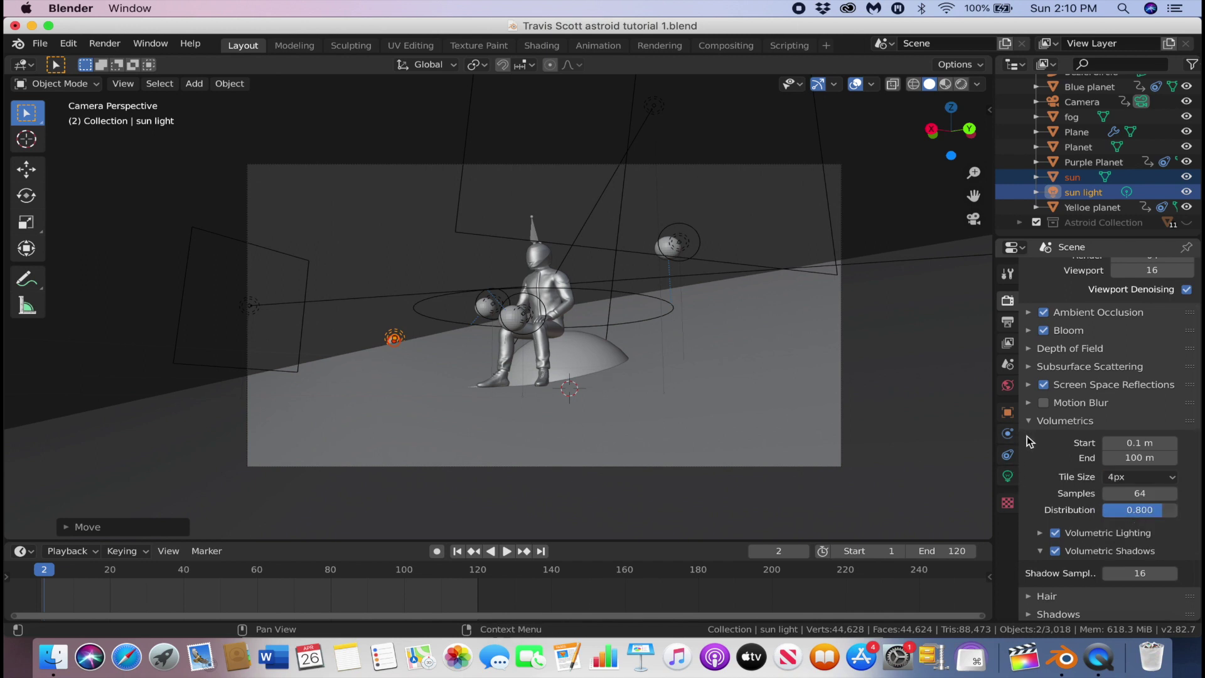
pyautogui.click(1041, 551)
# Step: Review the High Bitdepth and Soft Shadows options in the render shadow settings
pyautogui.scroll(-3, 1046, 555)
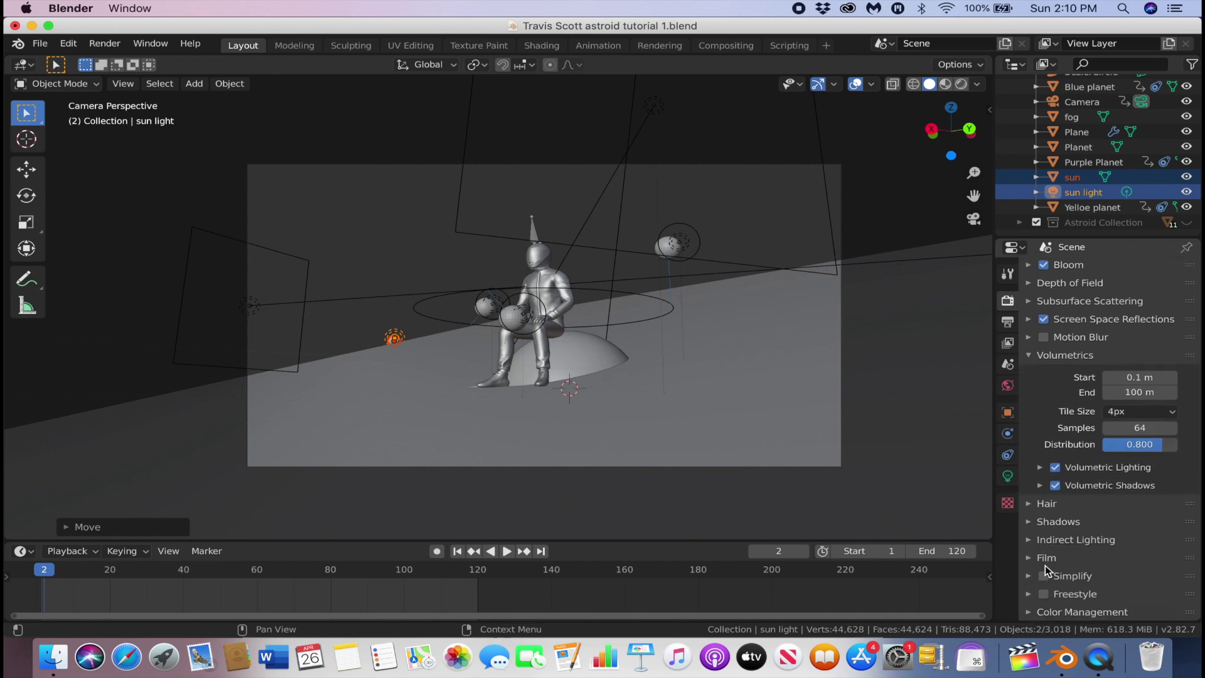
pyautogui.click(1036, 522)
pyautogui.scroll(-5, 1155, 547)
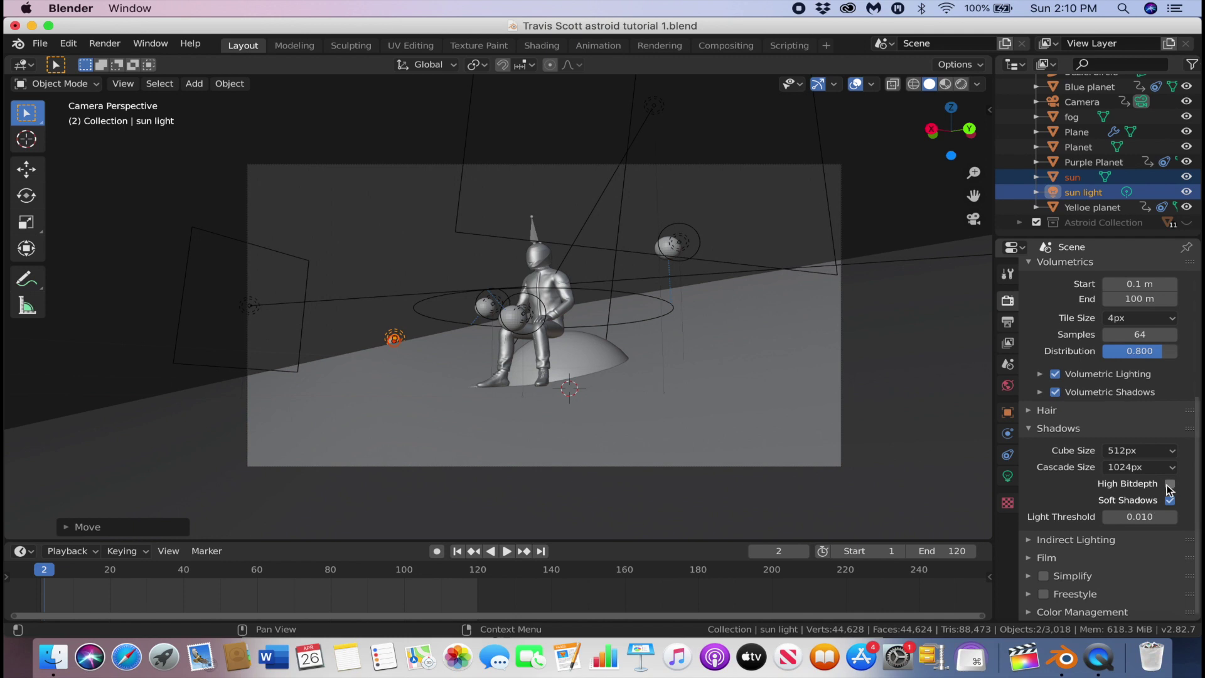
pyautogui.click(1030, 429)
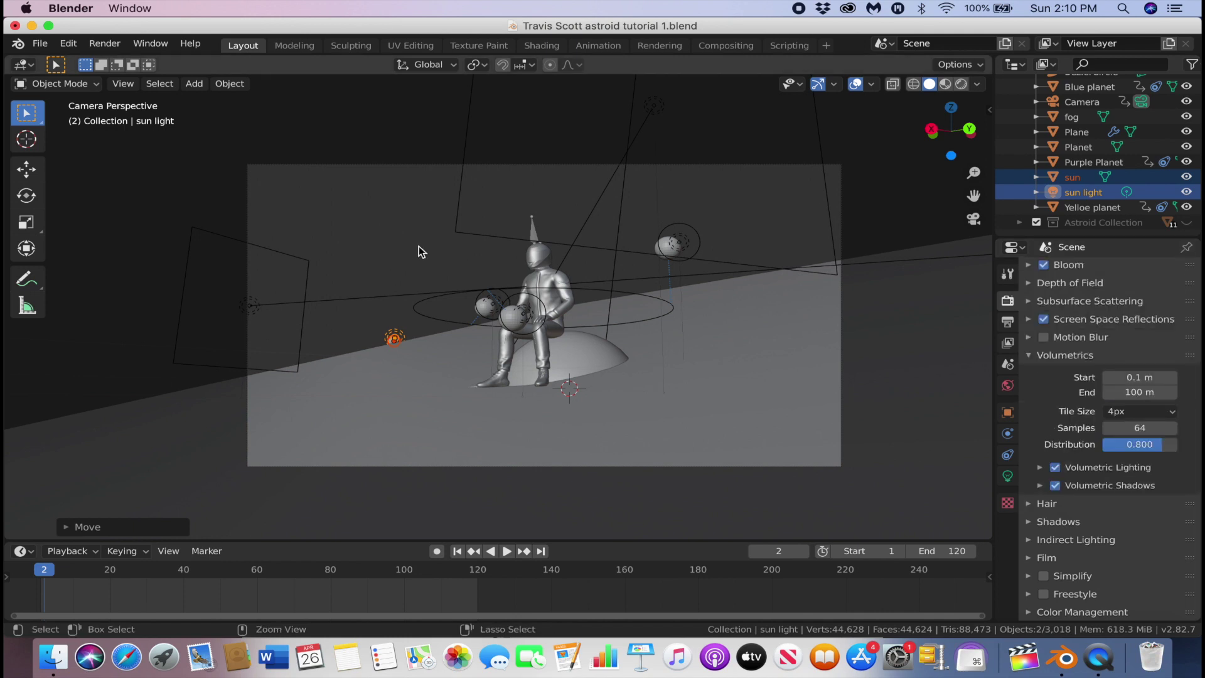
# Step: Save the project file and render the current frame as a still image
pyautogui.press('super+s')
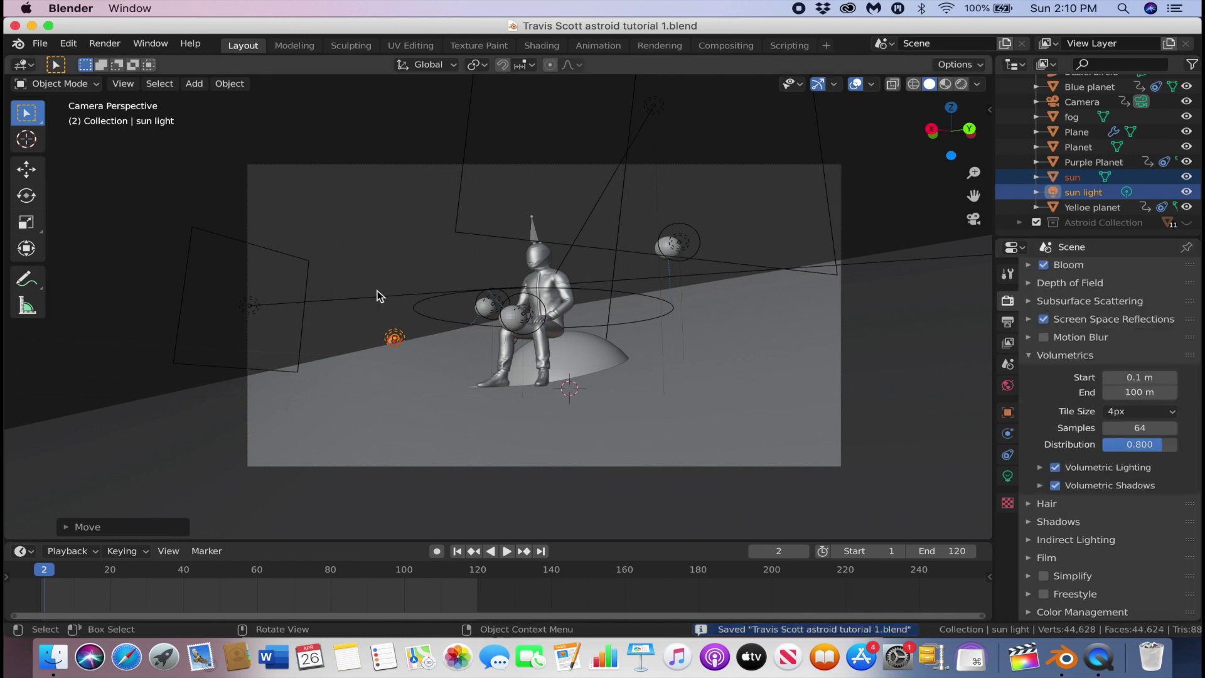
pyautogui.press('F12')
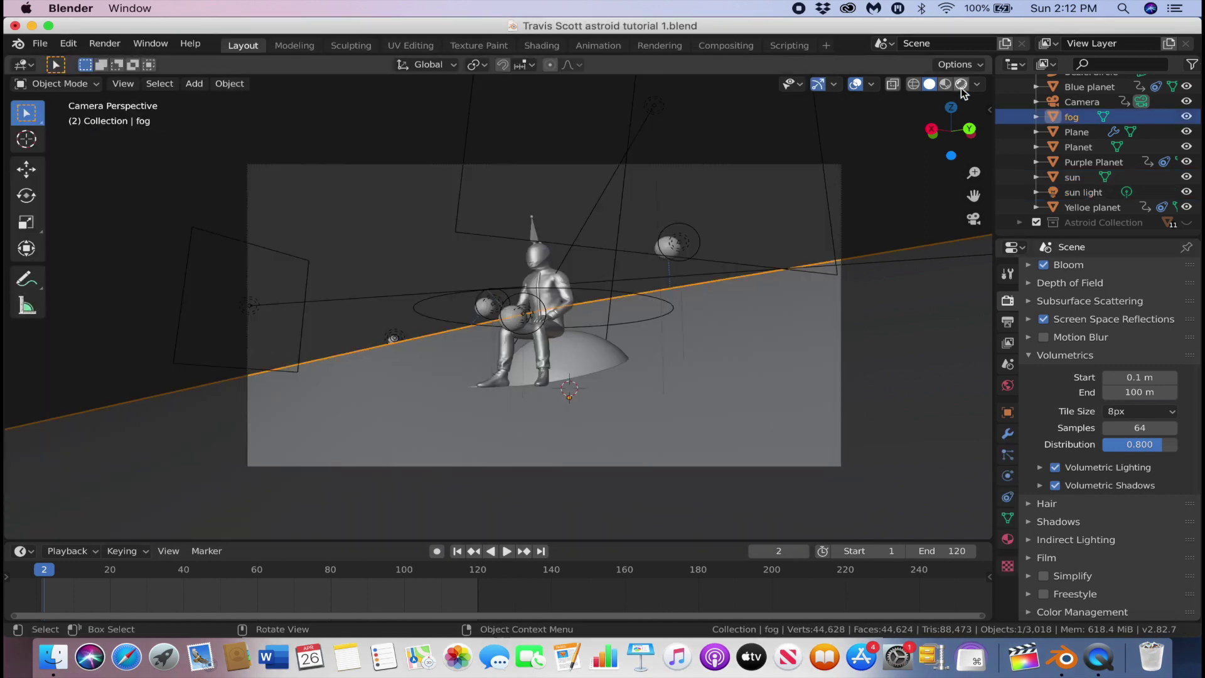
# Step: Split the 3D viewport side by side and turn the new area into a Shader Editor showing the fog's material nodes
pyautogui.moveTo(992, 60); pyautogui.dragTo(608, 68)
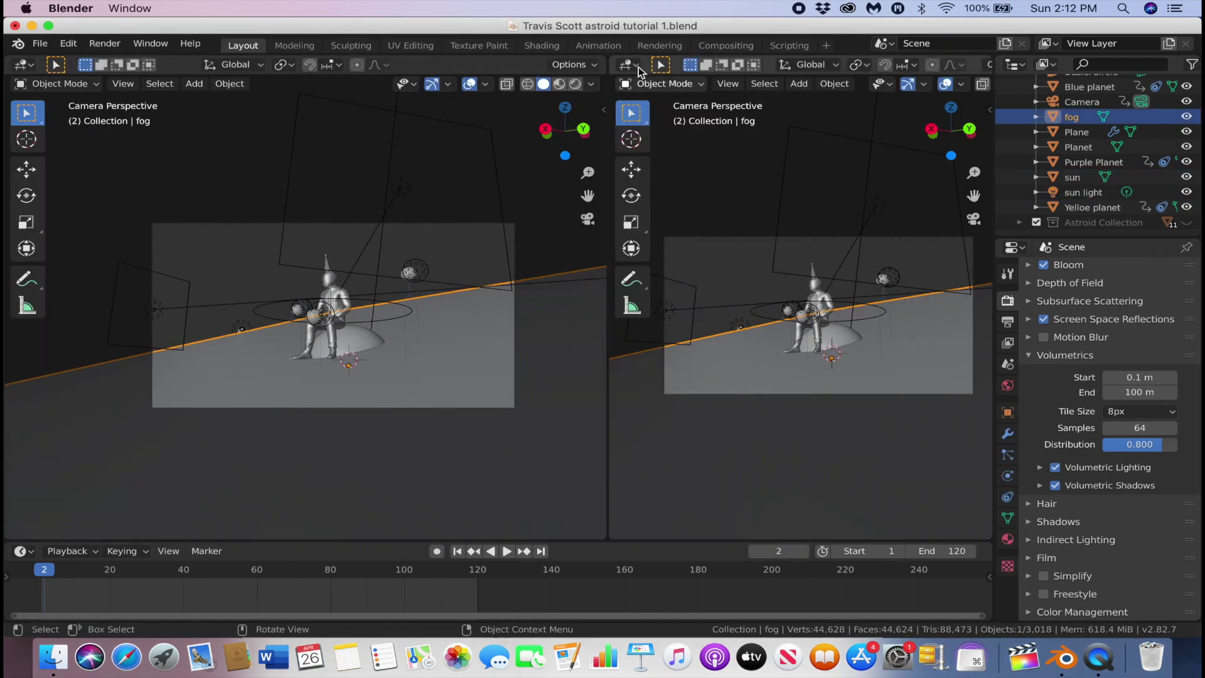
pyautogui.click(632, 68)
pyautogui.click(153, 168)
pyautogui.scroll(5, 701, 404)
pyautogui.hscroll(-3, 702, 404)
pyautogui.scroll(-2, 702, 404)
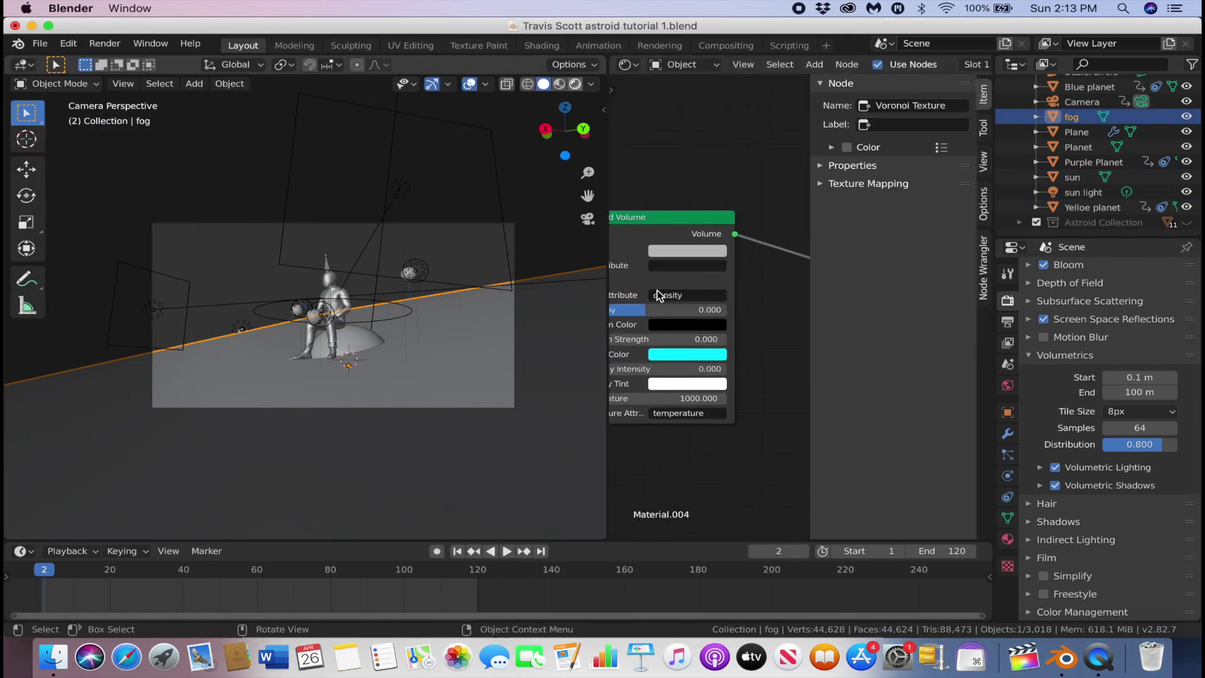
# Step: With rendered shading on, move the fog ColorRamp's light blue stop to position 0.145 and shift the white stop closer to it
pyautogui.hotkey('shift', 'z')
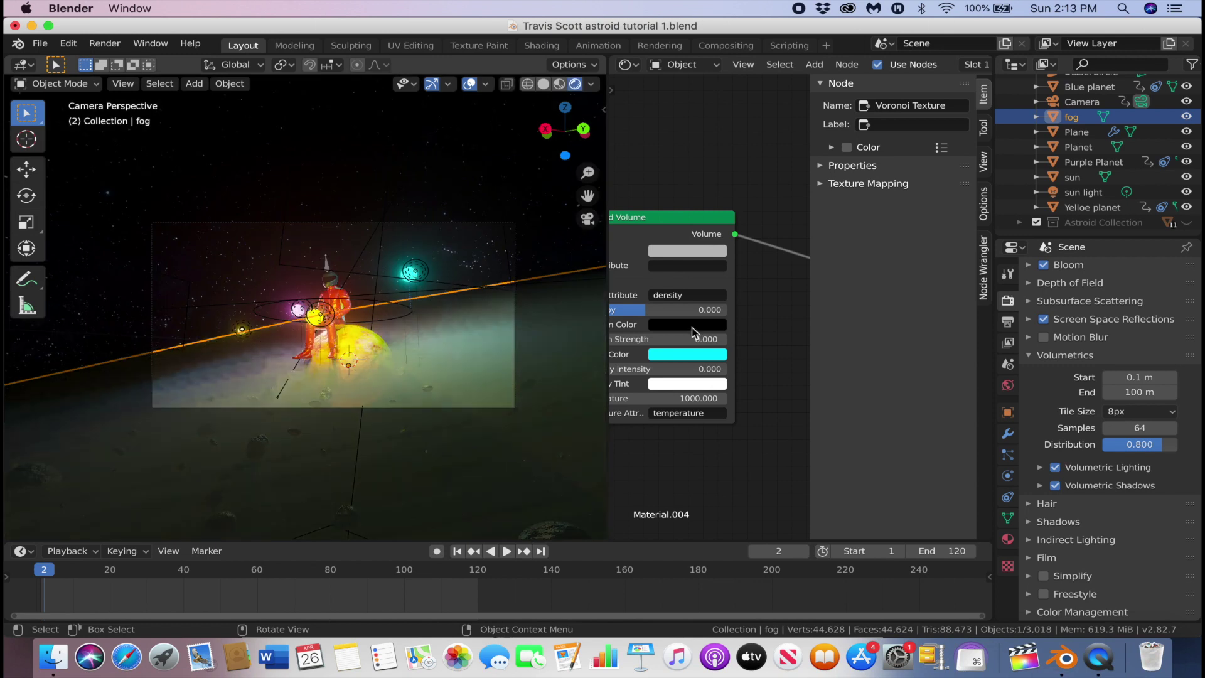
pyautogui.moveTo(780, 450)
pyautogui.mouseDown(button='middle')
pyautogui.moveTo(669, 451)
pyautogui.moveTo(788, 468)
pyautogui.moveTo(778, 465)
pyautogui.mouseUp(button='middle')
pyautogui.press('n')
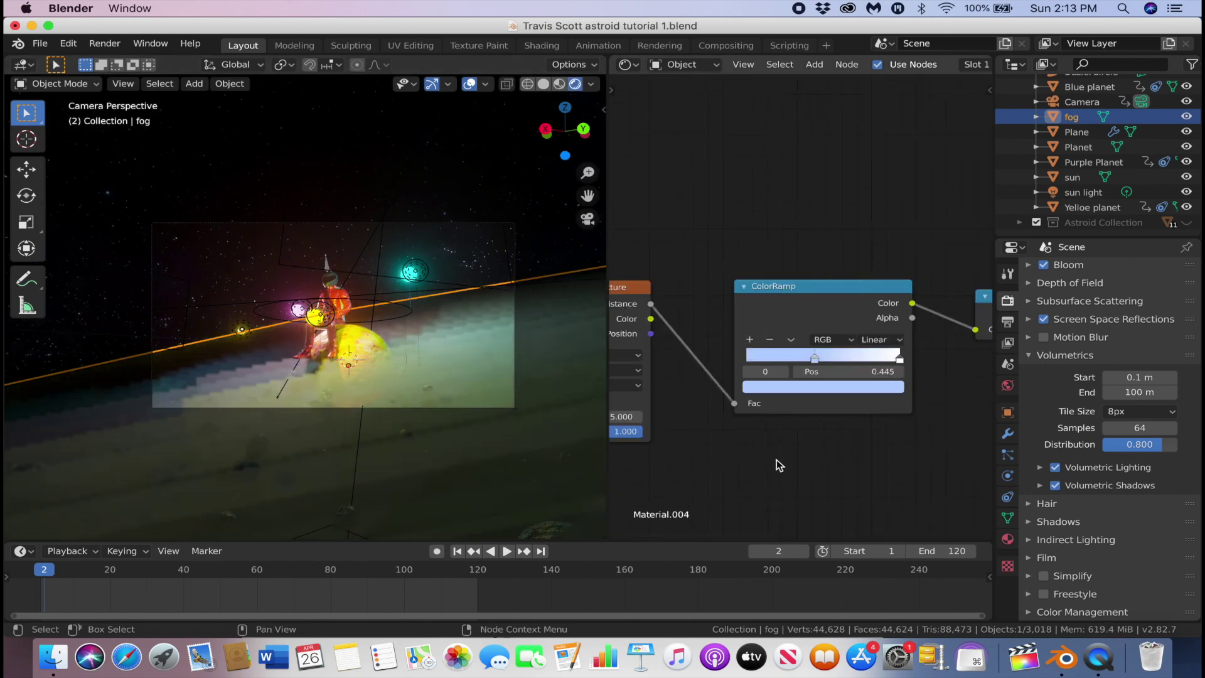
pyautogui.moveTo(899, 359); pyautogui.dragTo(786, 358)
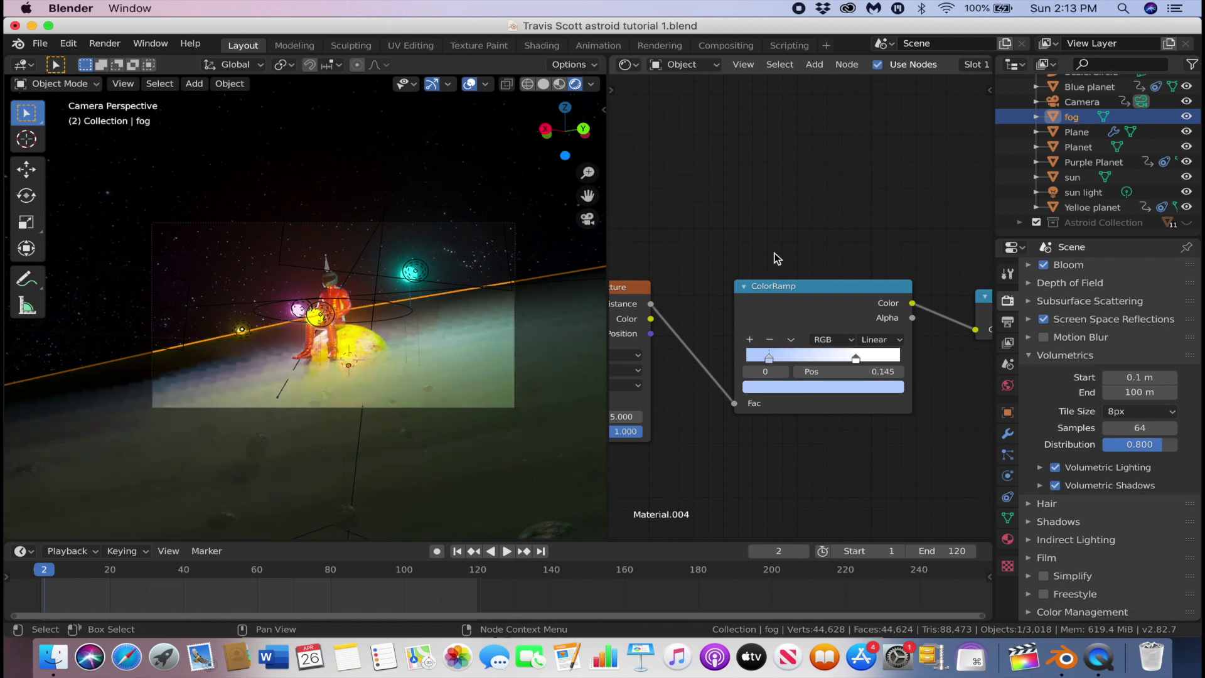
# Step: Select the seated racer, frame the helmet closely and switch the character to Texture Paint mode
pyautogui.click(503, 188)
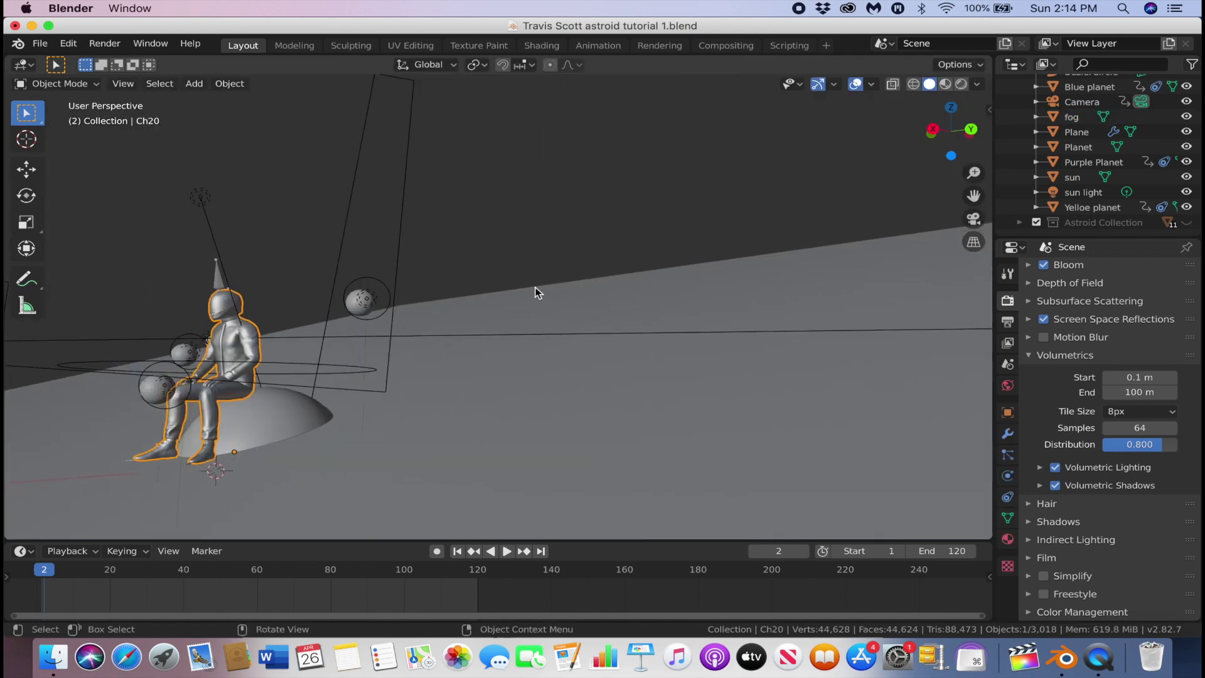
pyautogui.press('KP_Decimal')
pyautogui.scroll(5, 634, 242)
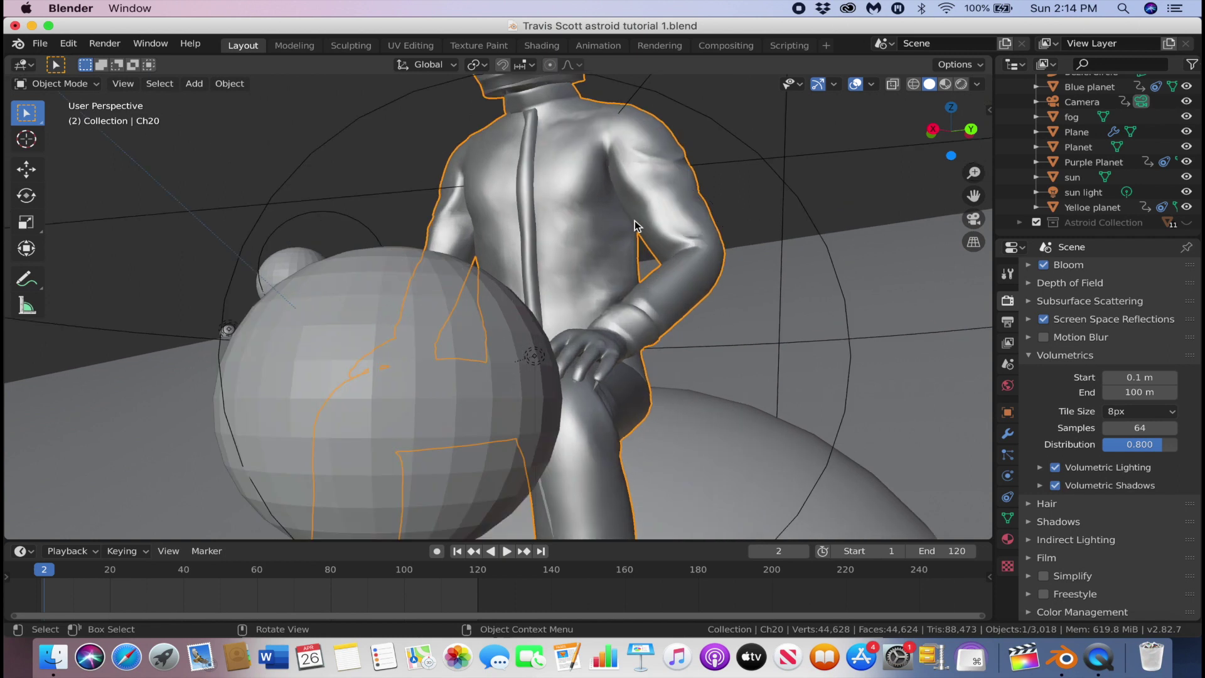
pyautogui.keyDown('shift'); pyautogui.moveTo(638, 226); pyautogui.dragTo(643, 437, button='middle'); pyautogui.keyUp('shift')
pyautogui.click(60, 83)
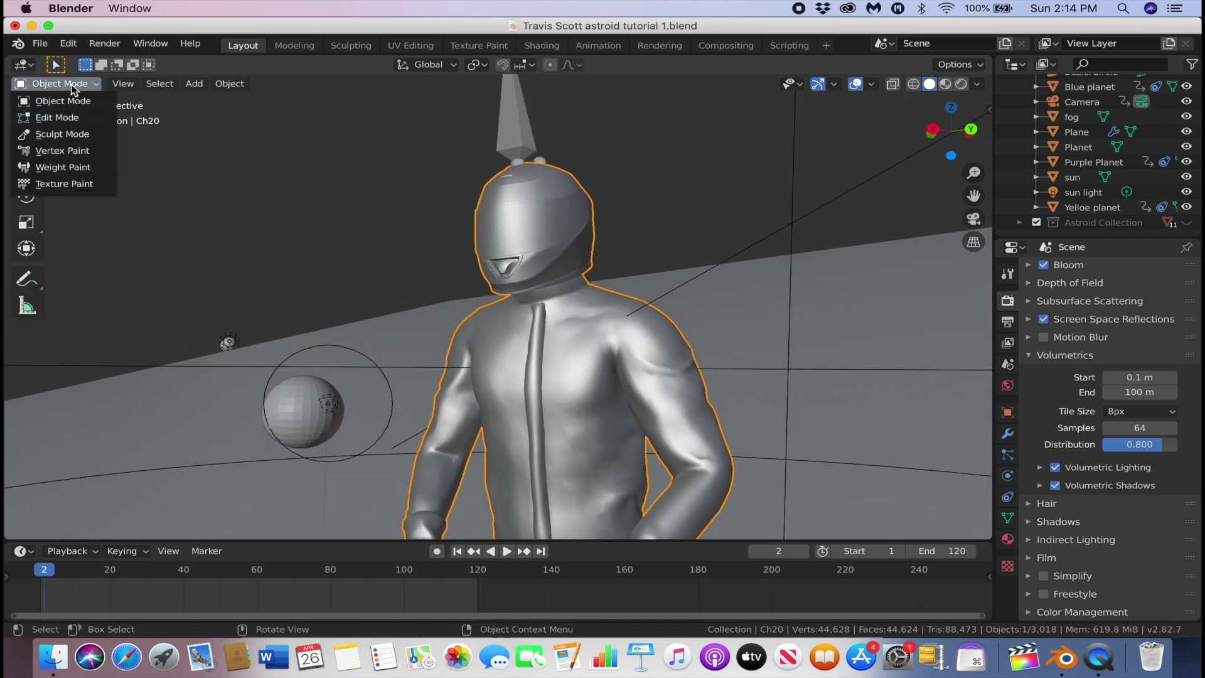
pyautogui.click(66, 184)
pyautogui.scroll(6, 578, 251)
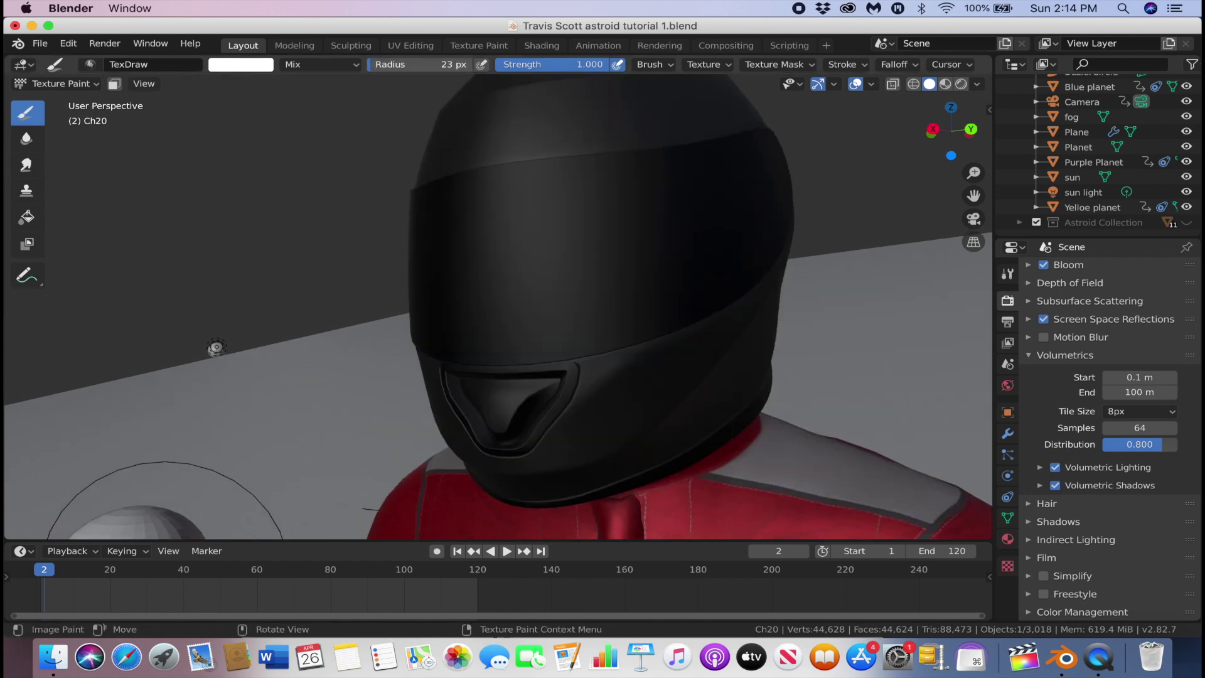
# Step: Set the paint brush colour to orange and paint X-shaped eyes on the helmet's visor
pyautogui.click(241, 65)
pyautogui.click(343, 93)
pyautogui.moveTo(481, 204)
pyautogui.mouseDown()
pyautogui.moveTo(445, 239)
pyautogui.moveTo(483, 238)
pyautogui.mouseUp()
pyautogui.moveTo(660, 180); pyautogui.dragTo(606, 238)
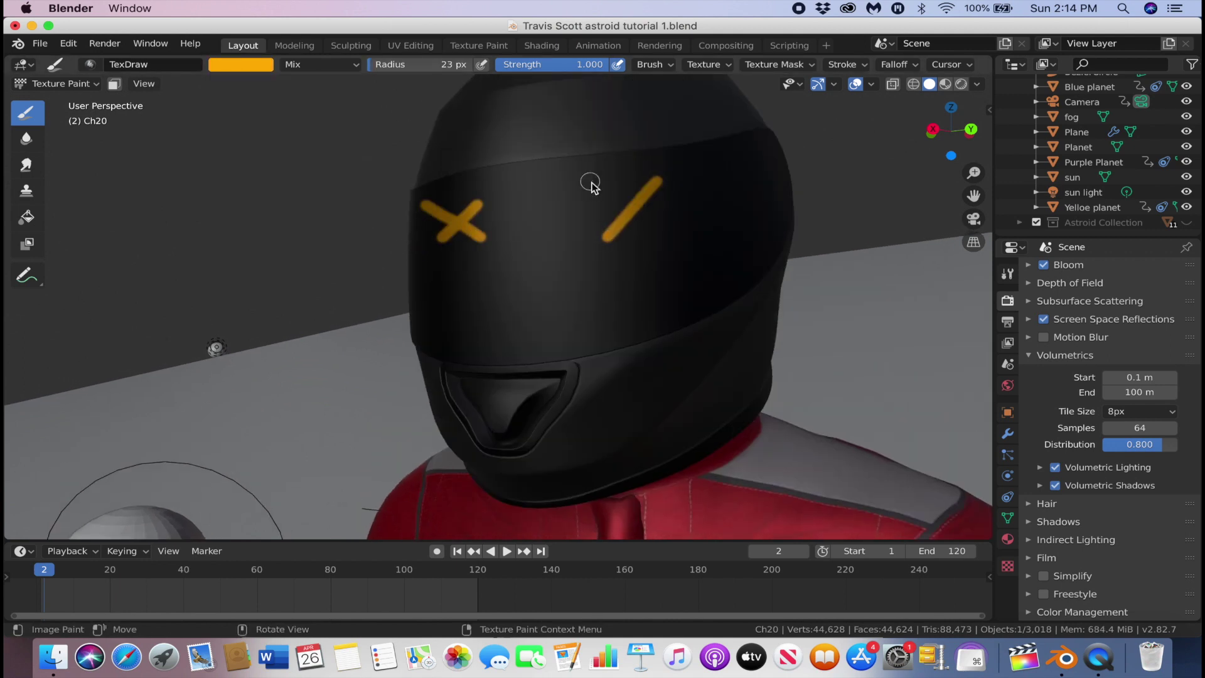